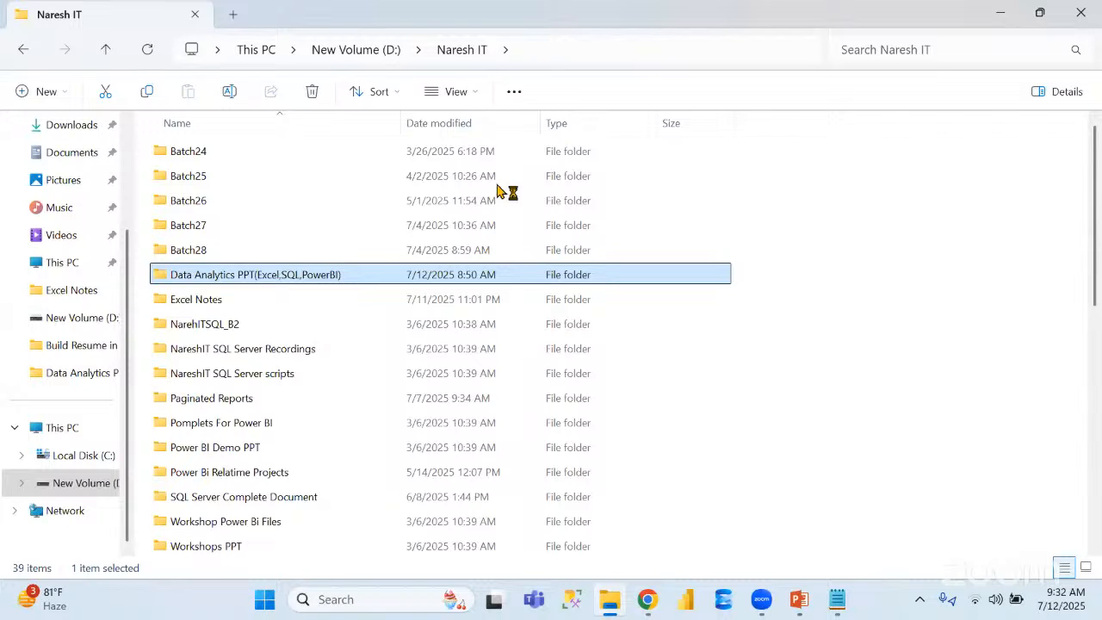
Create a folder named "Workshop Sessions" inside the Naresh IT folder and open it
left_click(39, 92)
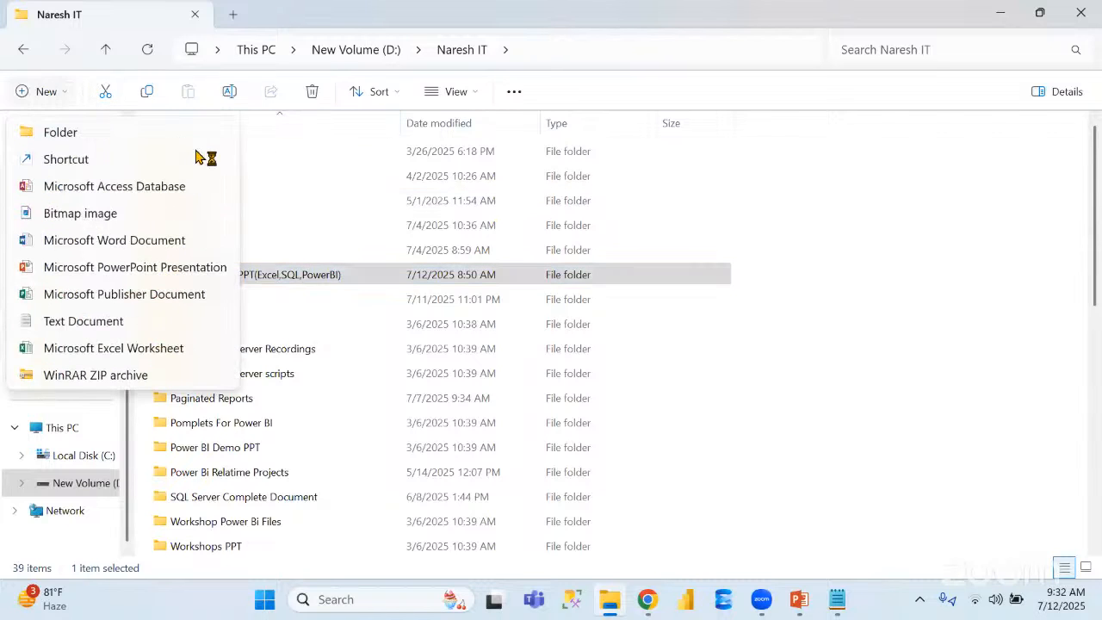
left_click(93, 134)
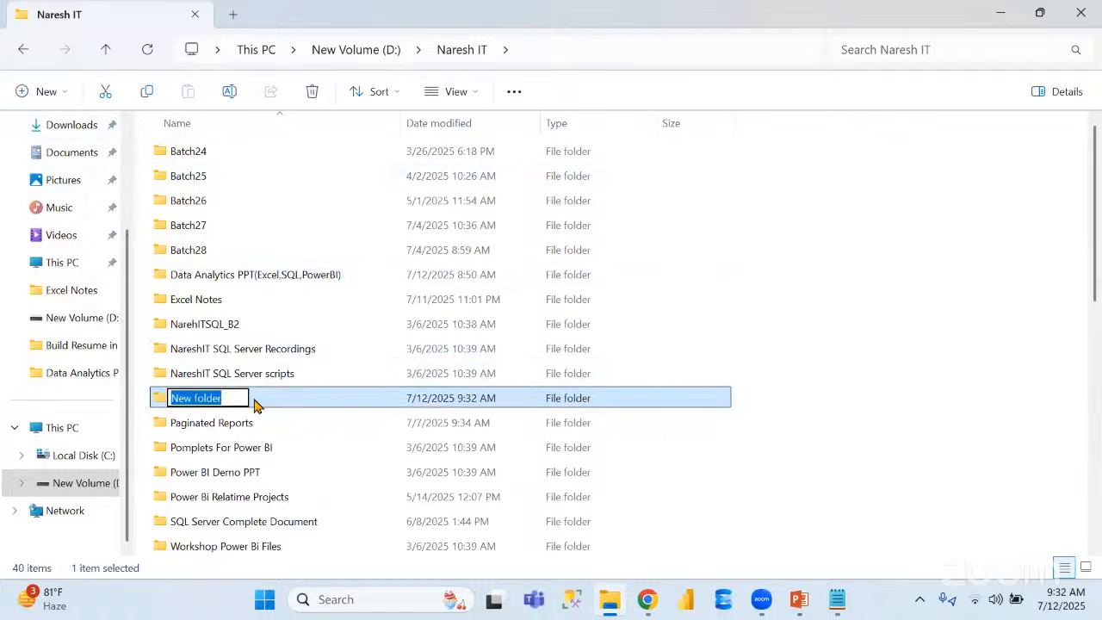
type("Works")
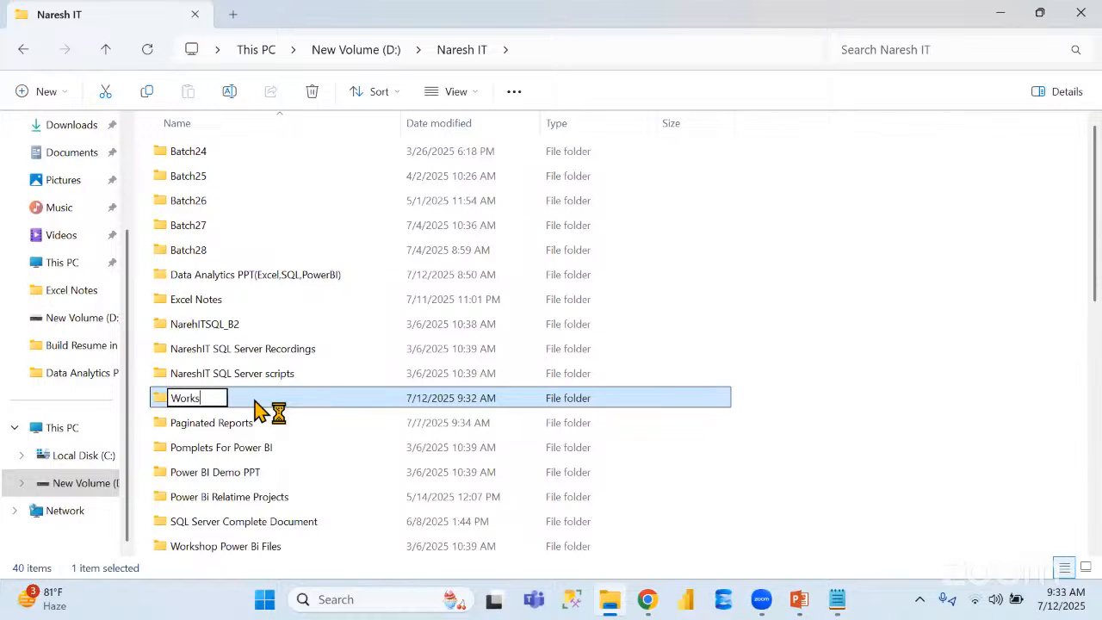
type("hop ")
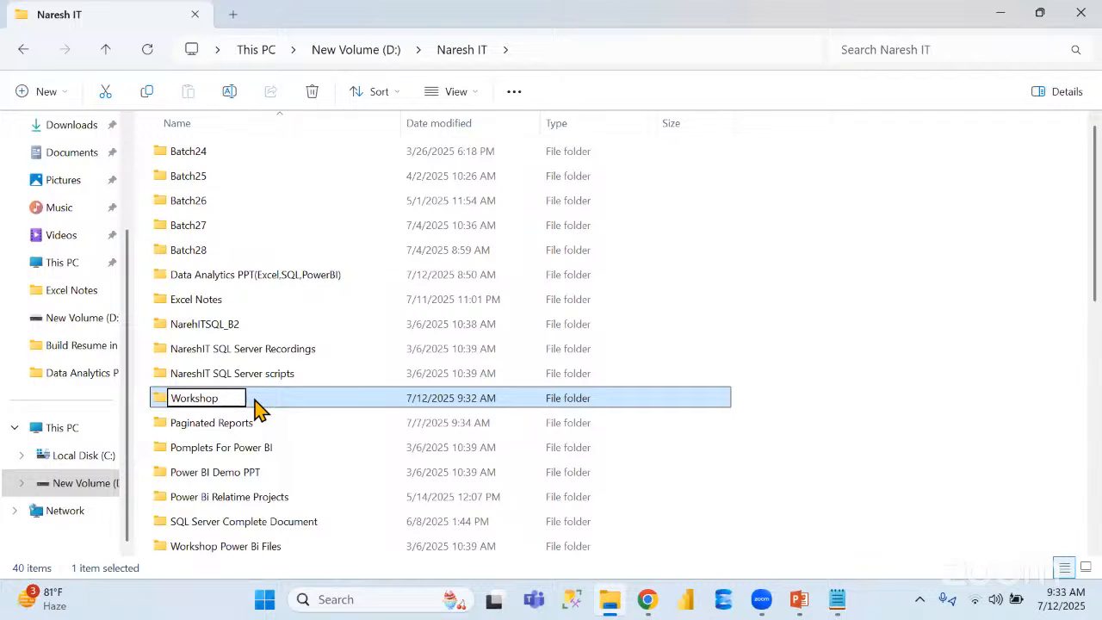
type("Sessio")
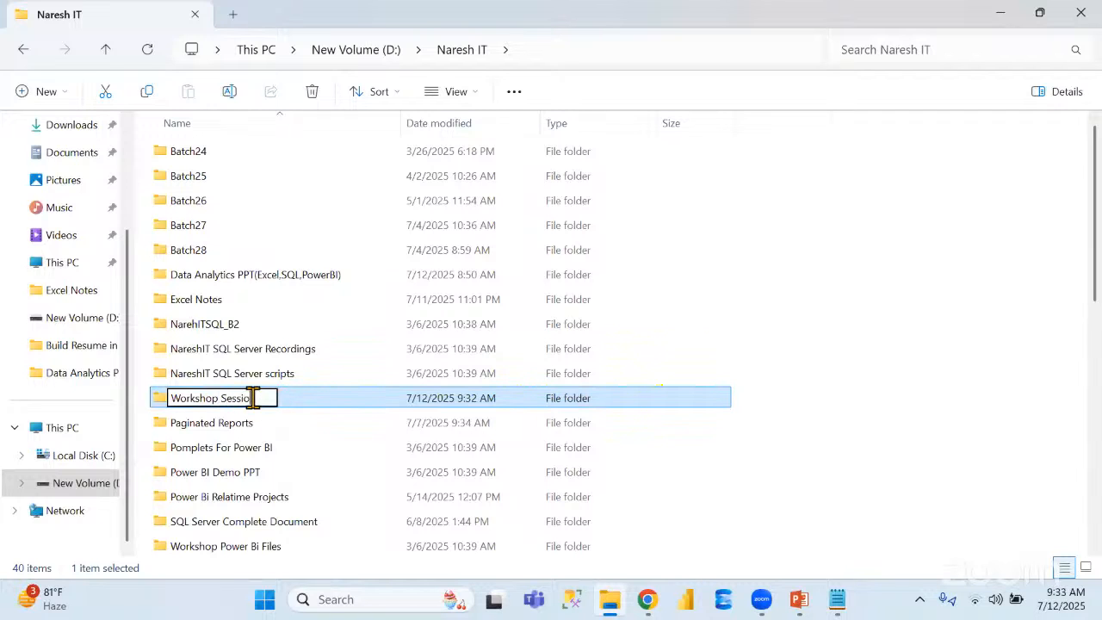
type("ns")
key("Return")
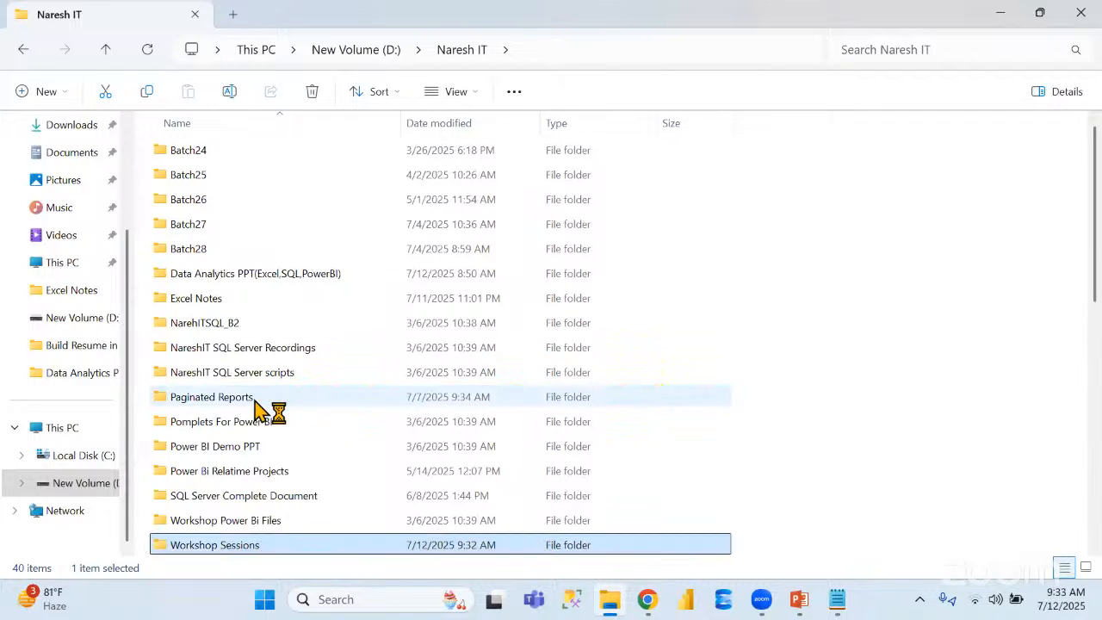
double_click(249, 551)
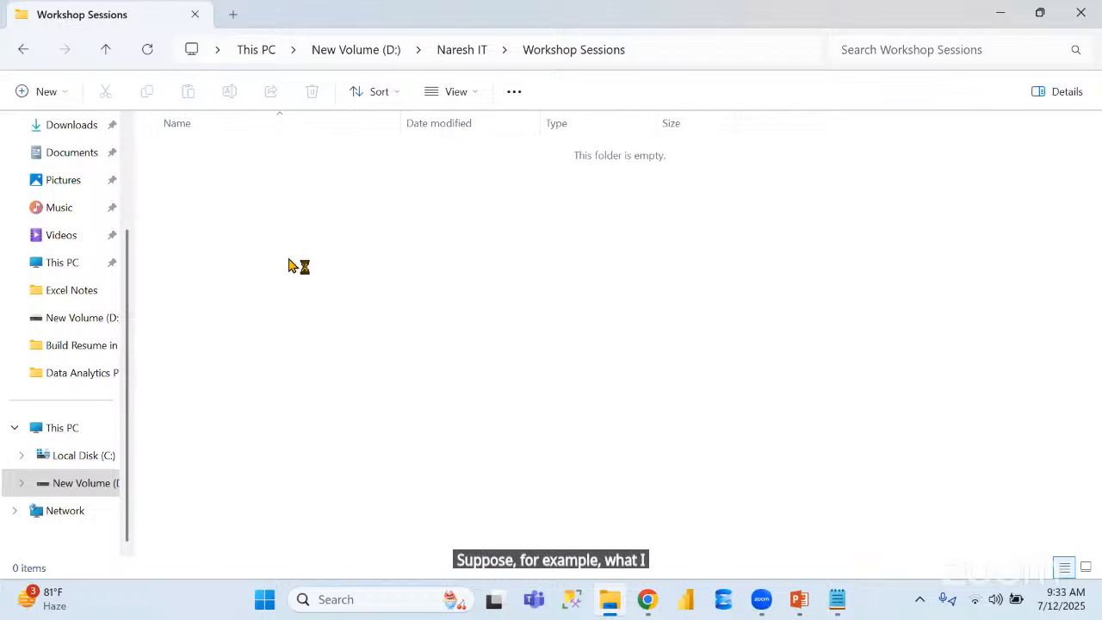
right_click(289, 265)
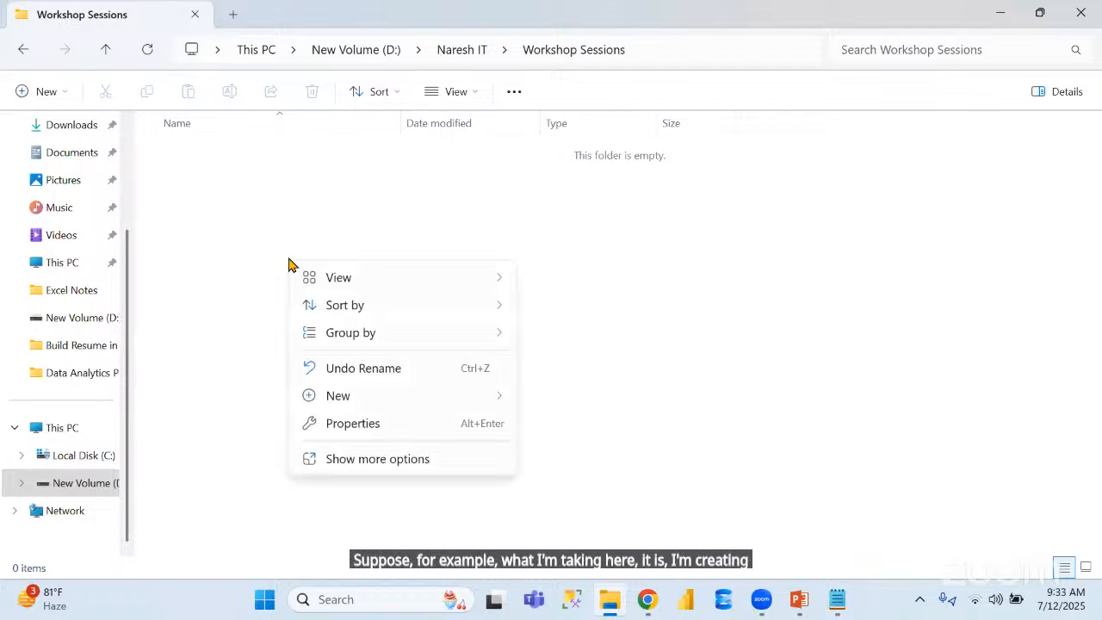
left_click(346, 395)
left_click(396, 206)
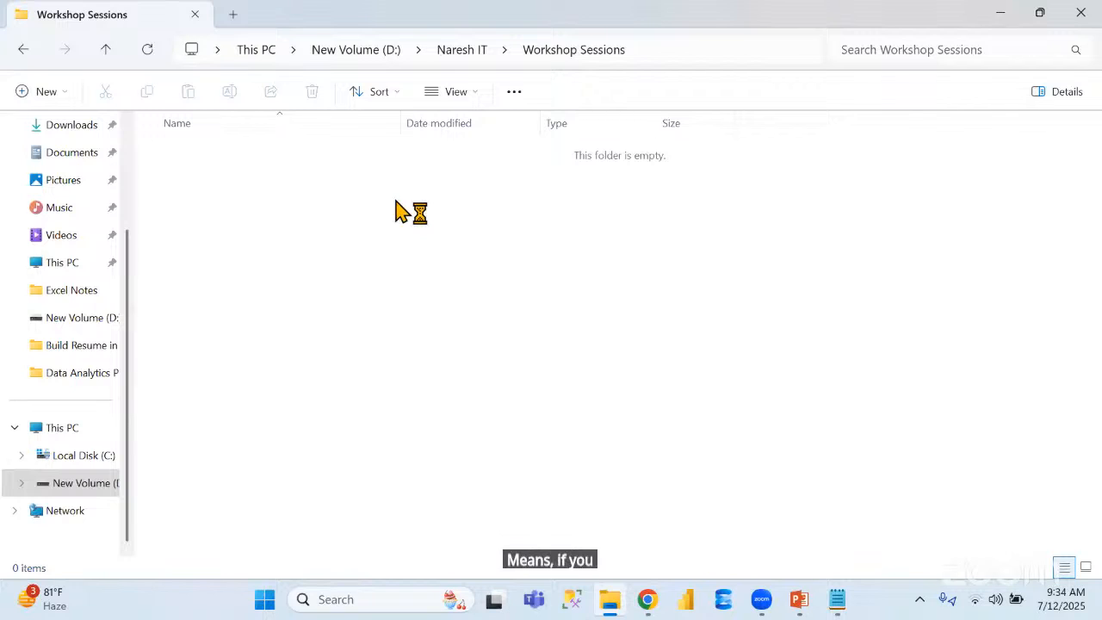
Create a Microsoft Excel worksheet named Workshop1 in the empty folder and open it, dismissing the Office activation wizard
right_click(215, 199)
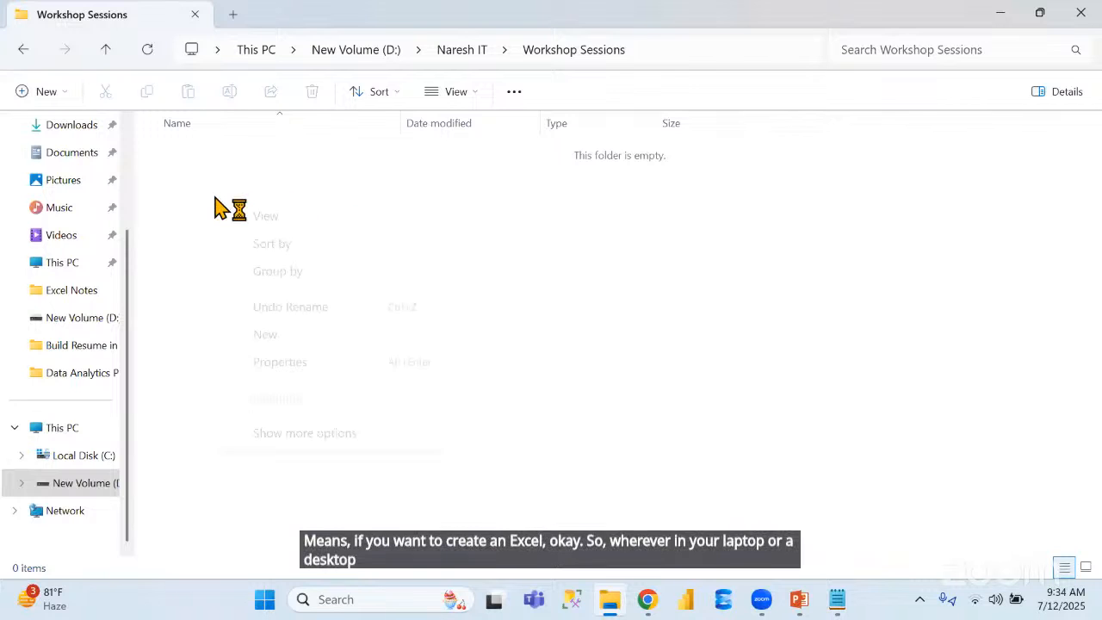
mouse_move(299, 340)
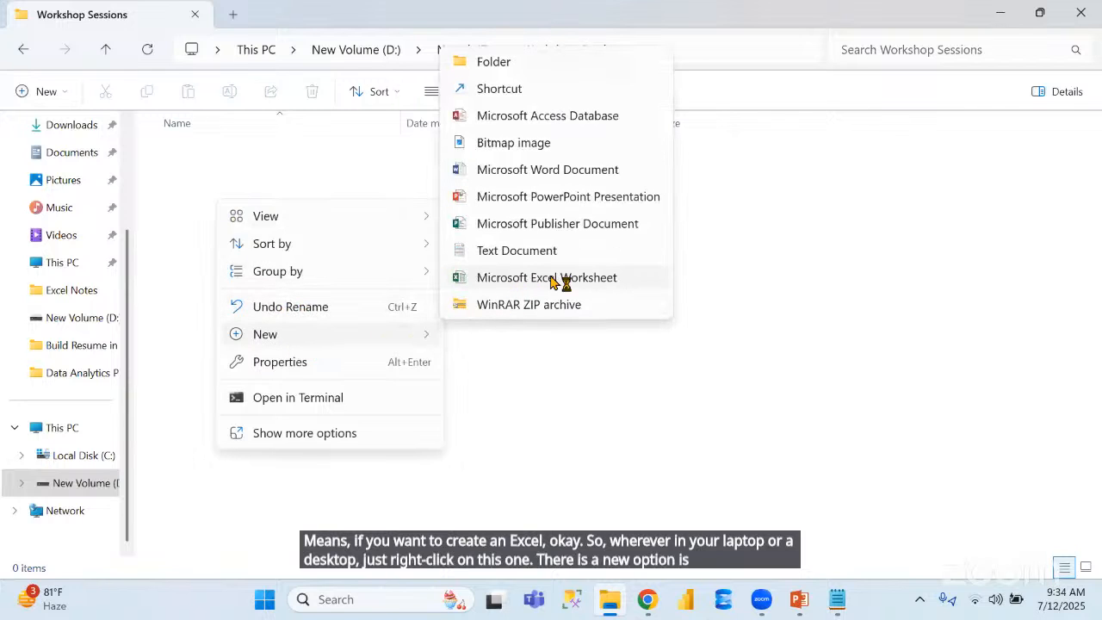
left_click(601, 278)
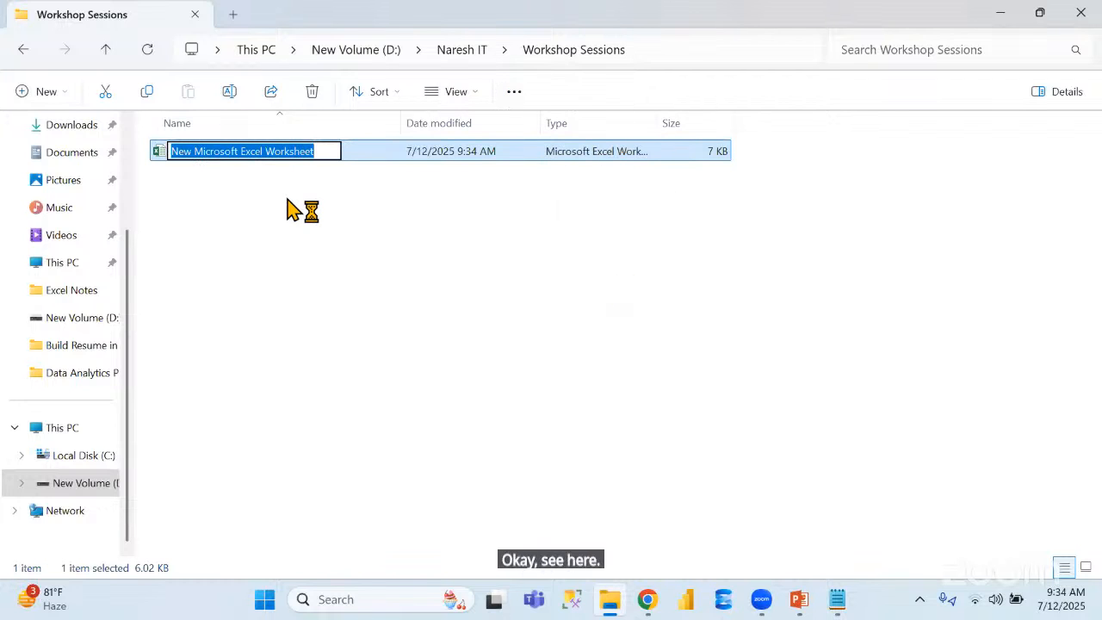
type("W")
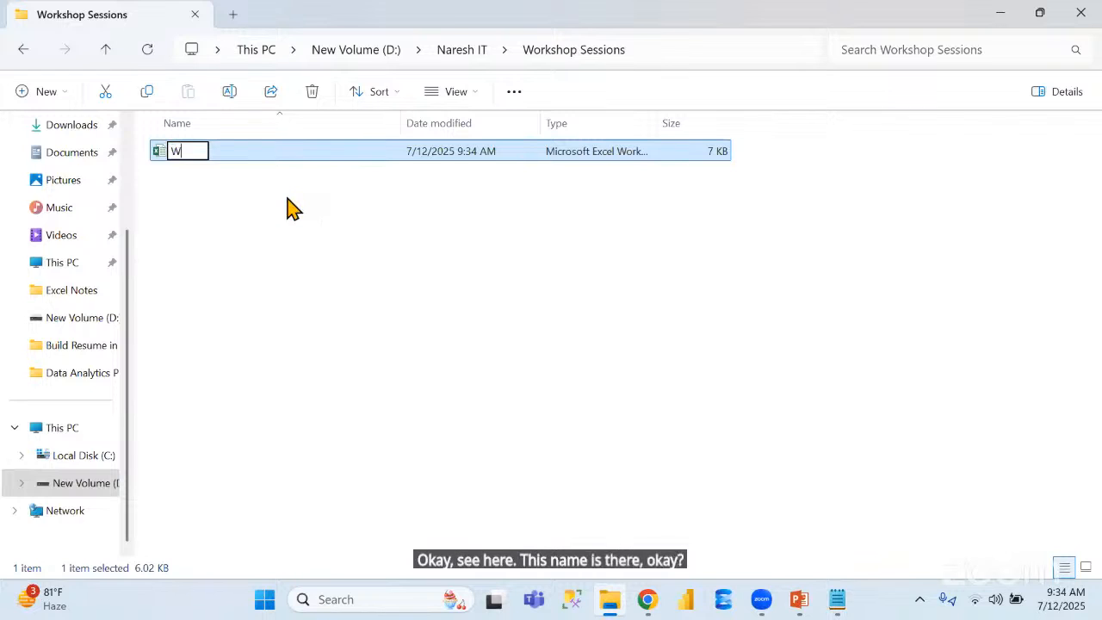
type("orkshop")
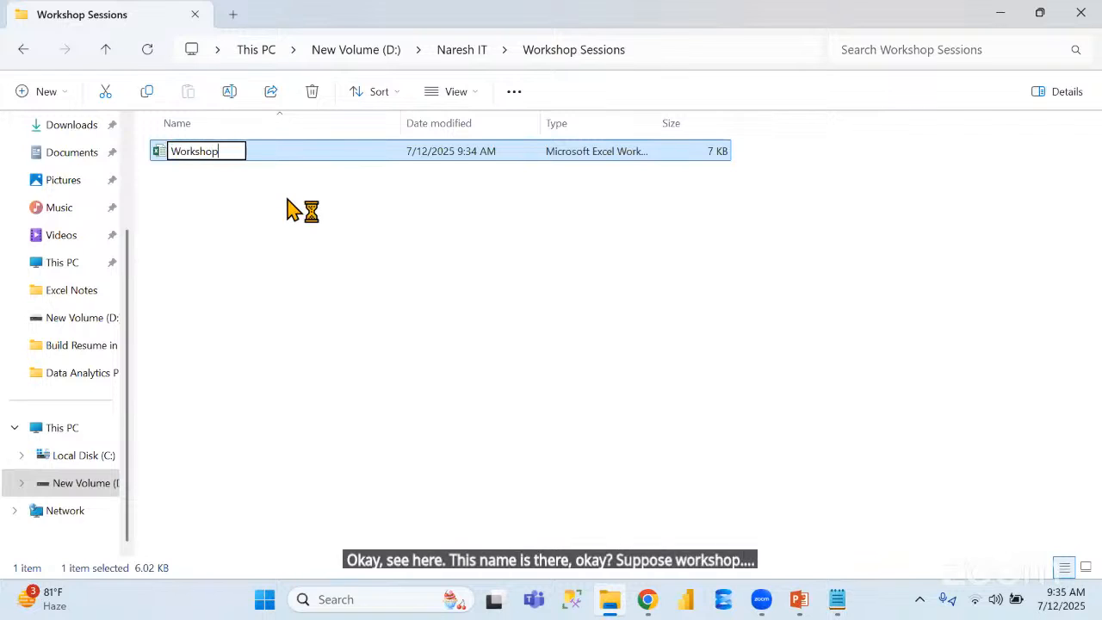
type("1")
key("Return")
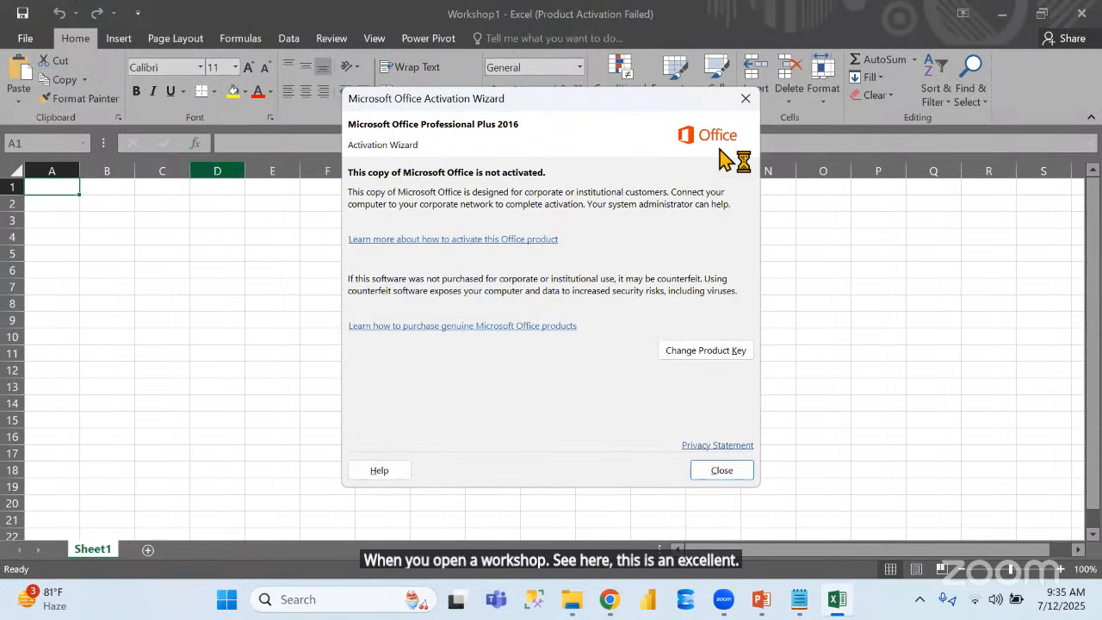
left_click(748, 101)
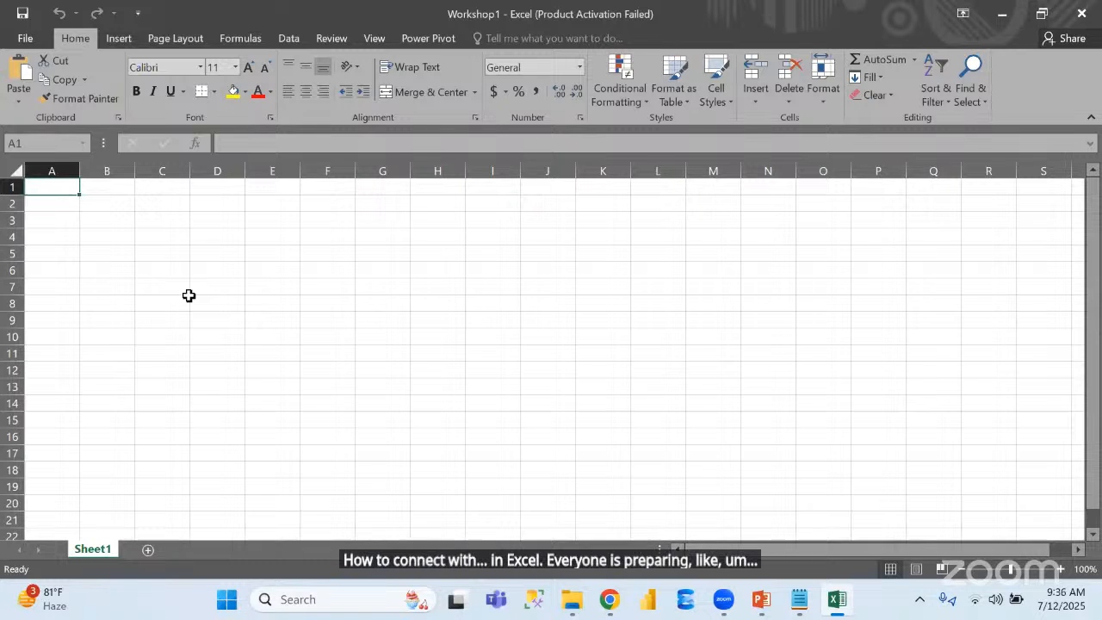
Enter the column headers Id and Name in cells A1 and B1
type("I")
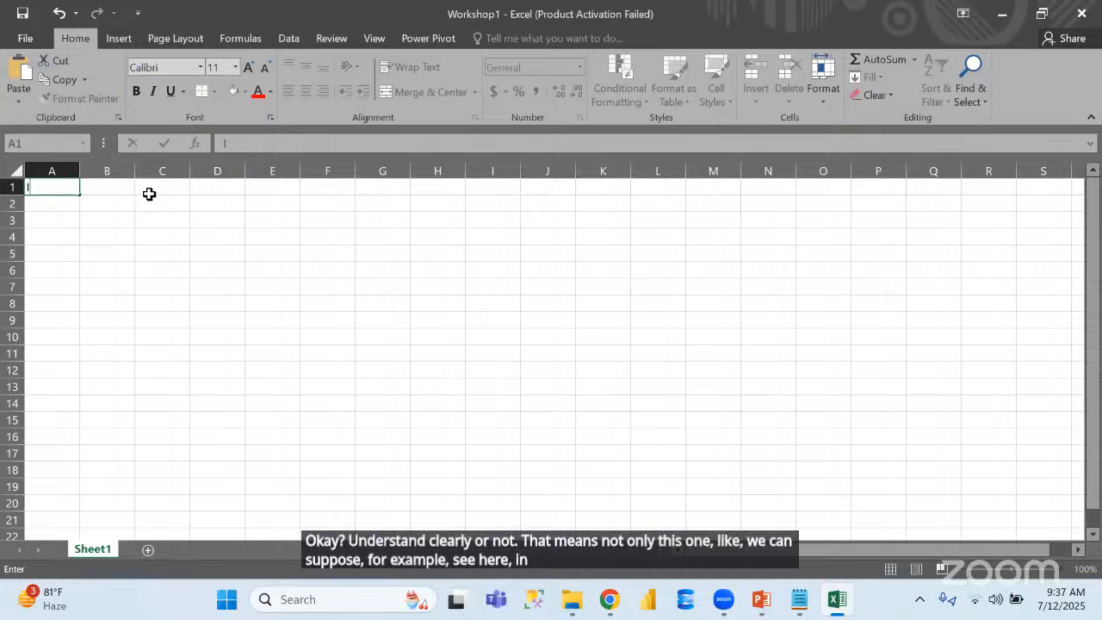
type("d")
key("Tab")
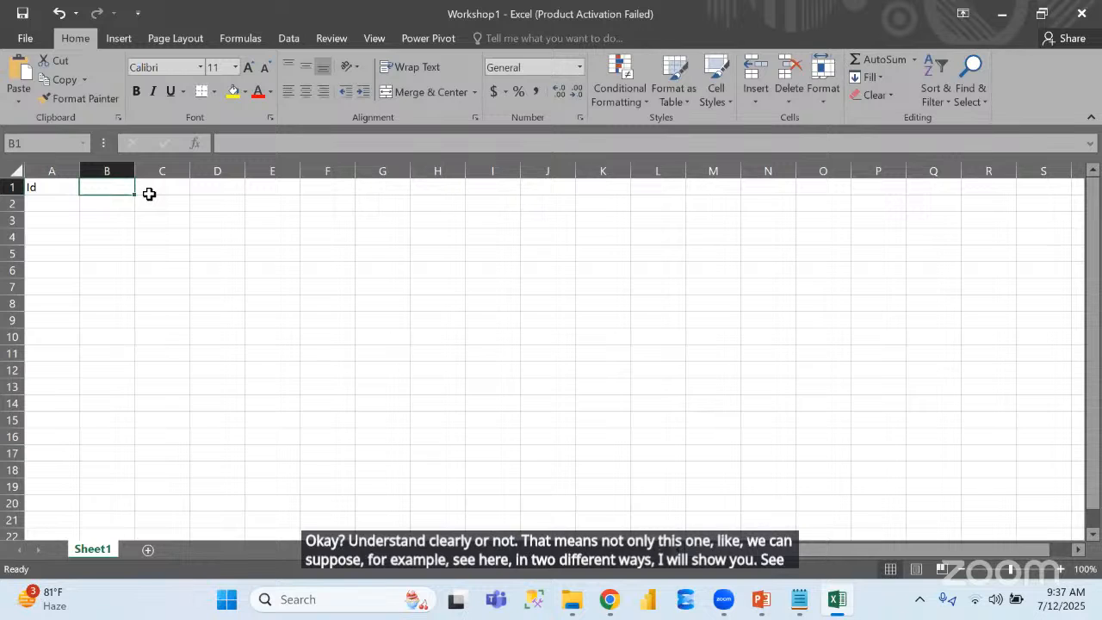
type("Name")
key("Return")
Fill the Id column with 1, 2, 3 and 4 in cells A2 to A5
key("Left")
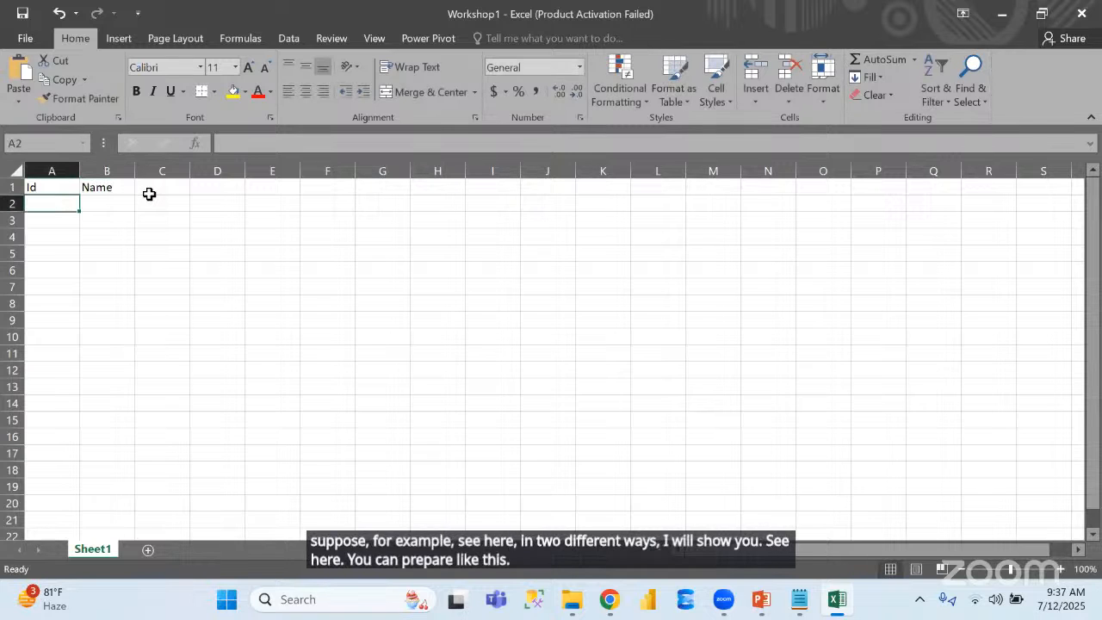
type("1")
key("Return")
type("2")
key("Return")
type("3")
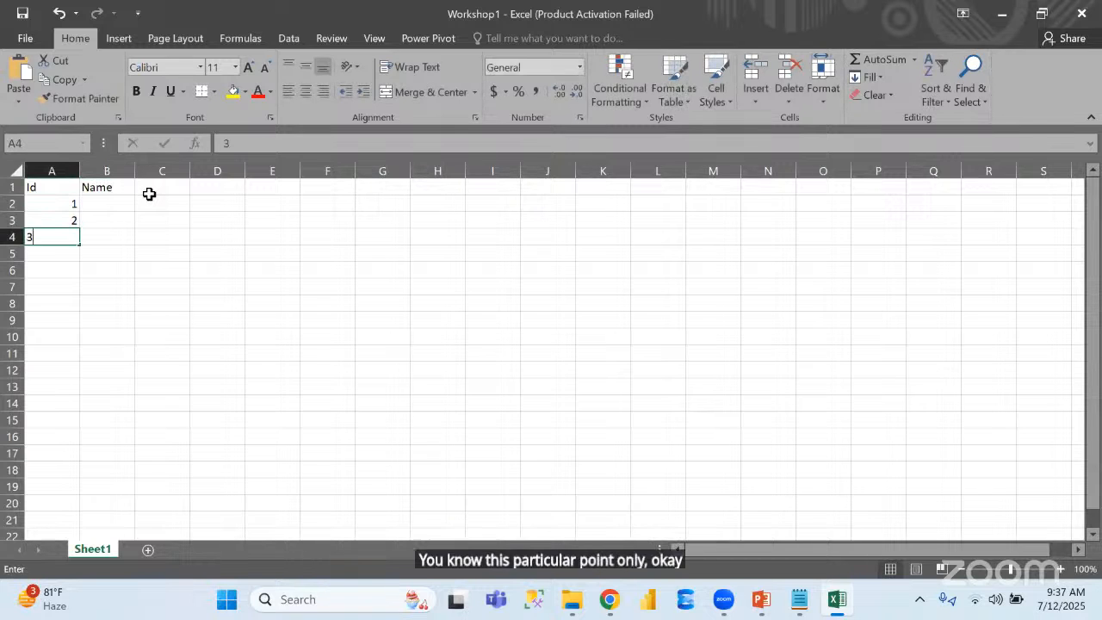
key("Return")
type("4")
key("Tab")
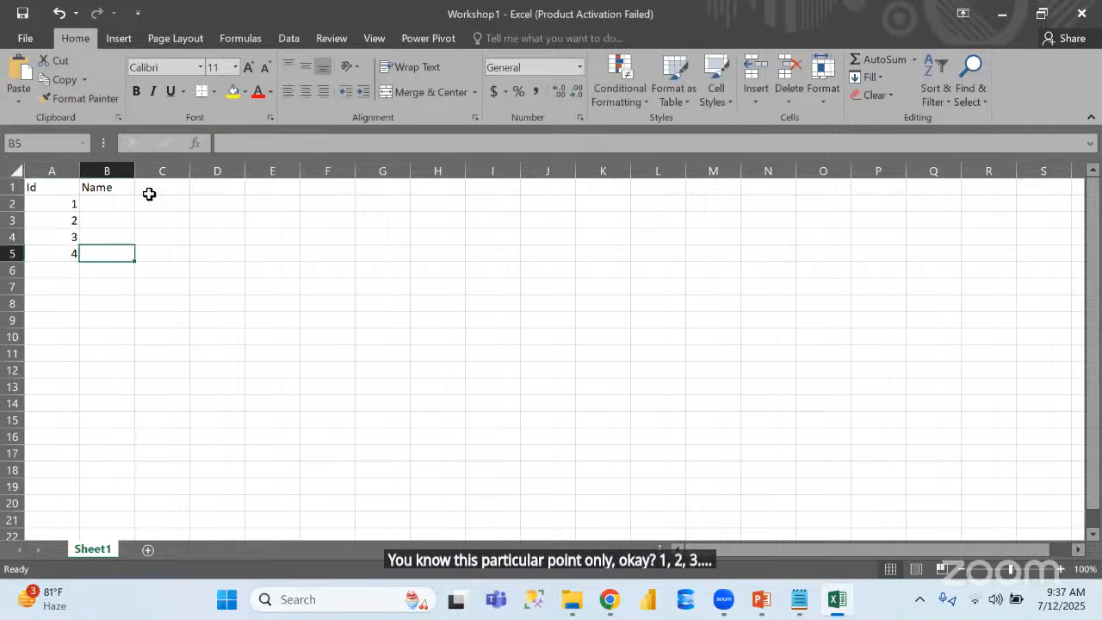
Fill the Name column with a, b, c and d in cells B2 to B5 and select the table A1:B5
key("Up")
key("Up")
key("Up")
type("a")
key("Return")
type("b")
key("Return")
type("c")
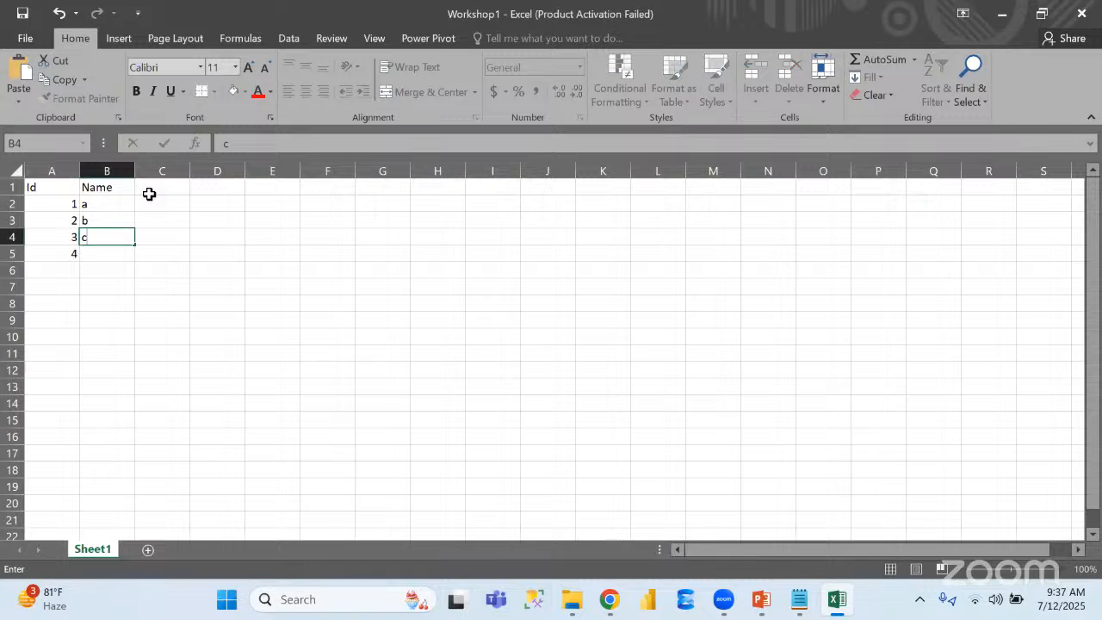
key("Return")
type("d")
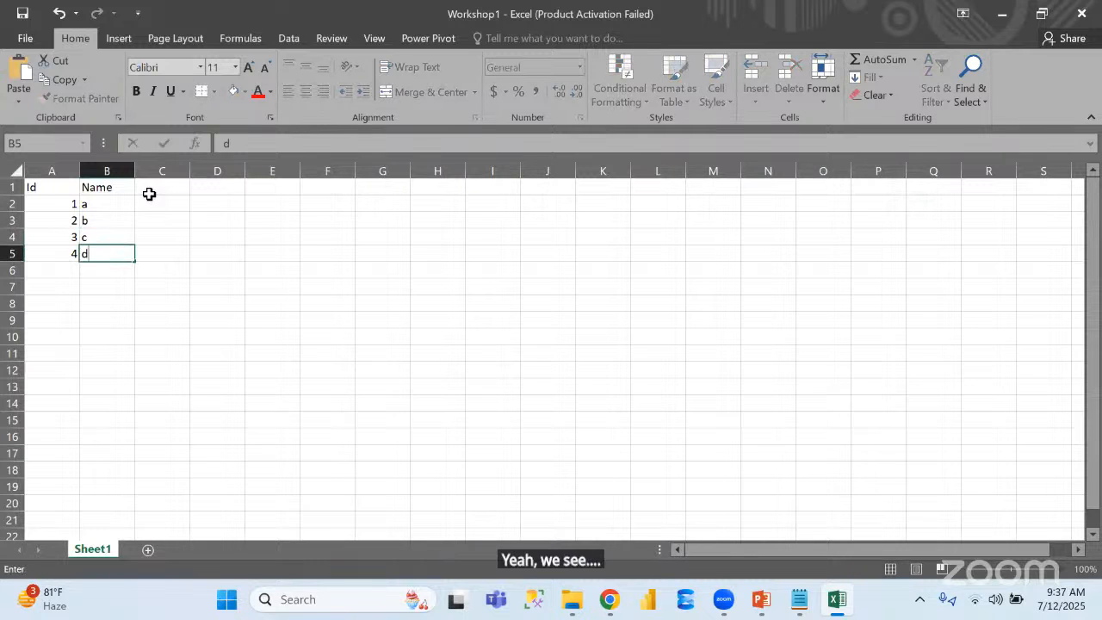
left_click_drag(49, 184, 95, 250)
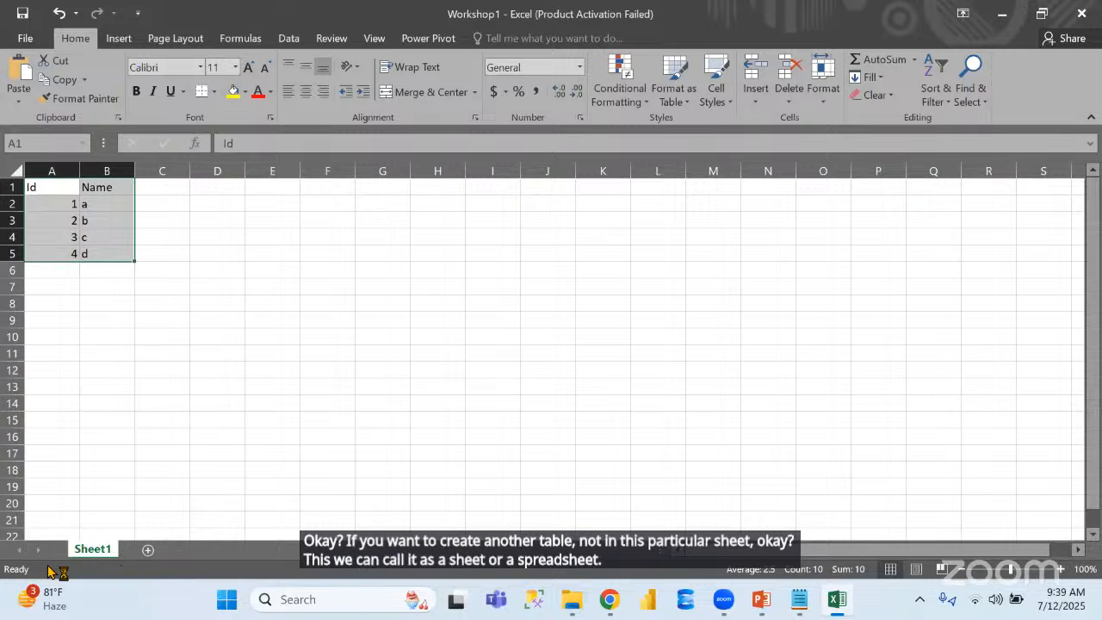
Add a second worksheet and enter the column headers ProductId and Sales in cells A1 and B1
left_click(149, 554)
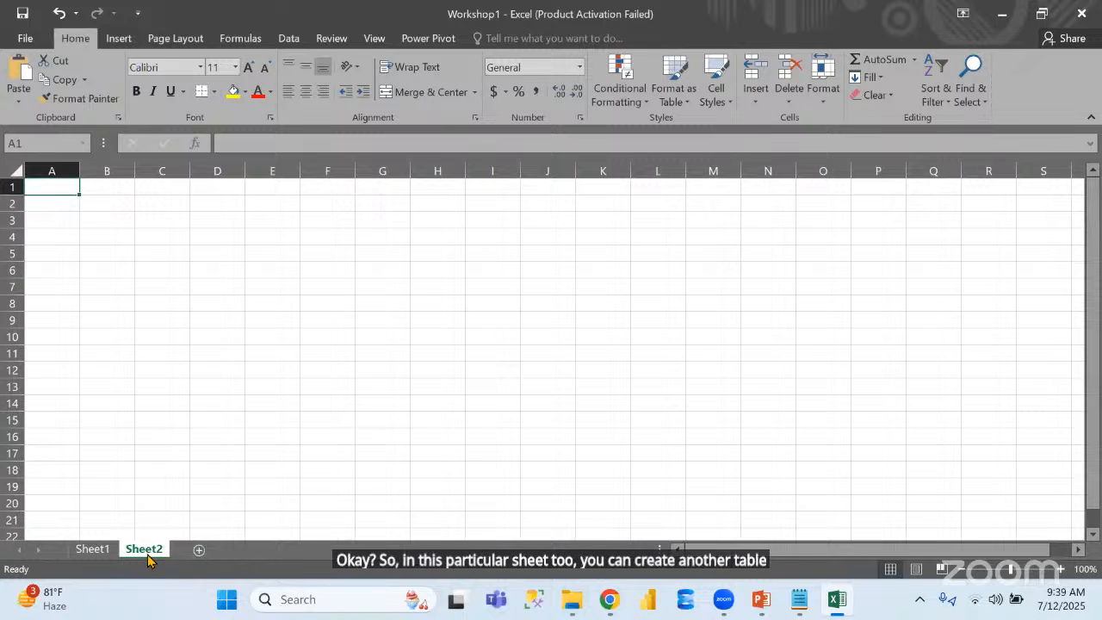
type("Produc")
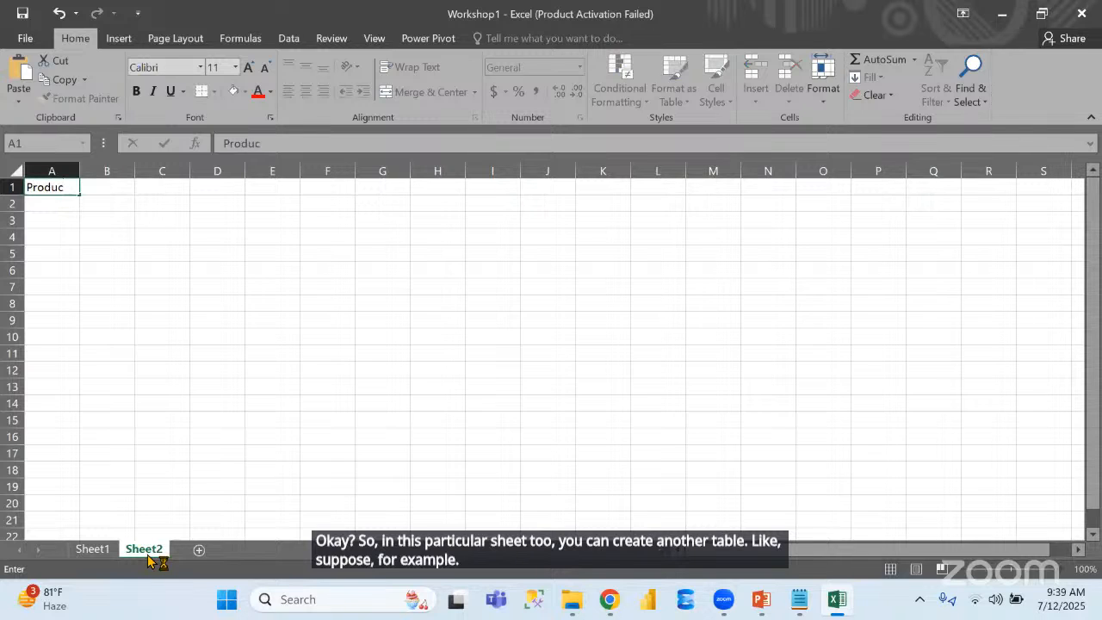
type("tId")
key("Tab")
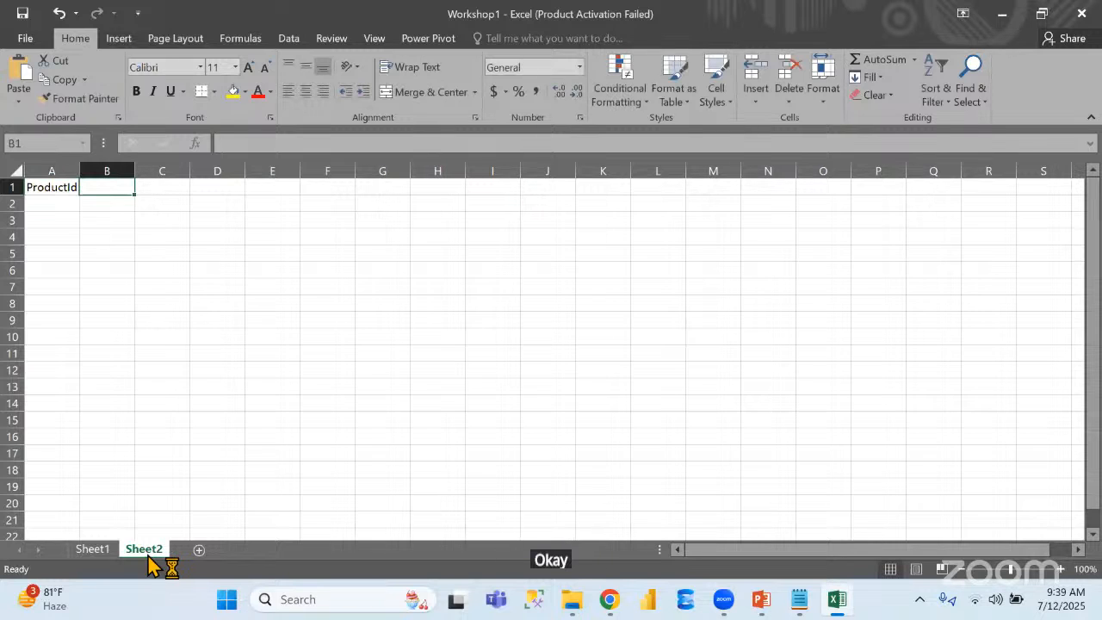
type("Sales")
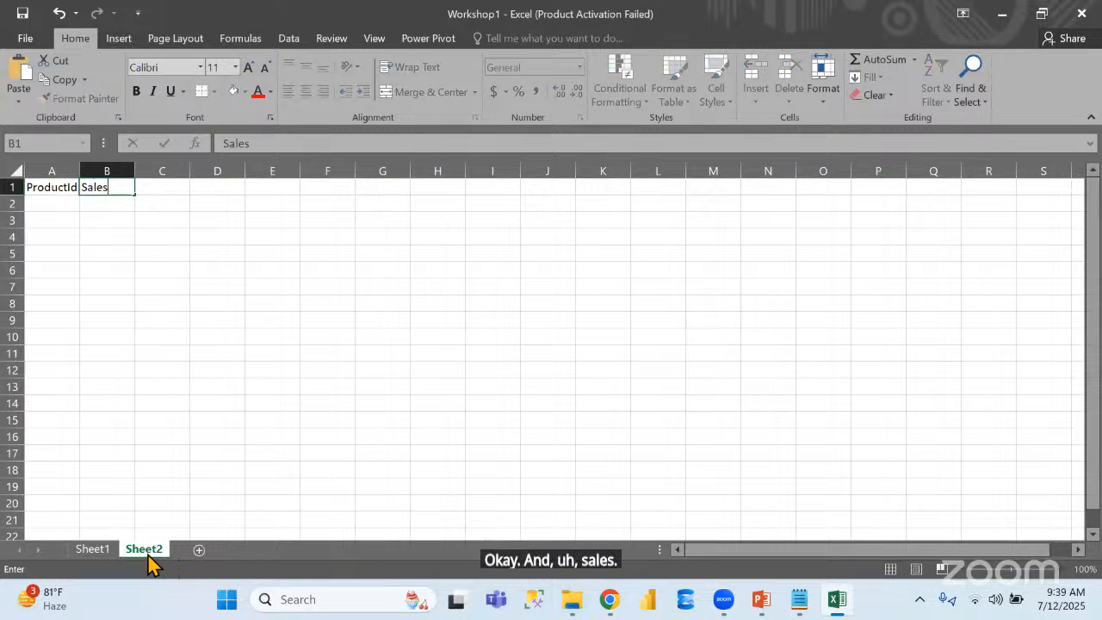
key("Return")
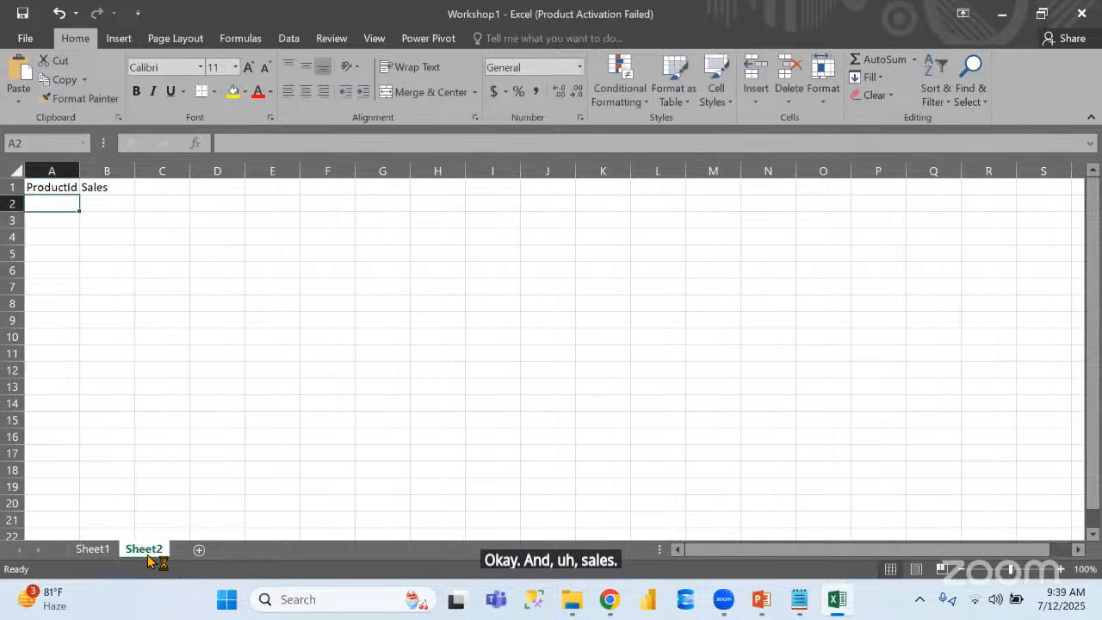
Fill the ProductId column with 2, 3, 4 and 5 in cells A2 to A5
type("2")
key("Return")
type("3")
key("Return")
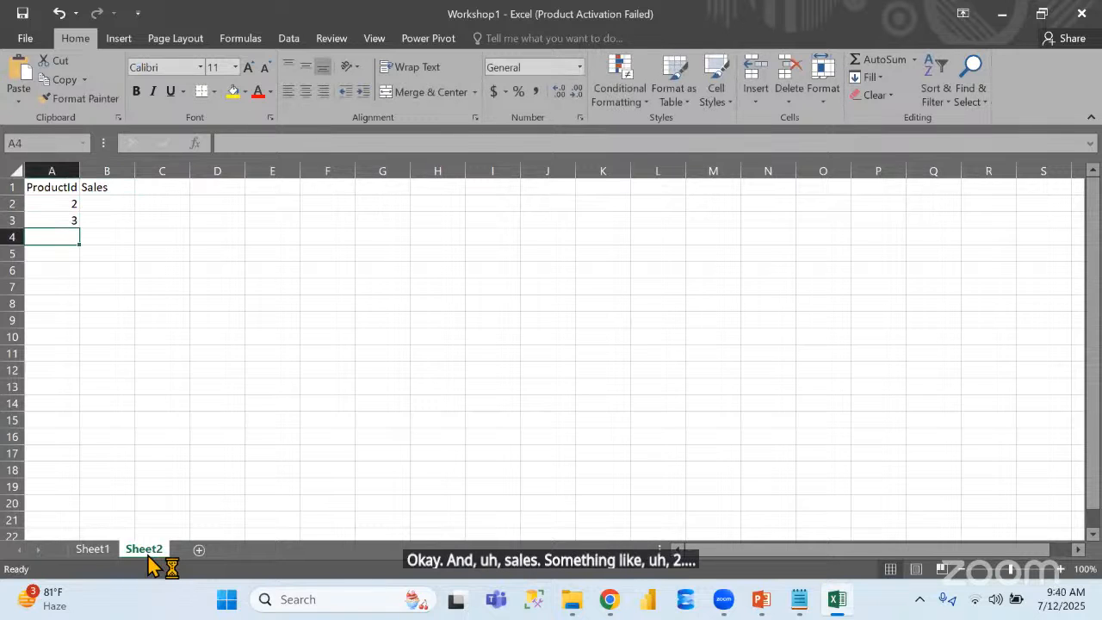
type("4")
key("Return")
type("5")
key("Tab")
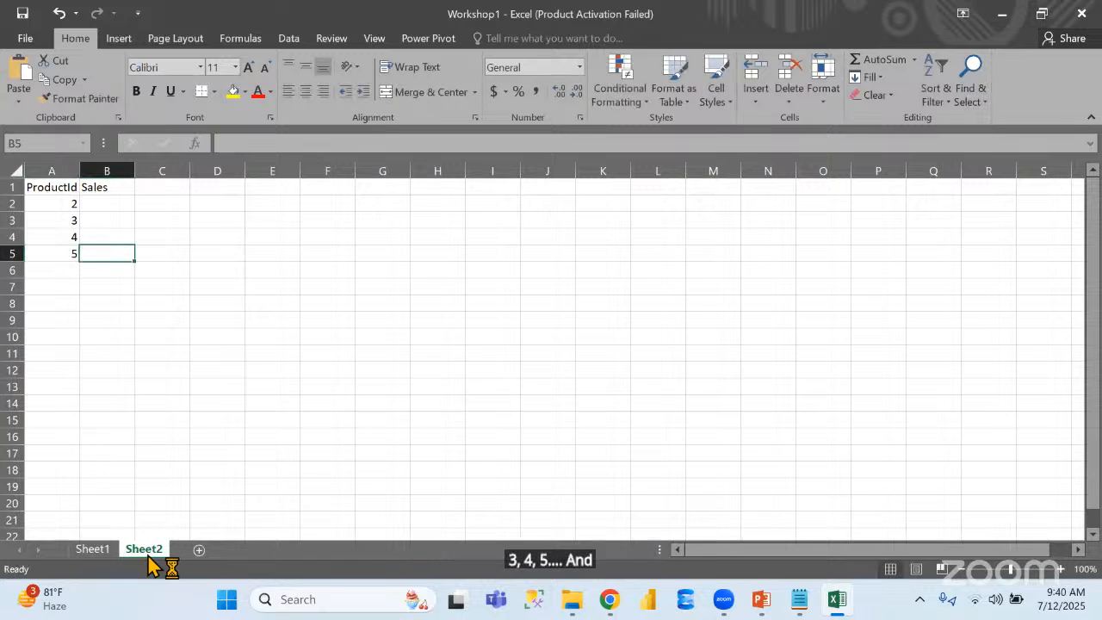
Enter the Sales values 200, 4000 and 3000 in cells B5, B4 and B3
type("200")
key("Up")
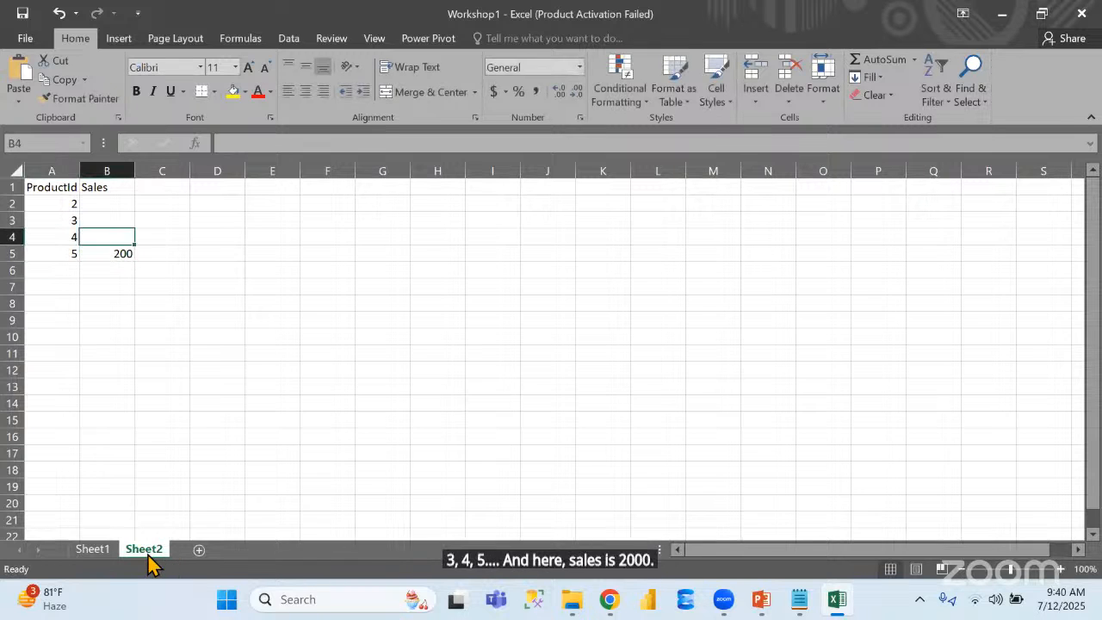
type("4000")
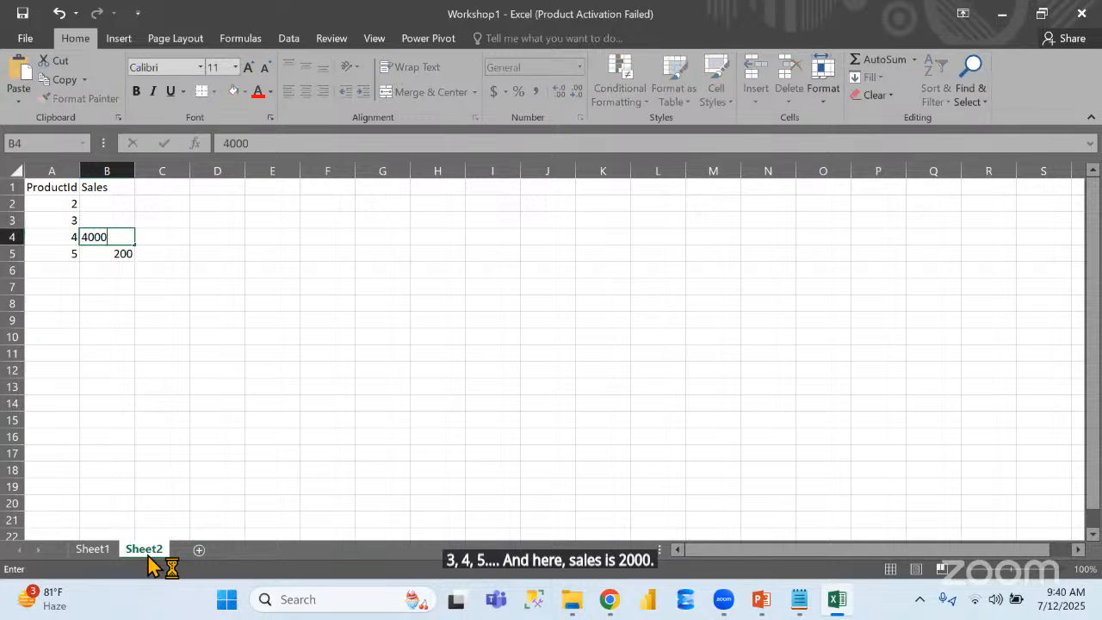
key("Up")
type("4")
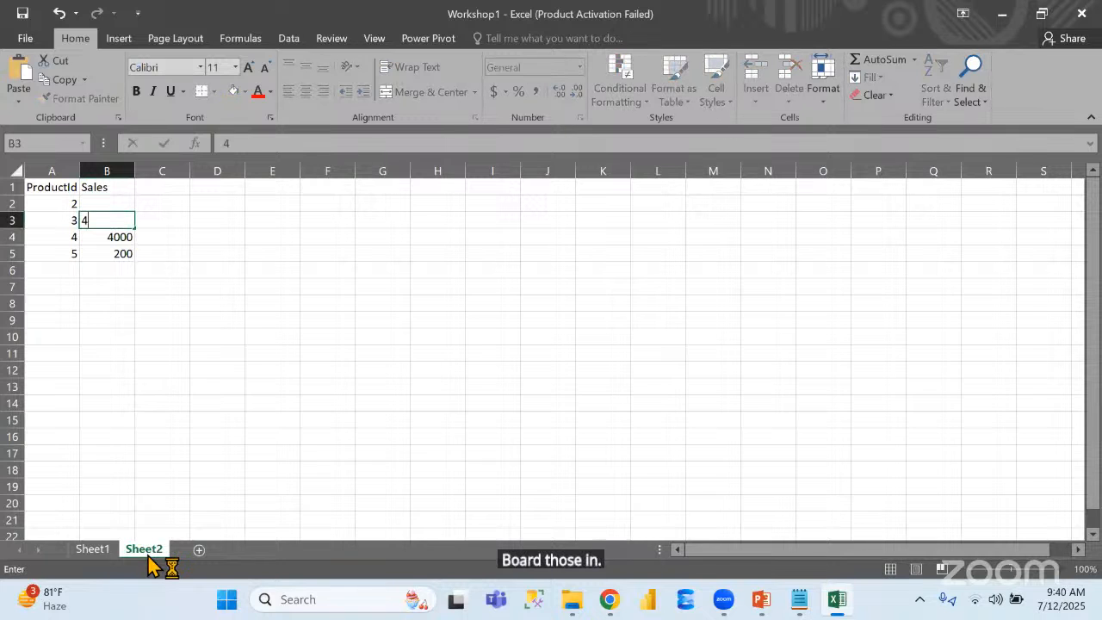
key("BackSpace")
type("3000")
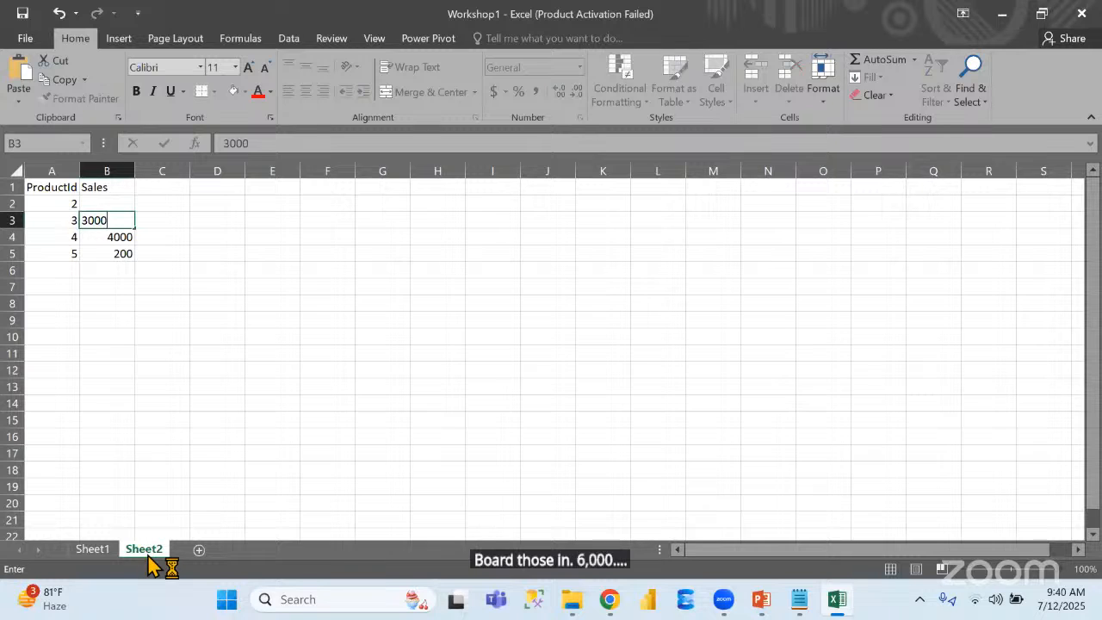
Enter 6000 as the Sales value for ProductId 2 in cell B2
key("Up")
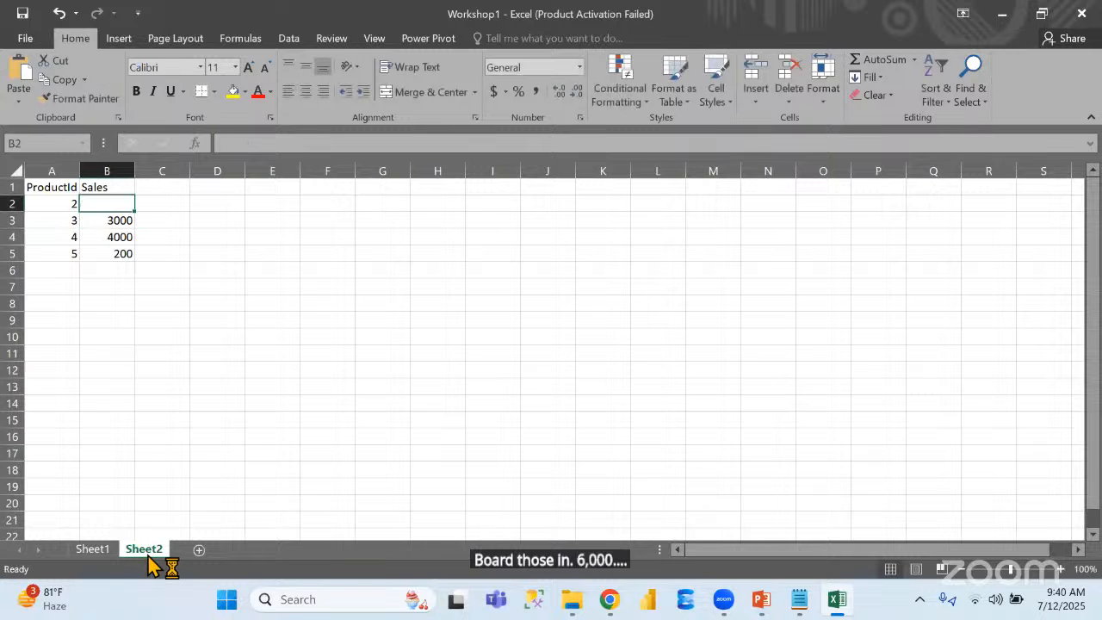
type("6---")
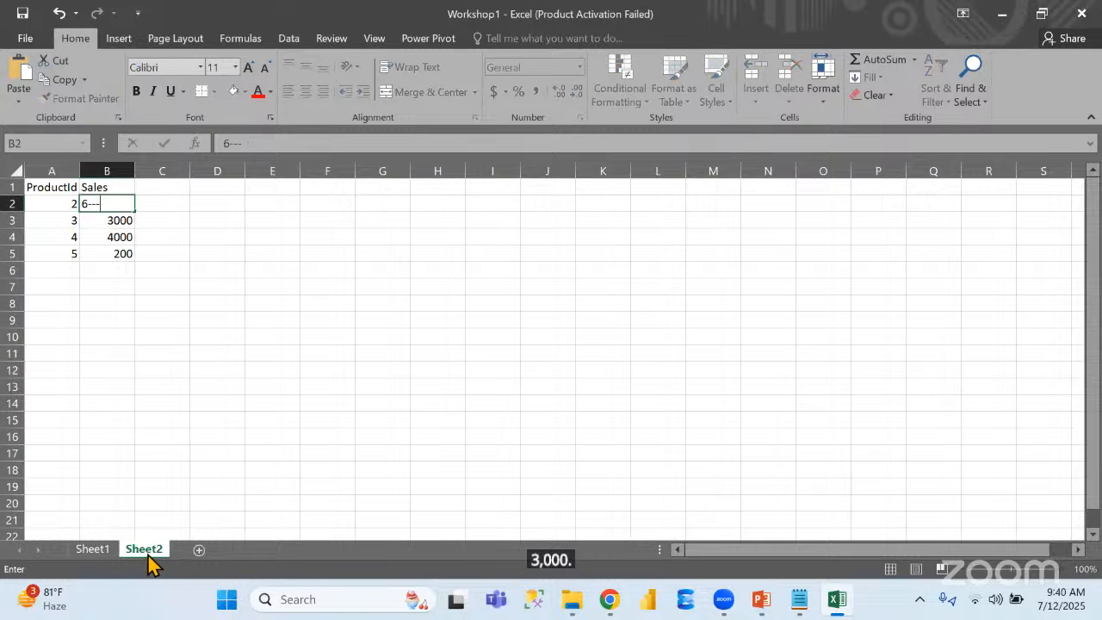
key("BackSpace")
key("BackSpace")
key("BackSpace")
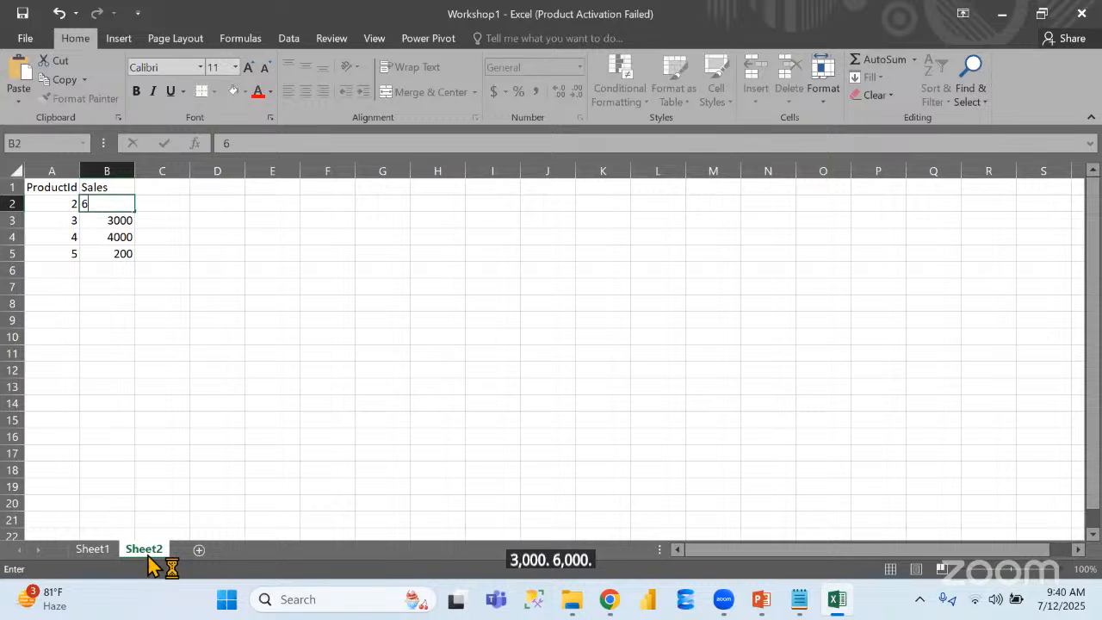
type("00")
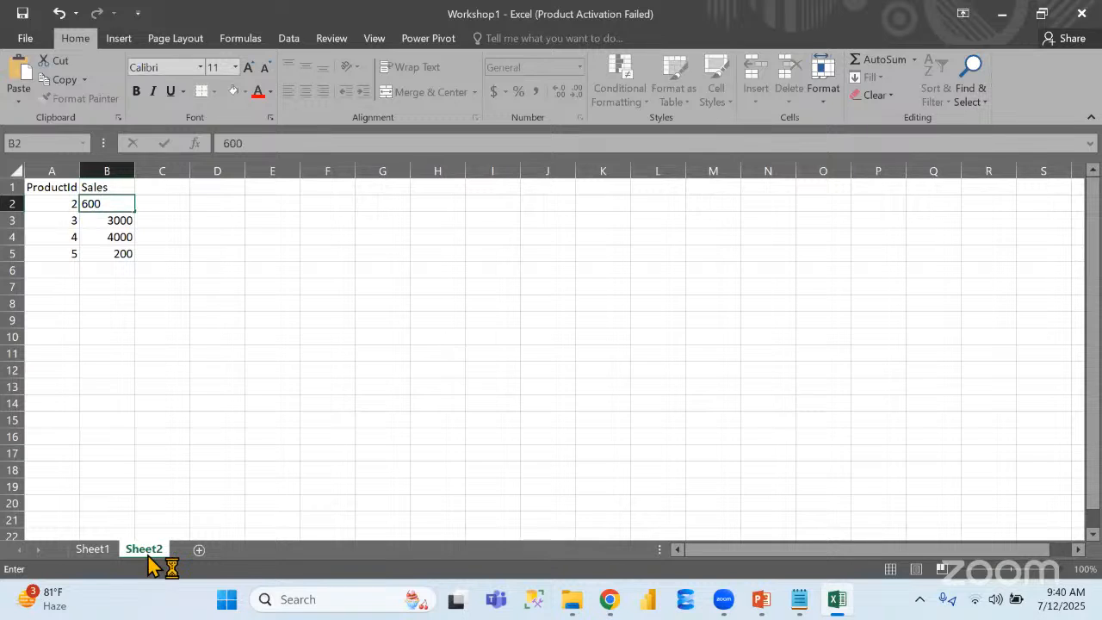
type("0")
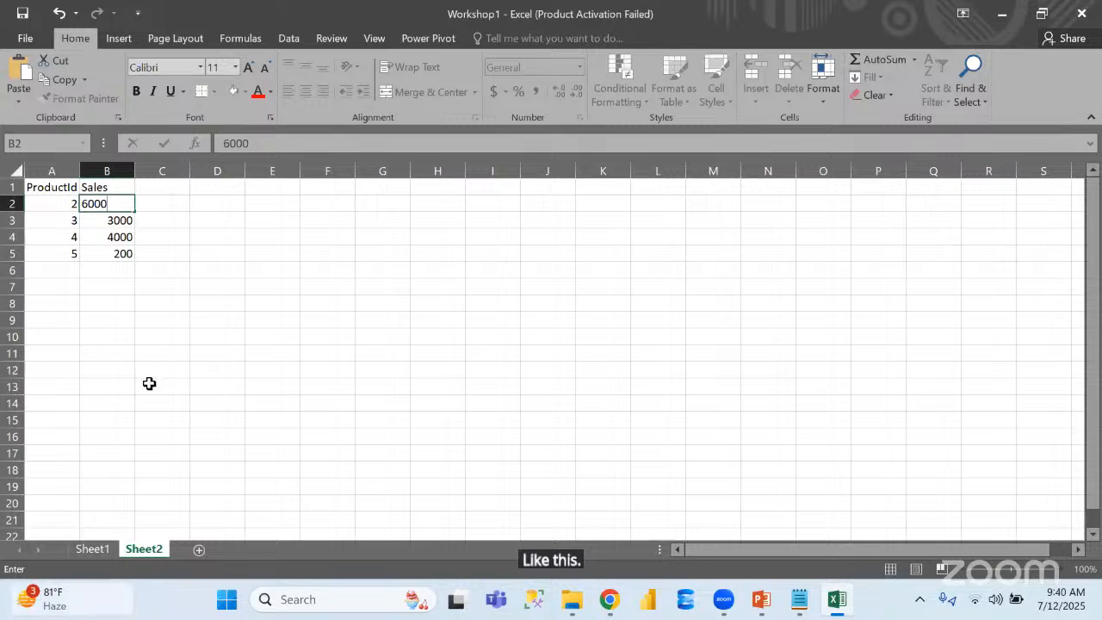
left_click(163, 338)
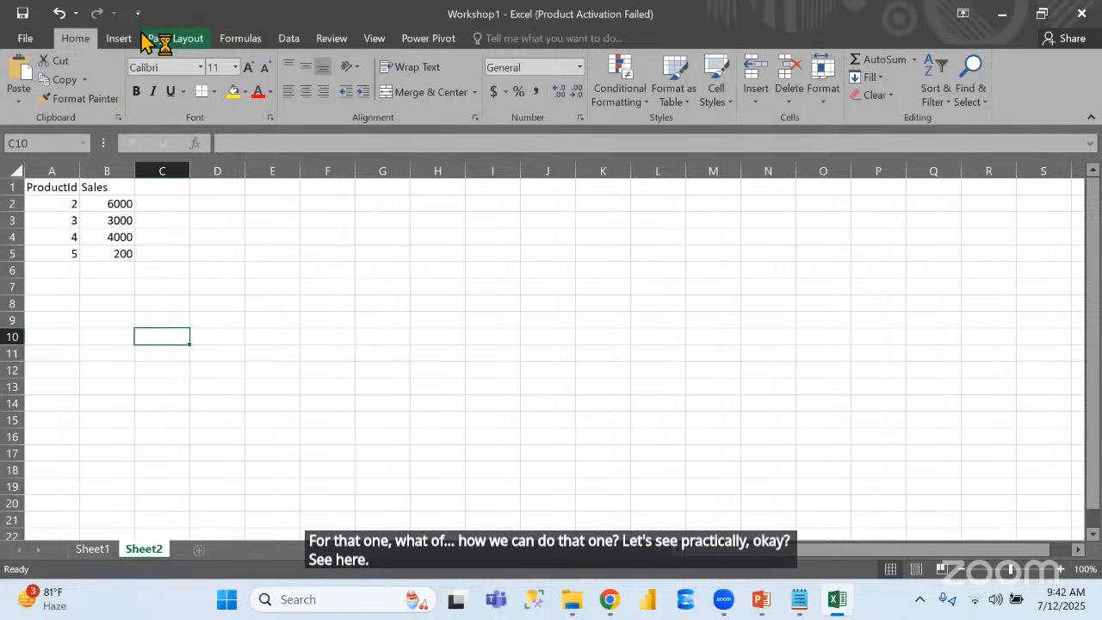
Examine the New Query data source options for files, databases, Azure, other sources and combining queries
left_click(290, 39)
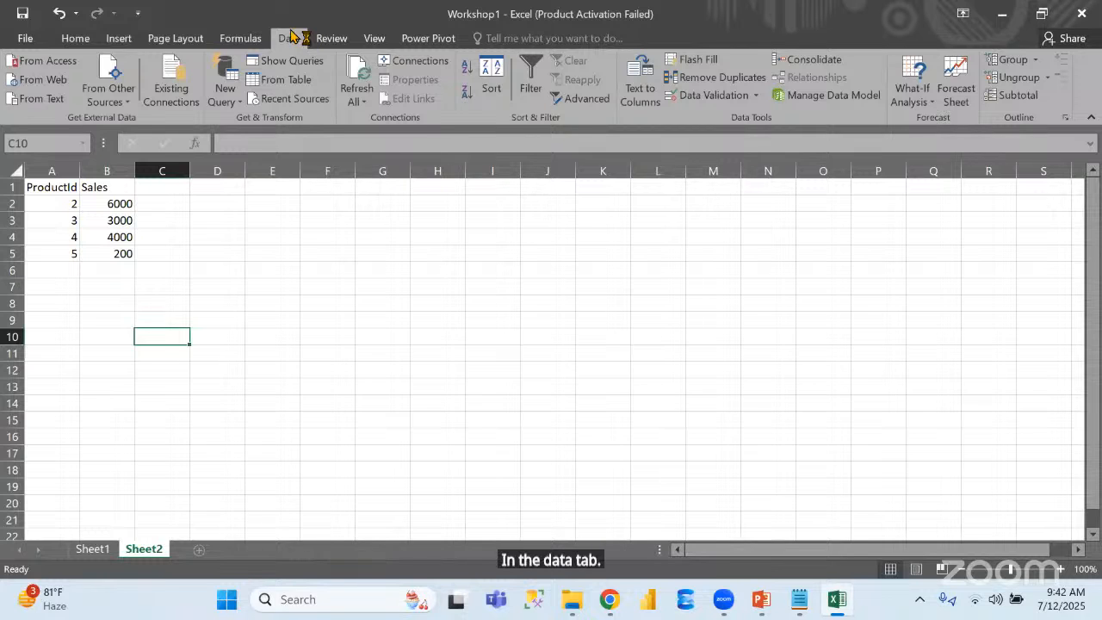
left_click(234, 107)
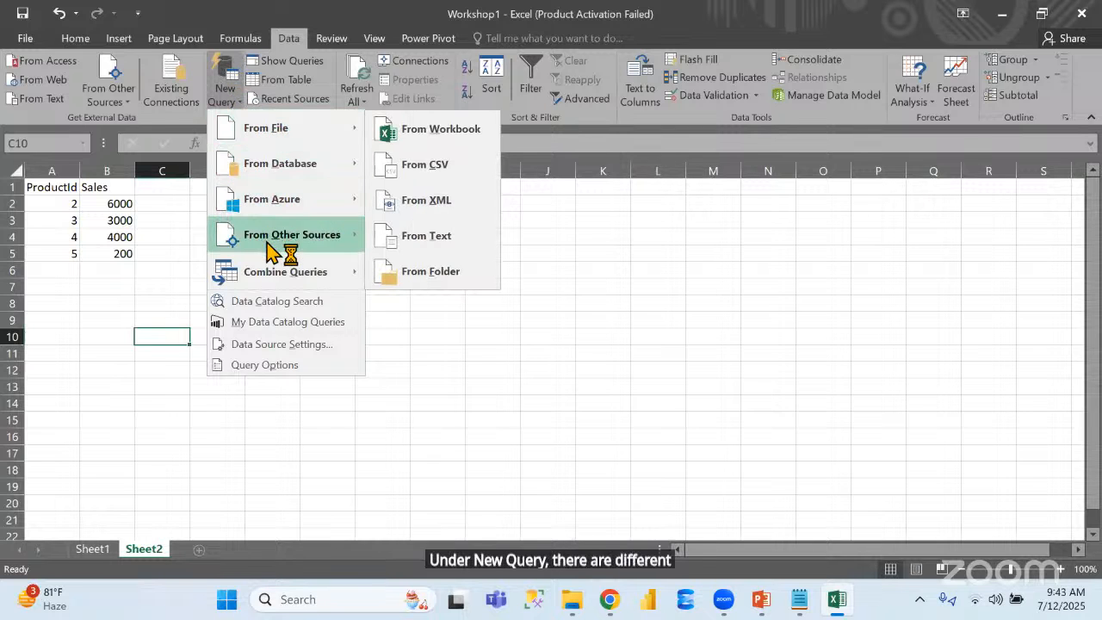
mouse_move(276, 136)
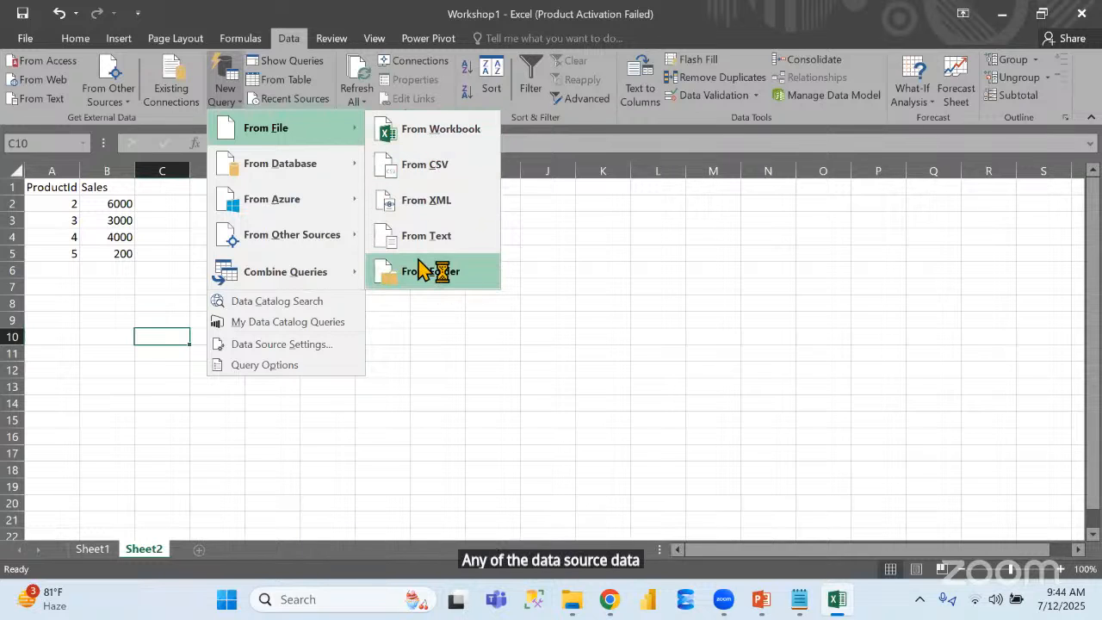
mouse_move(352, 170)
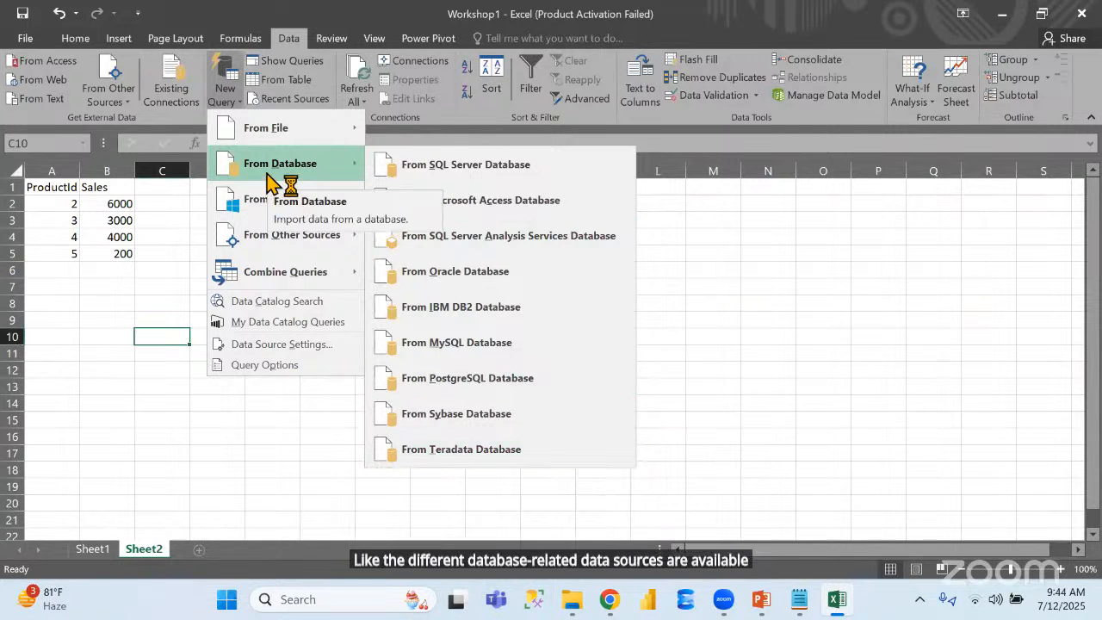
mouse_move(300, 211)
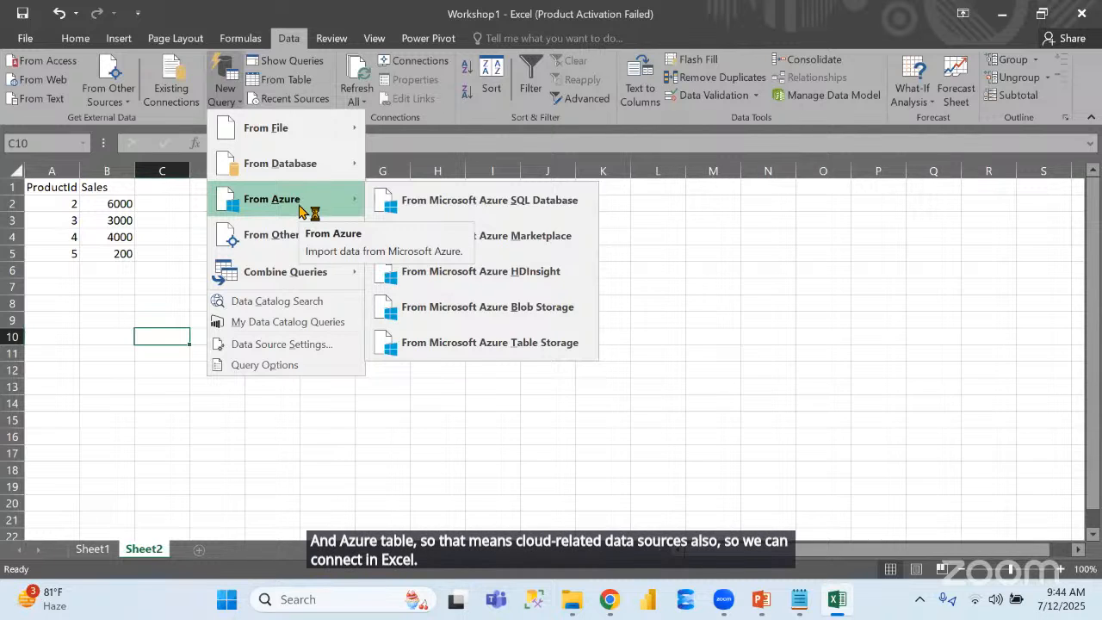
mouse_move(303, 247)
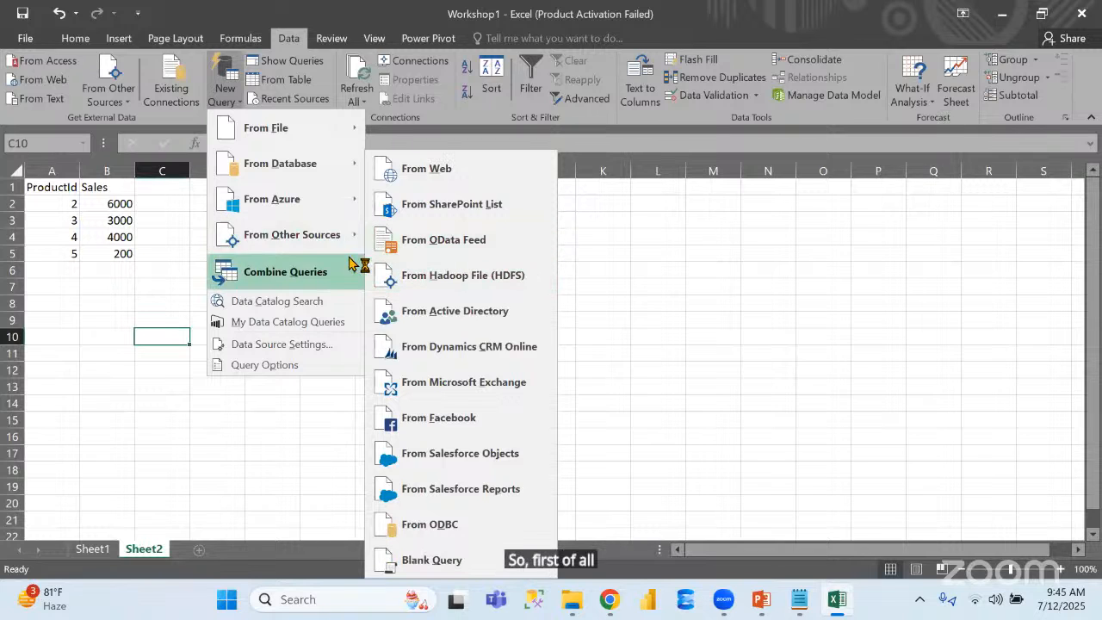
mouse_move(358, 280)
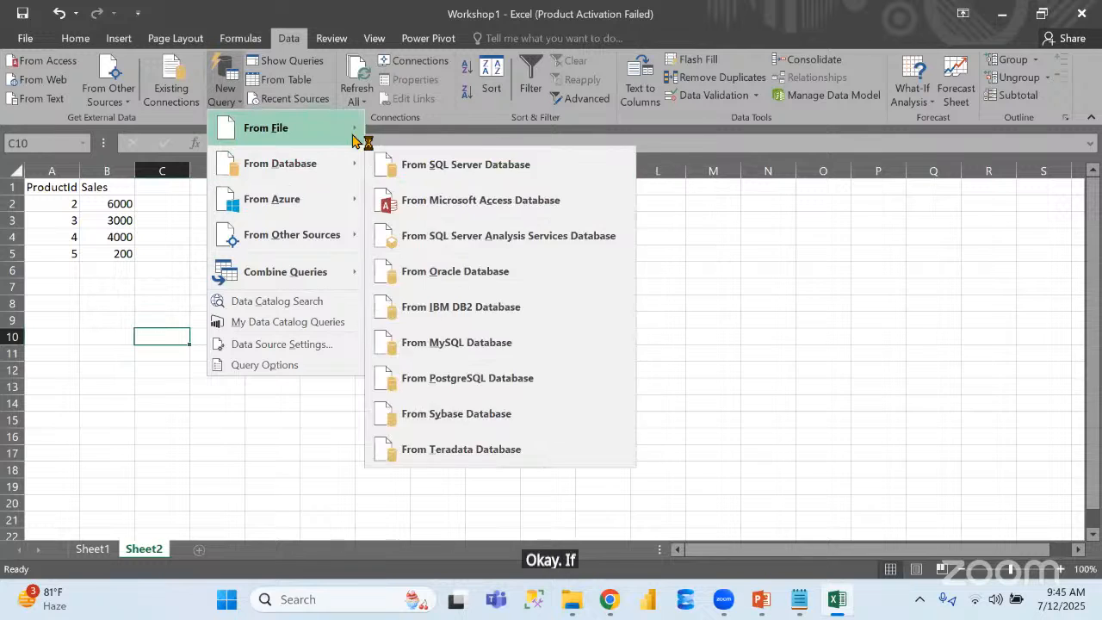
mouse_move(355, 138)
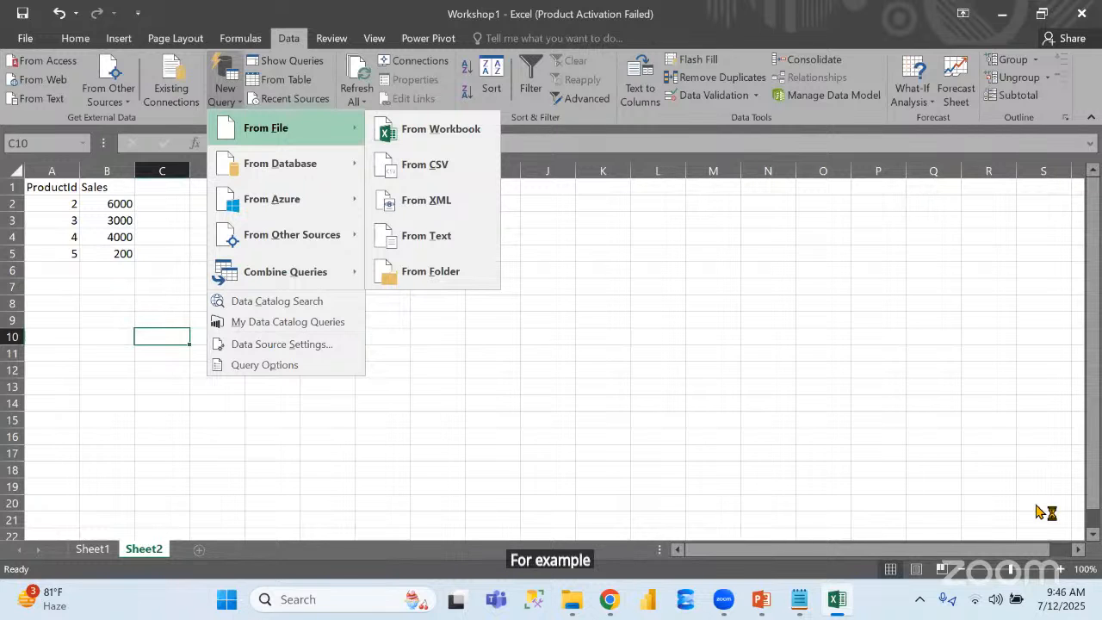
Open the Excel 97-2003 Financial Data workbook on the desktop to view its data and close it again
key("super+d")
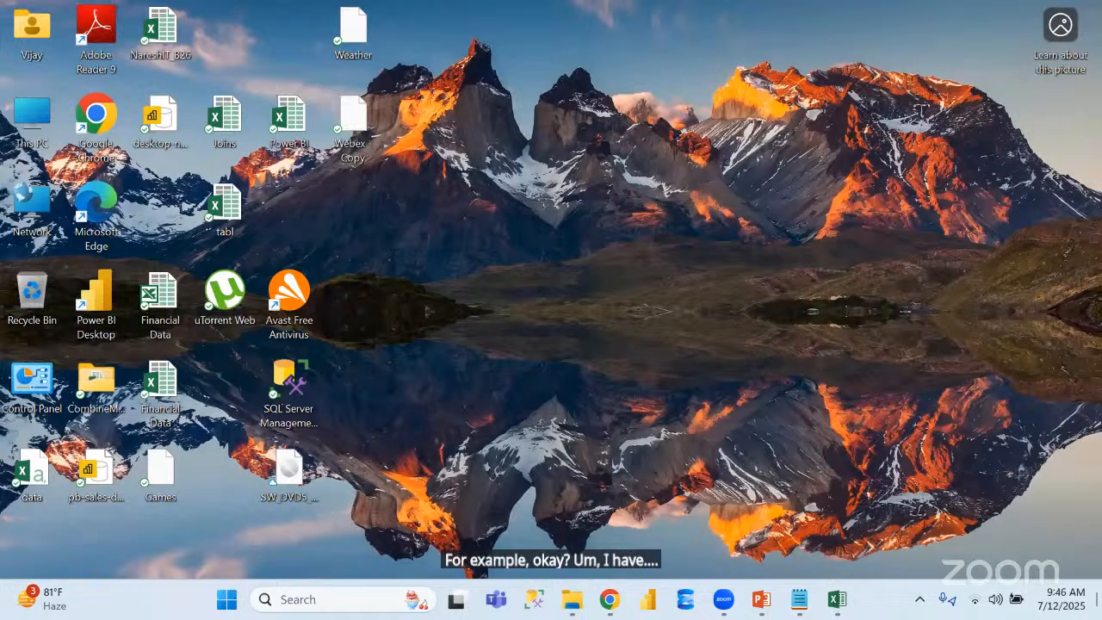
double_click(168, 302)
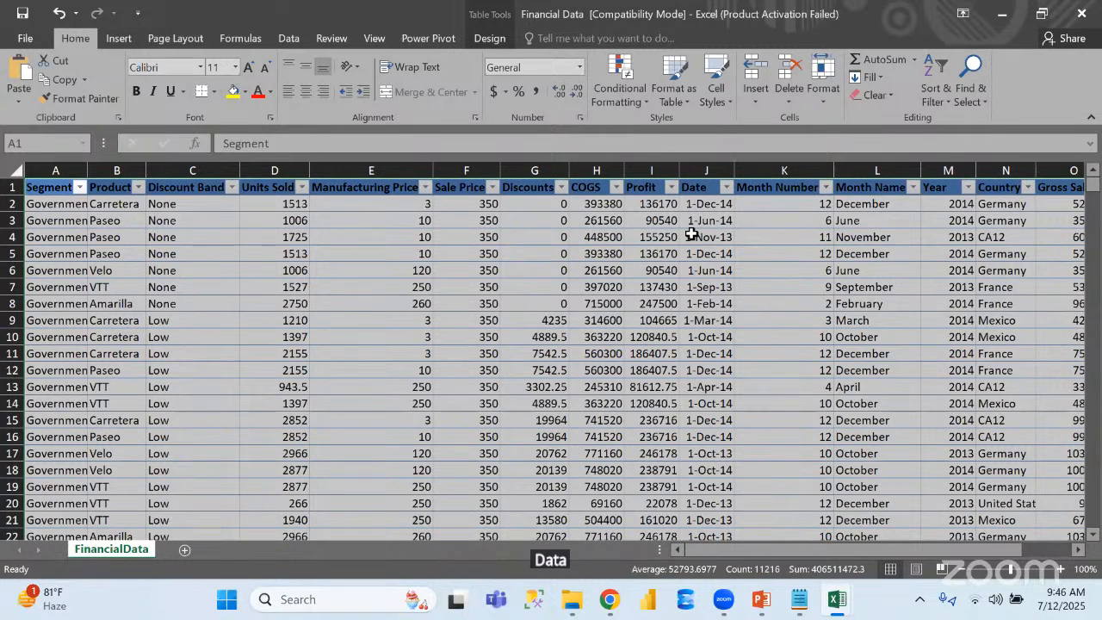
left_click(1083, 12)
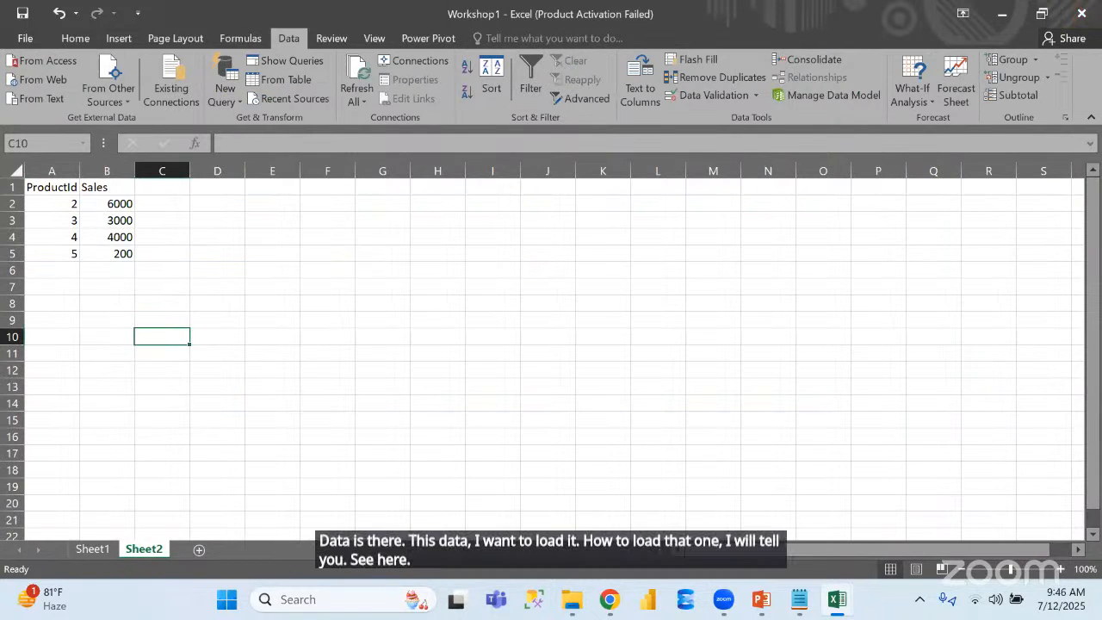
Check the file type of the desktop Financial Data workbook in its properties and close them
key("super+d")
double_click(161, 305)
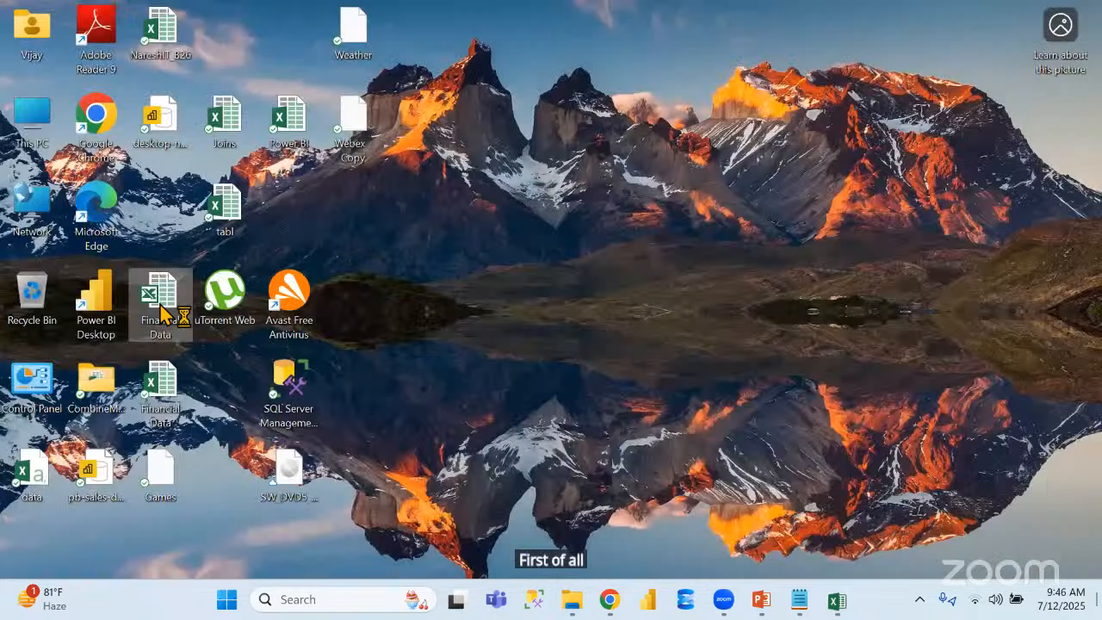
right_click(161, 305)
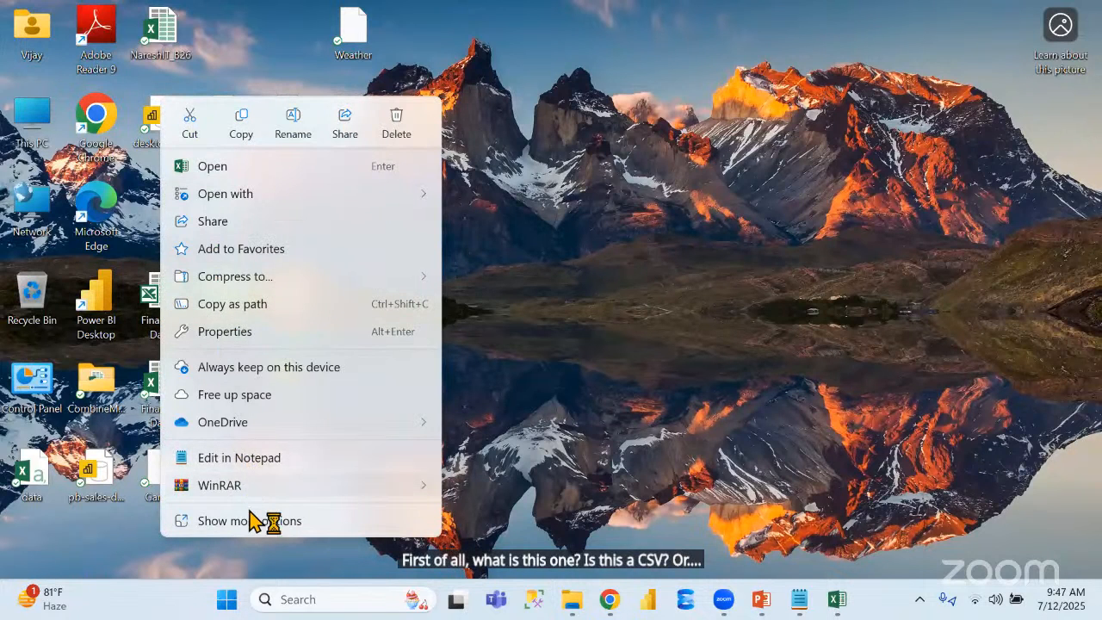
left_click(224, 334)
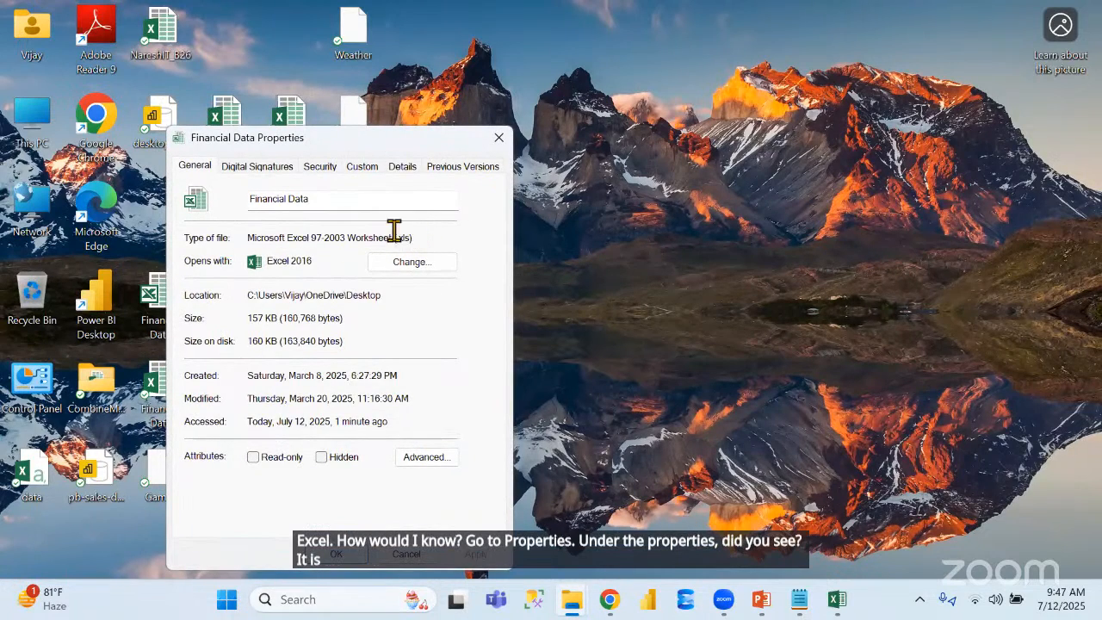
left_click(498, 138)
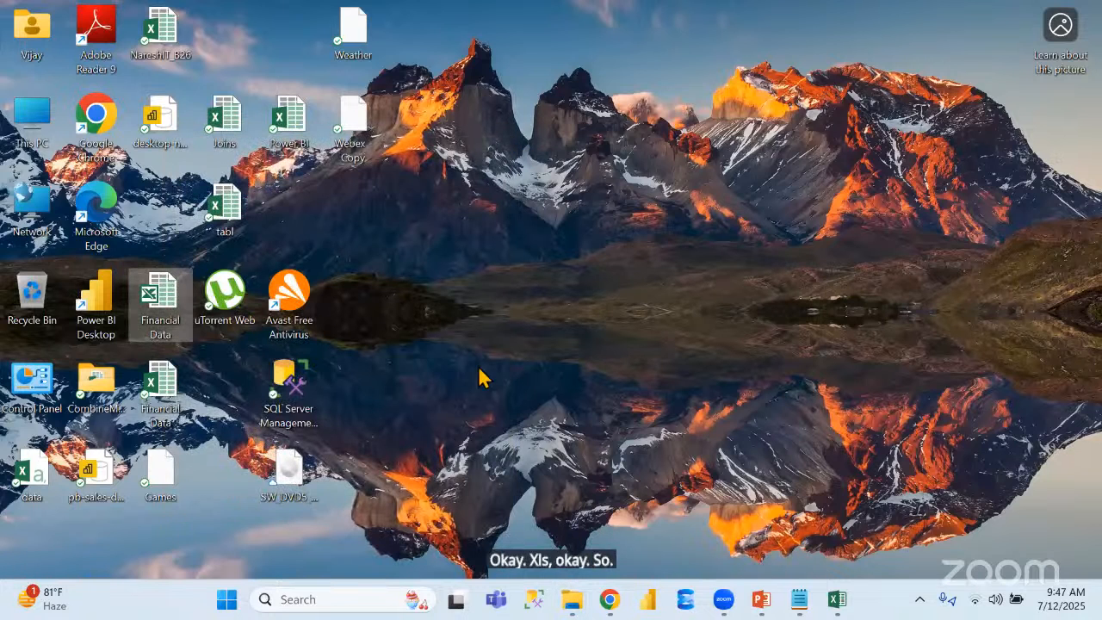
Return to the Workshop1 workbook in Excel and start a new workbook query on the 157 KB Financial Data file from the Desktop
left_click(837, 599)
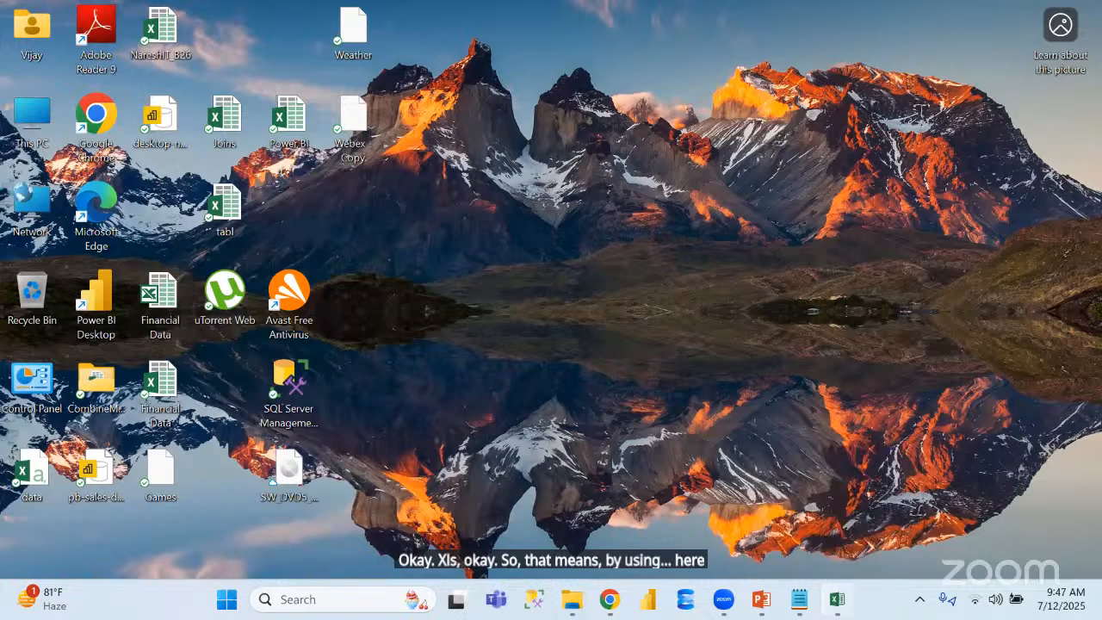
left_click(228, 102)
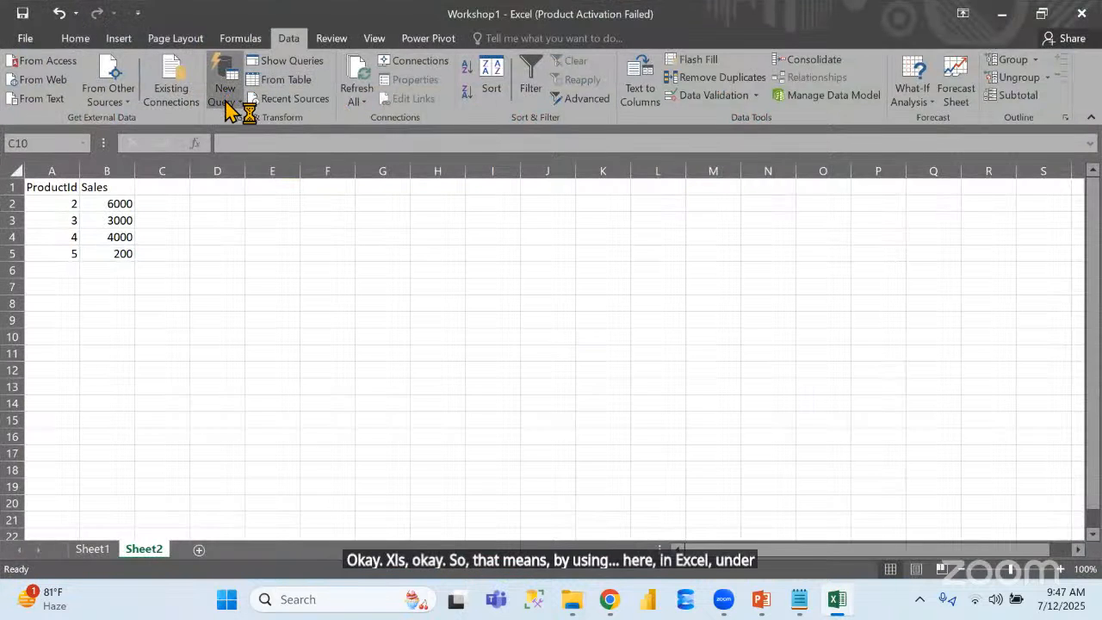
mouse_move(265, 138)
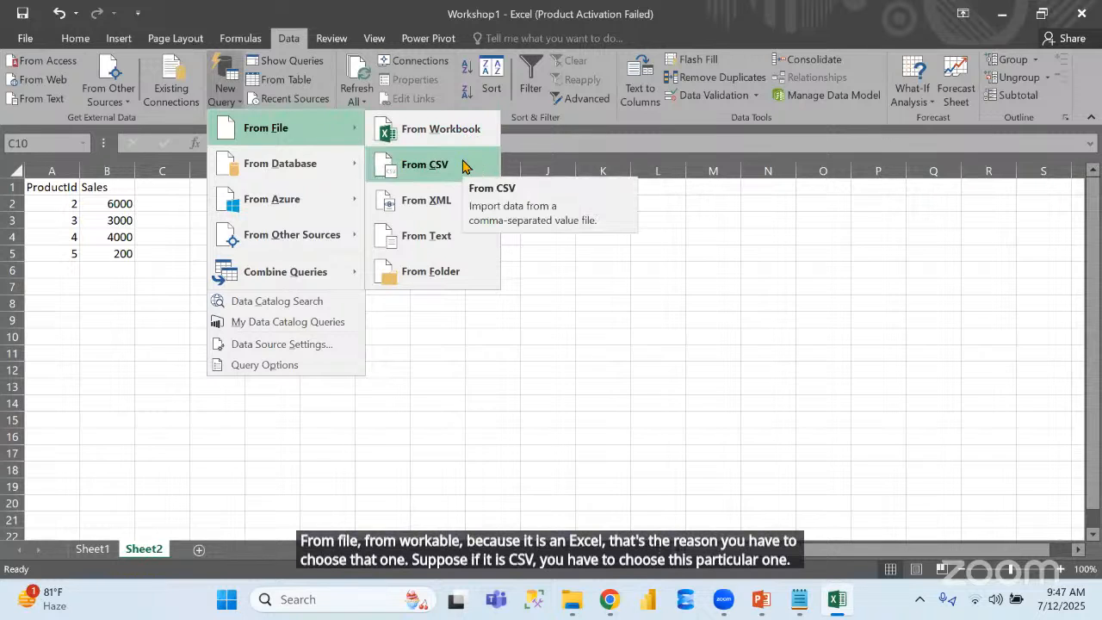
left_click(460, 130)
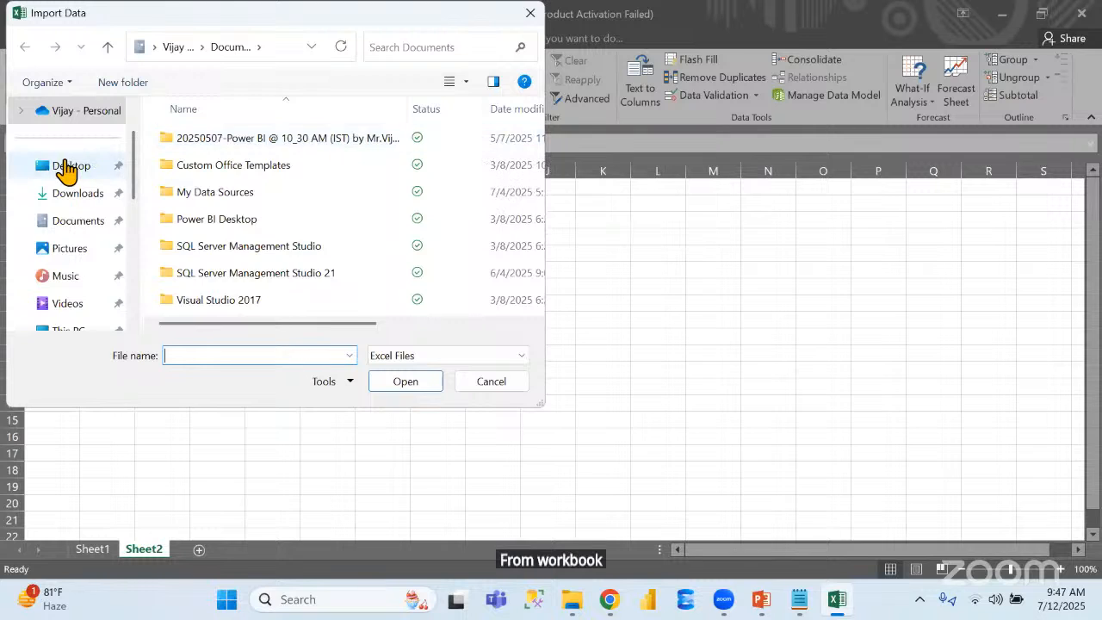
left_click(67, 172)
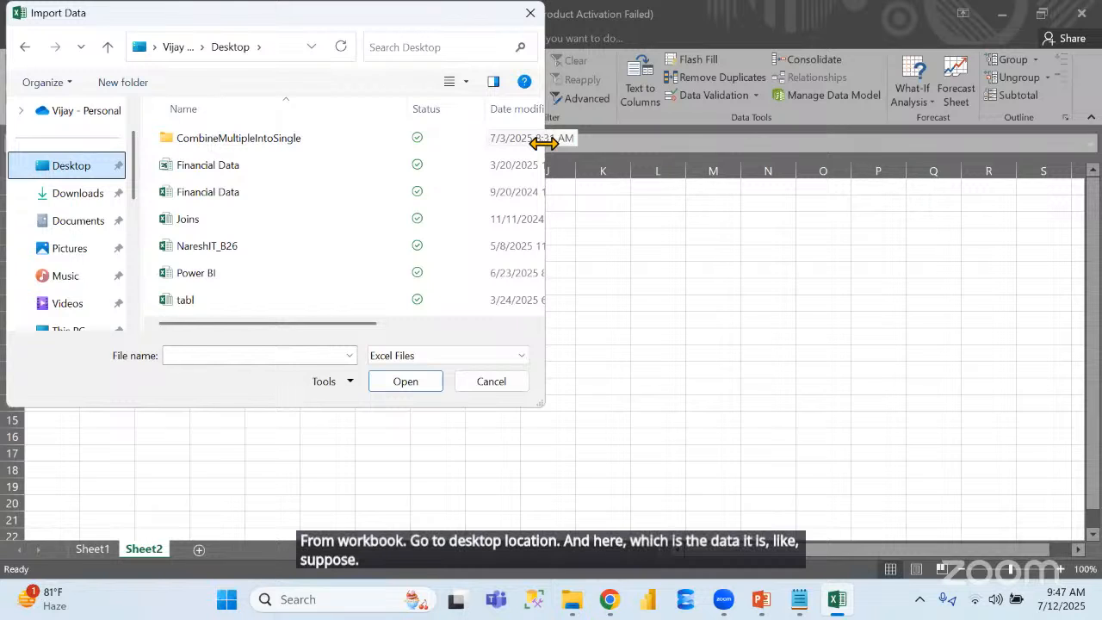
left_click_drag(544, 144, 893, 194)
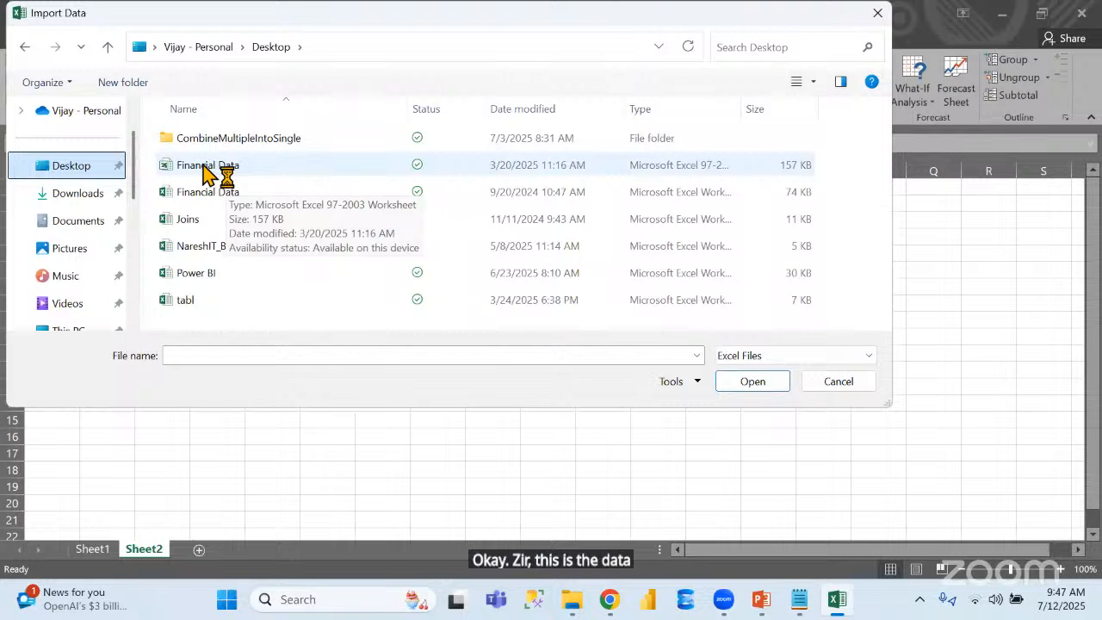
double_click(234, 166)
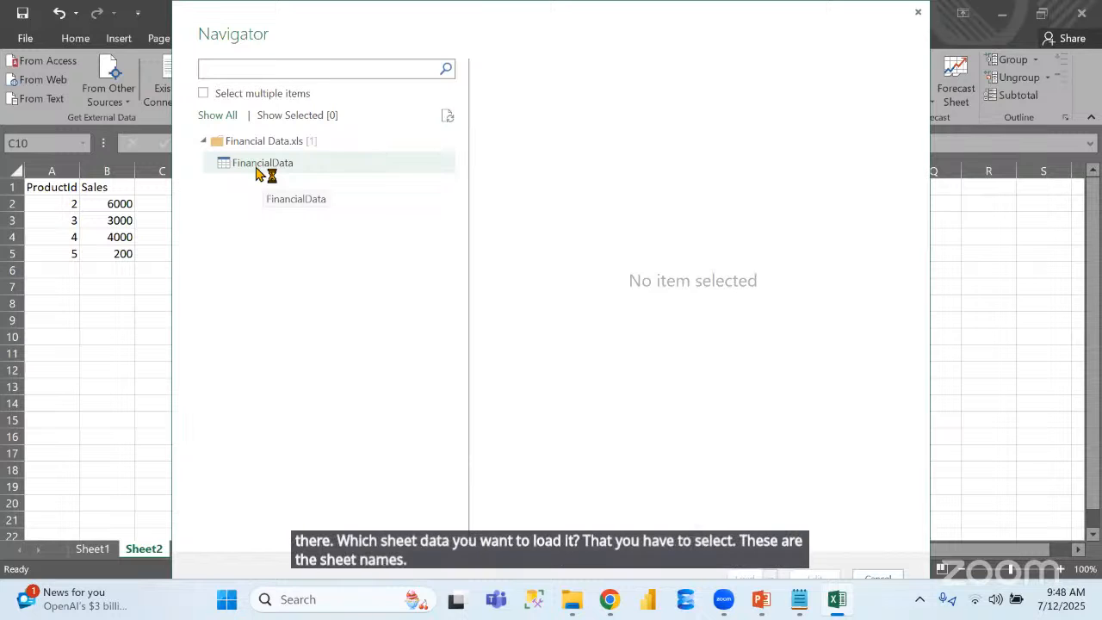
Preview the FinancialData sheet in the Navigator and cancel the import
left_click(257, 173)
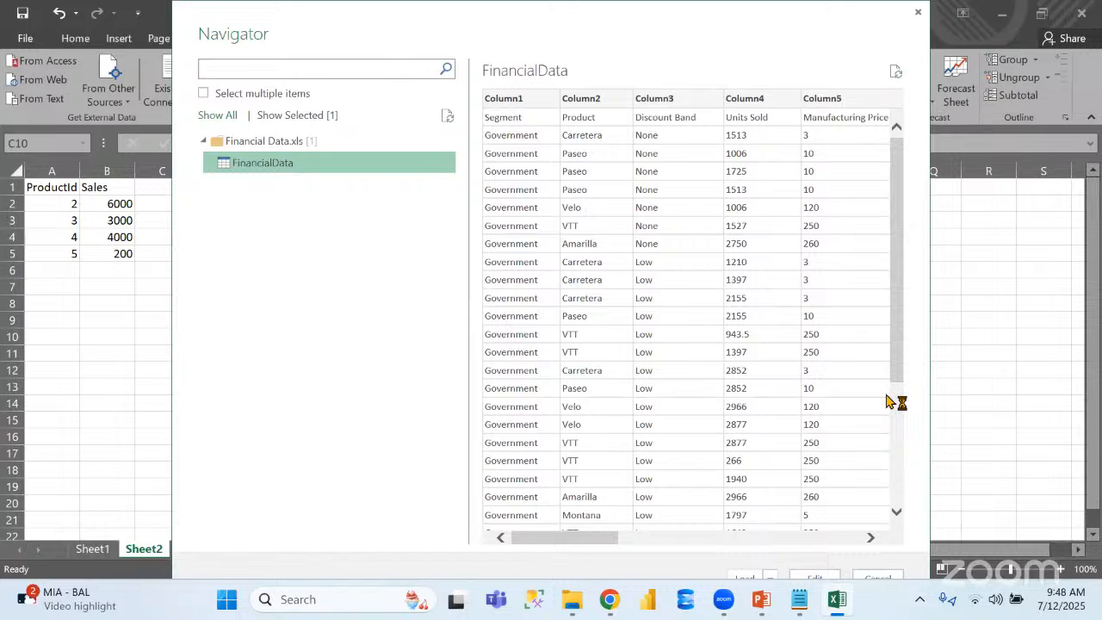
left_click(878, 576)
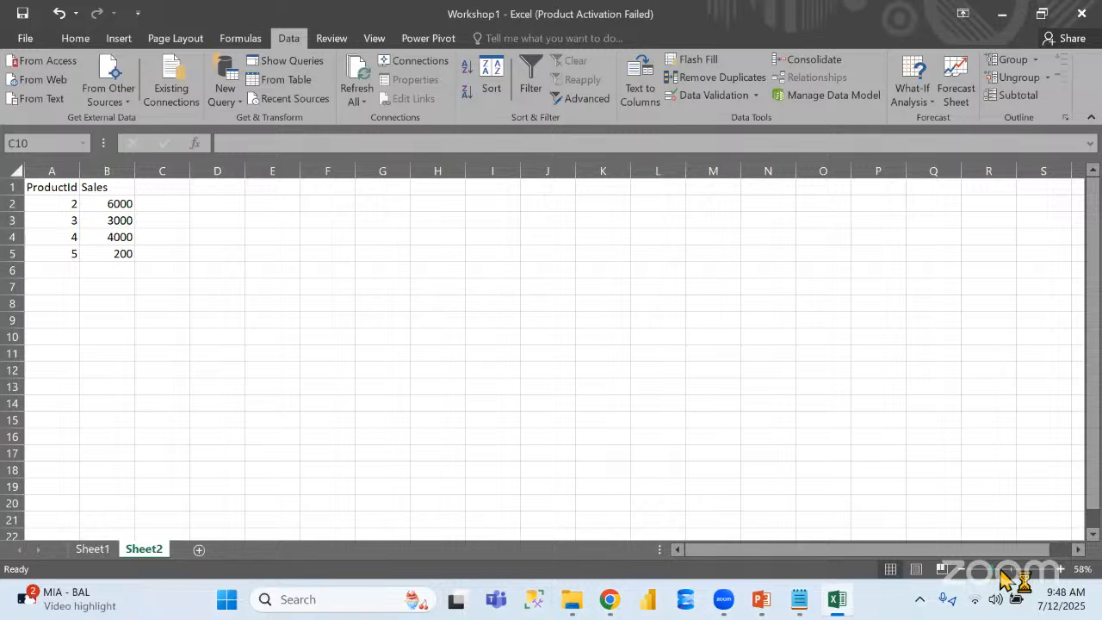
left_click(1001, 570)
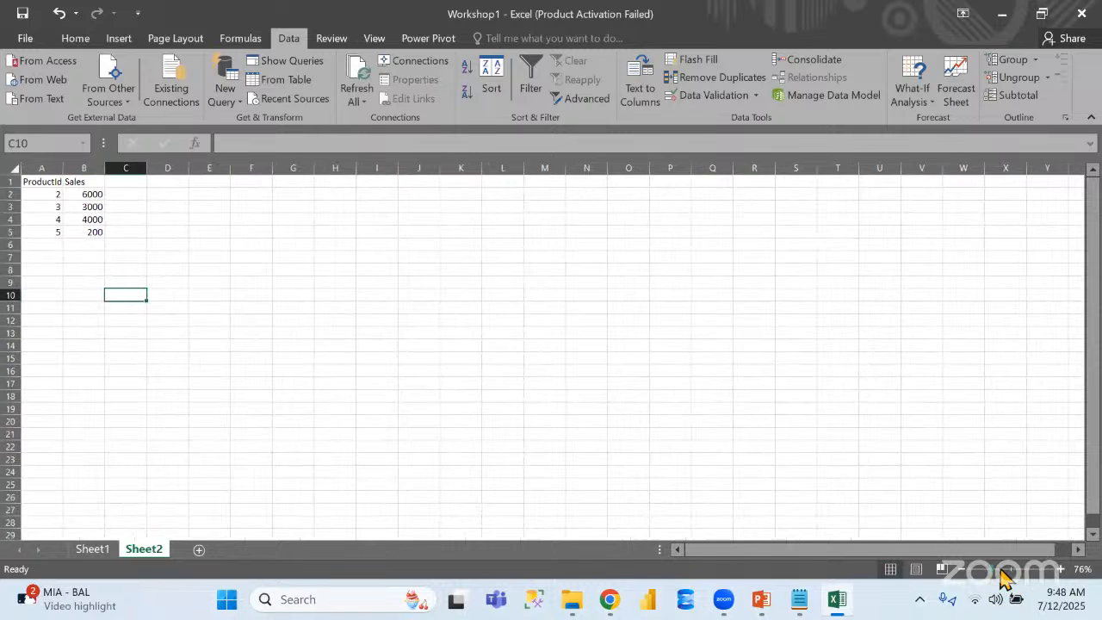
Start a new workbook query on the 157 KB Financial Data file from the Desktop and open its FinancialData sheet for editing
left_click(988, 571)
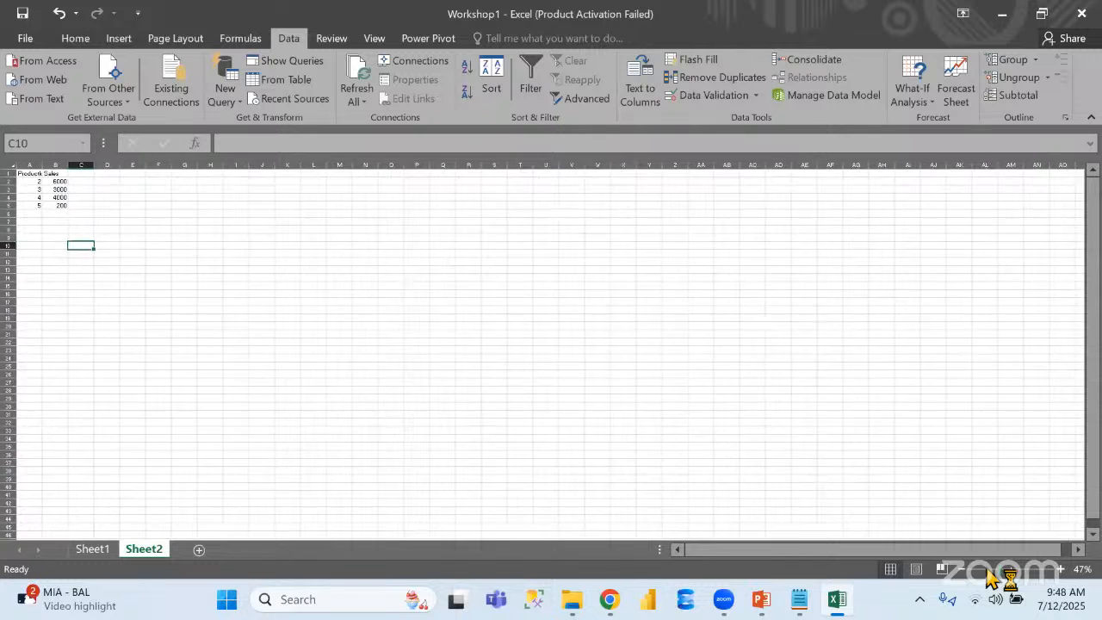
left_click(995, 570)
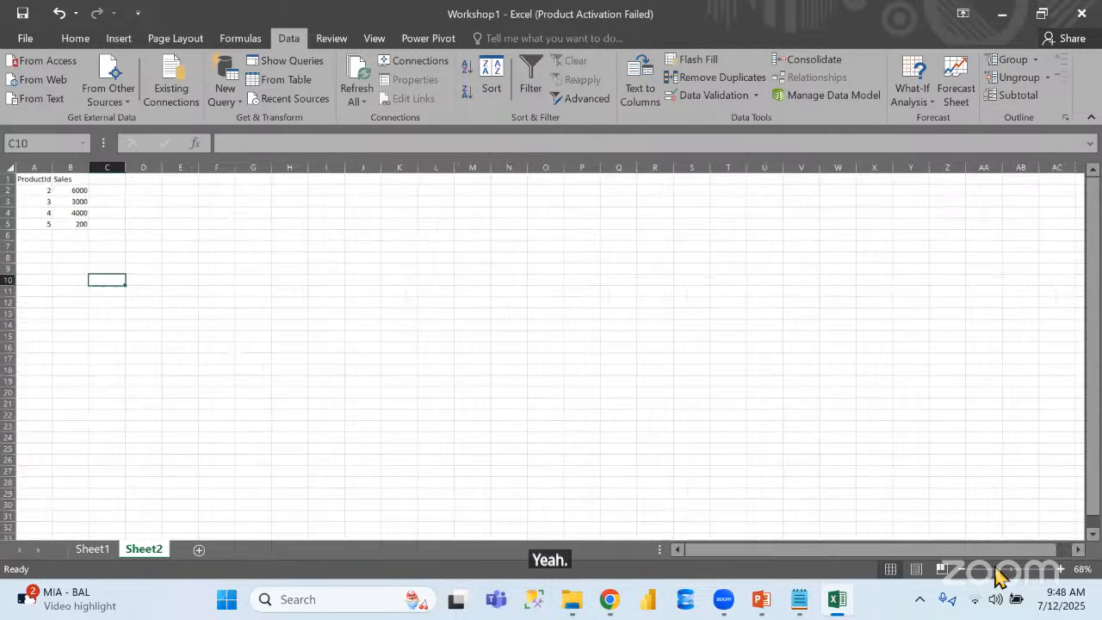
left_click(223, 95)
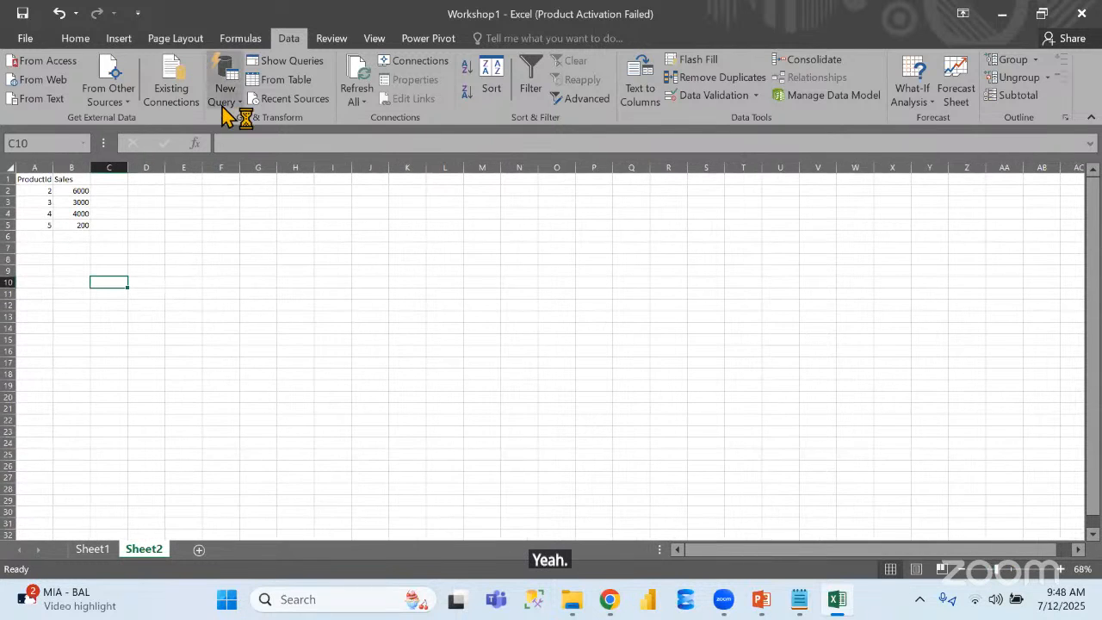
mouse_move(264, 128)
left_click(428, 129)
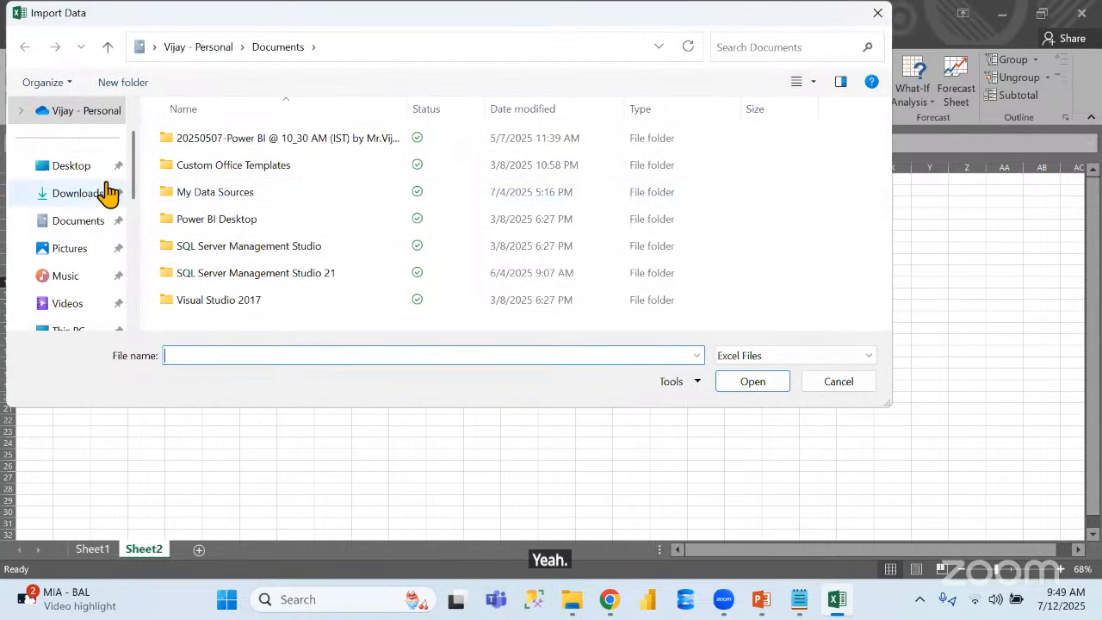
left_click(74, 167)
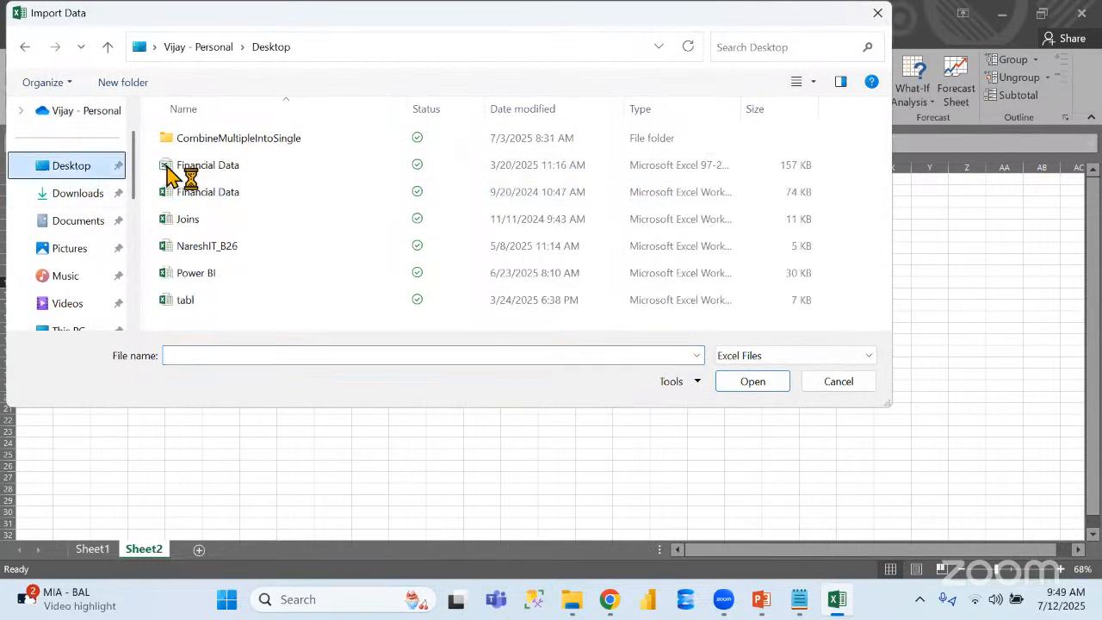
double_click(215, 166)
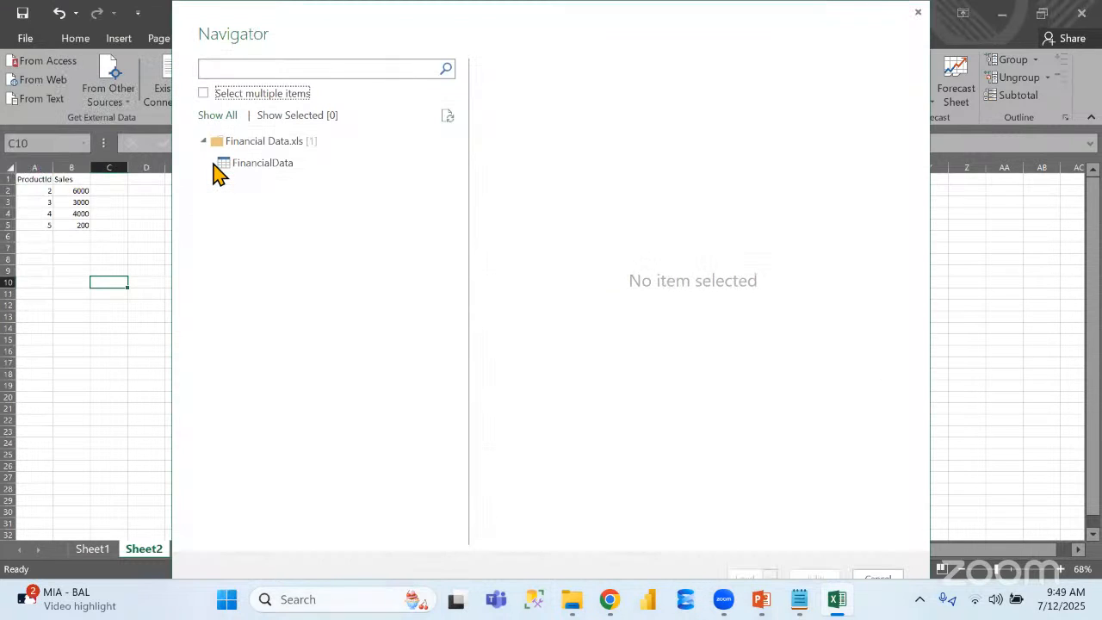
left_click(268, 165)
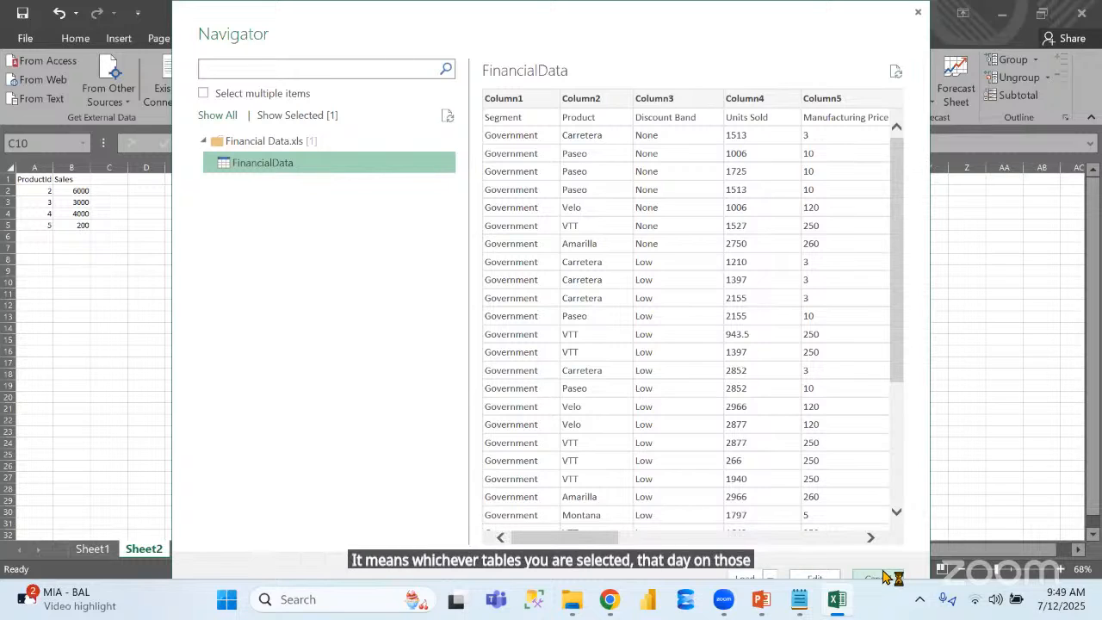
left_click(813, 576)
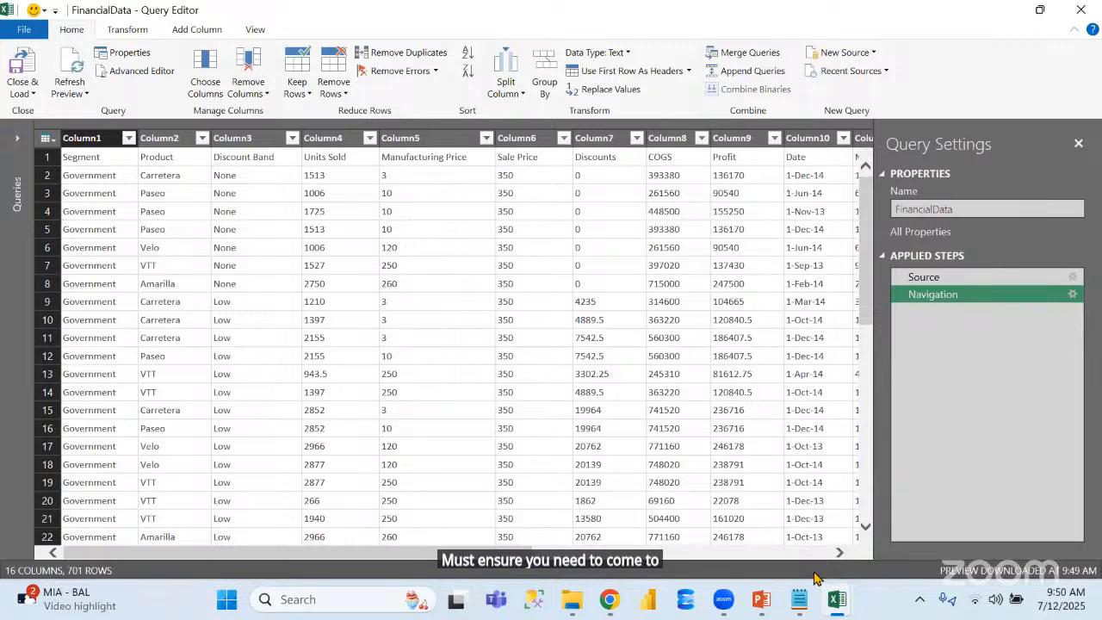
Close and load the FinancialData query to the default destination and save the workbook
left_click(32, 95)
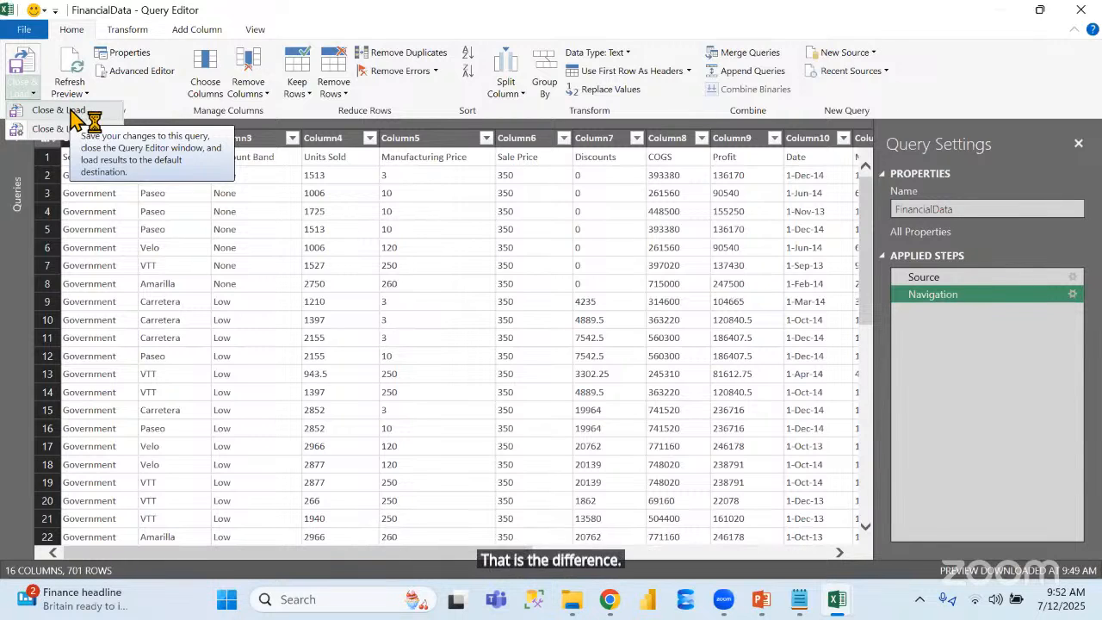
left_click(70, 110)
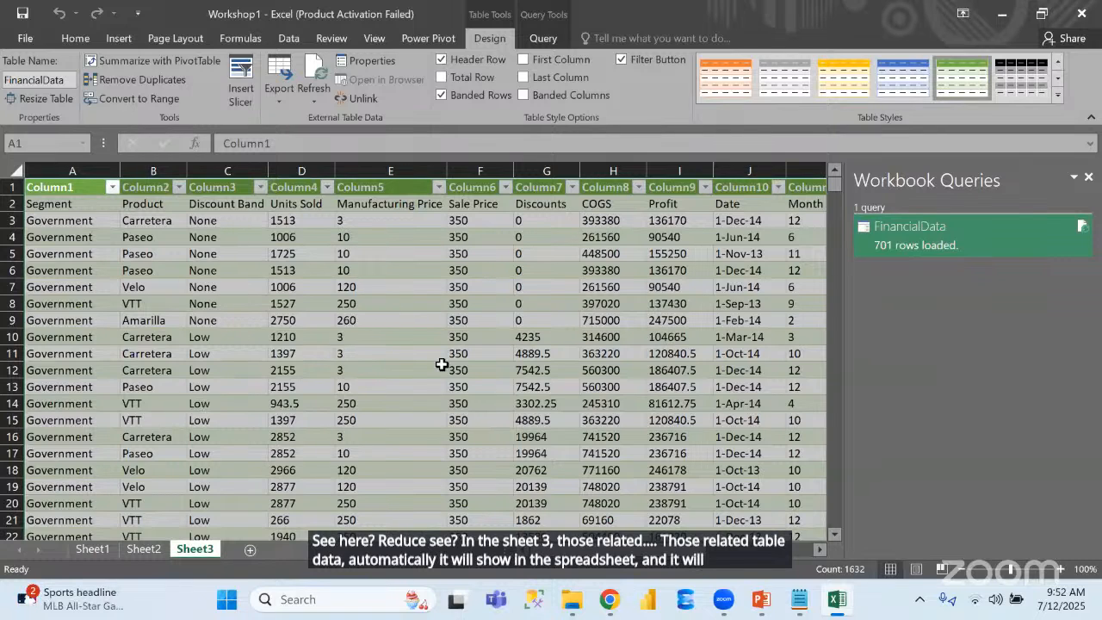
left_click(24, 14)
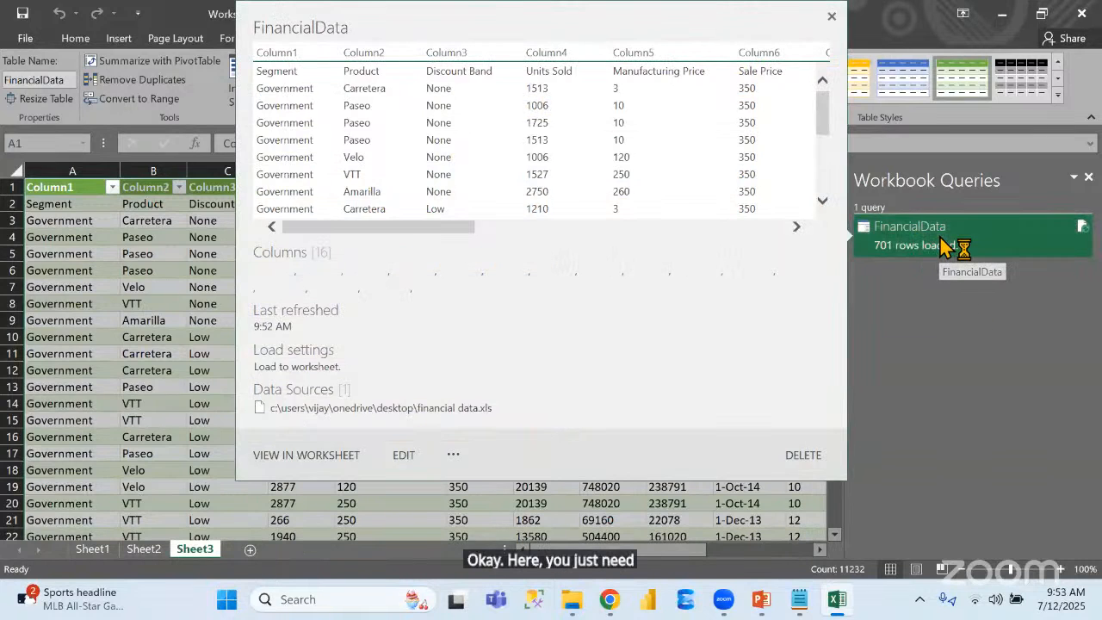
Reopen the FinancialData workbook query in the Query Editor and view its close-and-load options without applying one
double_click(943, 246)
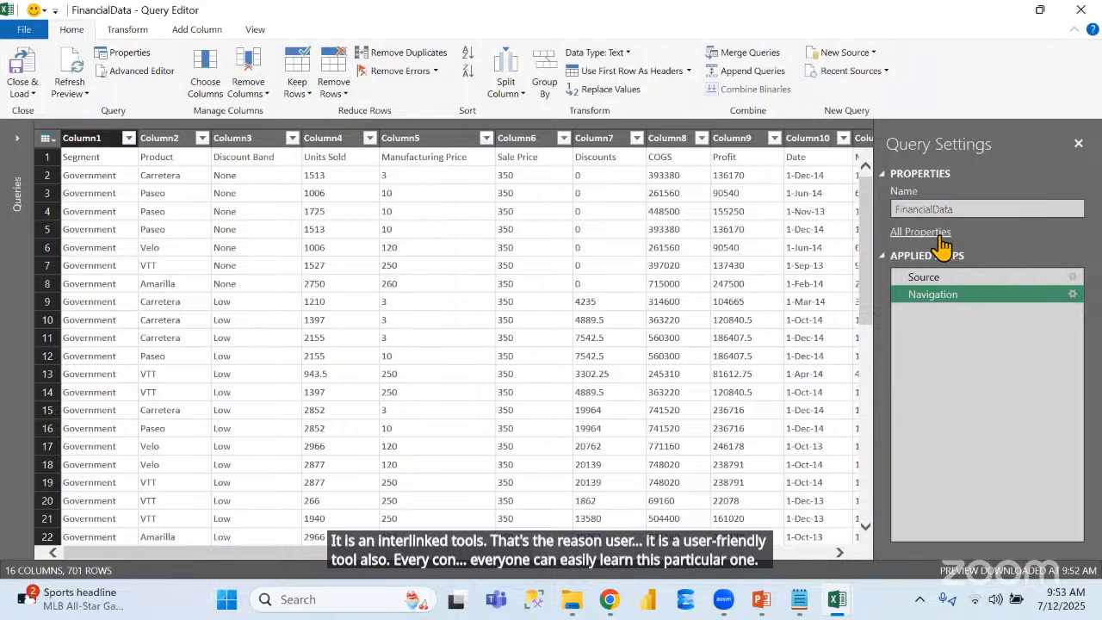
left_click(32, 91)
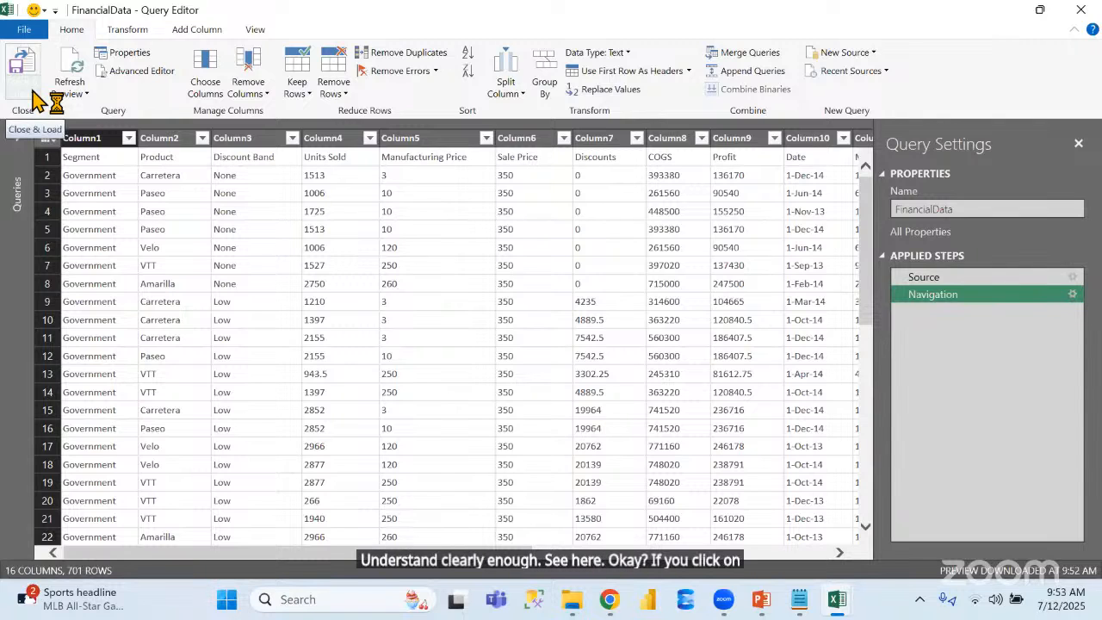
left_click(34, 93)
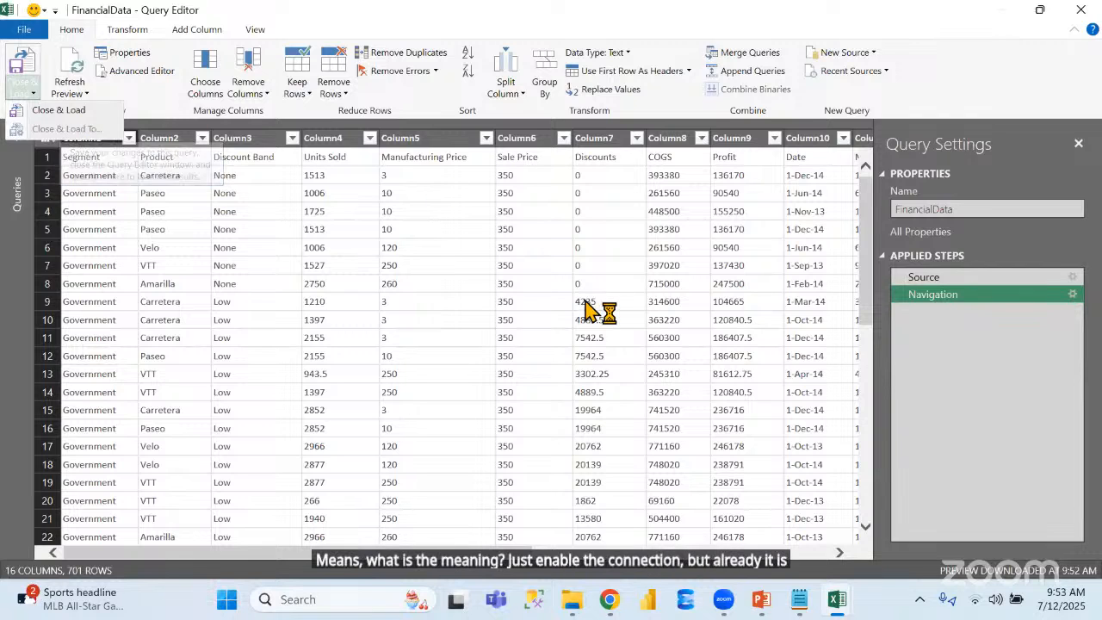
left_click(1037, 383)
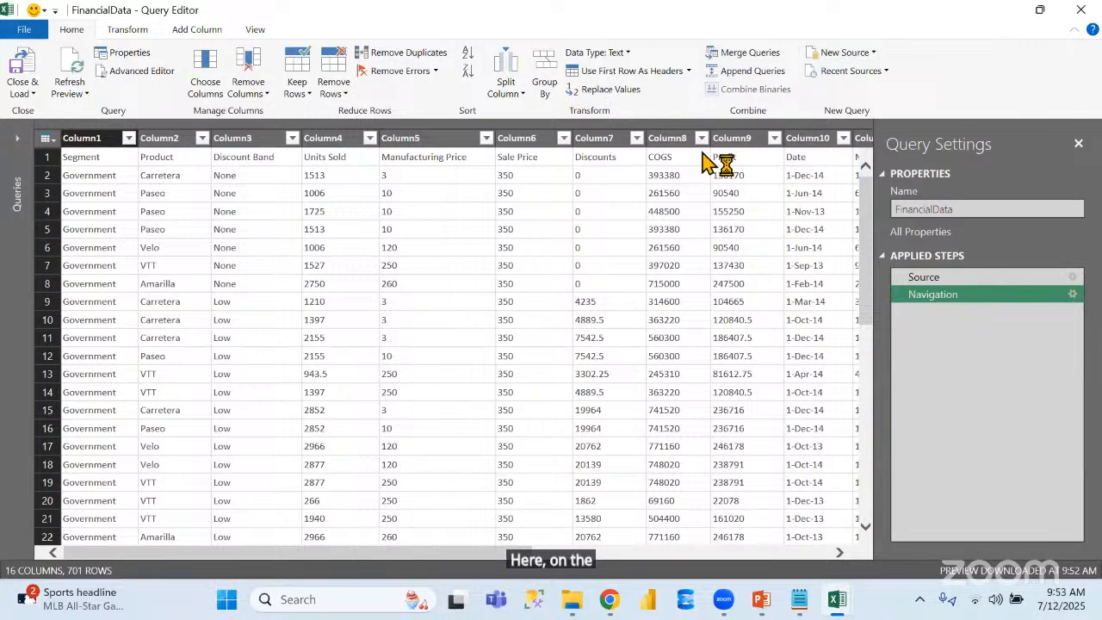
Add the data CSV file from the Desktop as a new source in the Query Editor
left_click(861, 53)
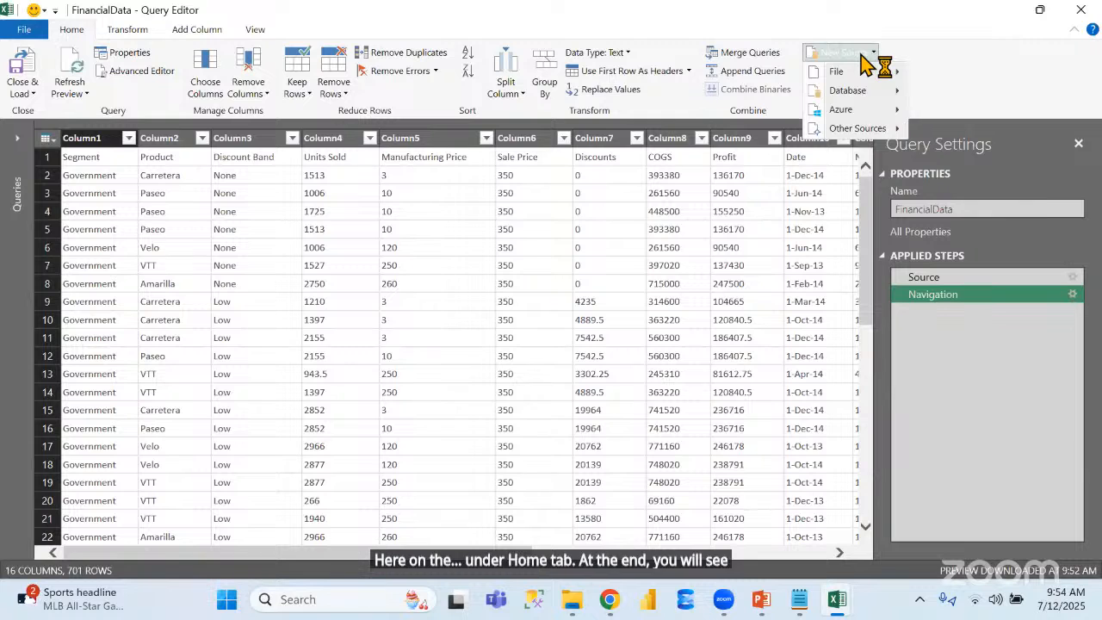
mouse_move(873, 79)
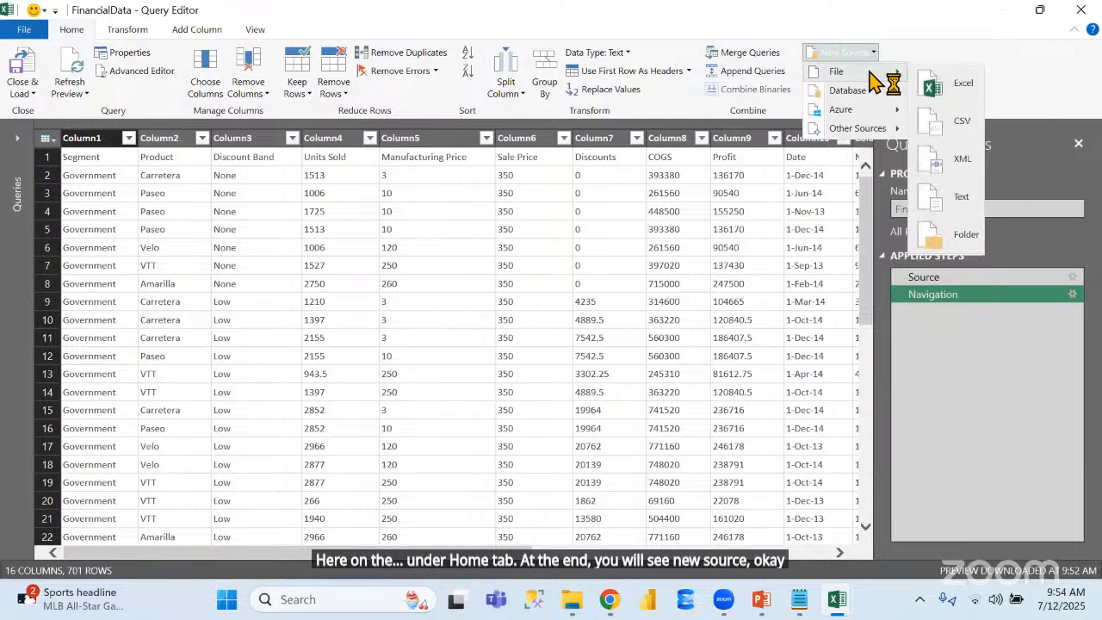
left_click(962, 127)
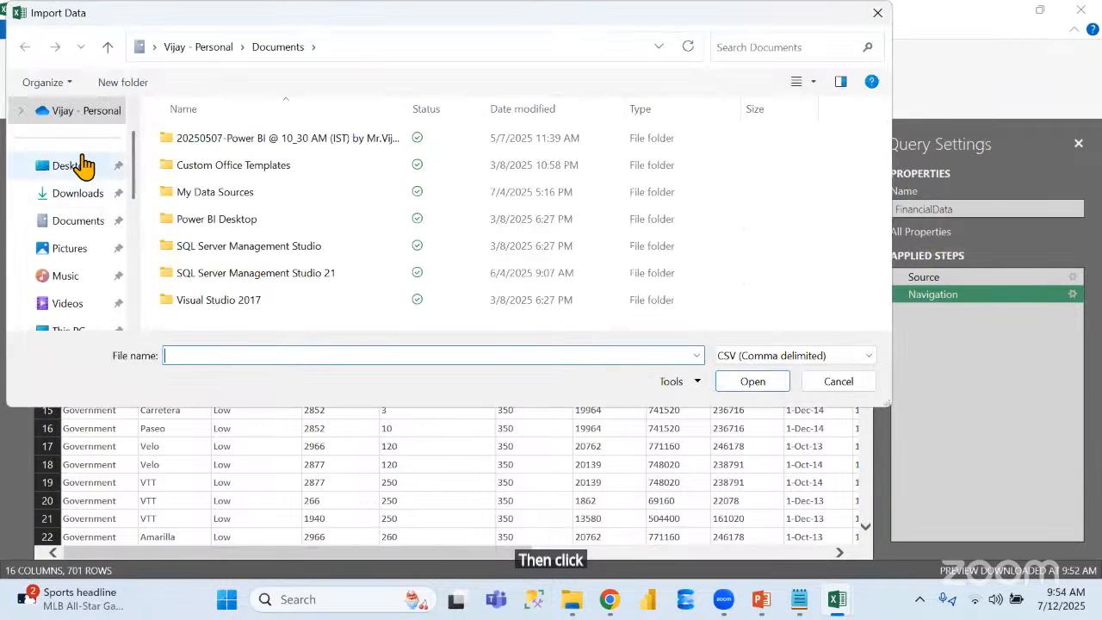
left_click(91, 166)
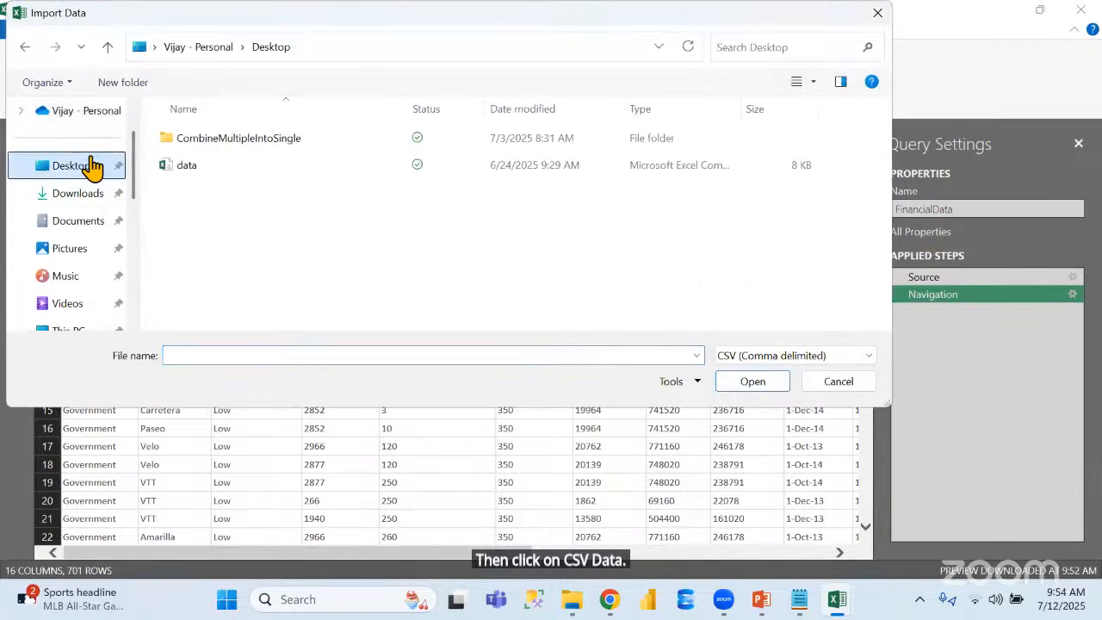
double_click(225, 168)
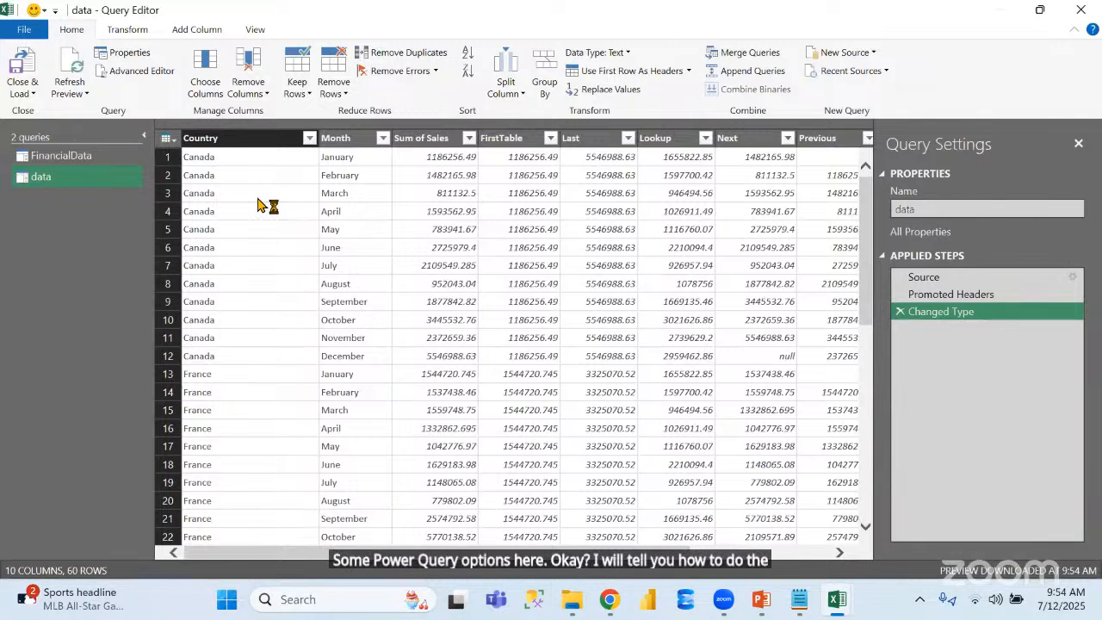
View the close-and-load options and compare the contents of the FinancialData and data queries
left_click(27, 99)
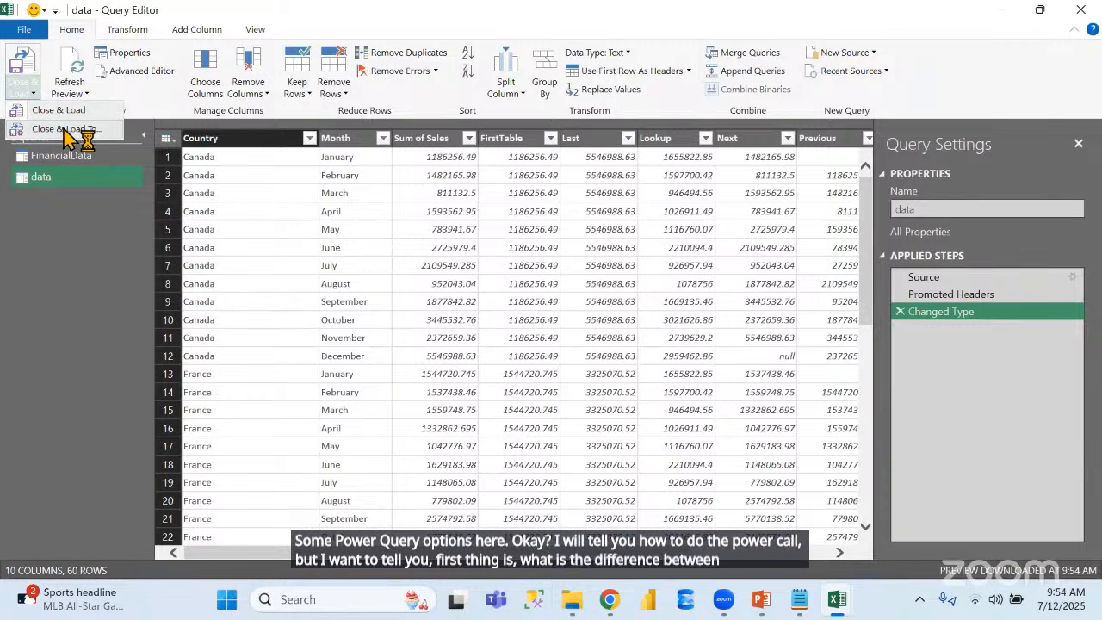
left_click(104, 280)
left_click(68, 159)
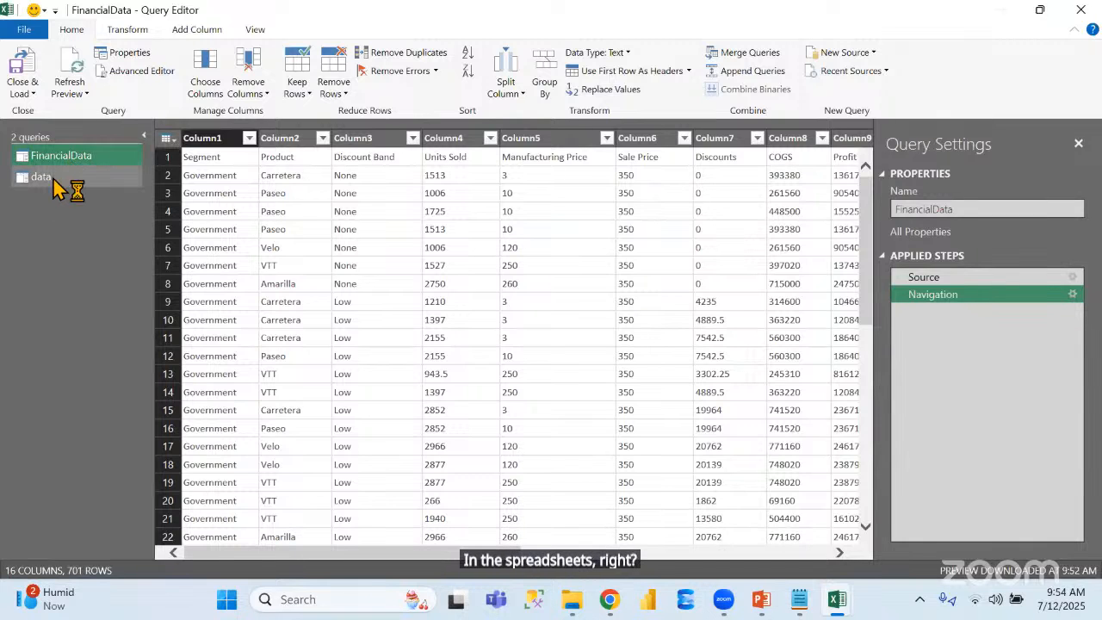
left_click(53, 183)
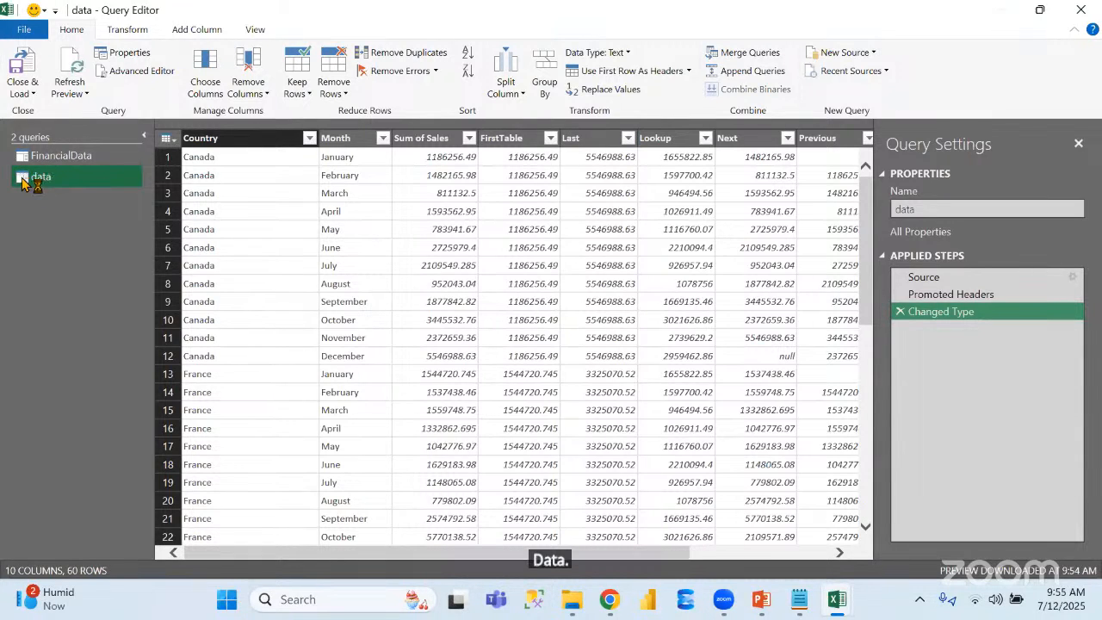
Close the Query Editor and load the data query with the Only Create Connection option
left_click(32, 95)
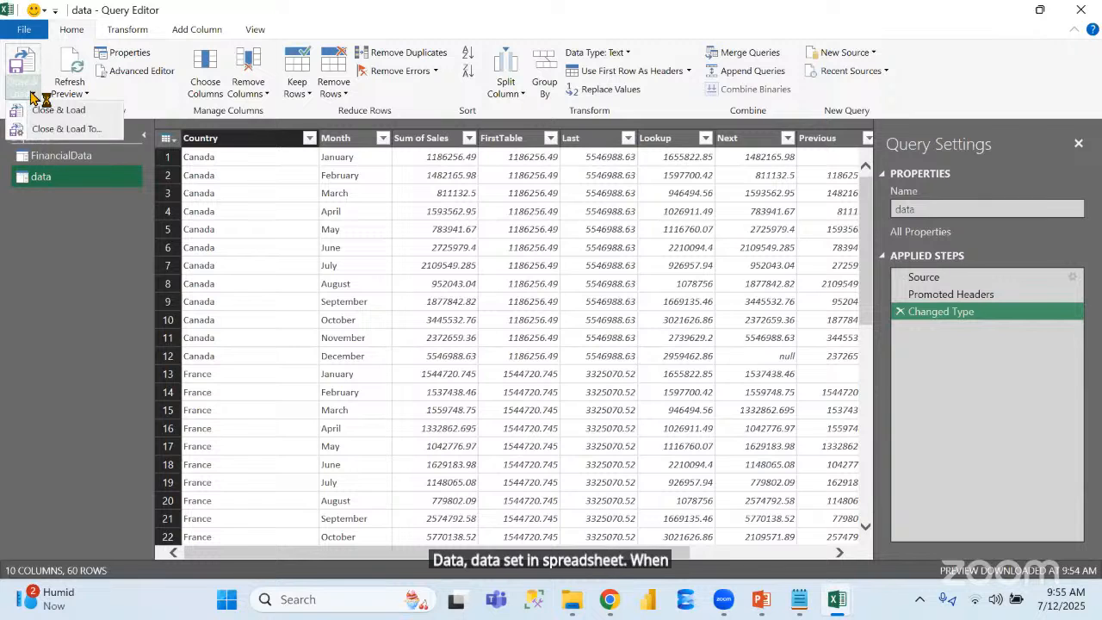
left_click(58, 129)
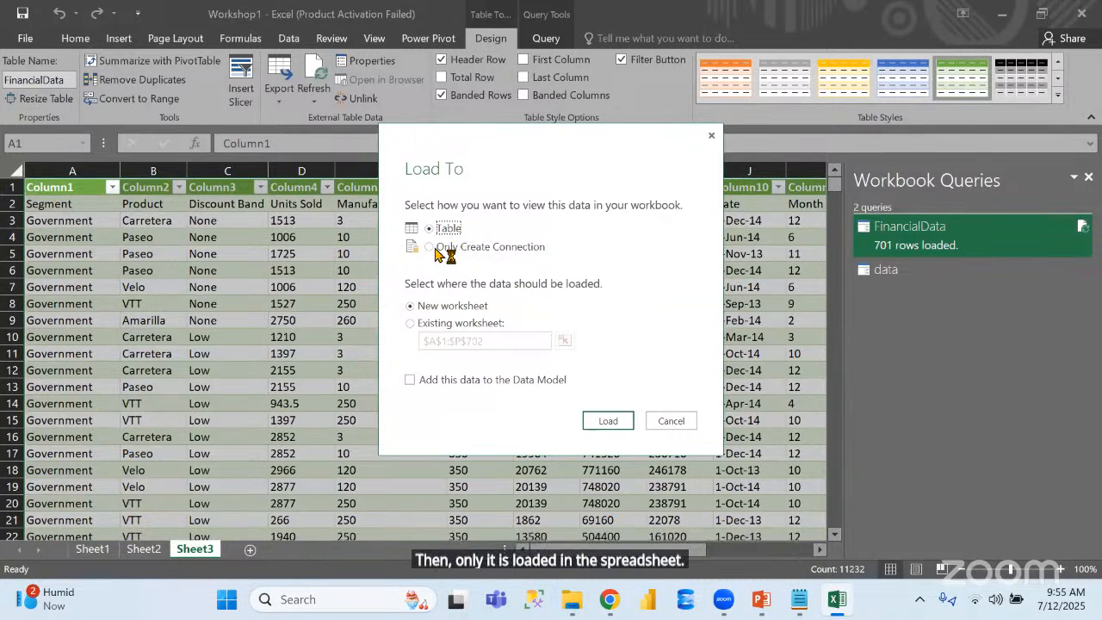
left_click(436, 249)
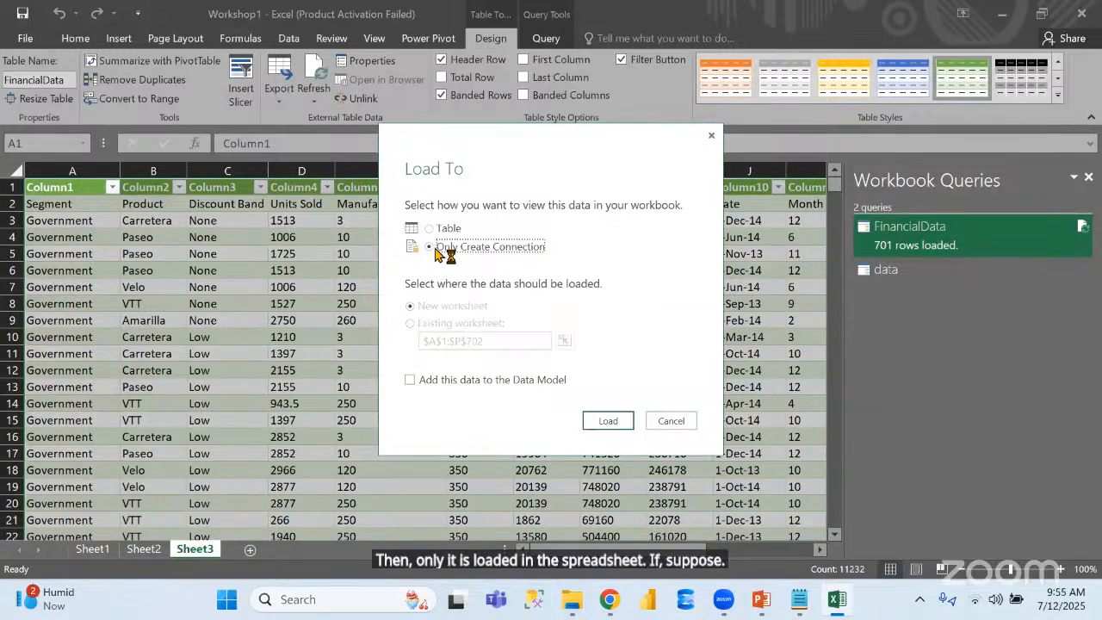
left_click(624, 421)
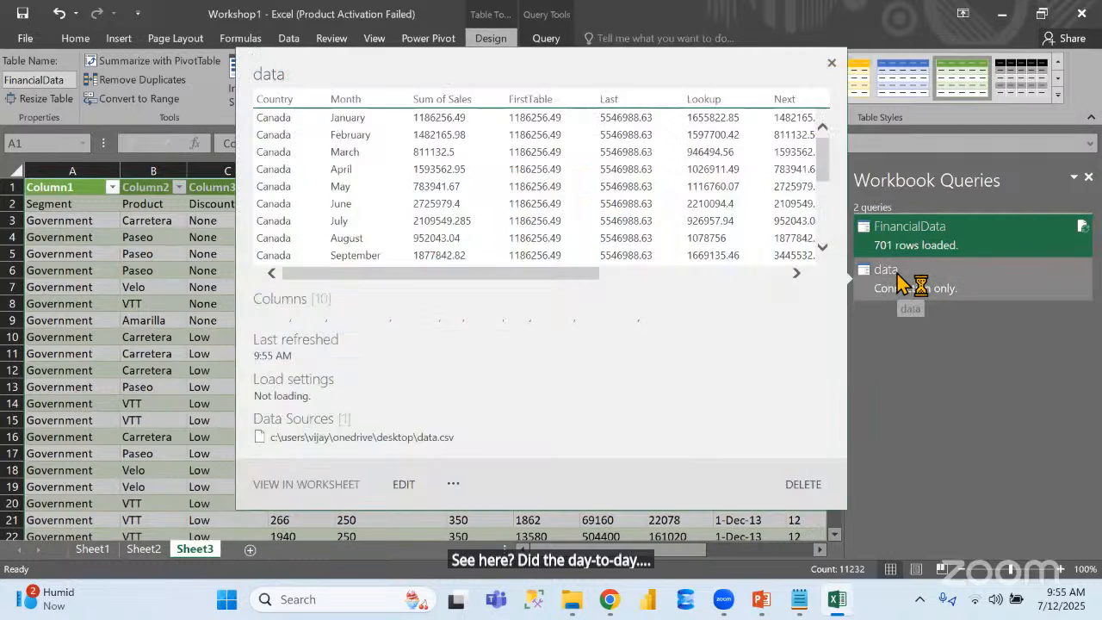
Preview the FinancialData and data workbook queries and reopen the data query in the Query Editor with the list of queries expanded
left_click(900, 282)
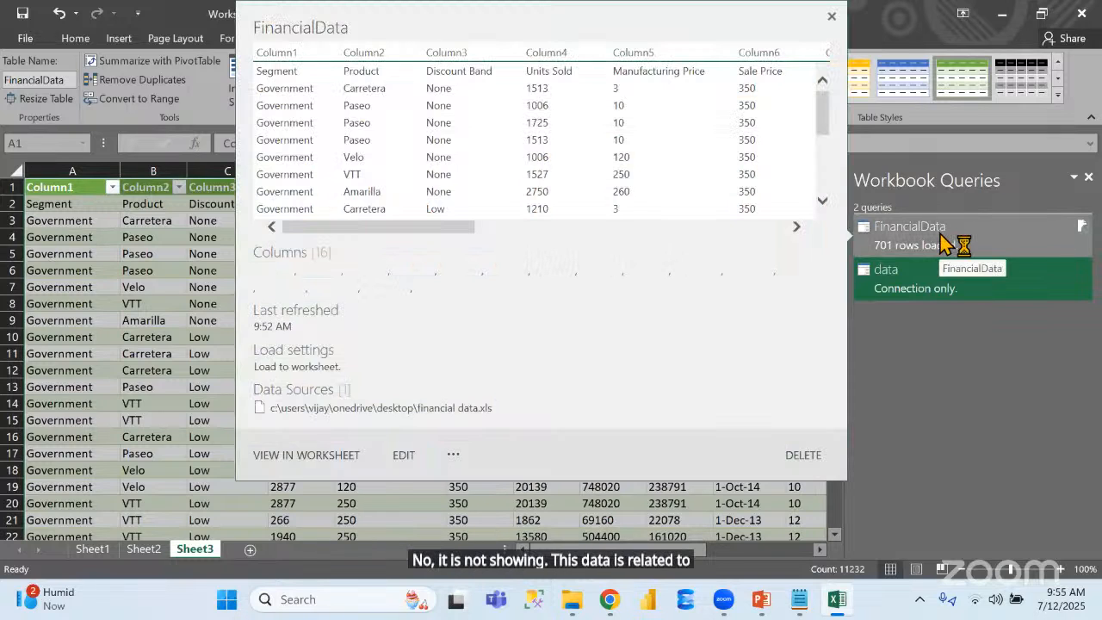
mouse_move(943, 243)
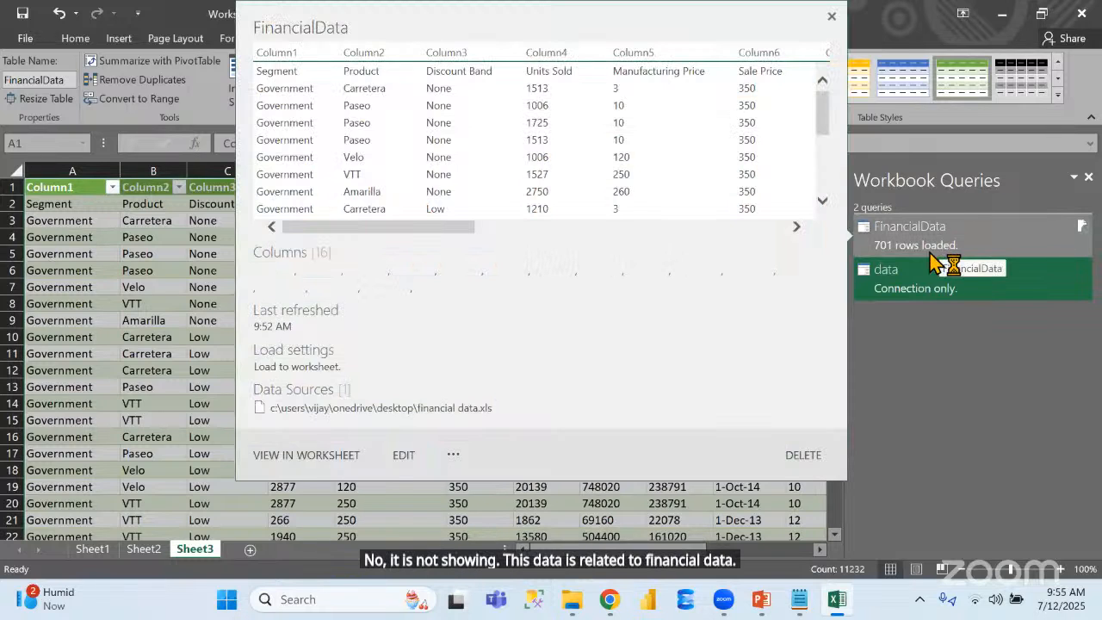
mouse_move(918, 291)
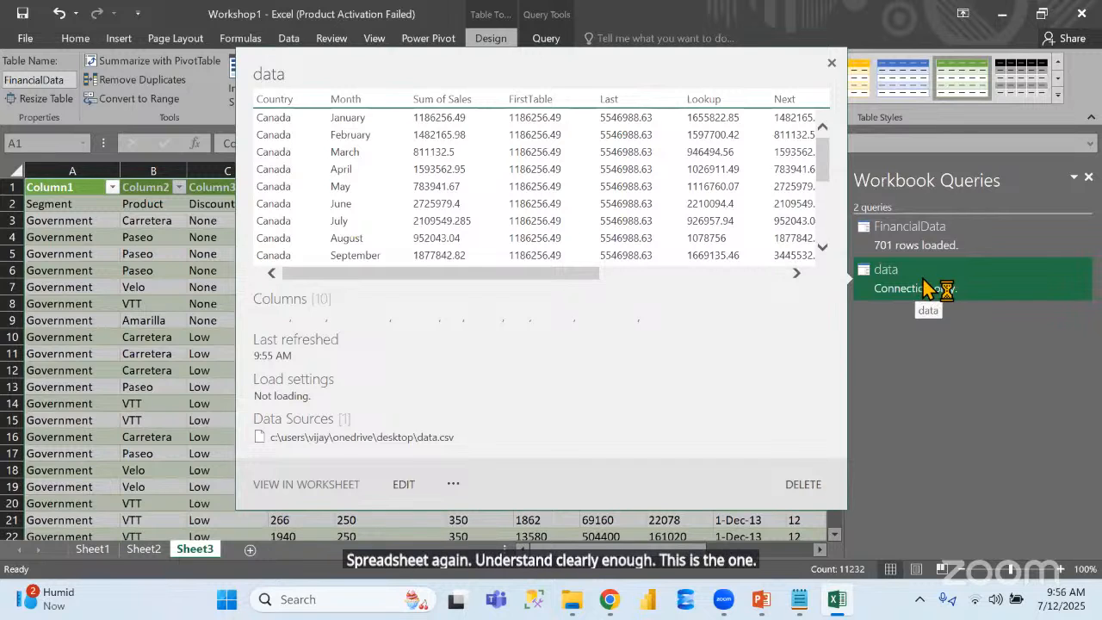
double_click(928, 288)
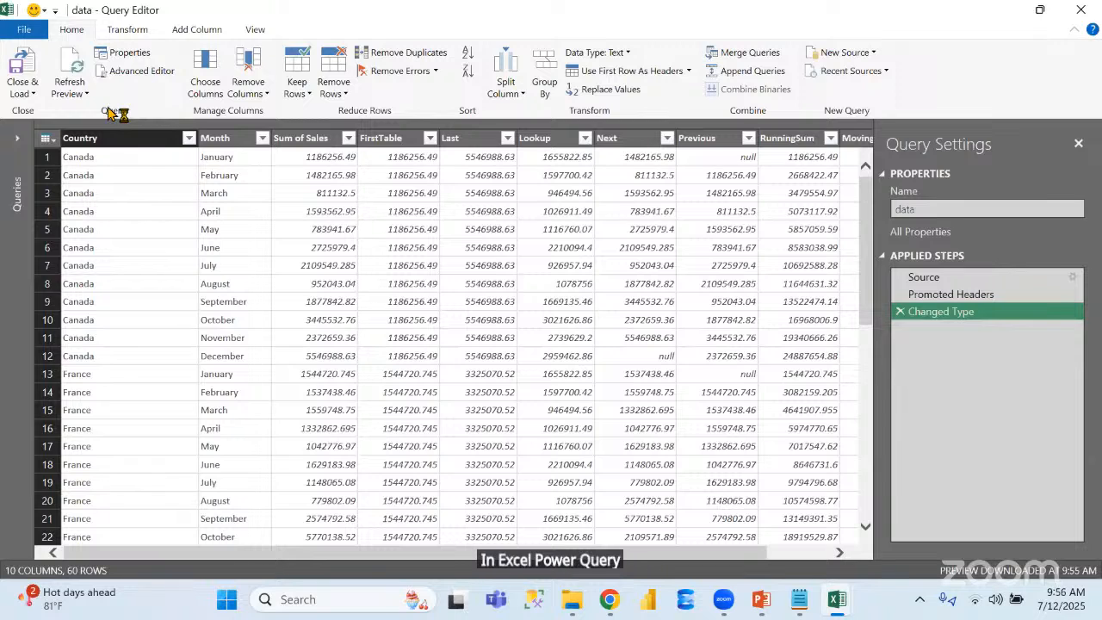
left_click(21, 144)
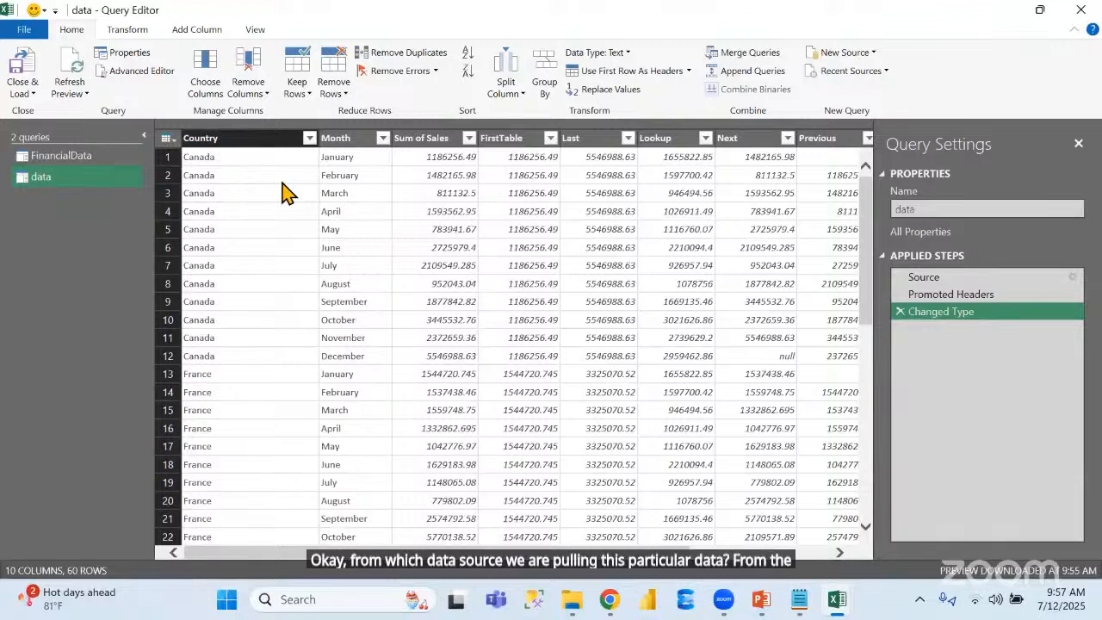
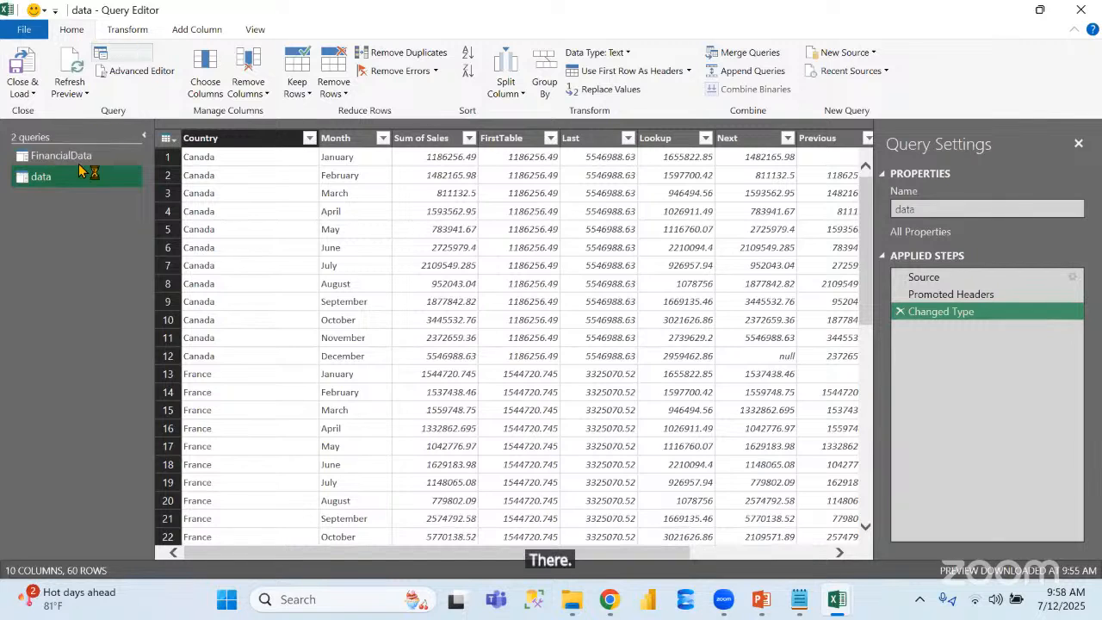
Rename the data query to data12 and view the actions available for it in the queries list
left_click(947, 209)
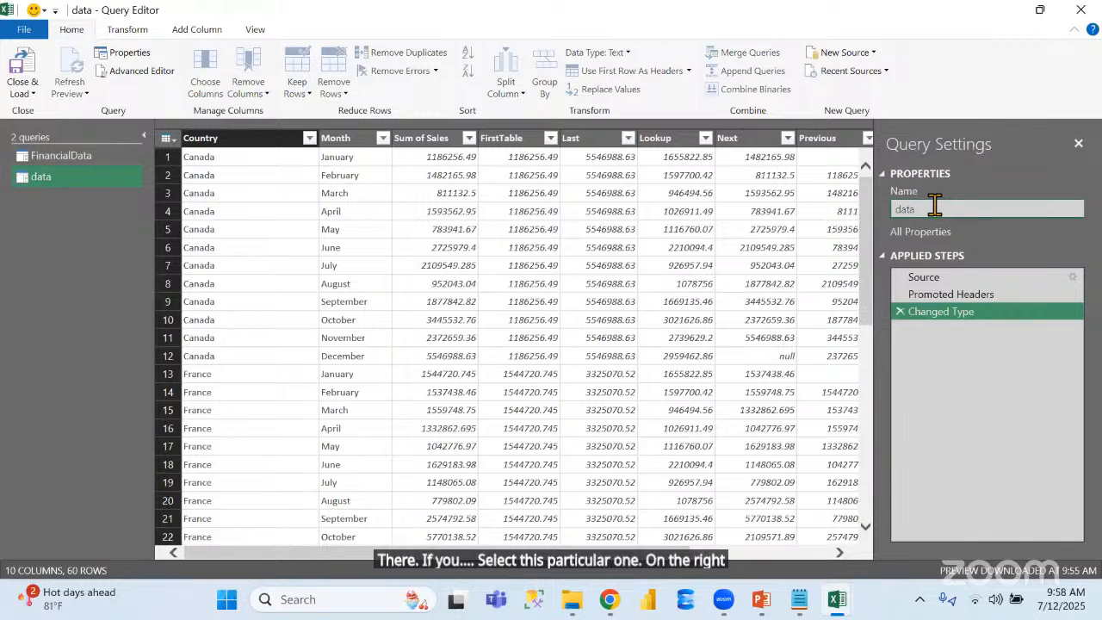
type("12")
key("Return")
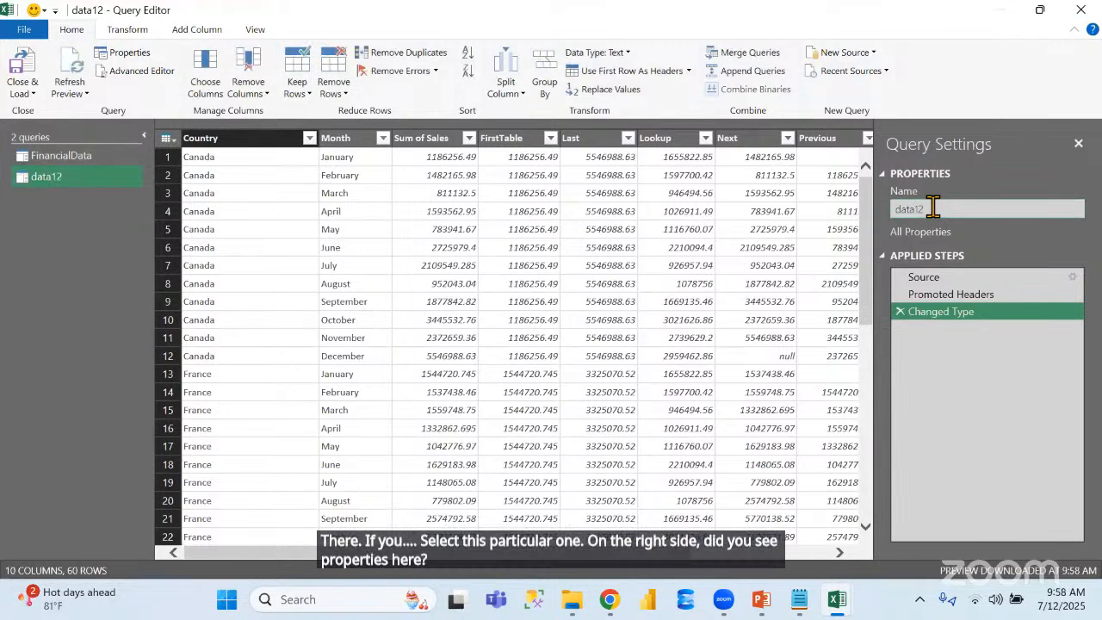
right_click(71, 186)
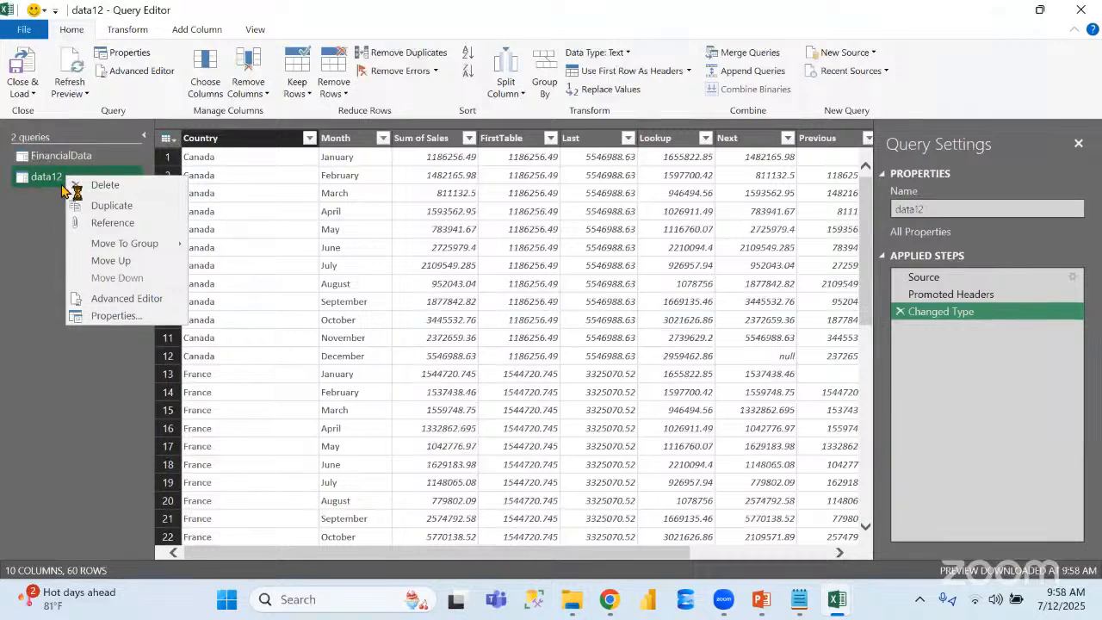
left_click(35, 226)
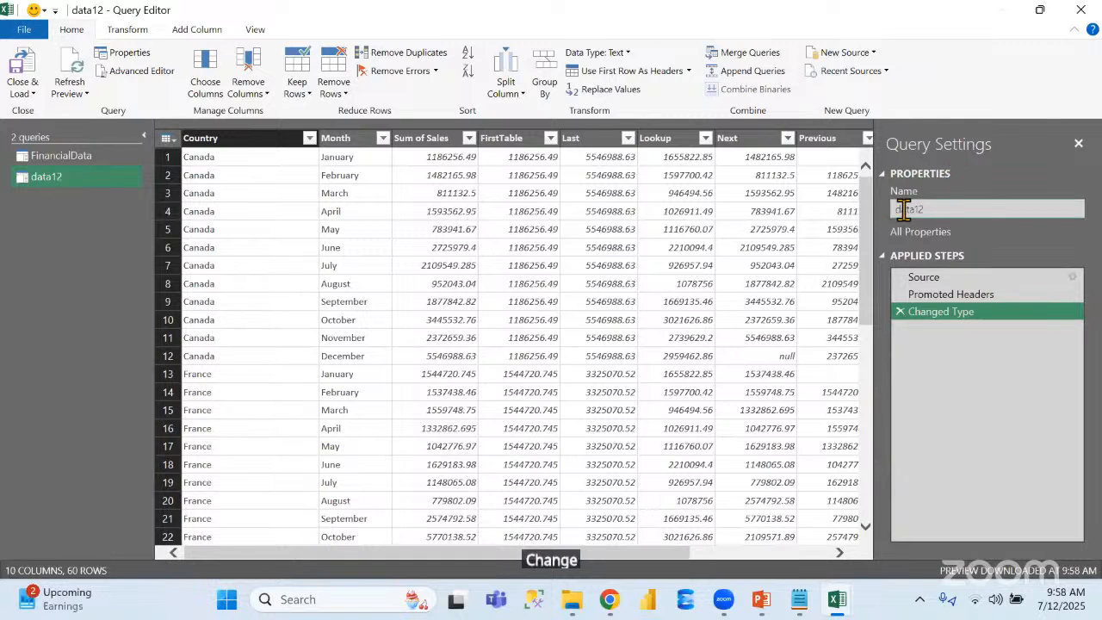
Restore the data12 query's name to data
left_click(947, 207)
key("BackSpace")
key("BackSpace")
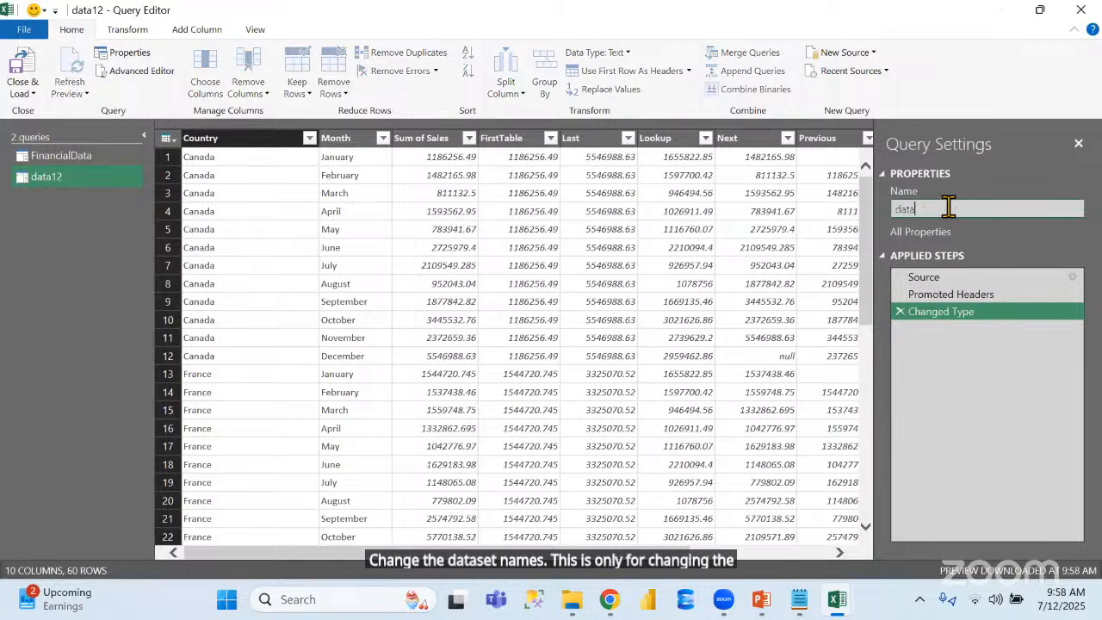
key("Return")
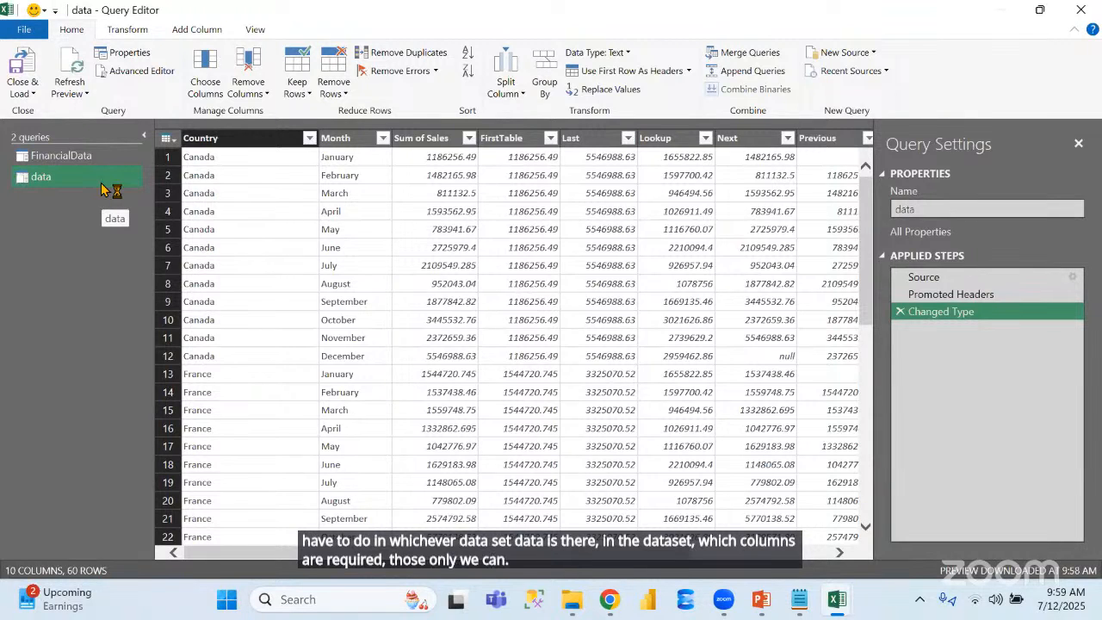
Use Choose Columns to drop FirstTable, Last, Next and Previous from the data query, and delete the resulting Removed Other Columns step
left_click(218, 100)
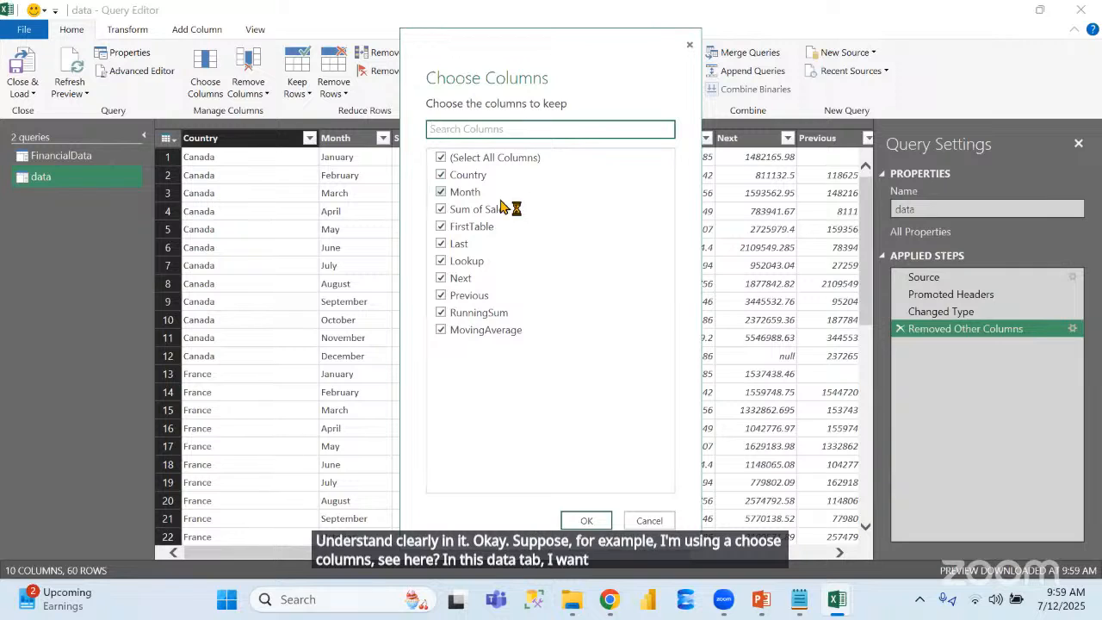
left_click(451, 228)
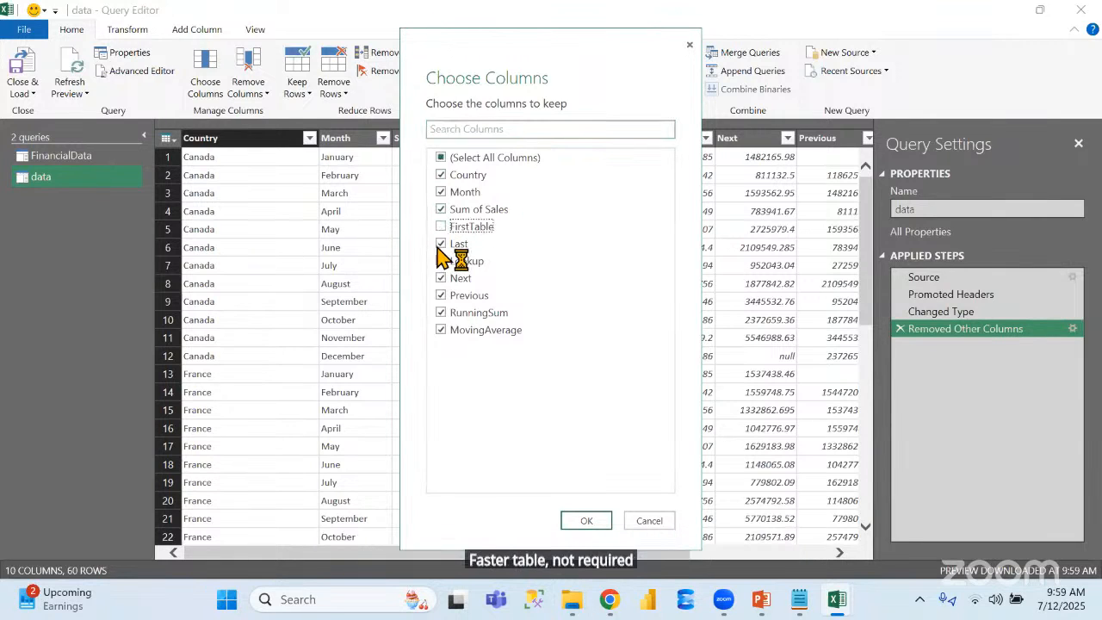
left_click(441, 245)
left_click(442, 278)
left_click(442, 297)
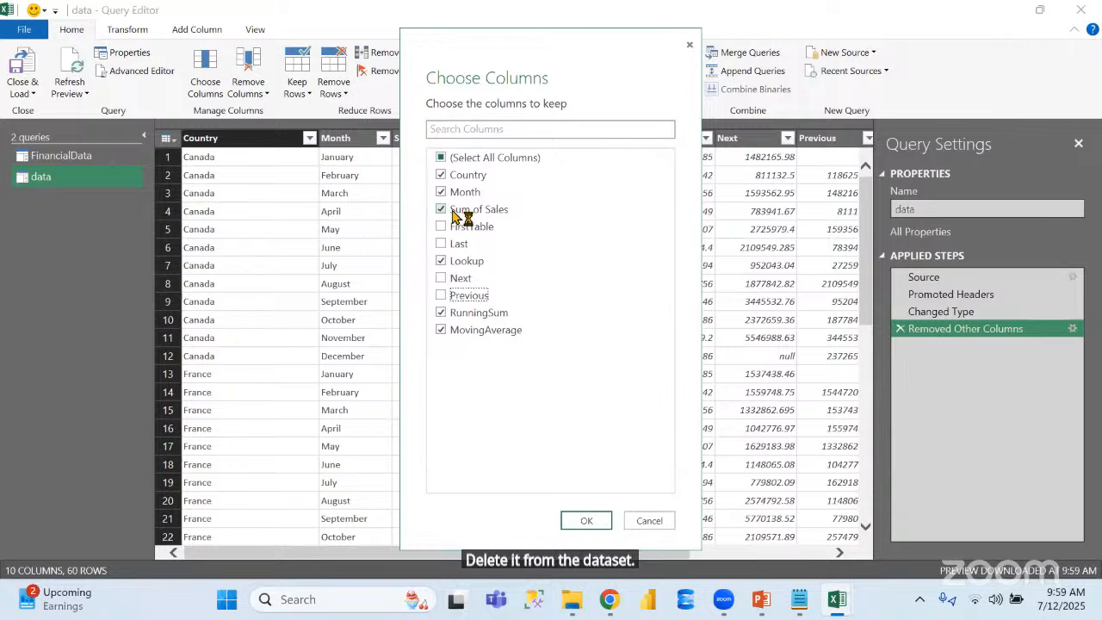
left_click(586, 521)
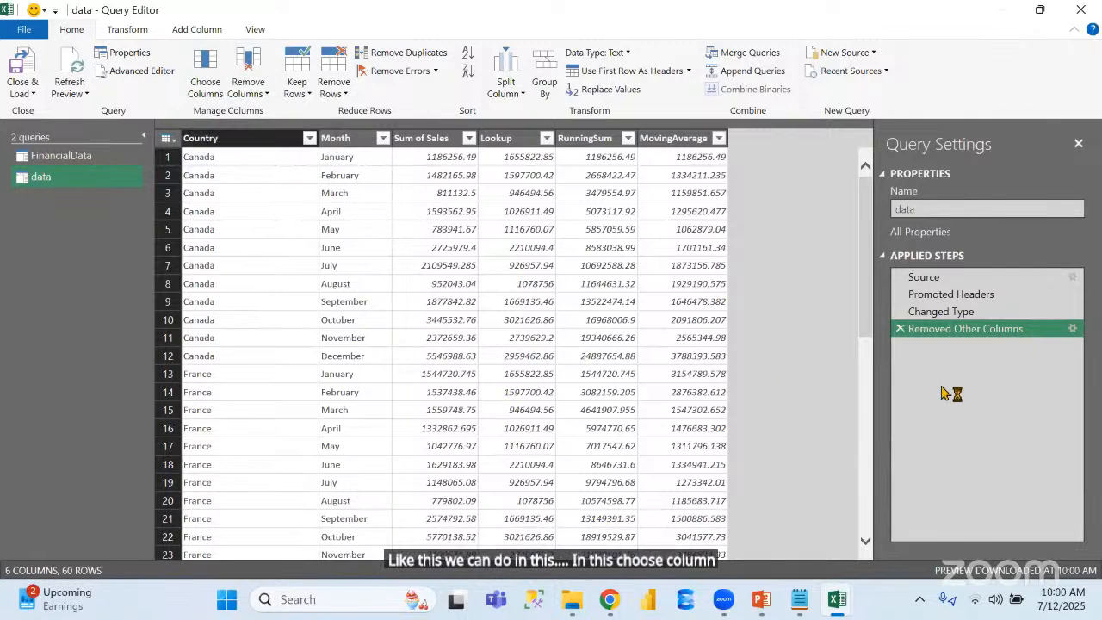
left_click(900, 329)
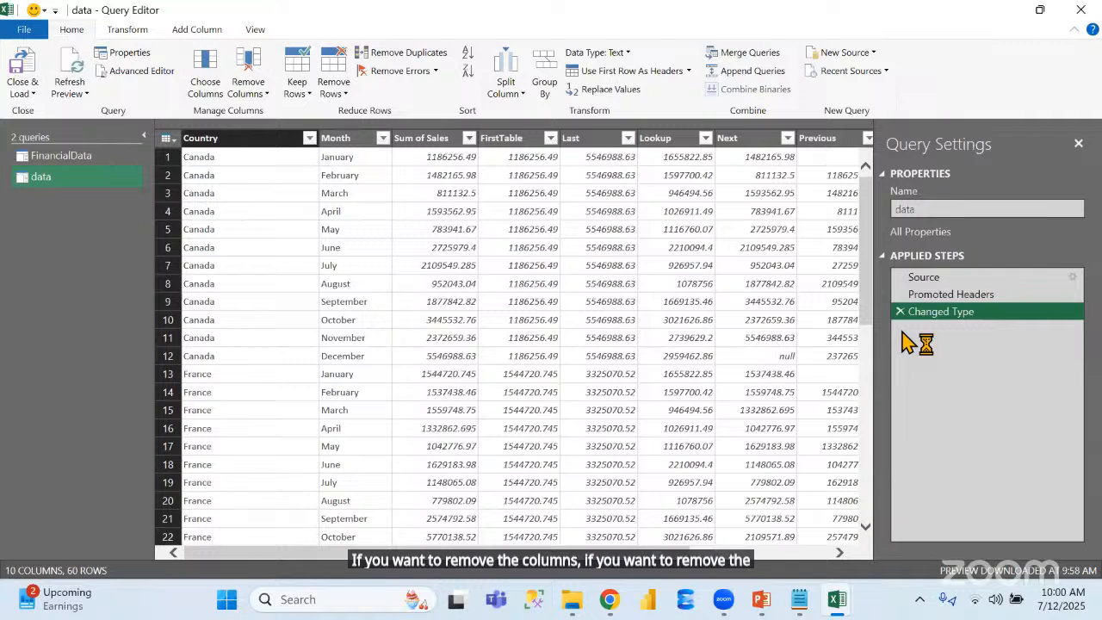
Remove the Month column from the data query and delete the resulting Removed Columns step
left_click(349, 140)
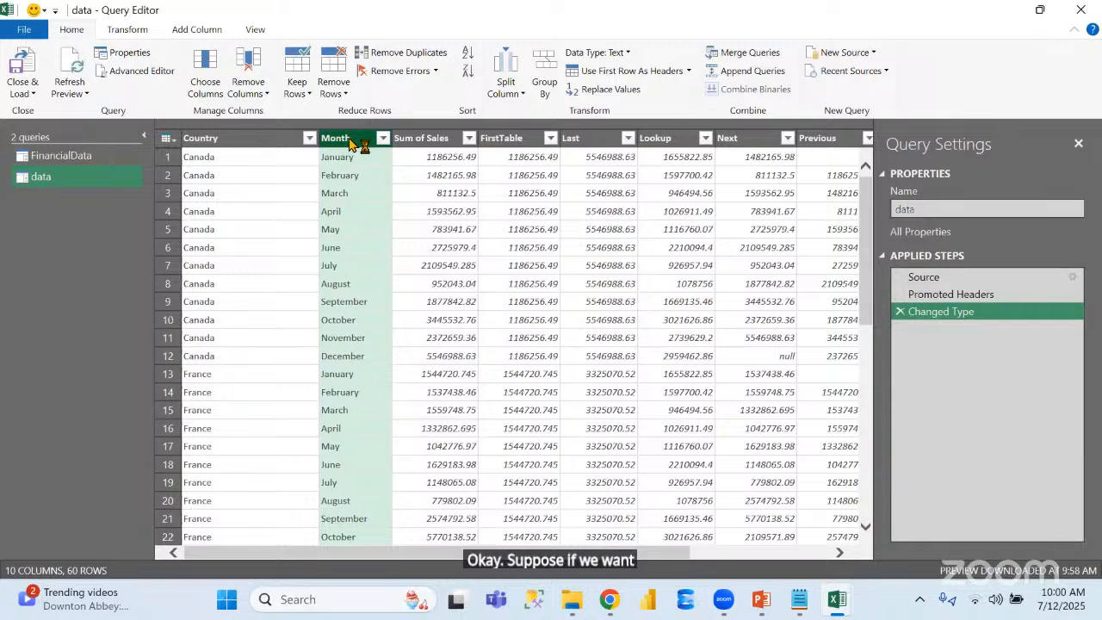
left_click(247, 69)
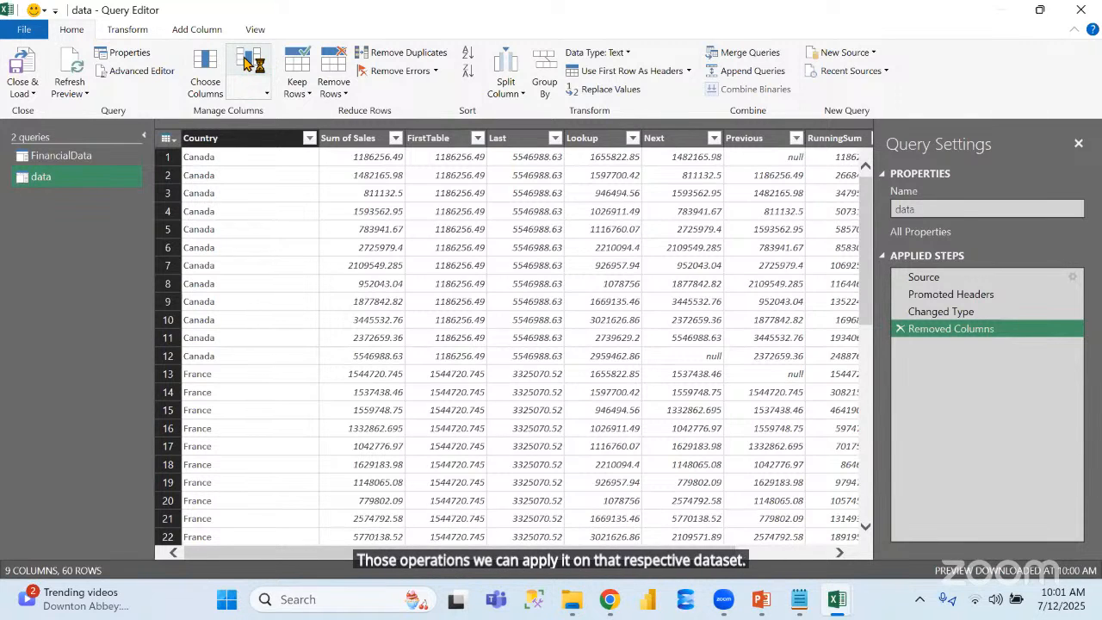
left_click(899, 328)
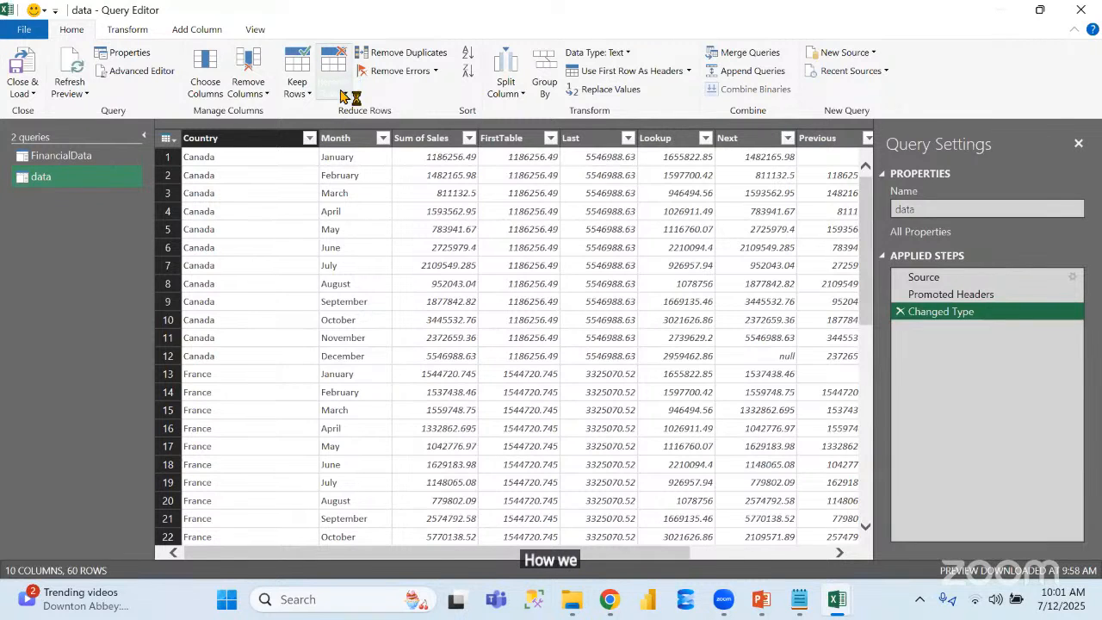
Remove the top 5 rows of the data query, delete the resulting Removed Top Rows step and review the row-removal options
left_click(345, 95)
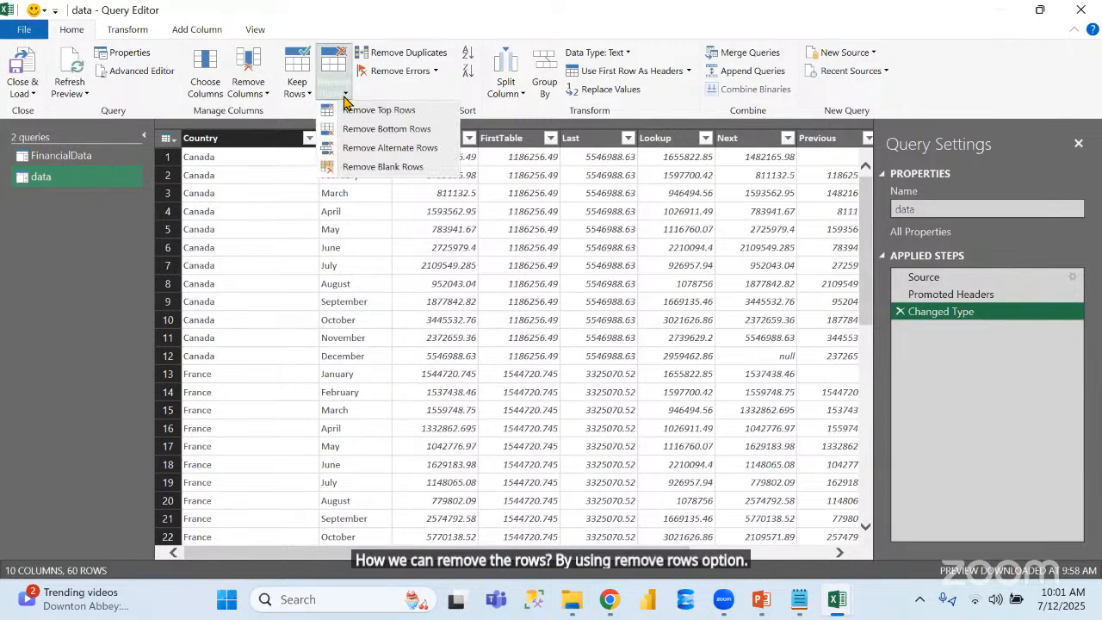
left_click(394, 110)
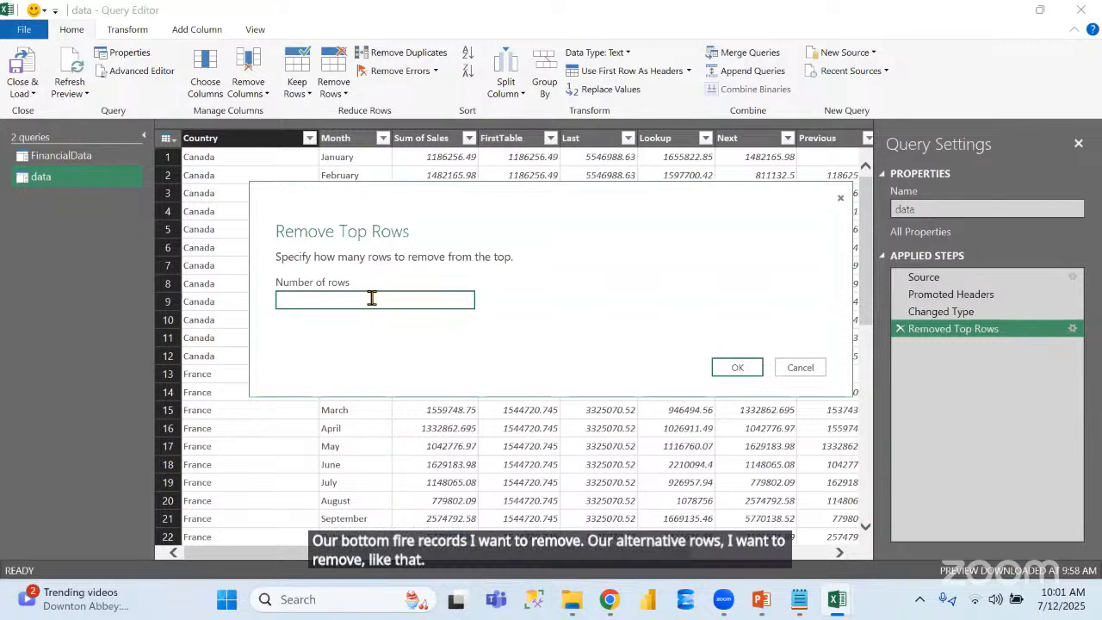
type("5")
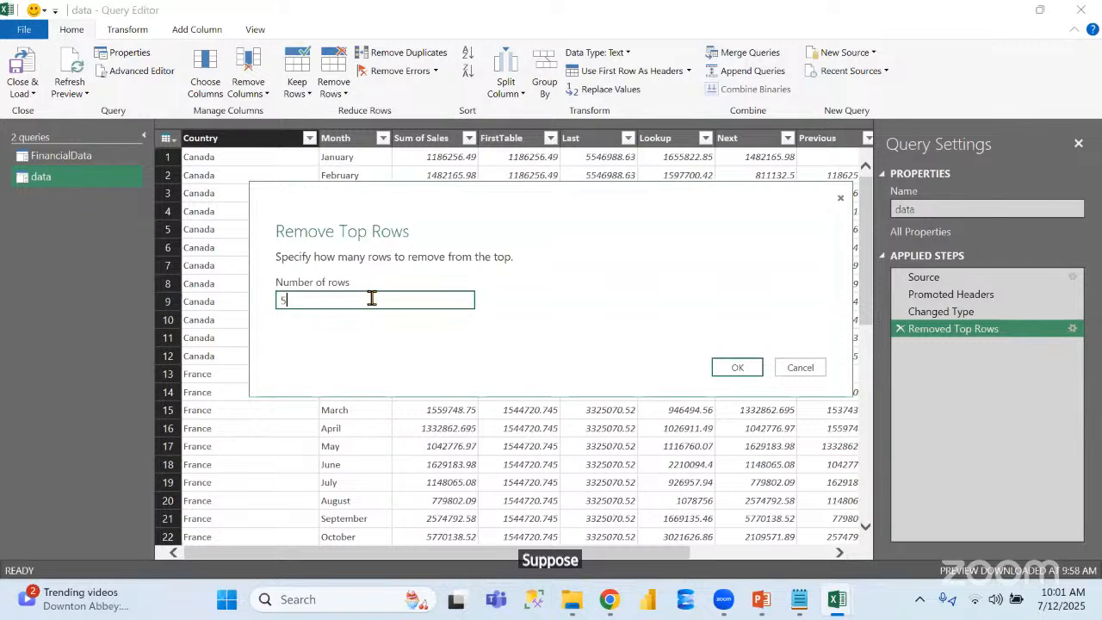
left_click(738, 368)
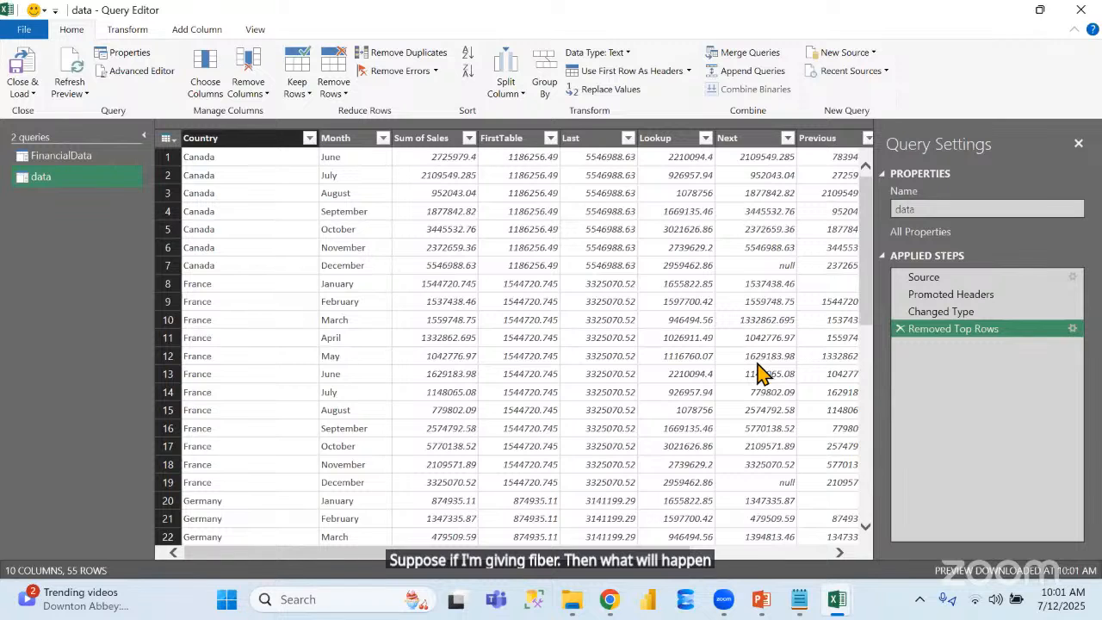
left_click(900, 328)
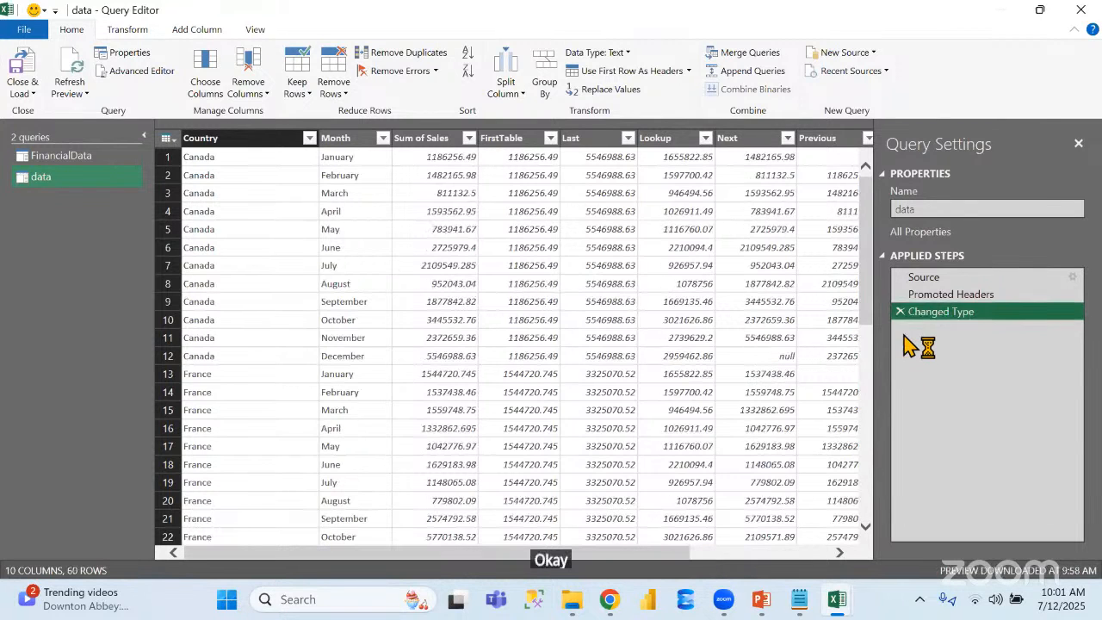
left_click(330, 95)
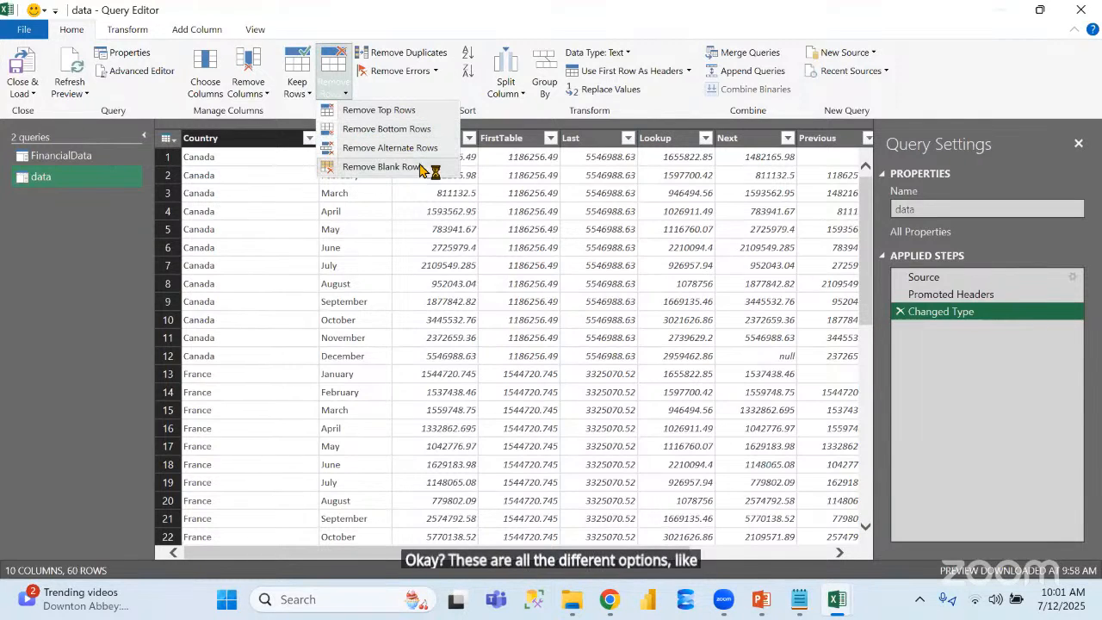
left_click(59, 349)
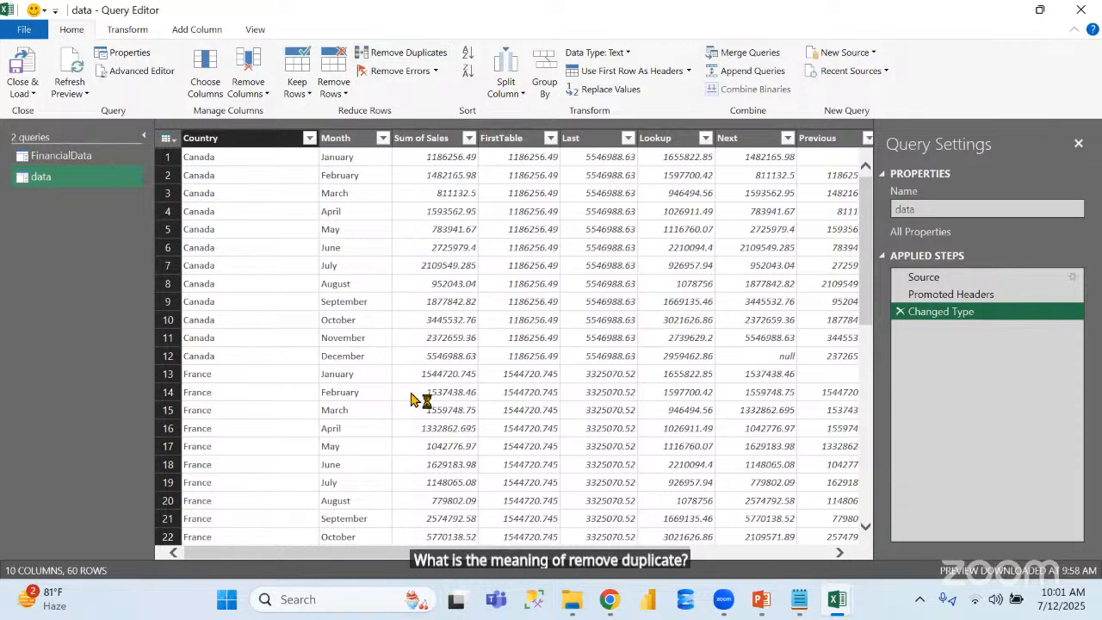
Compare the FinancialData and data queries, and look over the transform commands and the files on the desktop
left_click(211, 142)
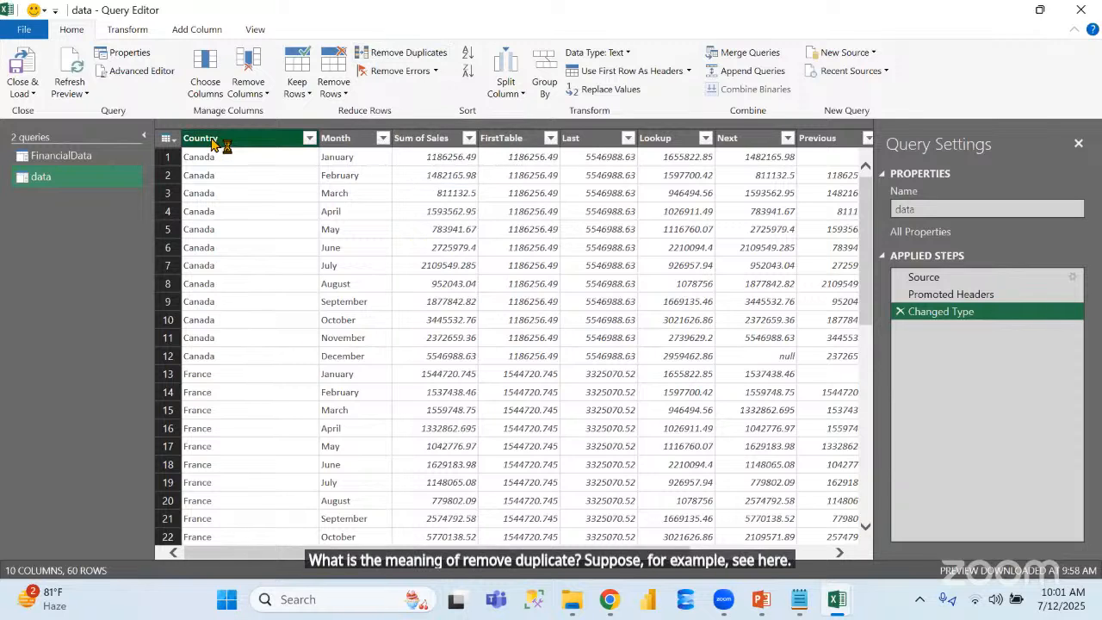
left_click(86, 163)
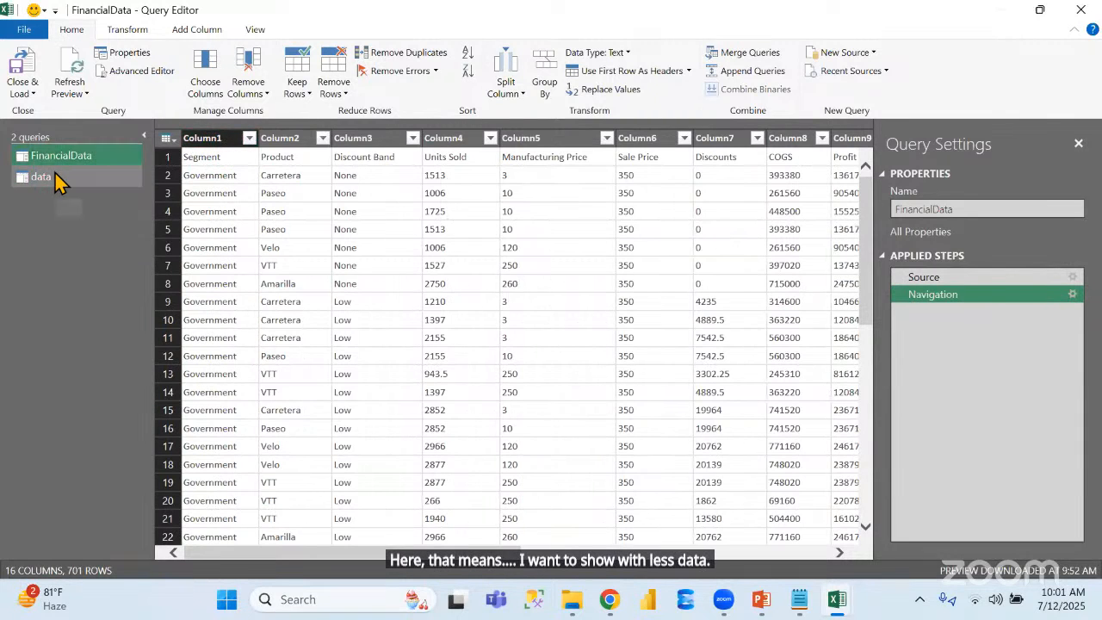
left_click(55, 174)
left_click(238, 142)
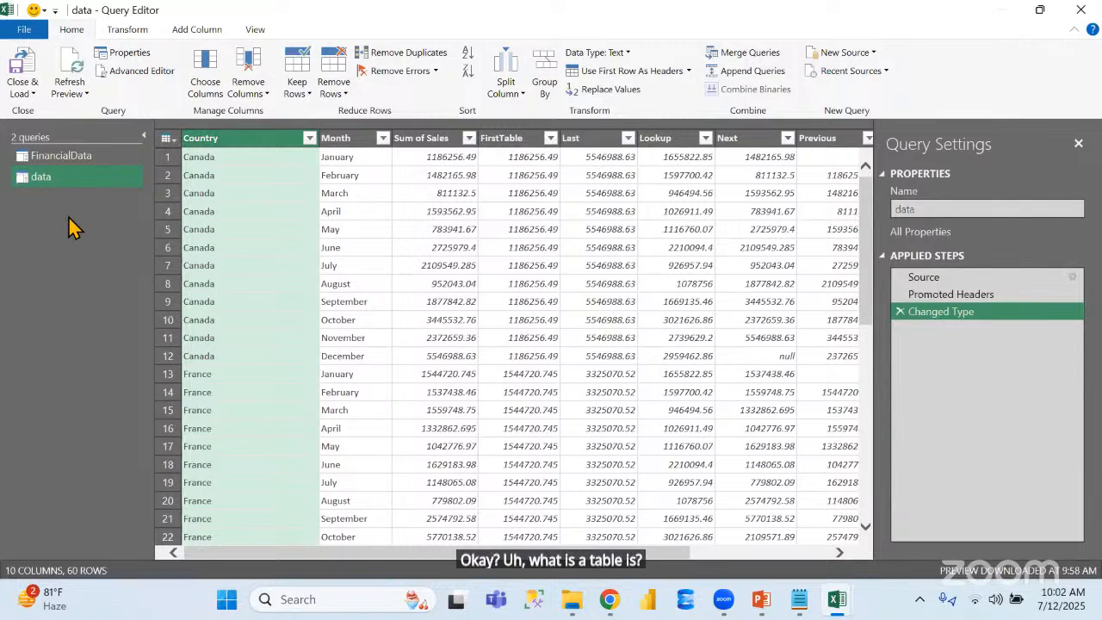
left_click(127, 30)
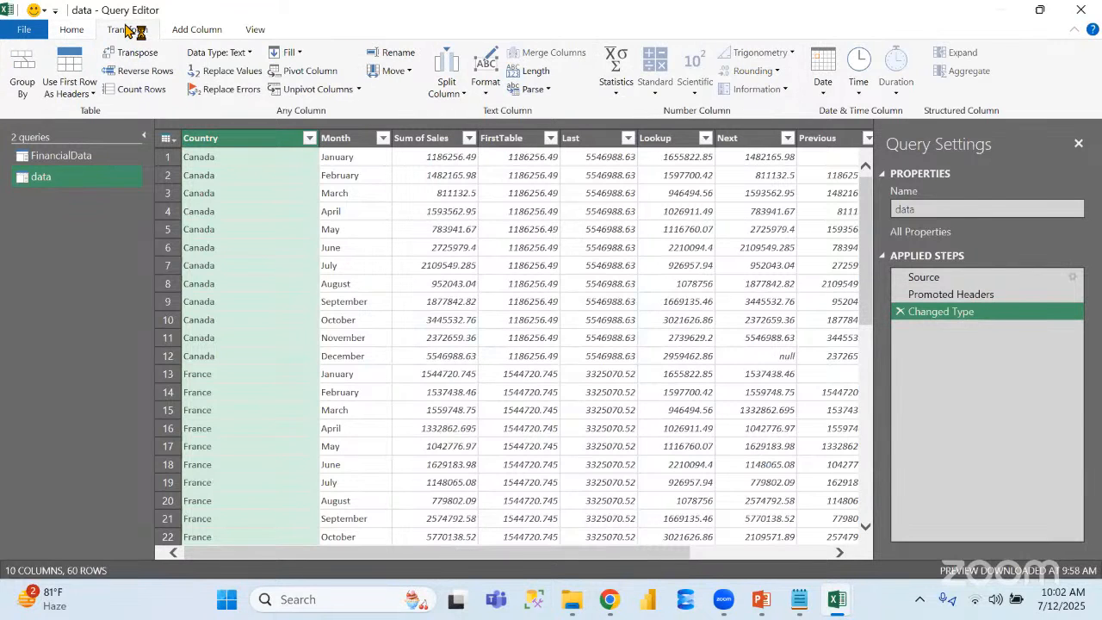
left_click(72, 31)
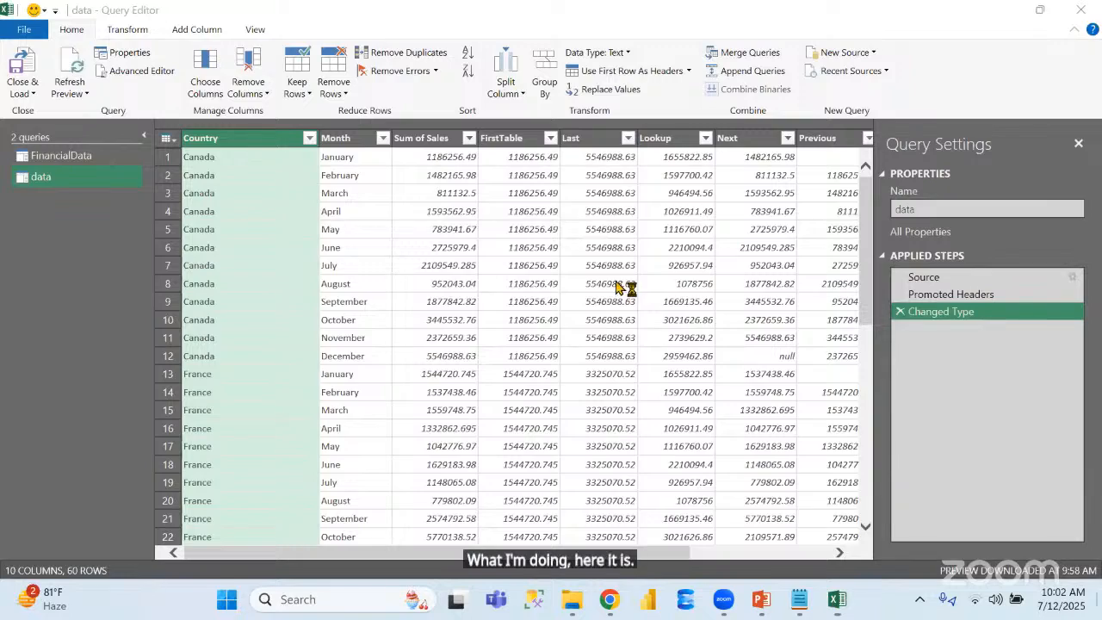
key("super+d")
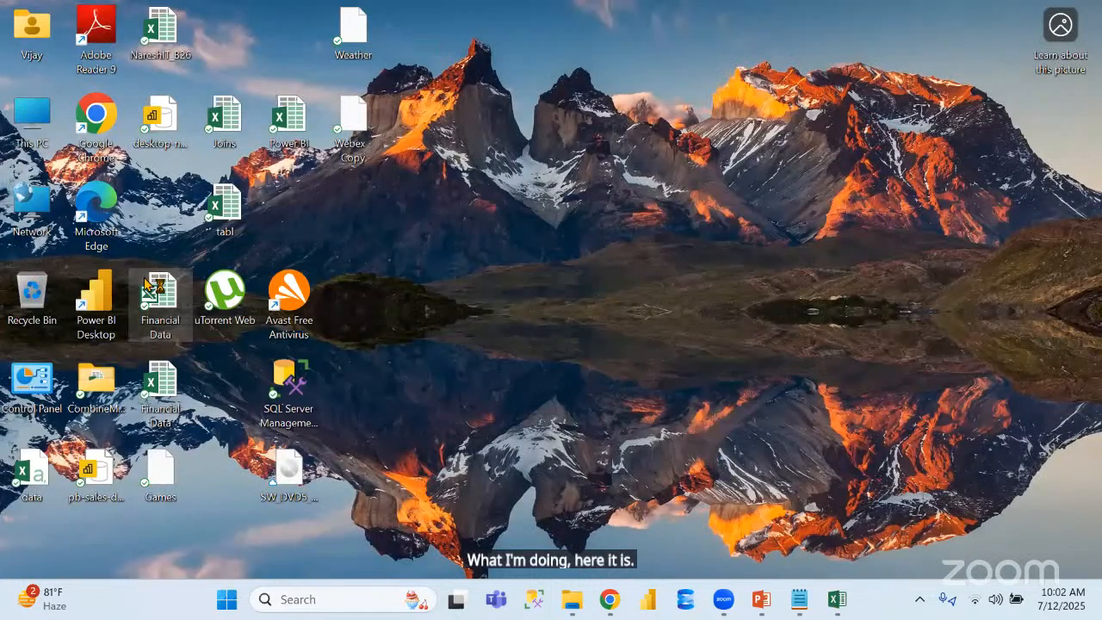
key("super+d")
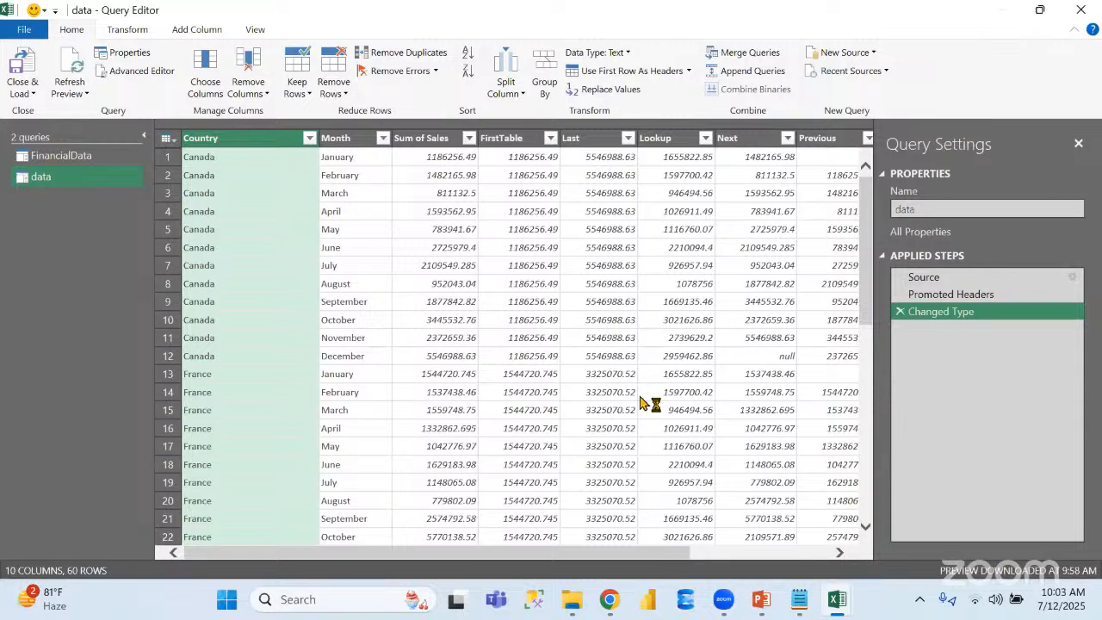
mouse_move(831, 608)
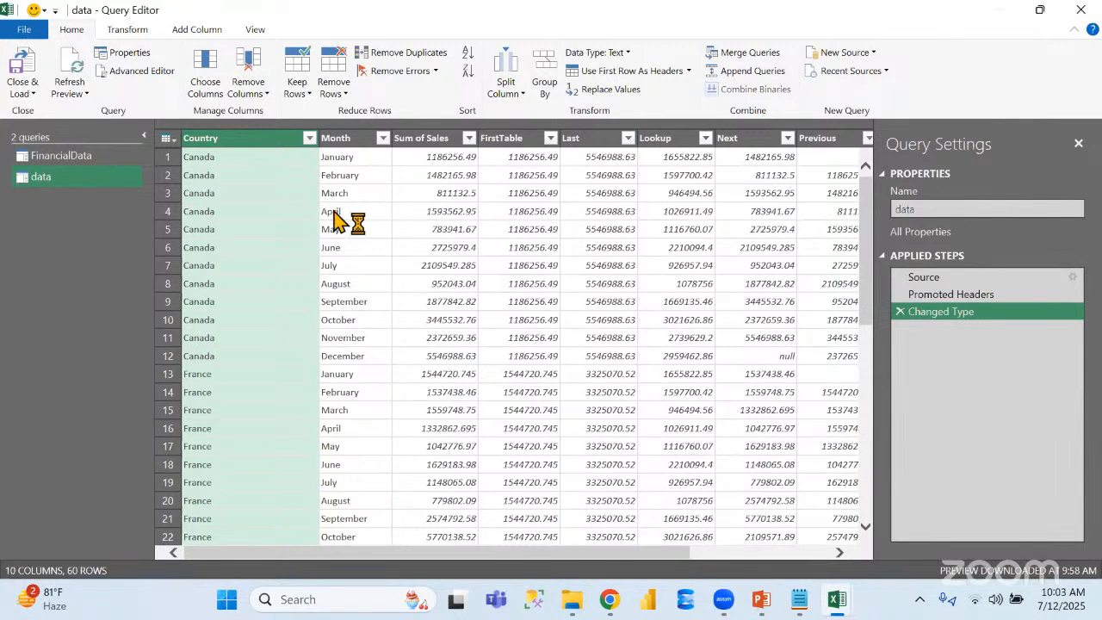
Remove duplicates from the data query based on the Country column, and delete the resulting Removed Duplicates step
left_click(353, 138, "ctrl")
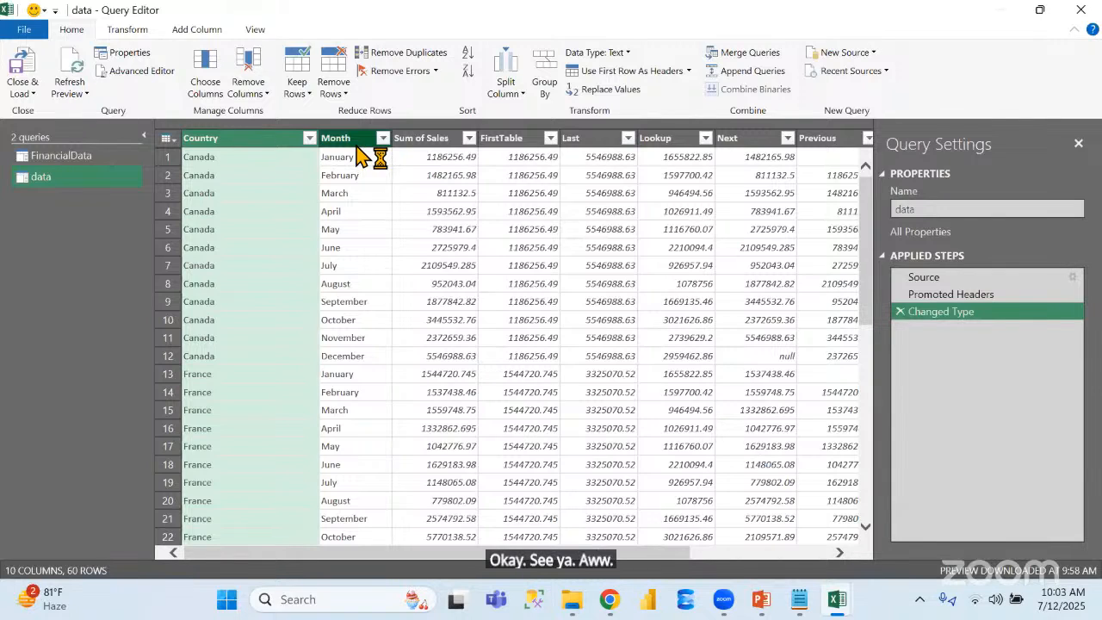
left_click(255, 143)
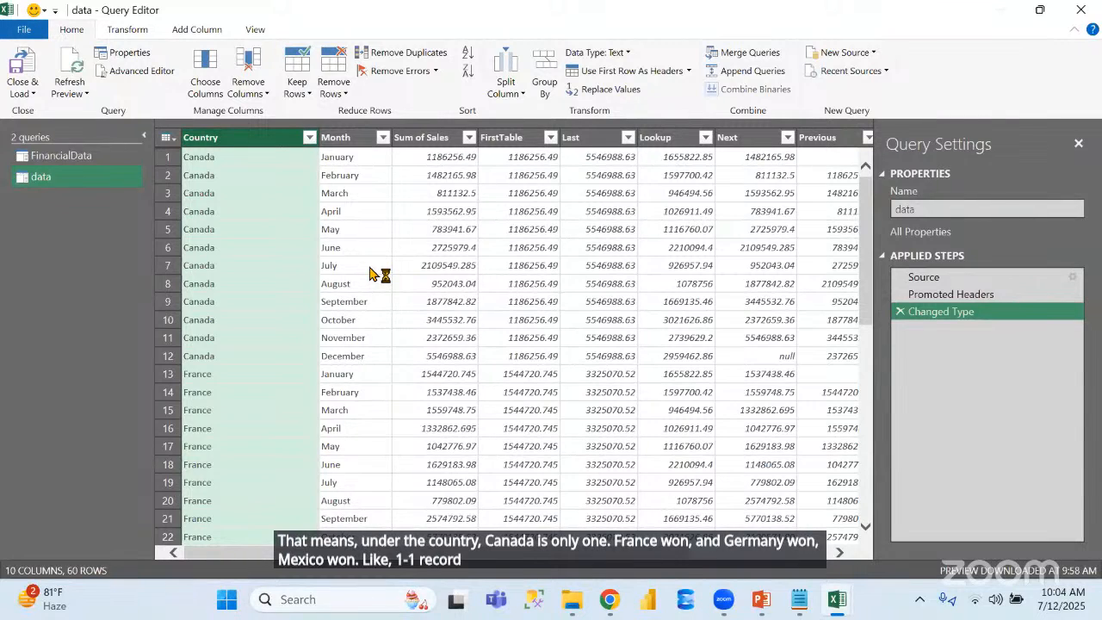
left_click(401, 55)
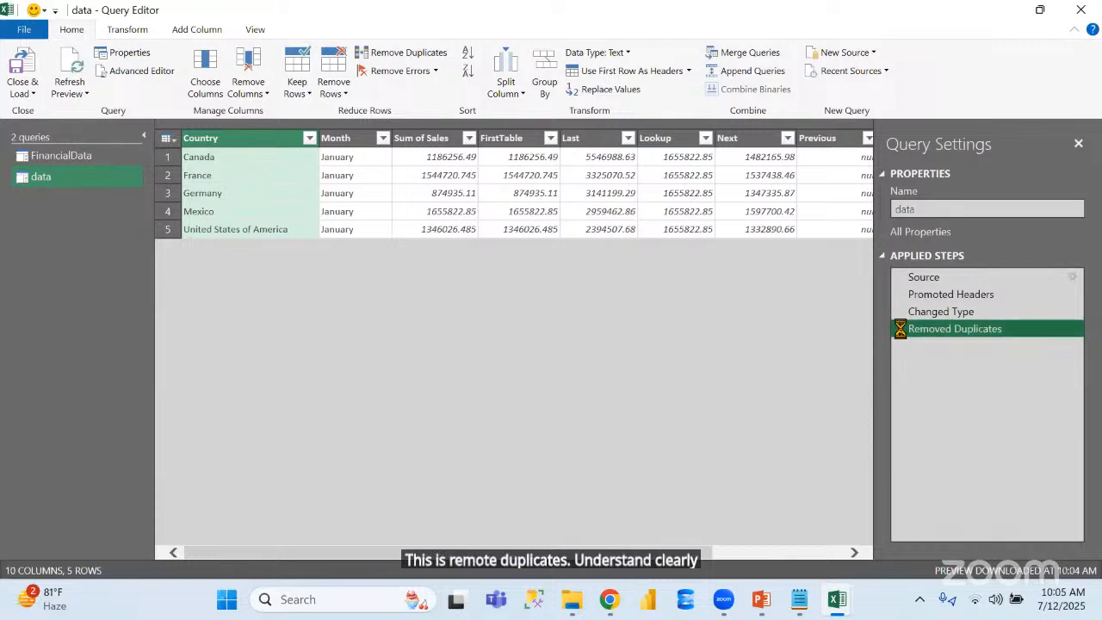
left_click(900, 329)
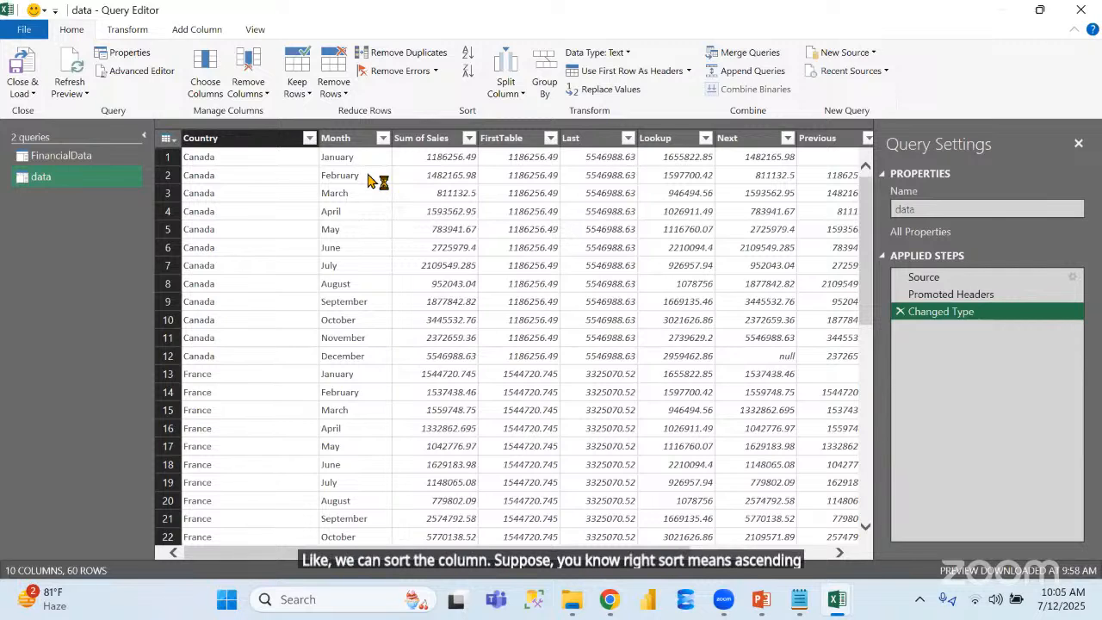
View the sort and filter options of the Sum of Sales column without applying any
left_click(470, 139)
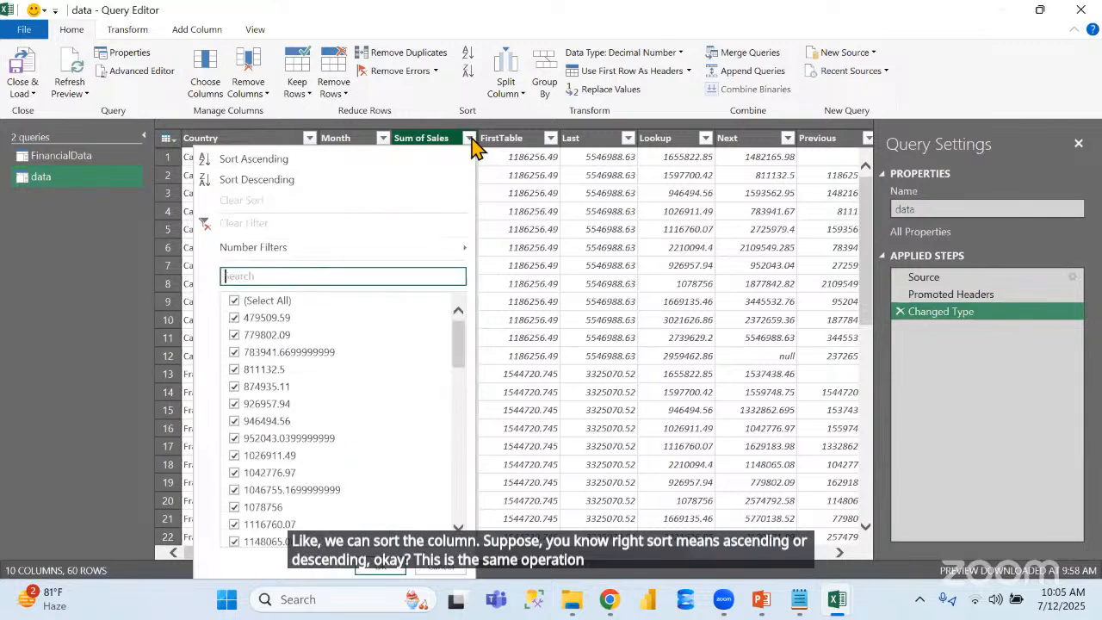
left_click(551, 249)
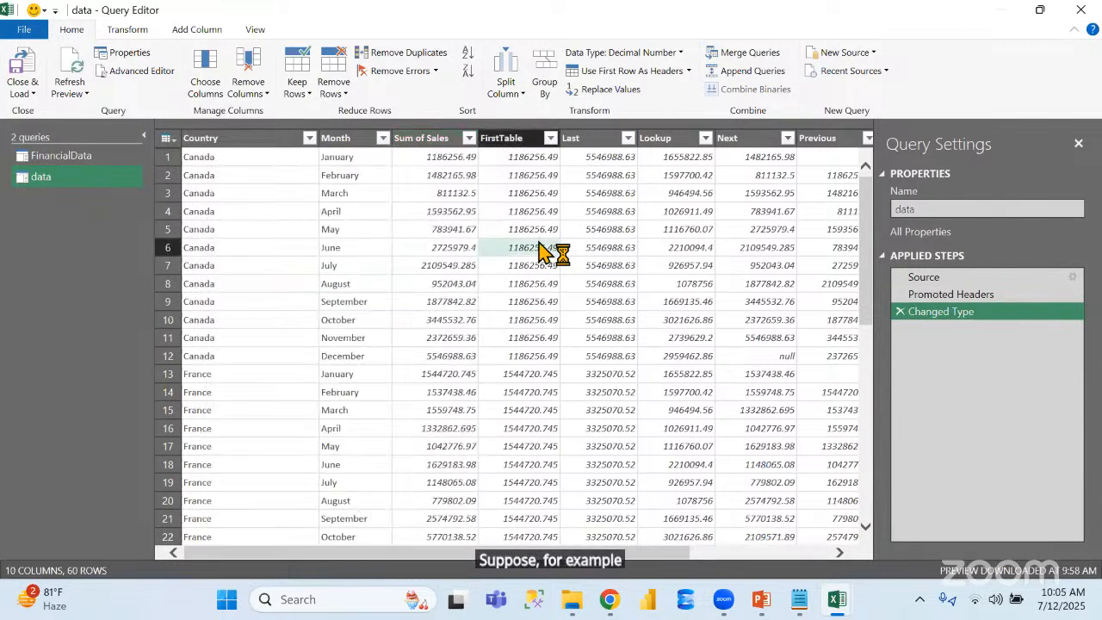
Sort the data query by Sum of Sales in ascending order, and delete the resulting Sorted Rows step
left_click(433, 140)
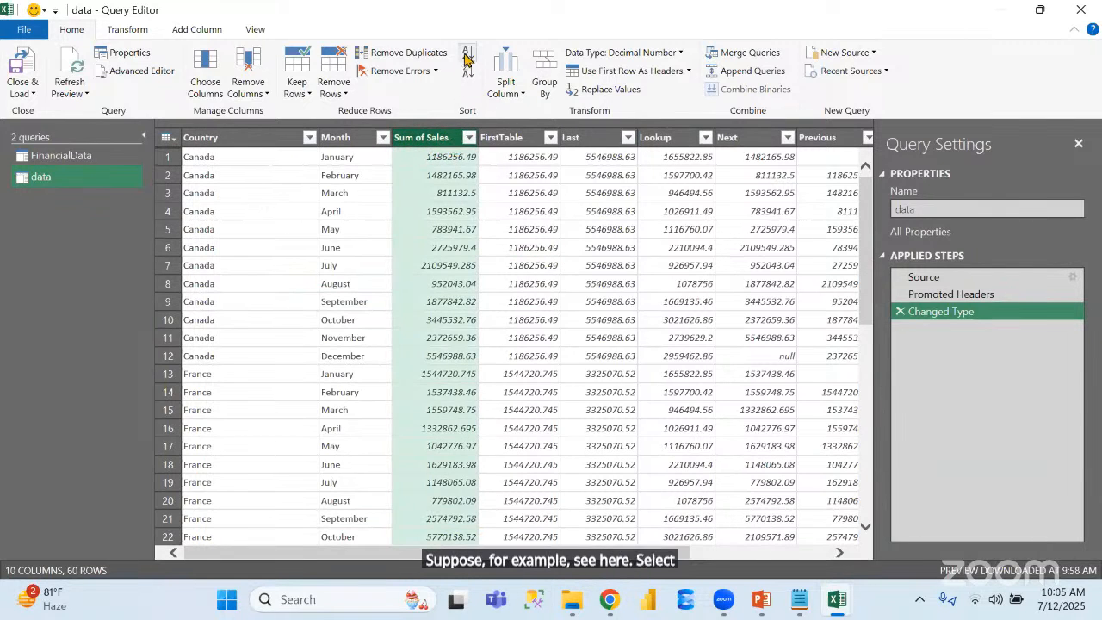
left_click(470, 74)
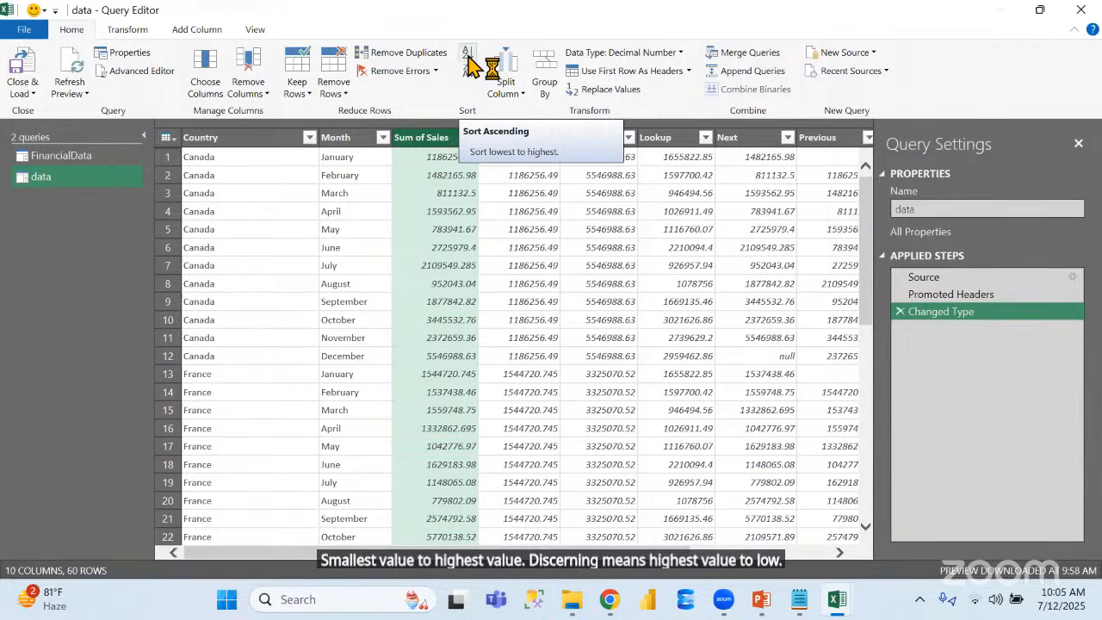
left_click(470, 62)
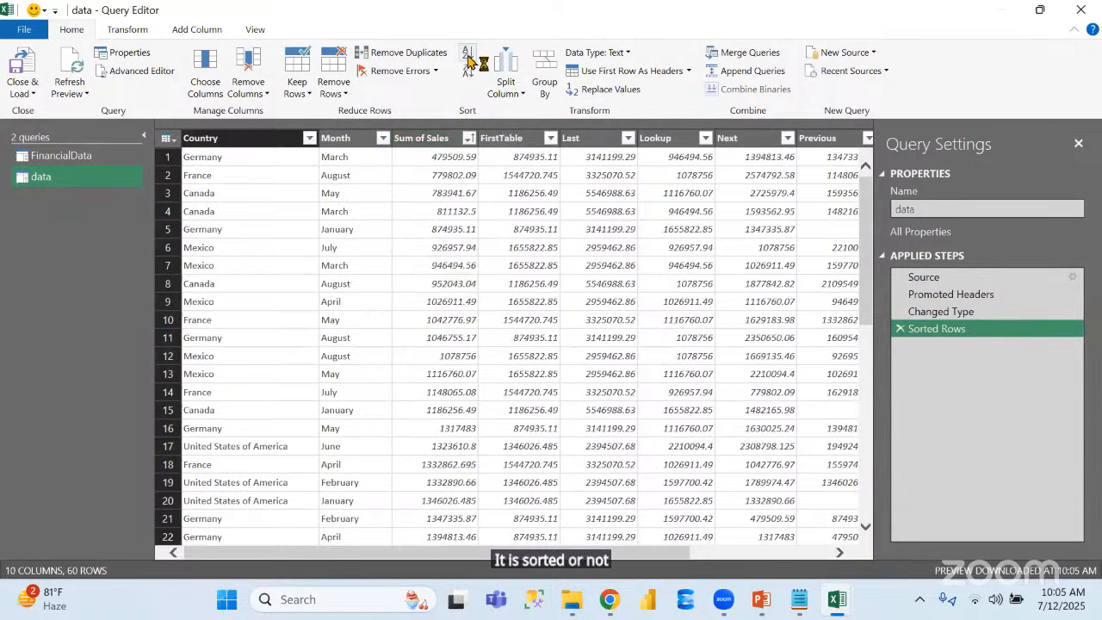
left_click(900, 331)
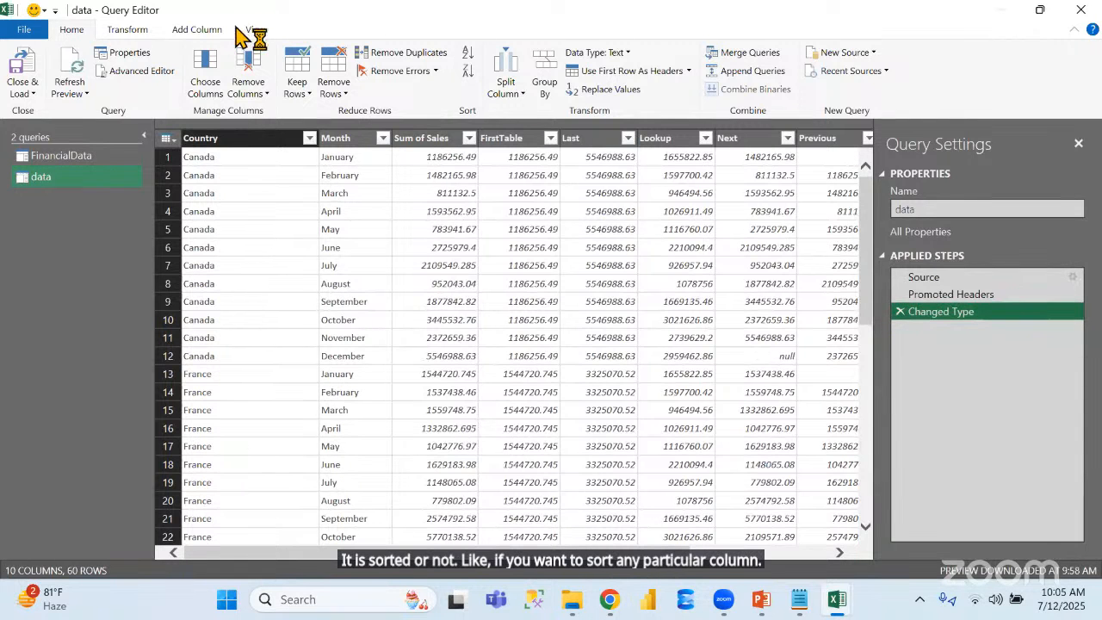
Show the formula bar in the Query Editor and return to the main transformation commands
left_click(241, 29)
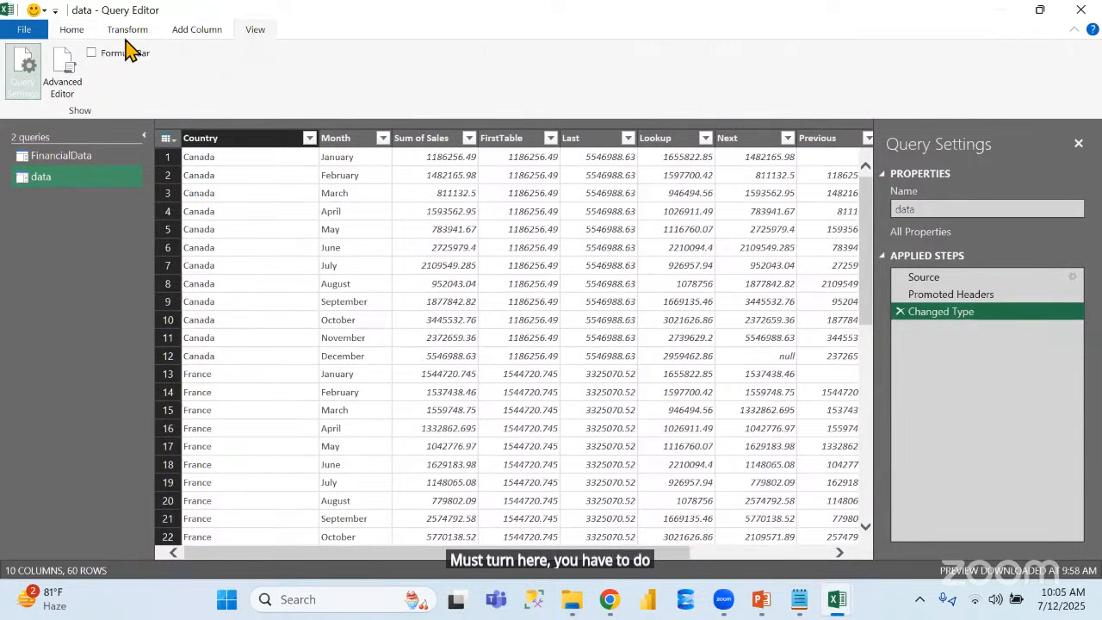
left_click(92, 52)
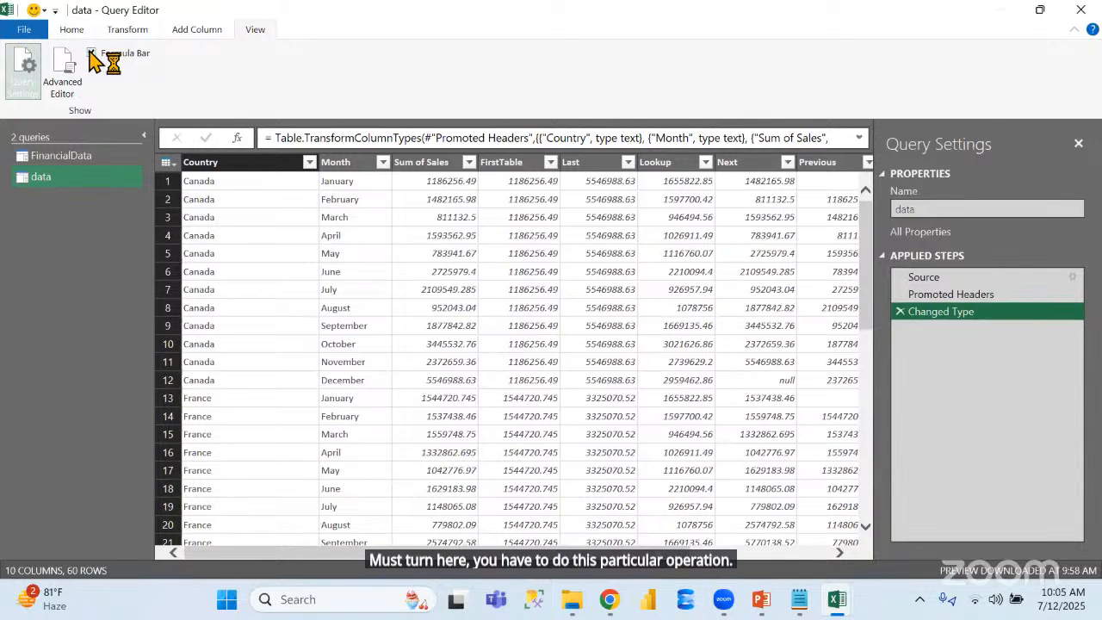
left_click(72, 28)
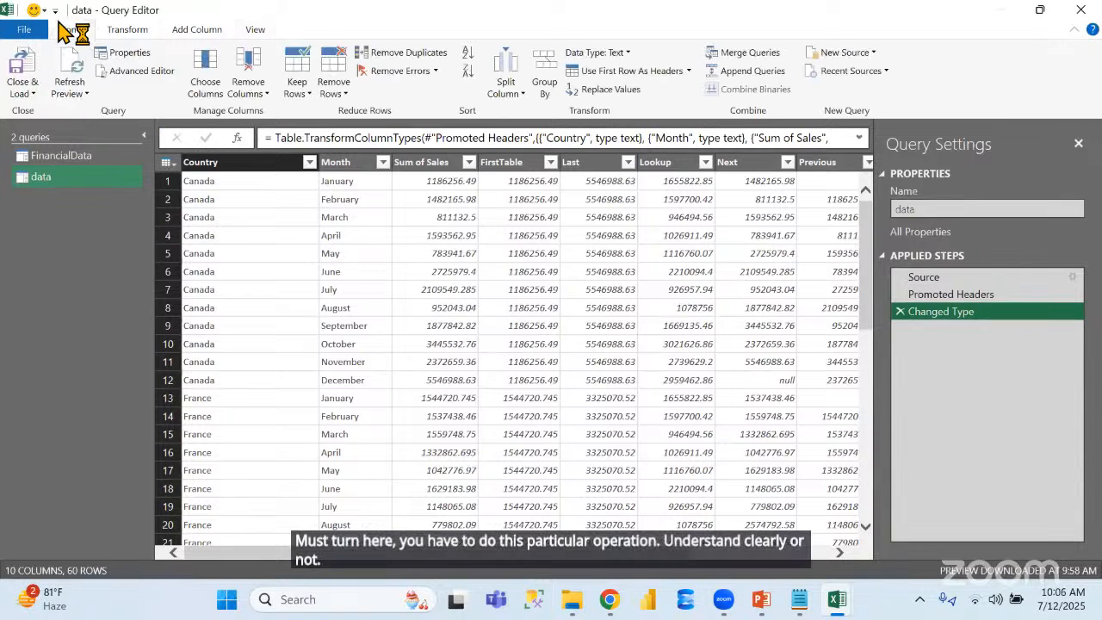
Review the column-splitting options and compare the FinancialData and data queries for columns suited to splitting
left_click(520, 101)
left_click(515, 242)
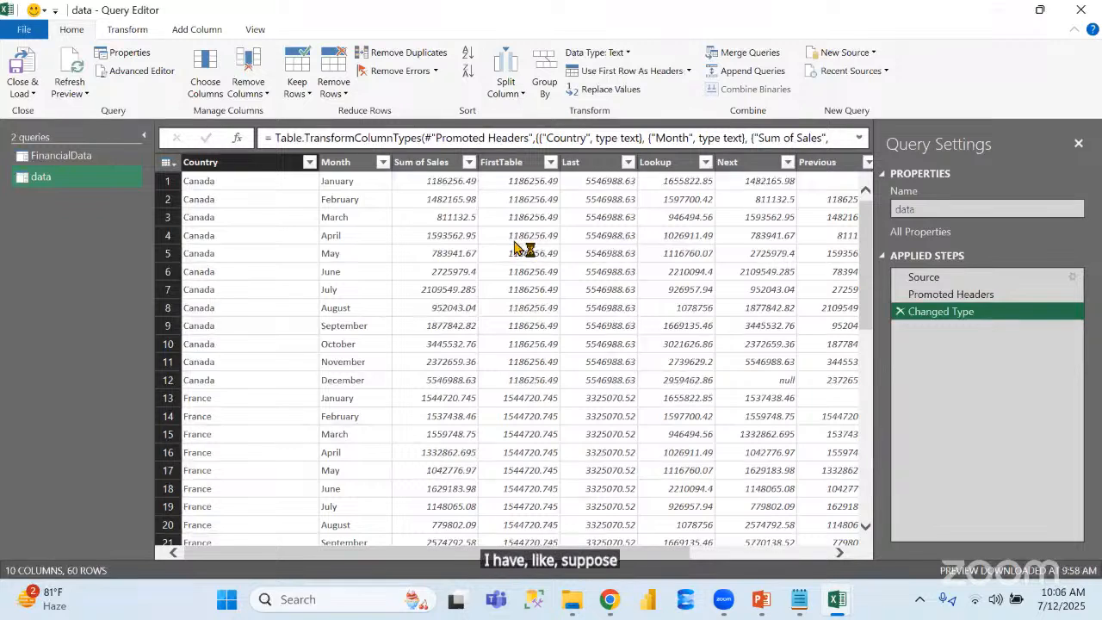
left_click(84, 160)
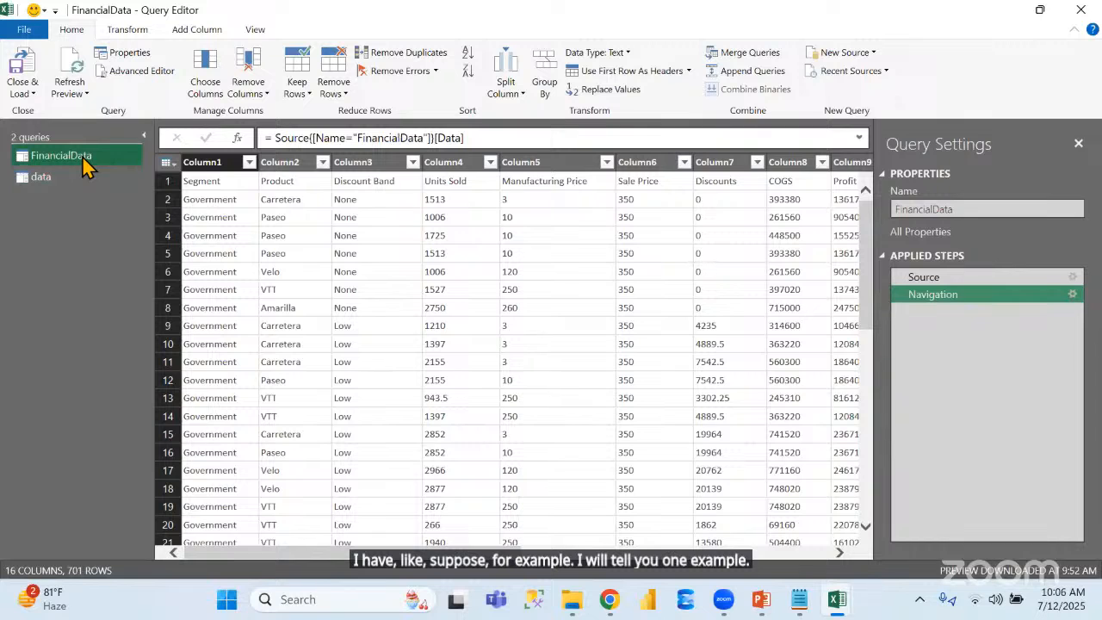
left_click(60, 181)
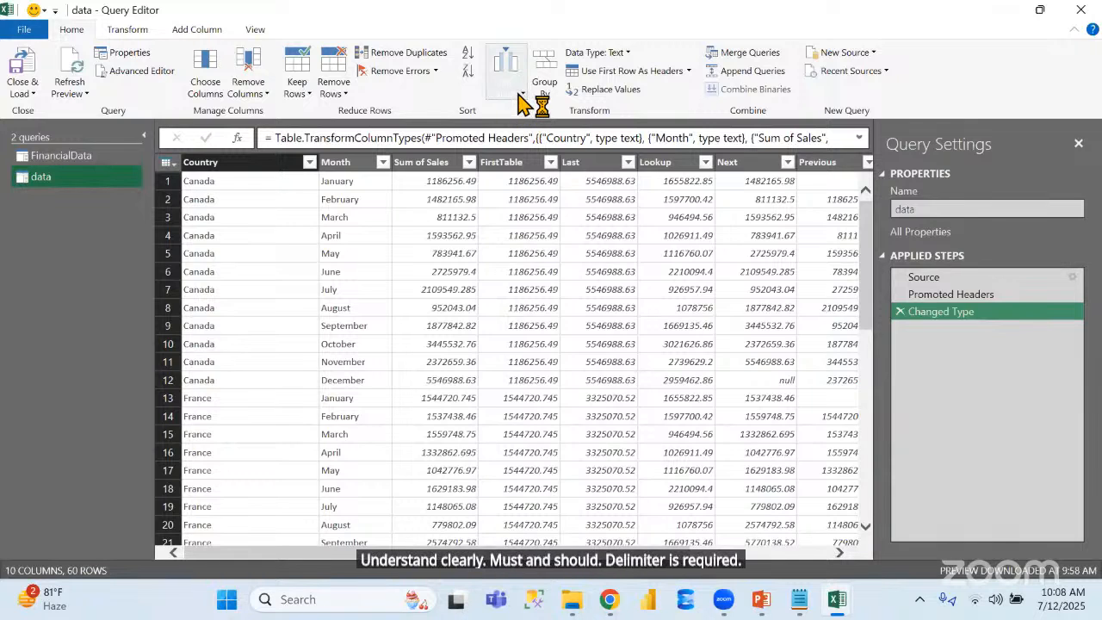
left_click(517, 97)
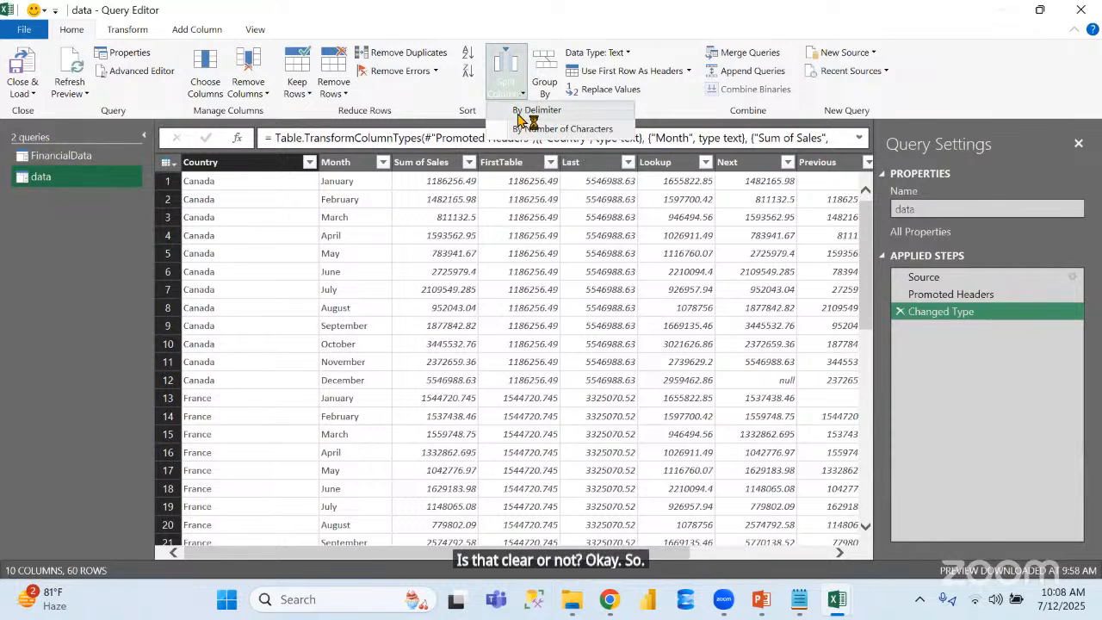
left_click(370, 215)
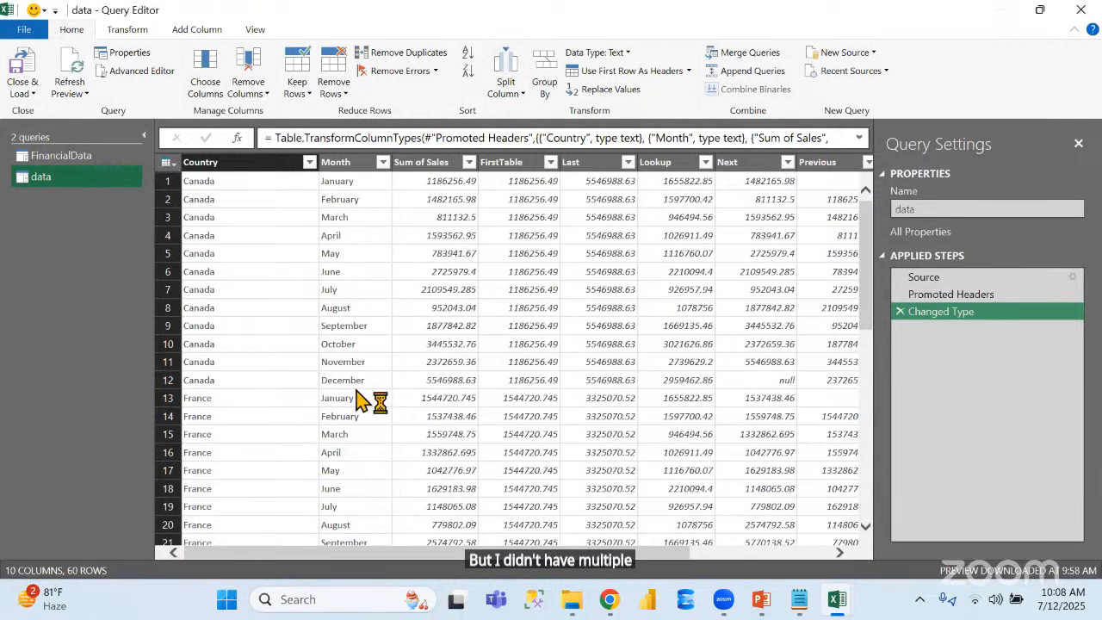
left_click(89, 160)
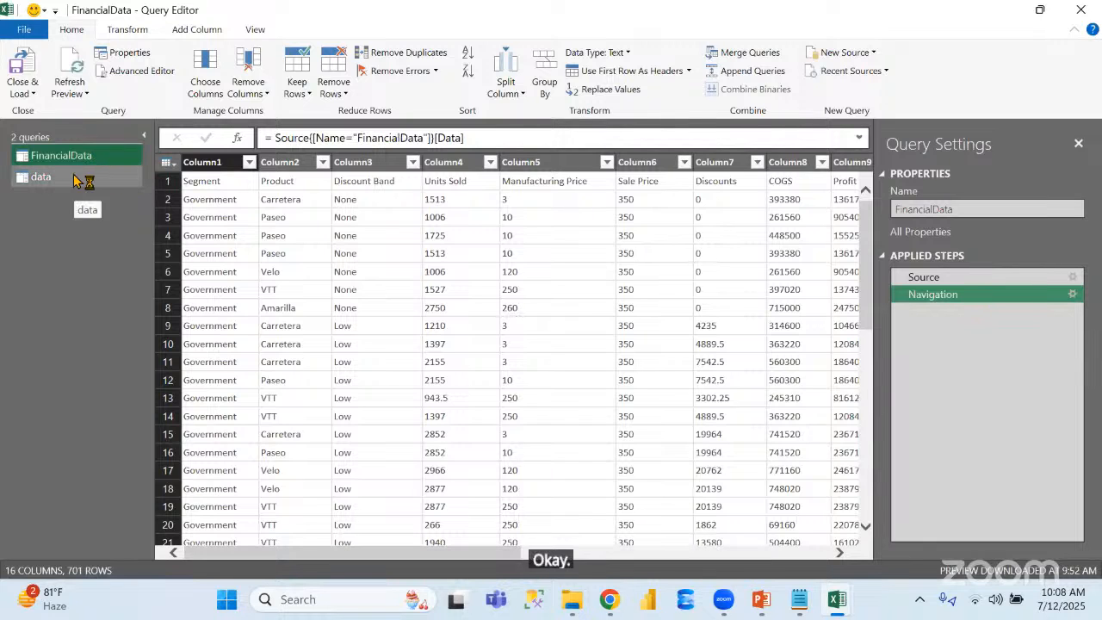
left_click(78, 183)
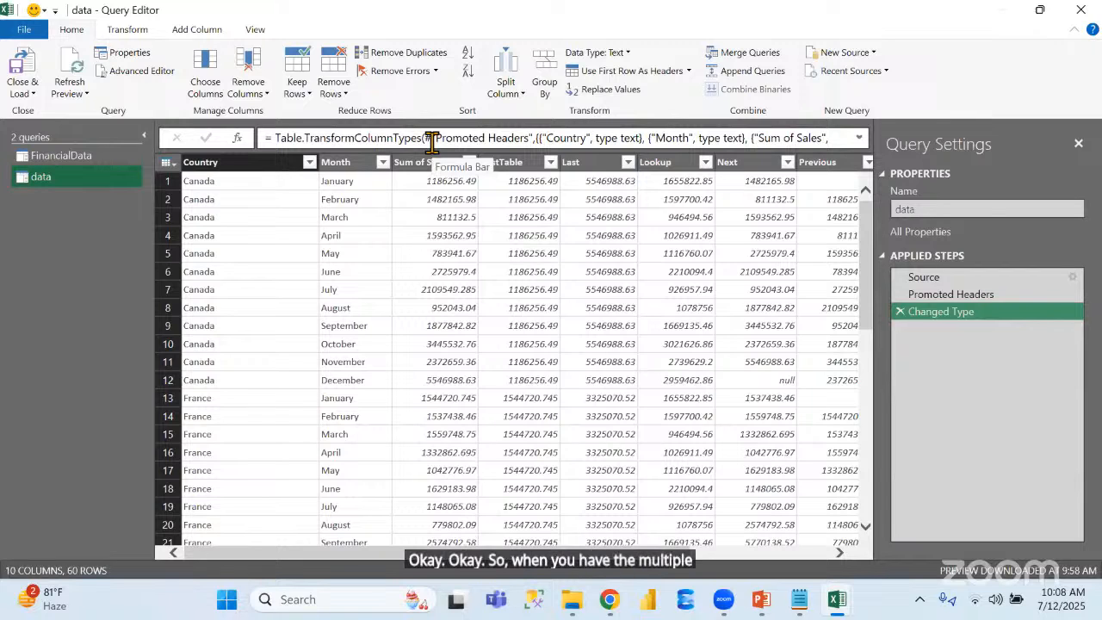
Split the data query's Country column by the Space delimiter at each occurrence of the delimiter
left_click(260, 164)
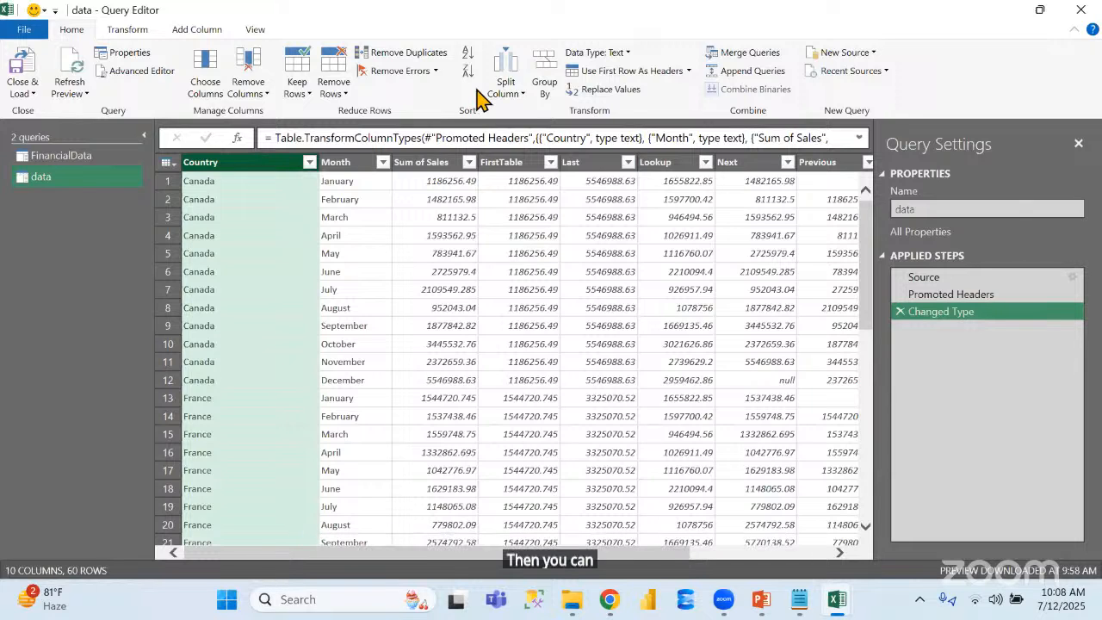
left_click(507, 84)
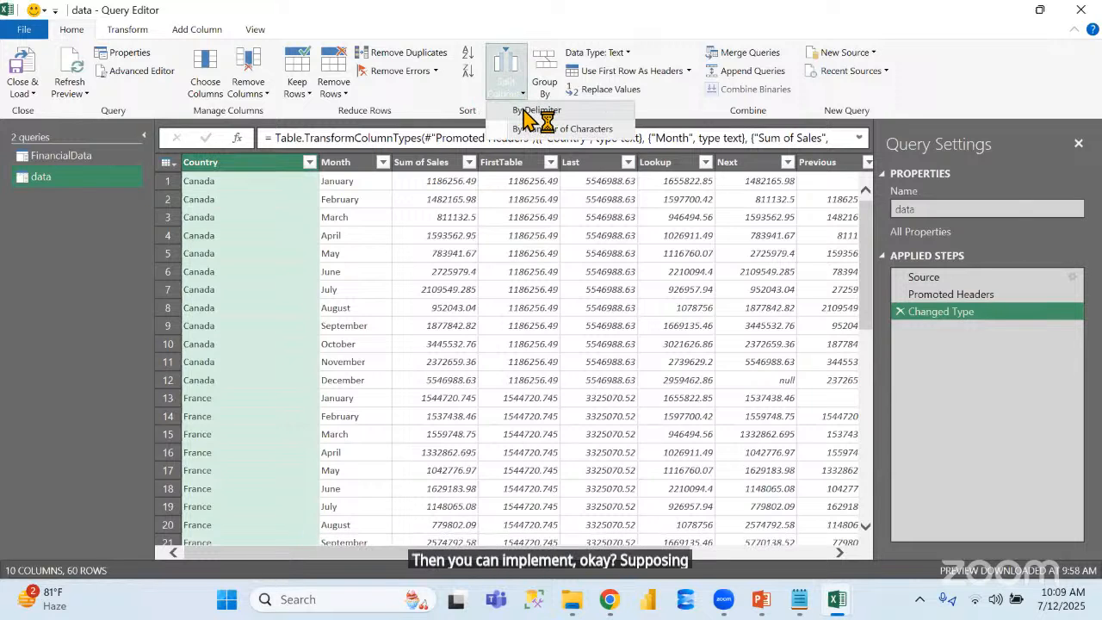
left_click(534, 110)
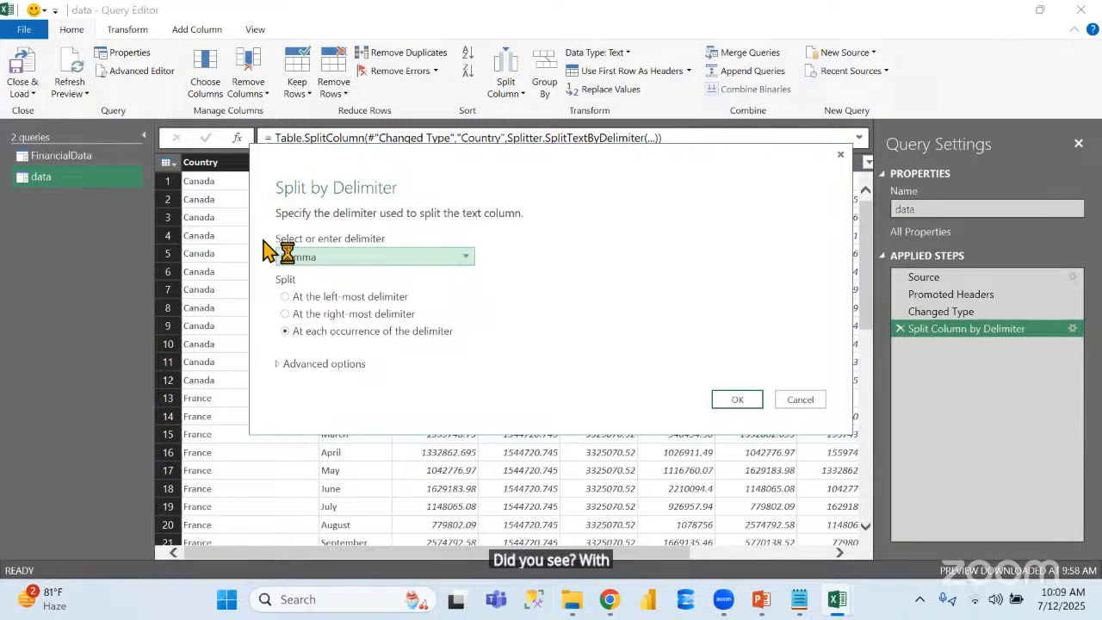
left_click(463, 260)
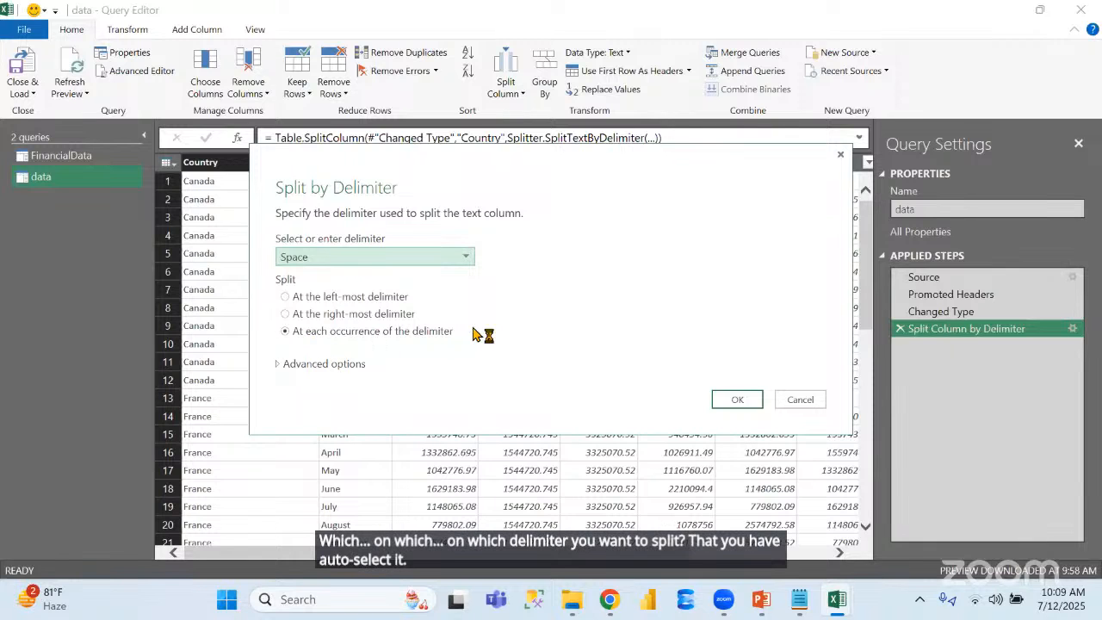
left_click(744, 401)
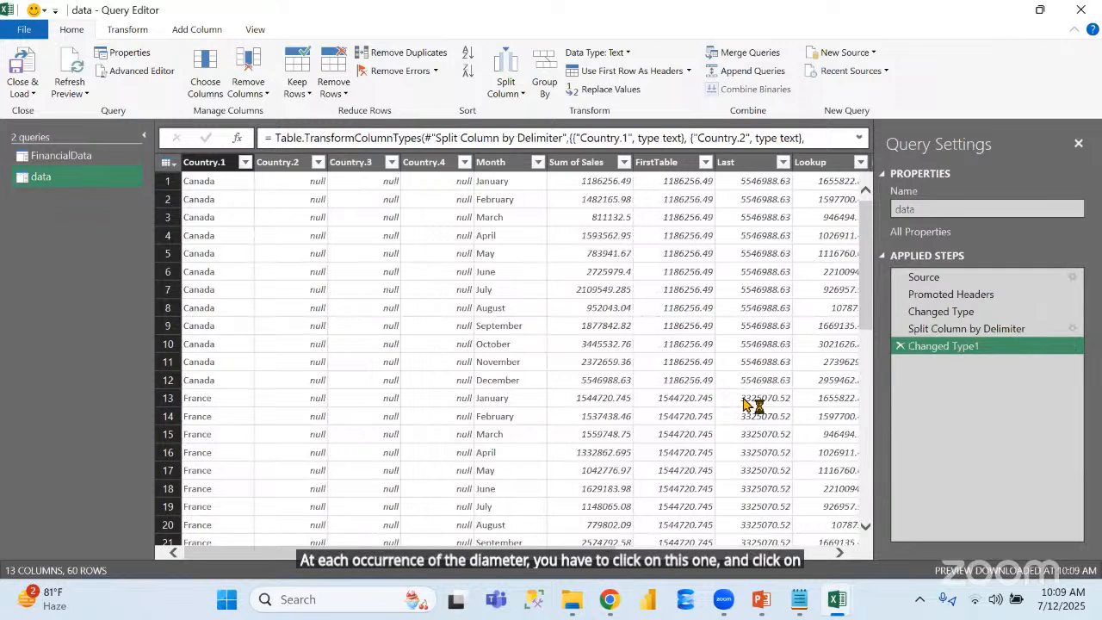
Inspect the split country columns down to the last rows, and delete the Changed Type1 and Split Column by Delimiter steps
left_click(211, 188)
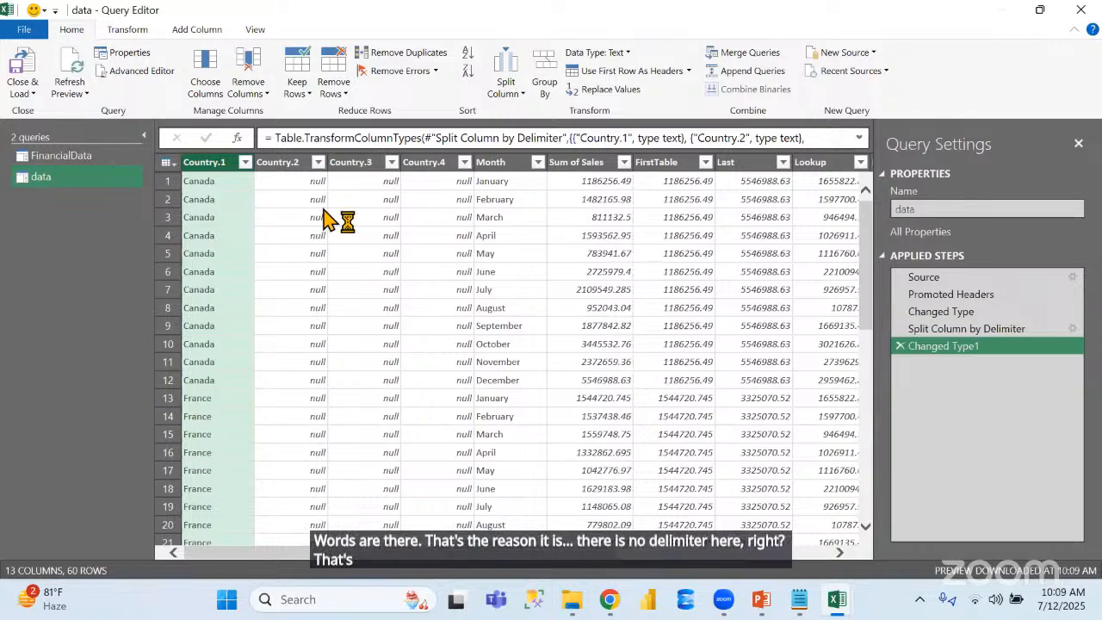
left_click_drag(869, 266, 832, 467)
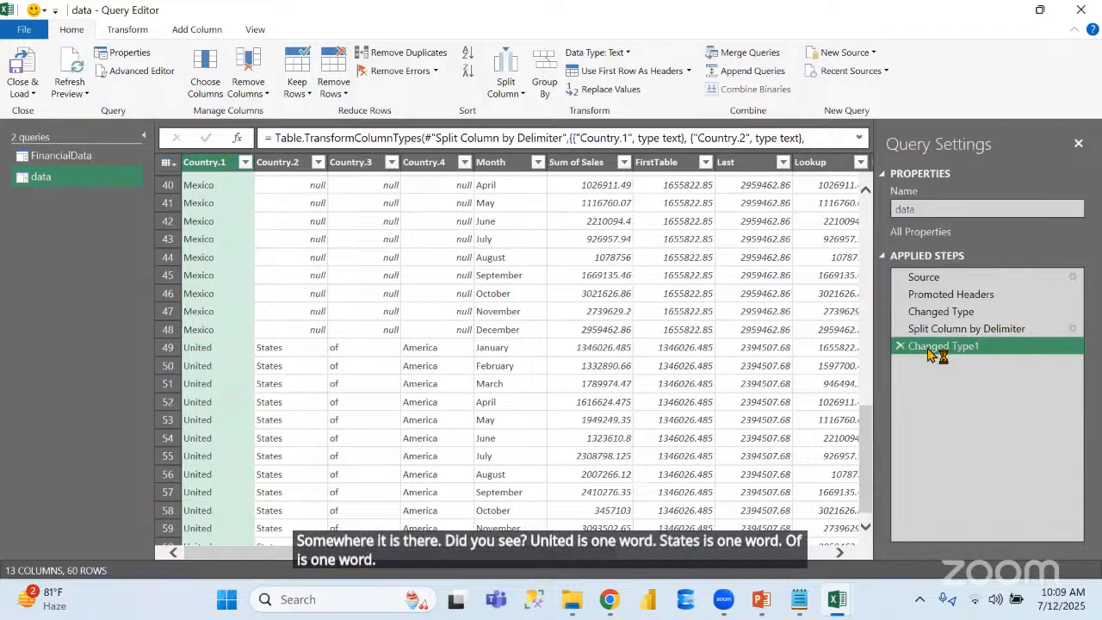
left_click(900, 346)
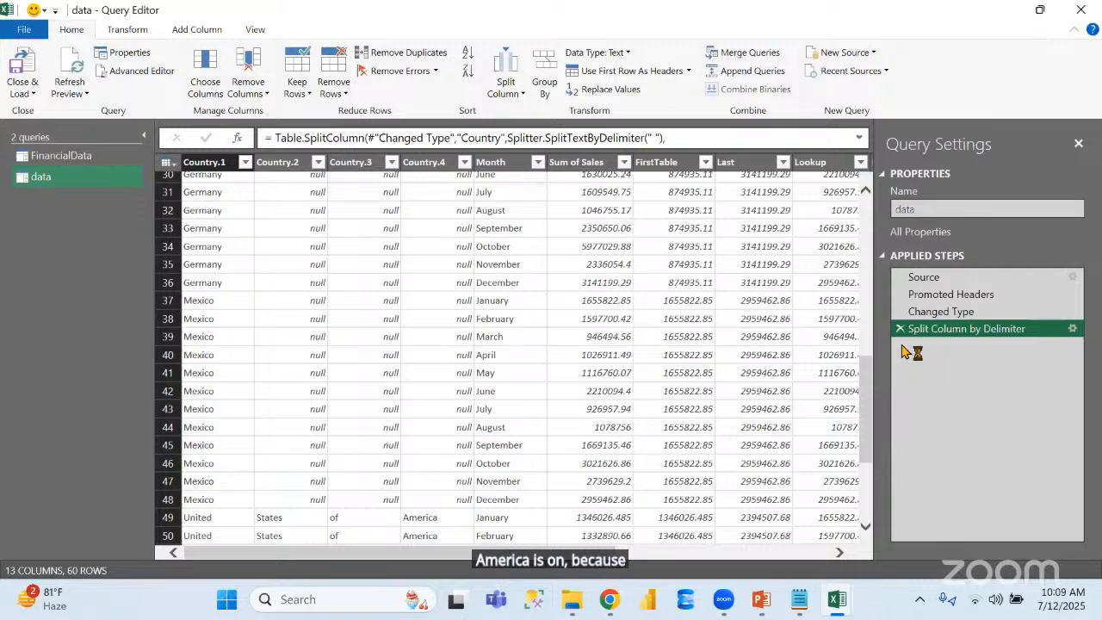
left_click_drag(868, 379, 869, 495)
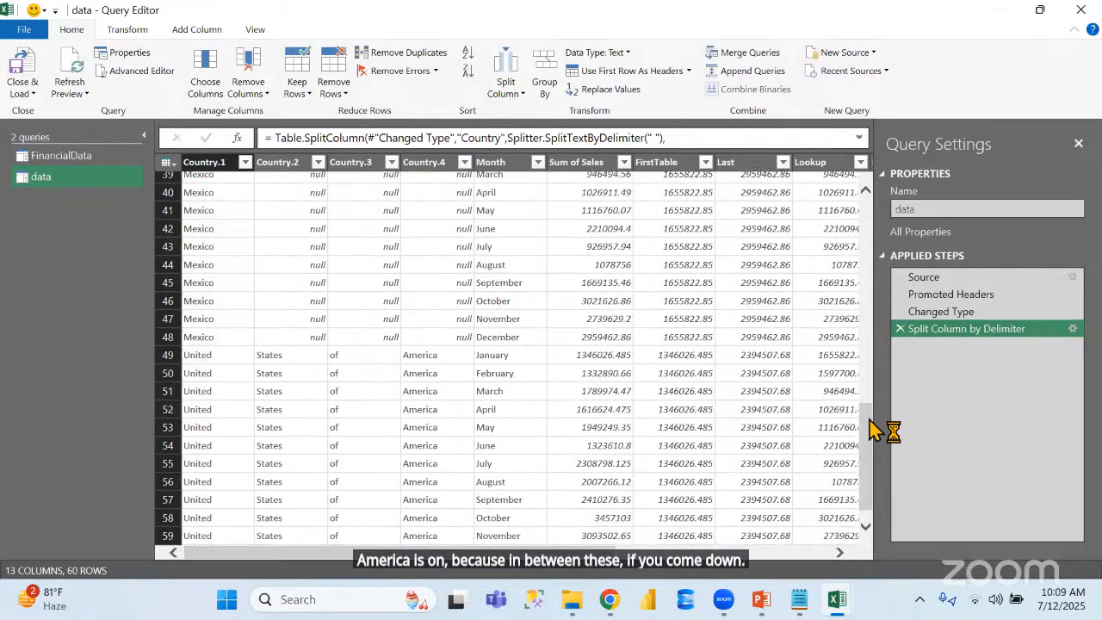
left_click(904, 328)
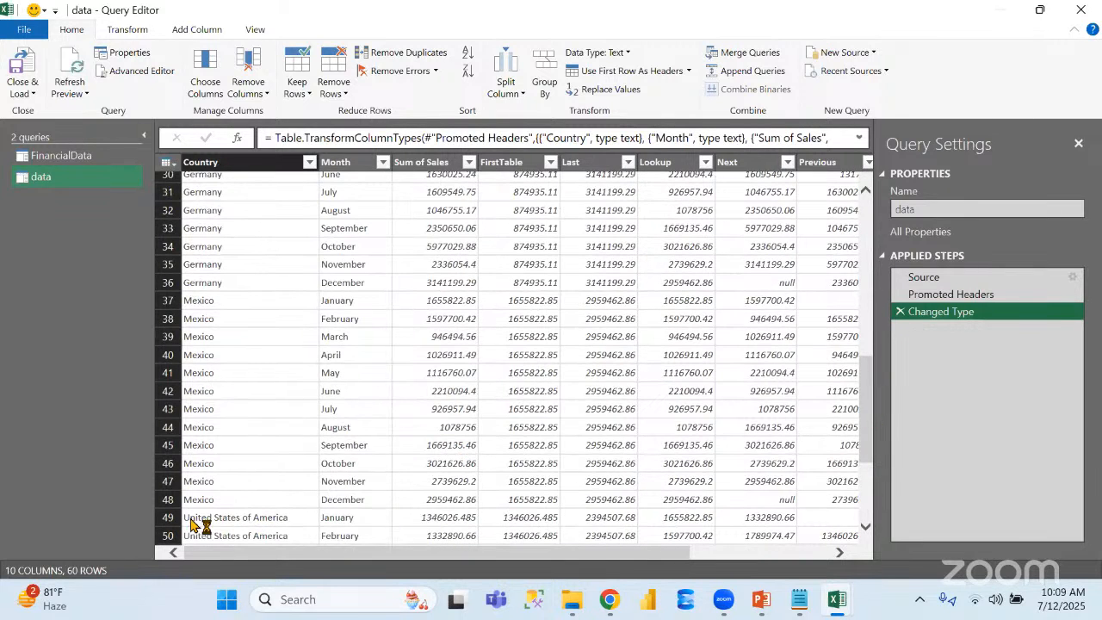
View the data type options for the Country column without changing the type, and check the FirstTable column's data type
left_click(198, 518)
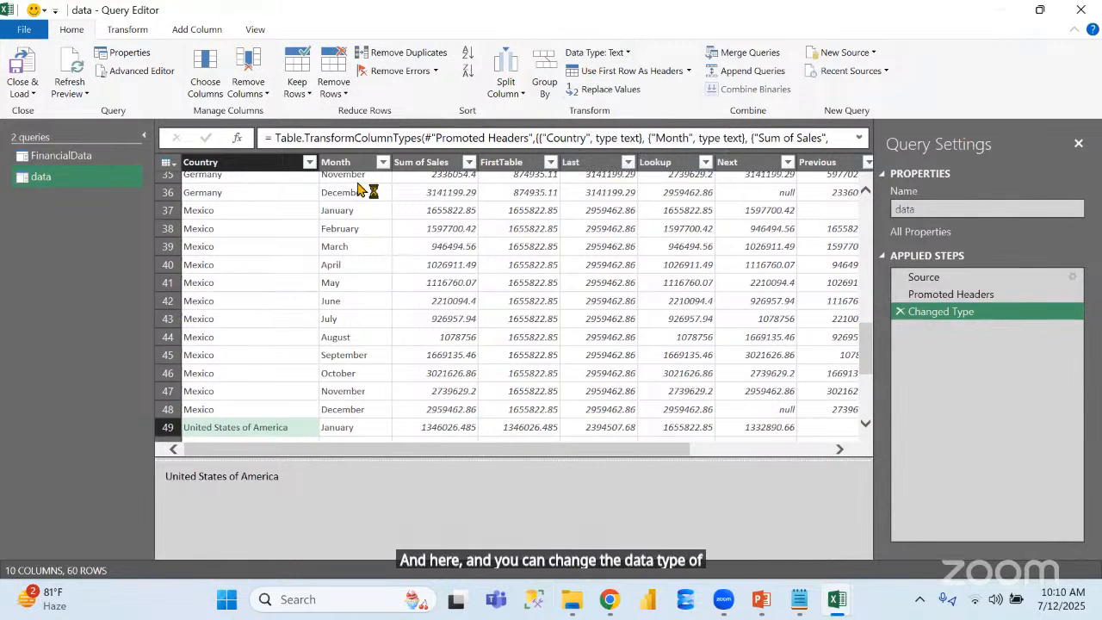
left_click(232, 165)
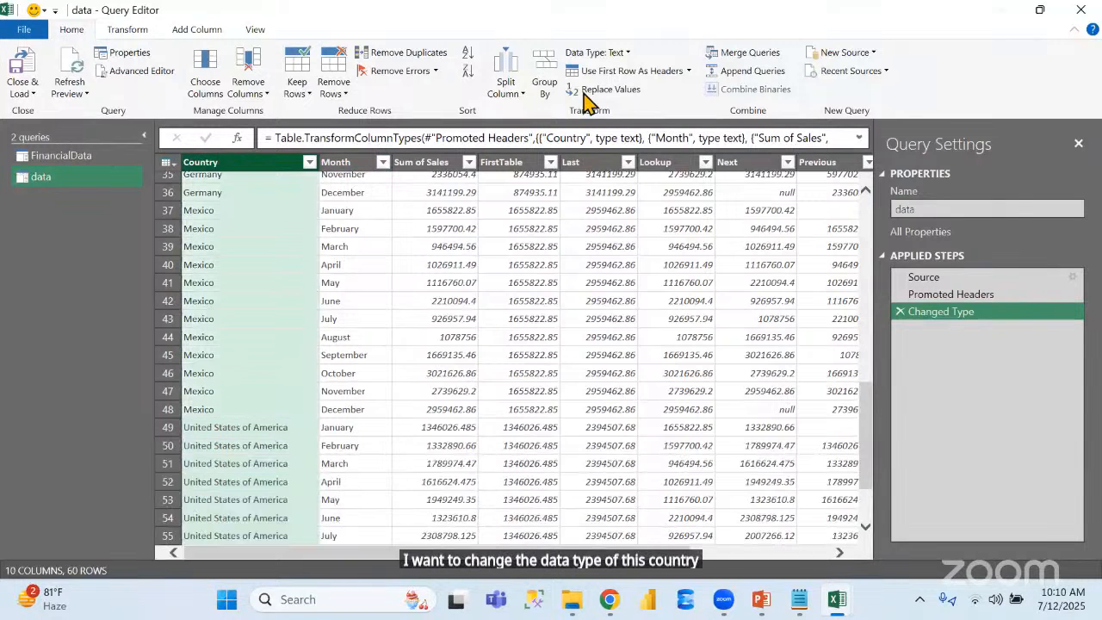
left_click(628, 55)
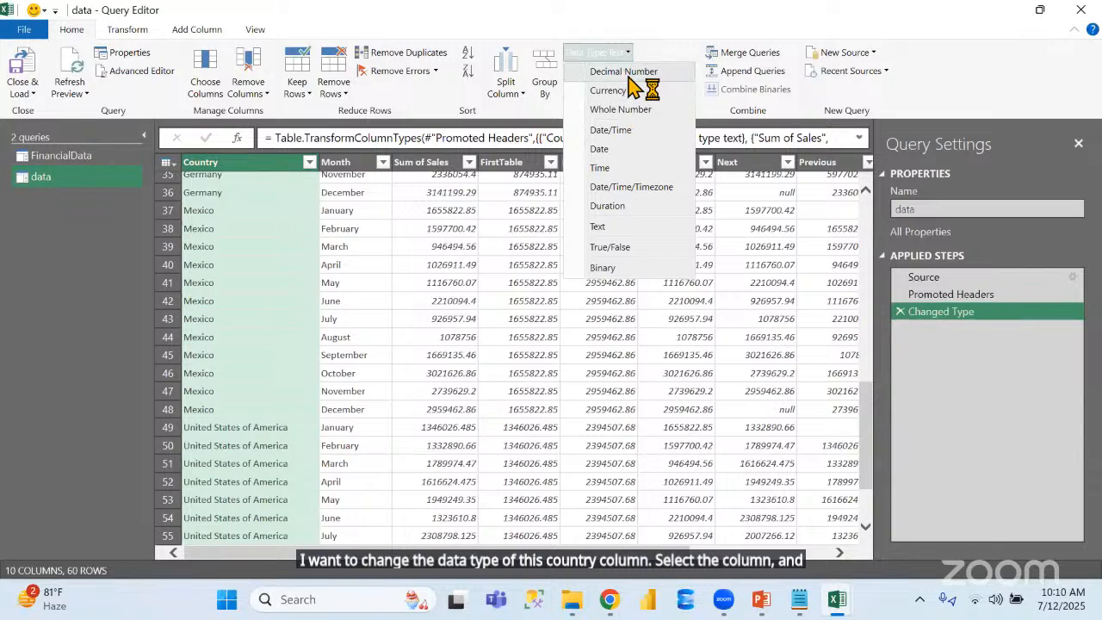
left_click(446, 375)
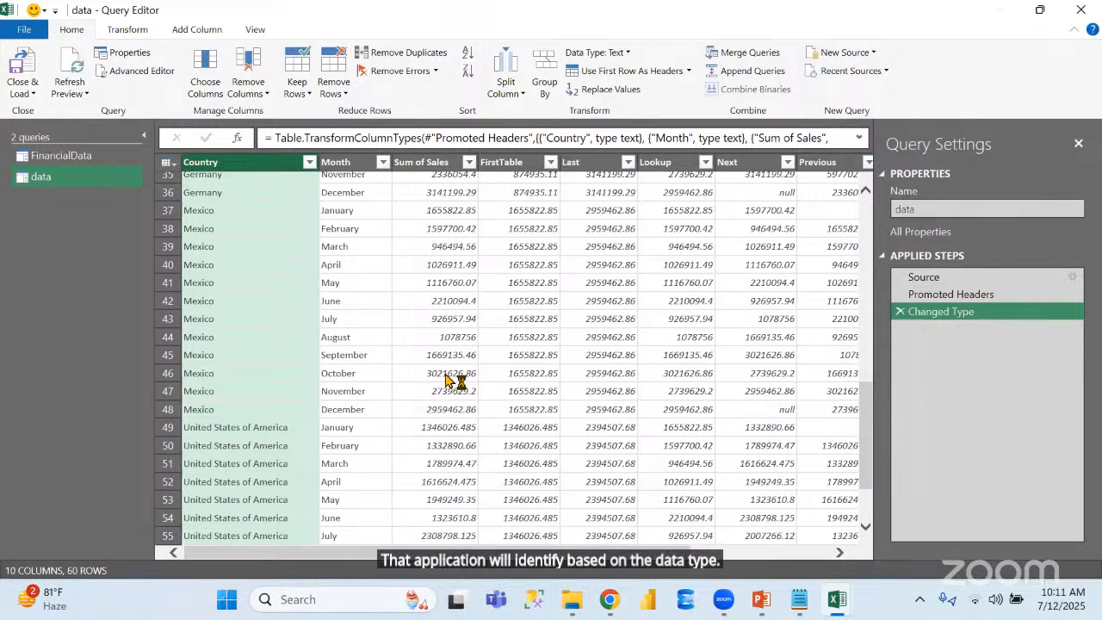
left_click(508, 162)
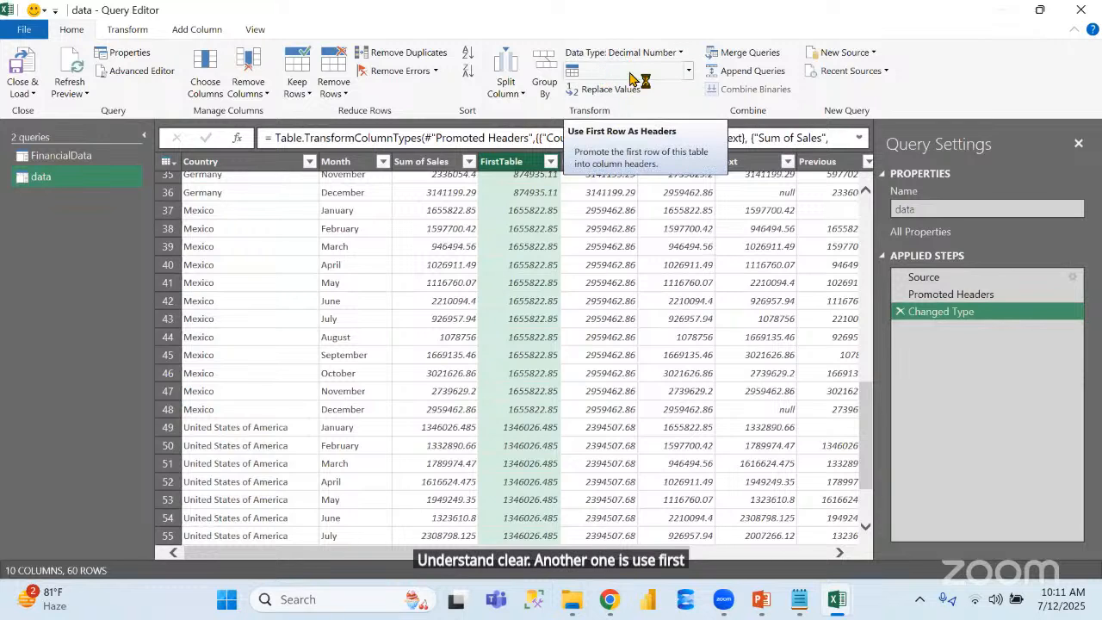
Promote the first row of the FinancialData query to column headers
left_click(89, 162)
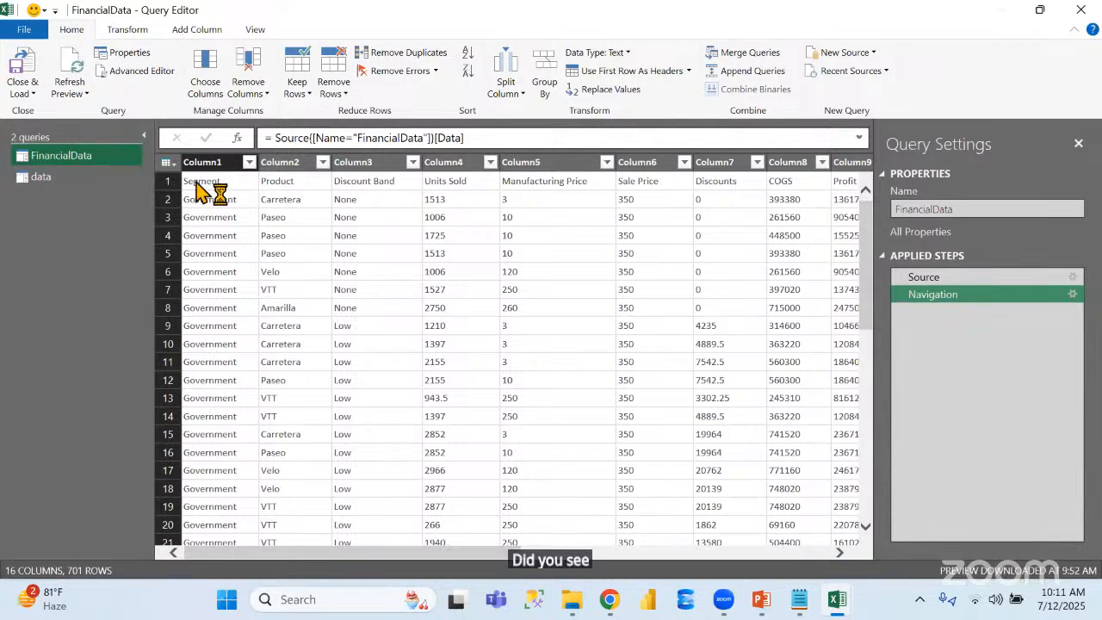
left_click(168, 181)
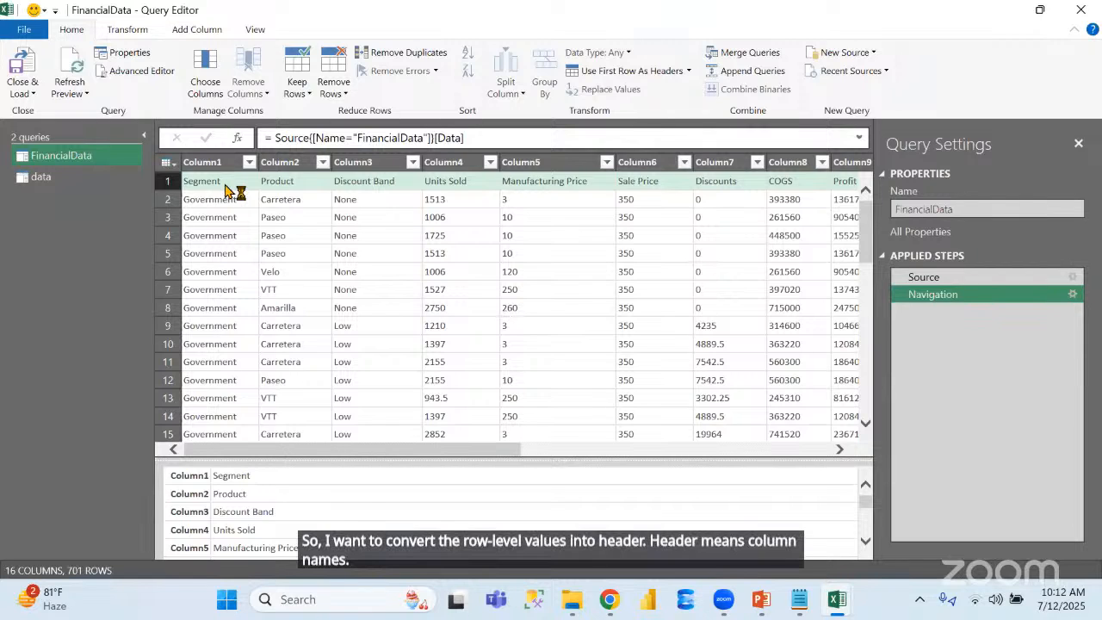
left_click(626, 75)
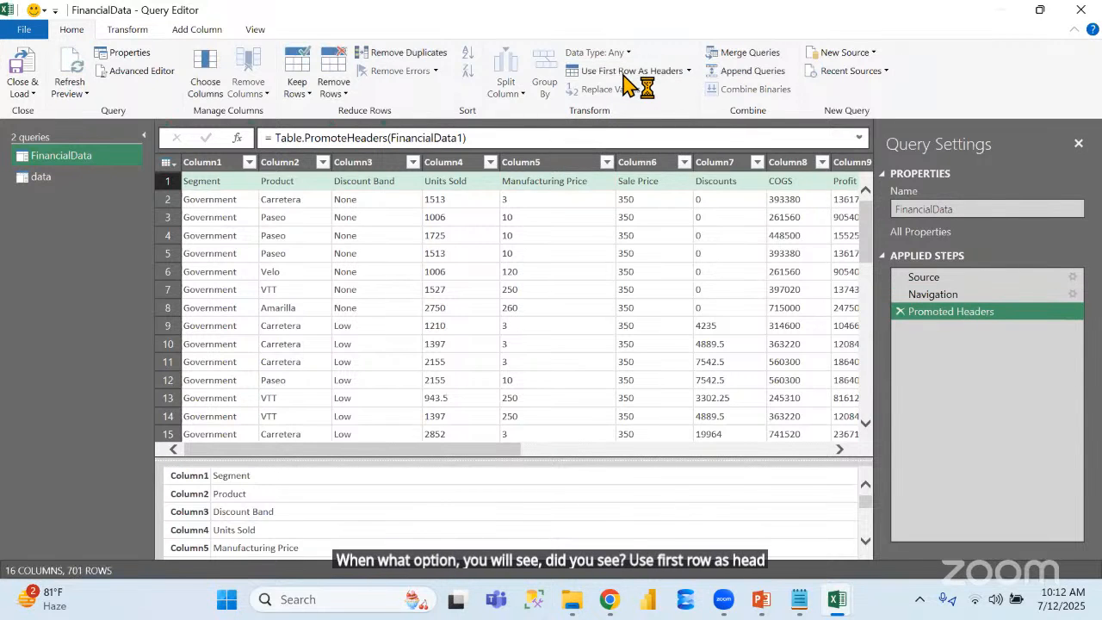
left_click(244, 169)
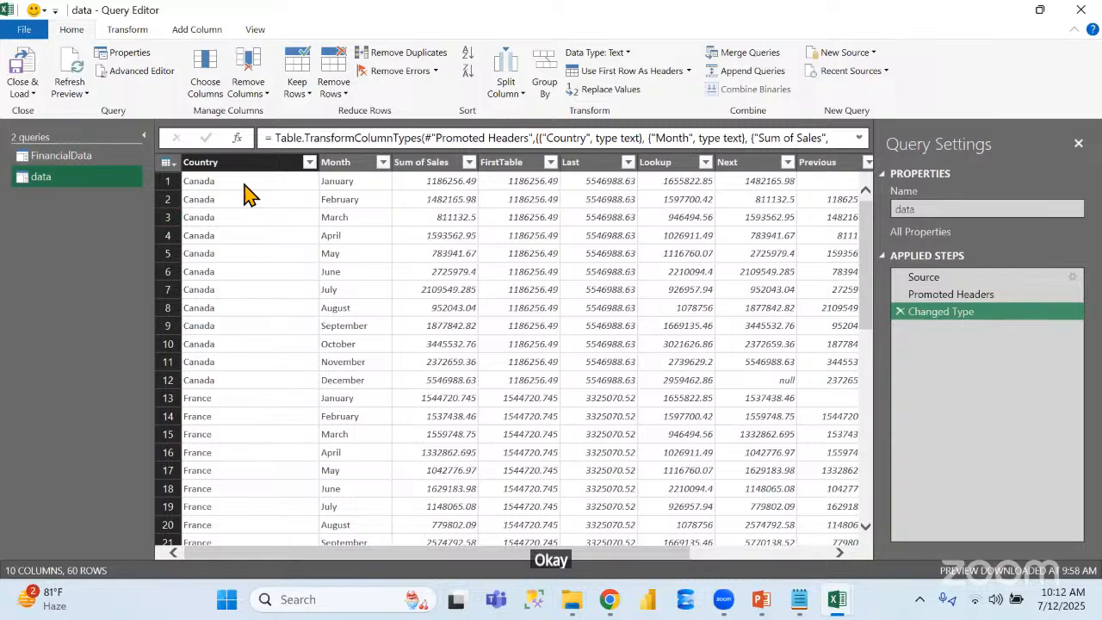
Replace Canada with CA in the data query's Country column, and delete the Replaced Value step
left_click(243, 184)
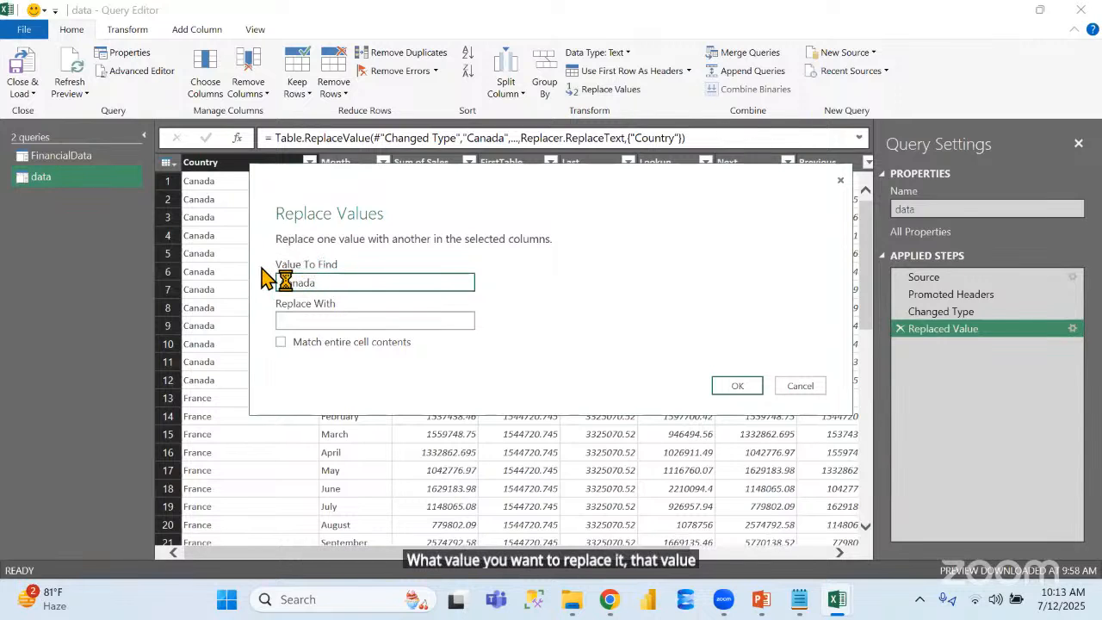
left_click(328, 319)
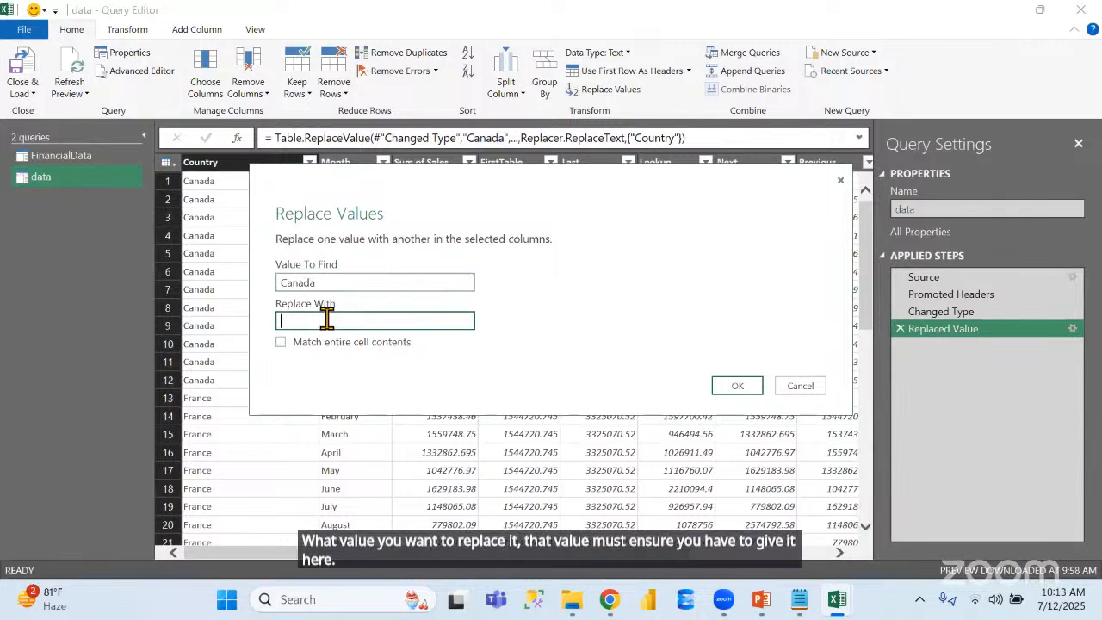
type("CA")
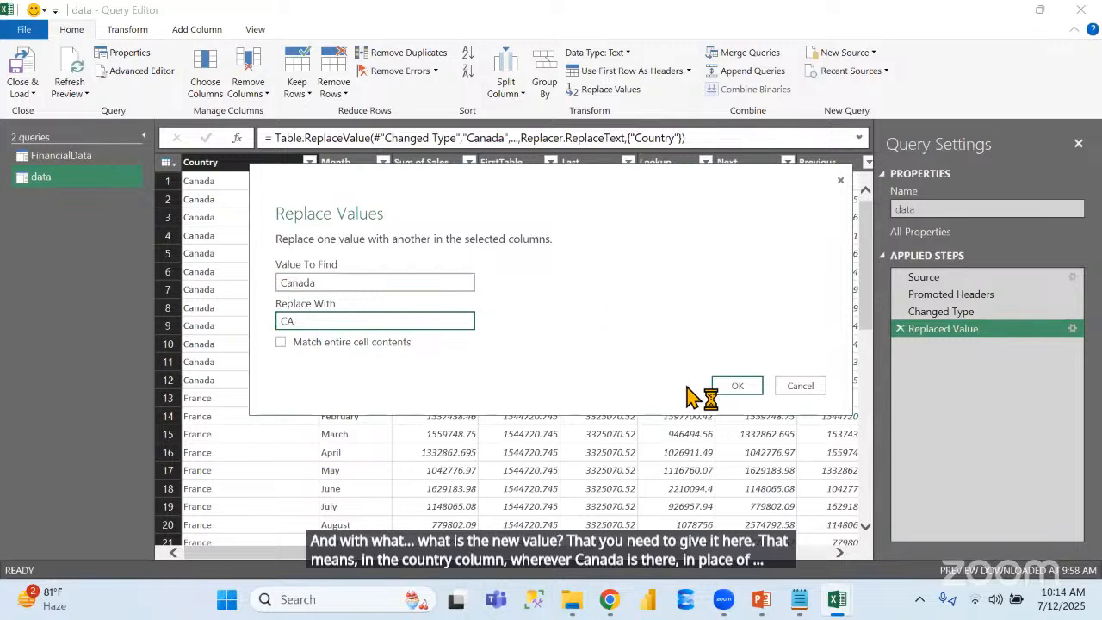
left_click(738, 387)
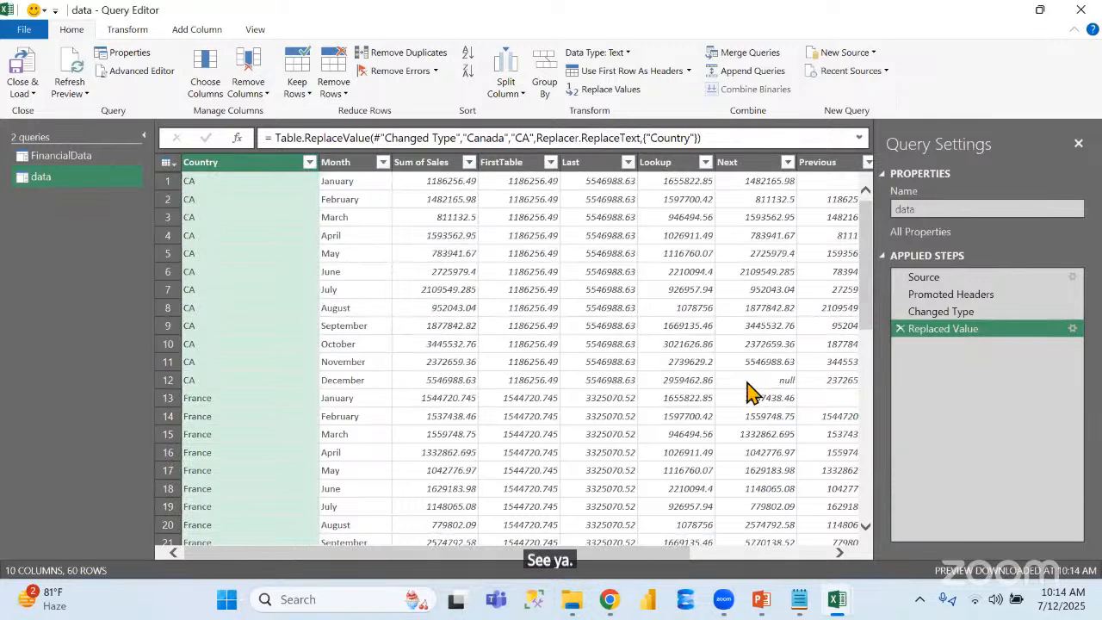
left_click(900, 330)
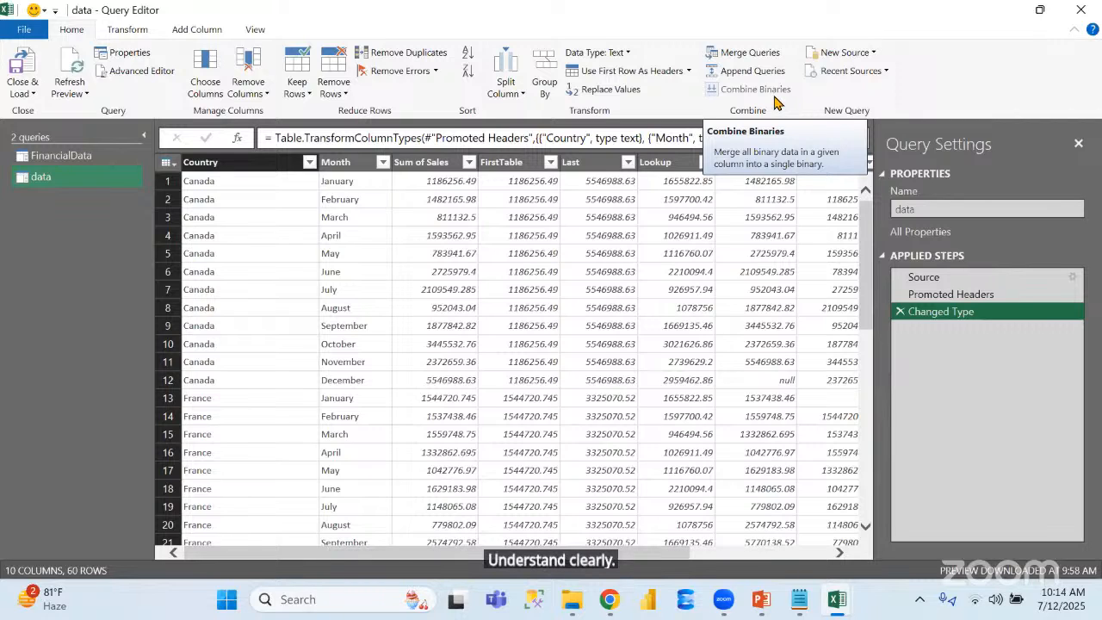
Open the Country, Month and Sum of Sales column names for renaming, leaving each without entering a new name
left_click(757, 73)
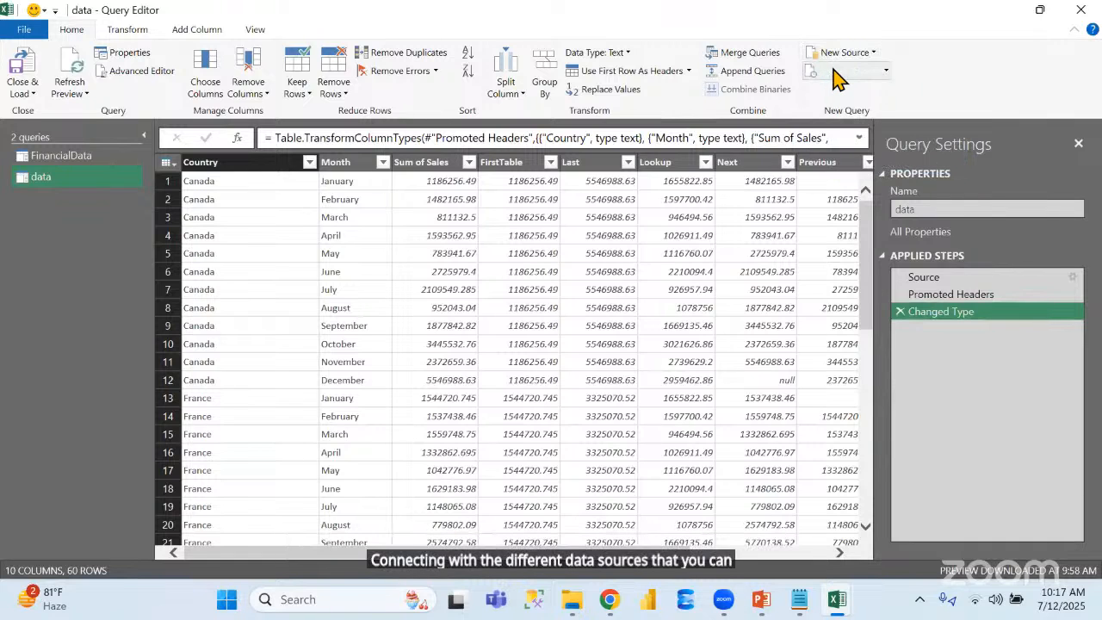
left_click(129, 29)
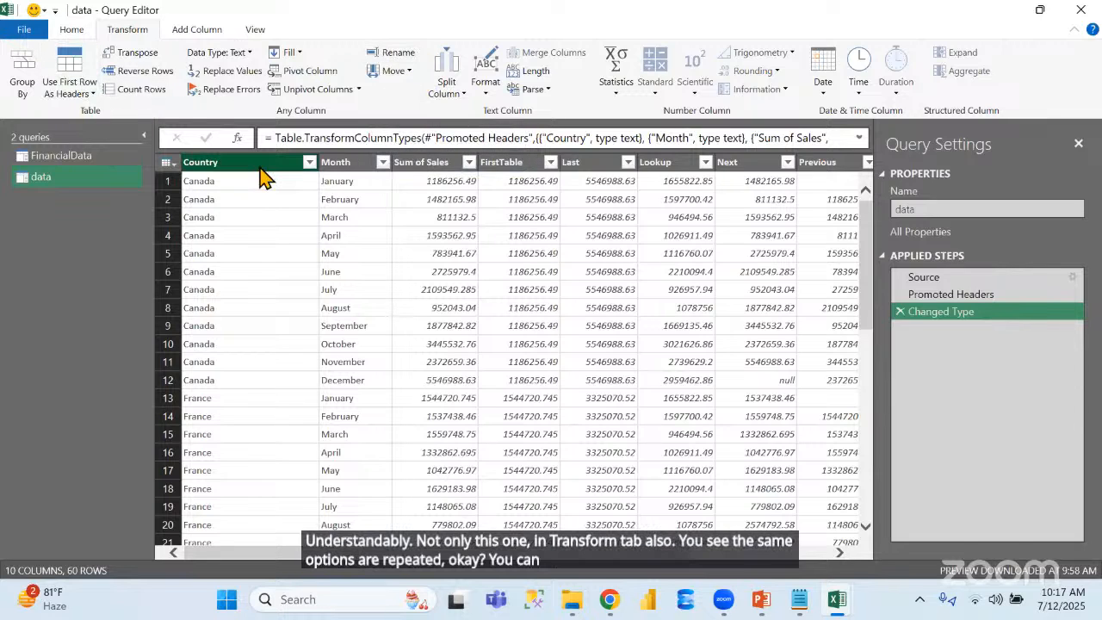
left_click(401, 52)
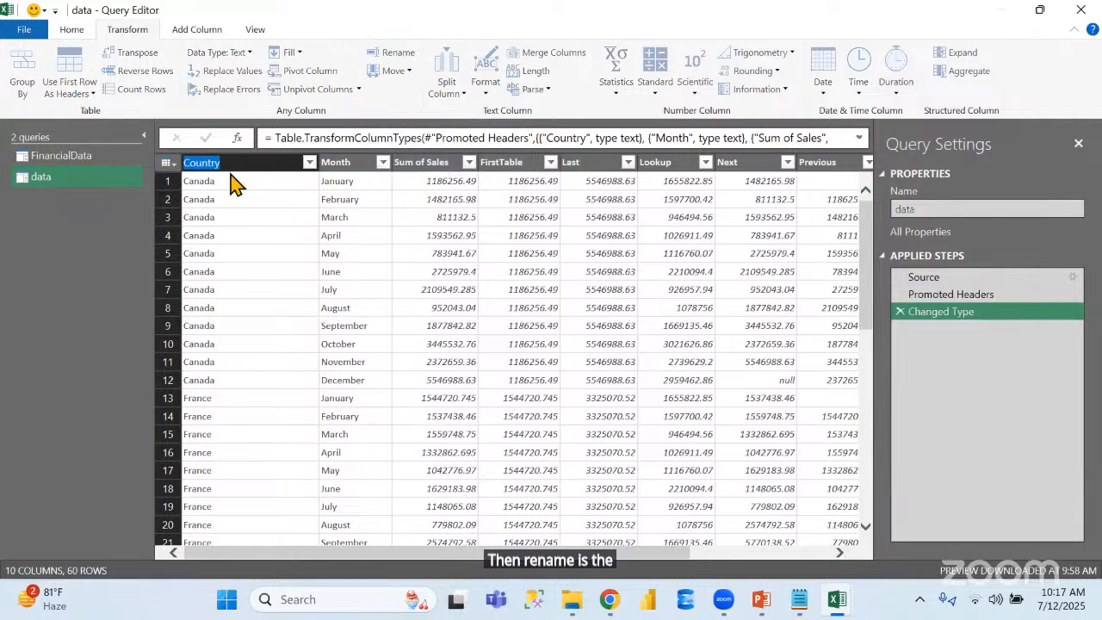
left_click(341, 162)
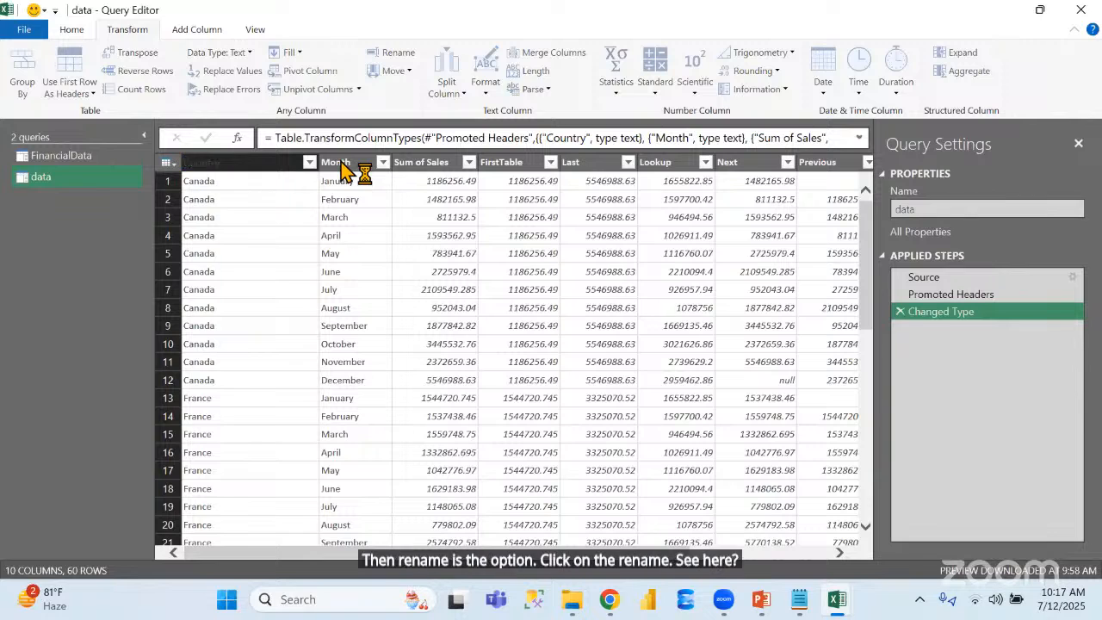
double_click(342, 162)
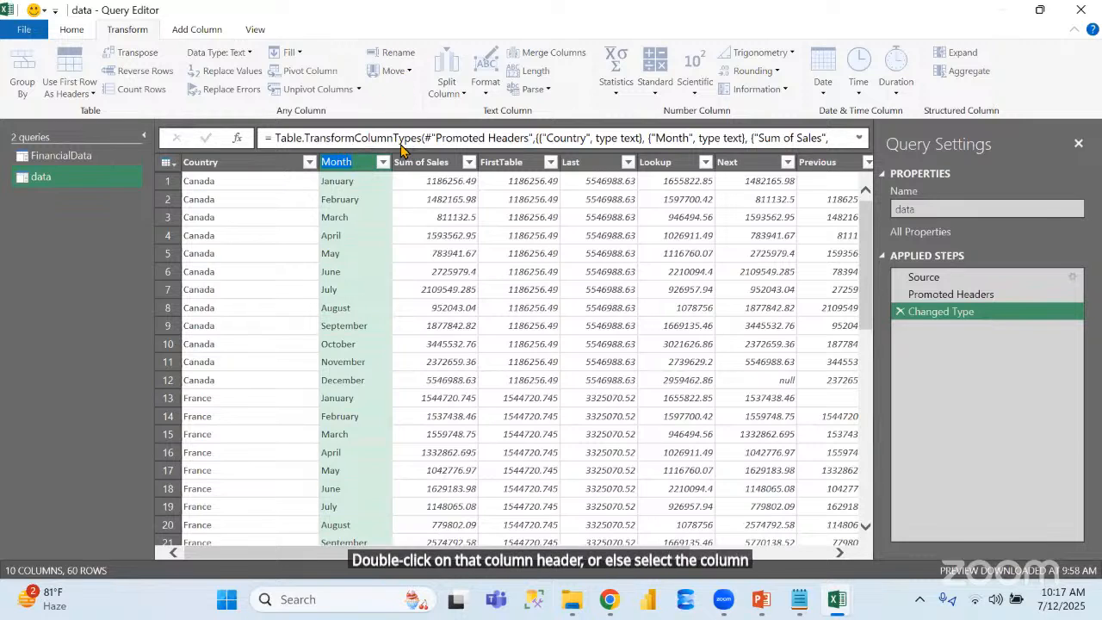
left_click(450, 165)
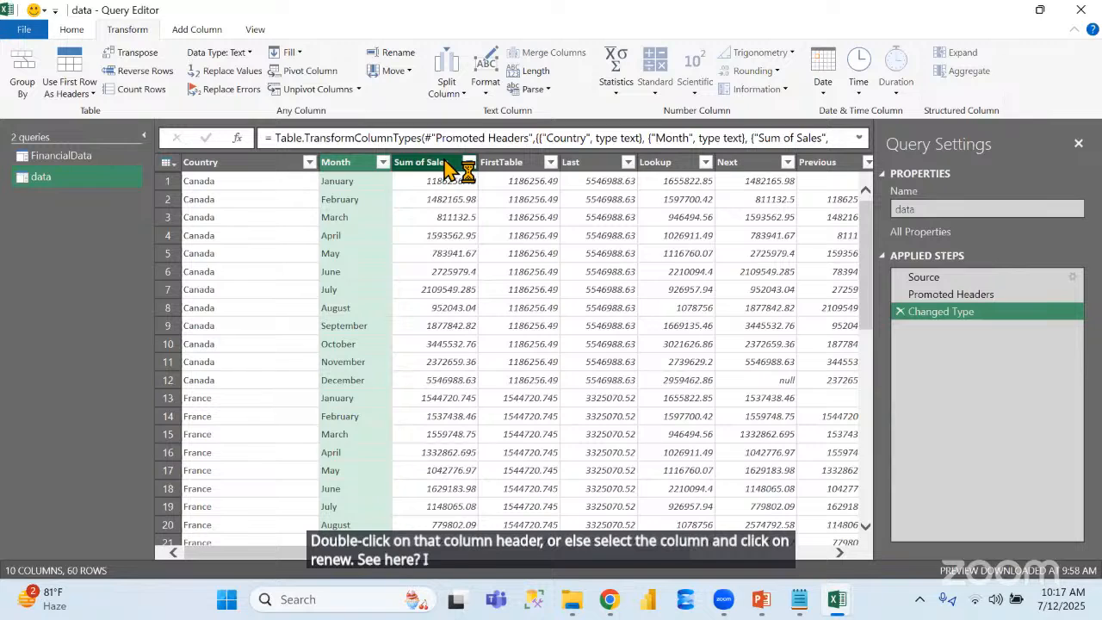
double_click(455, 164)
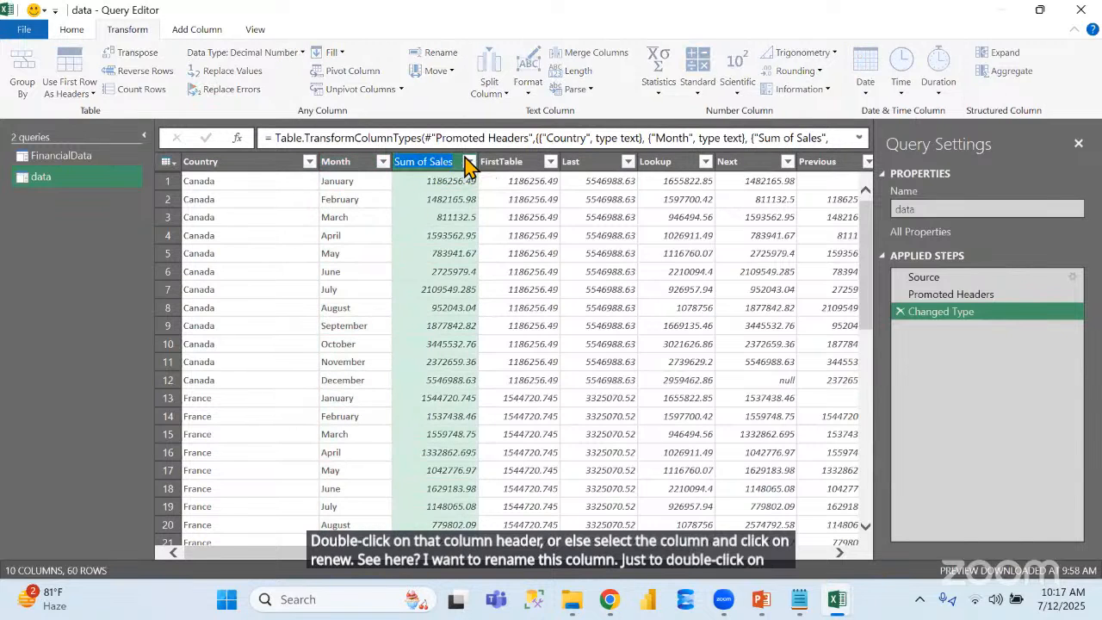
left_click(515, 167)
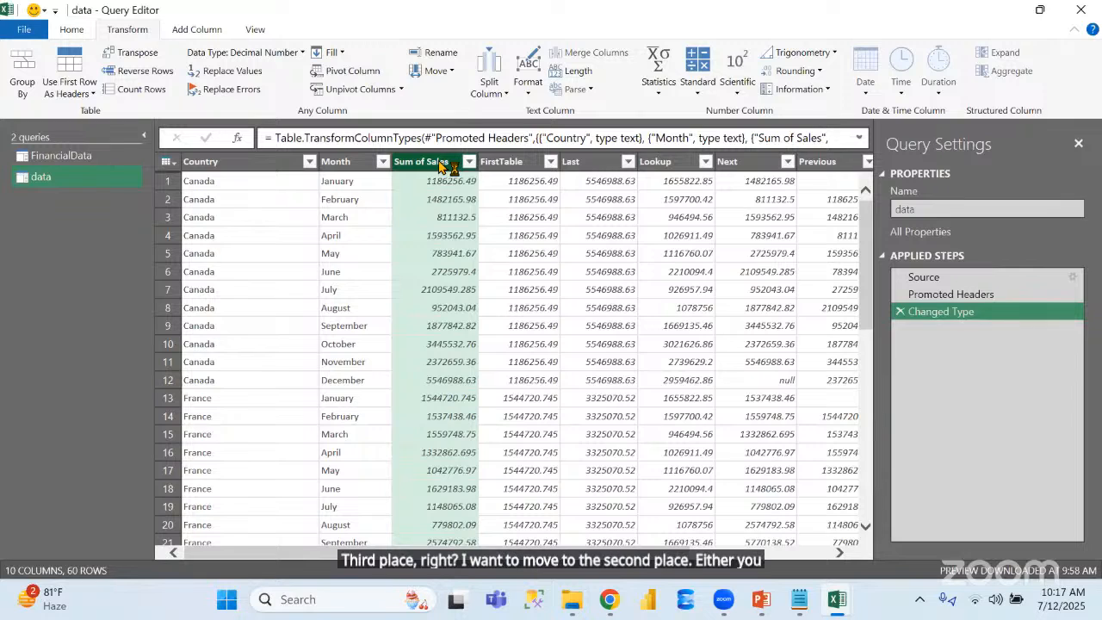
Move the Sum of Sales column ahead of Month, and delete the Reordered Columns step
left_click_drag(441, 164, 363, 177)
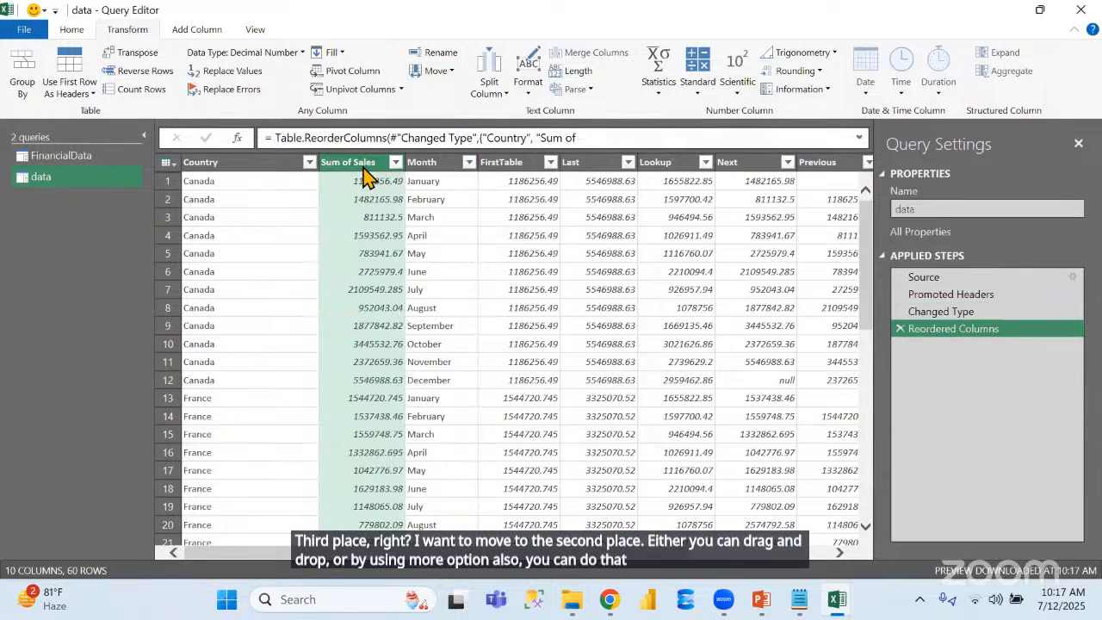
left_click(445, 71)
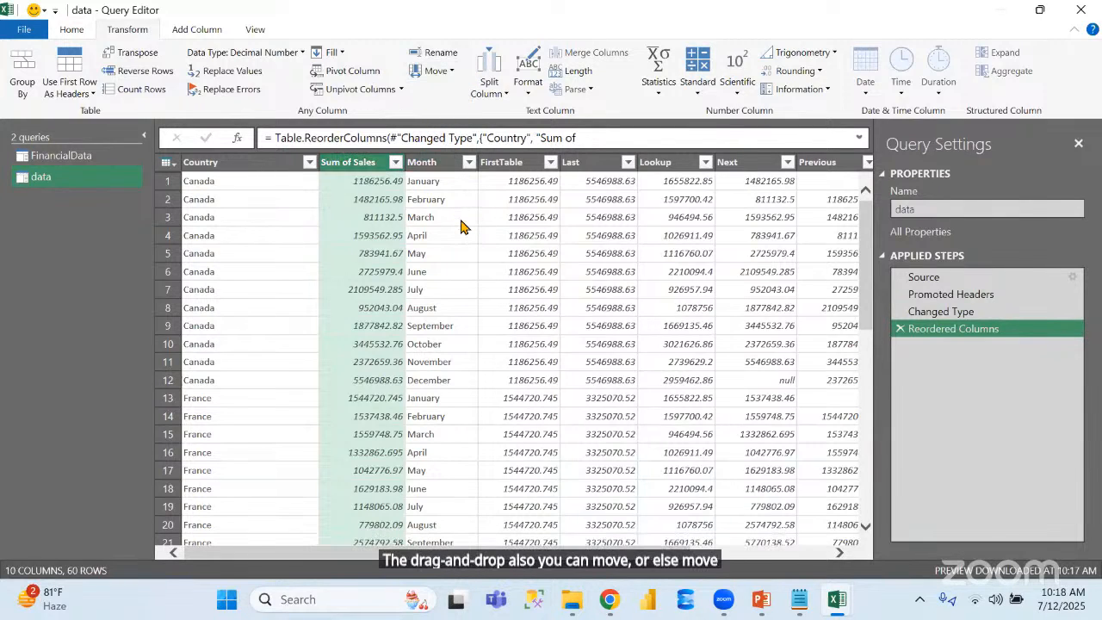
left_click(492, 69)
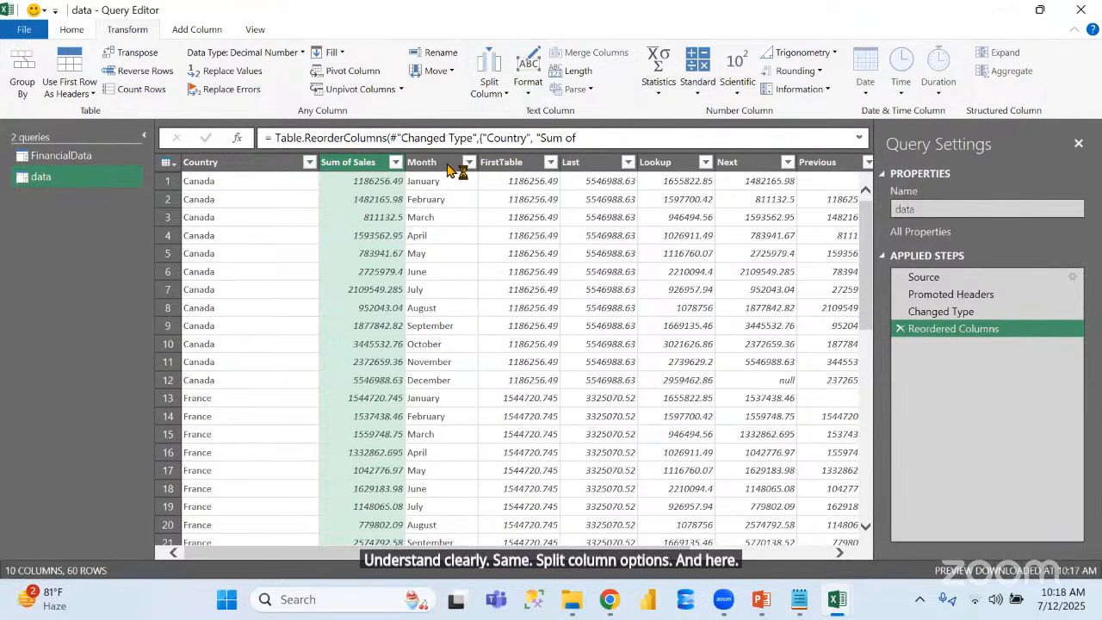
left_click(900, 328)
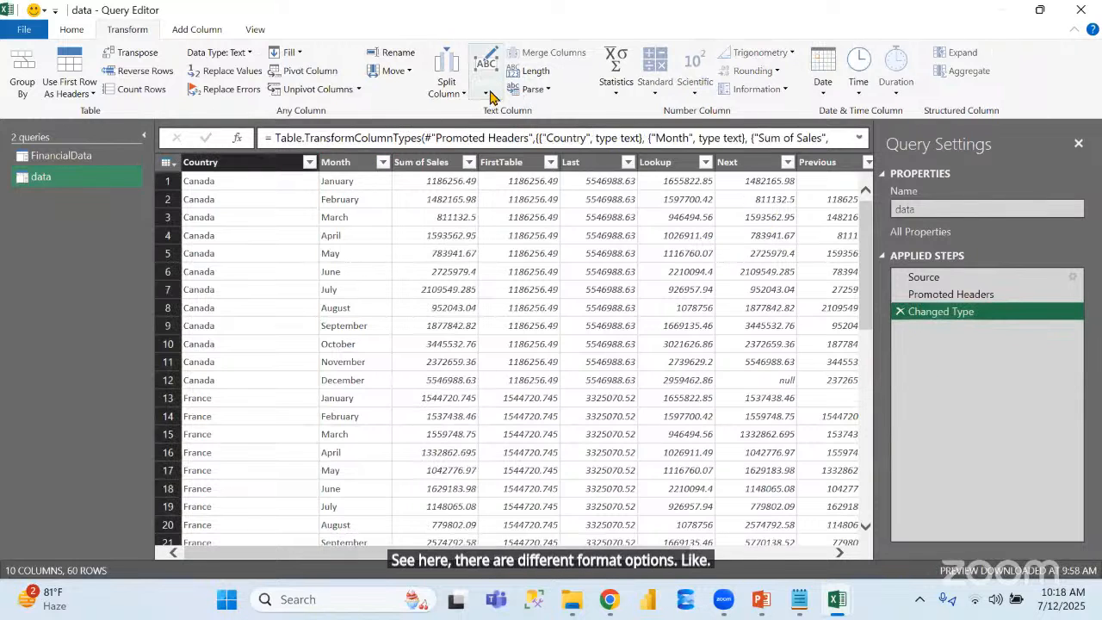
View the text format options available for the Country column without applying one
left_click(487, 93)
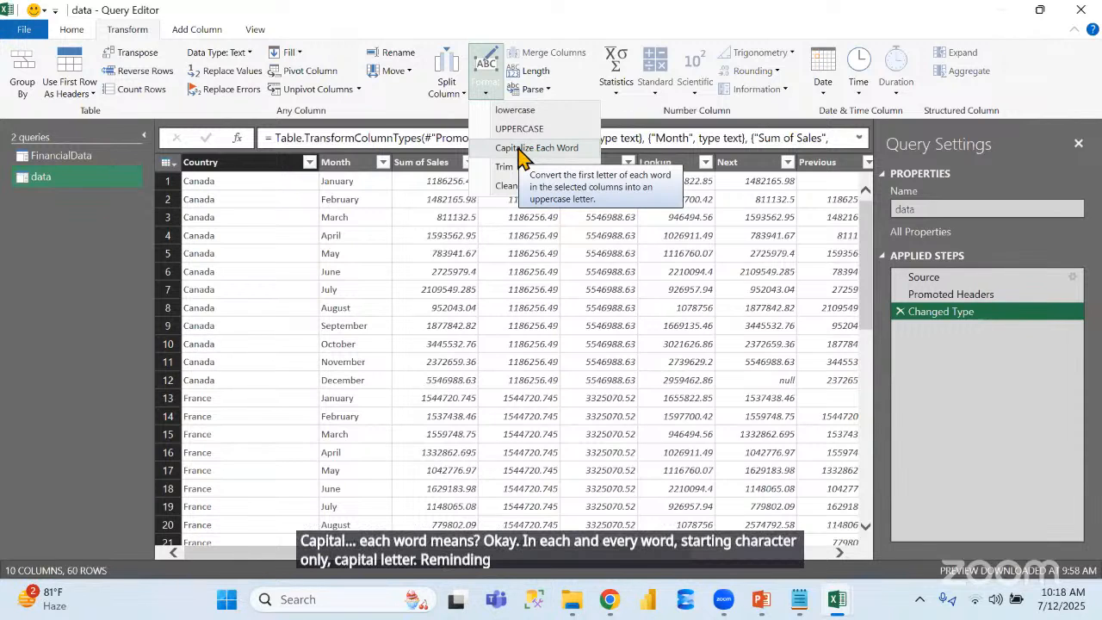
left_click(943, 364)
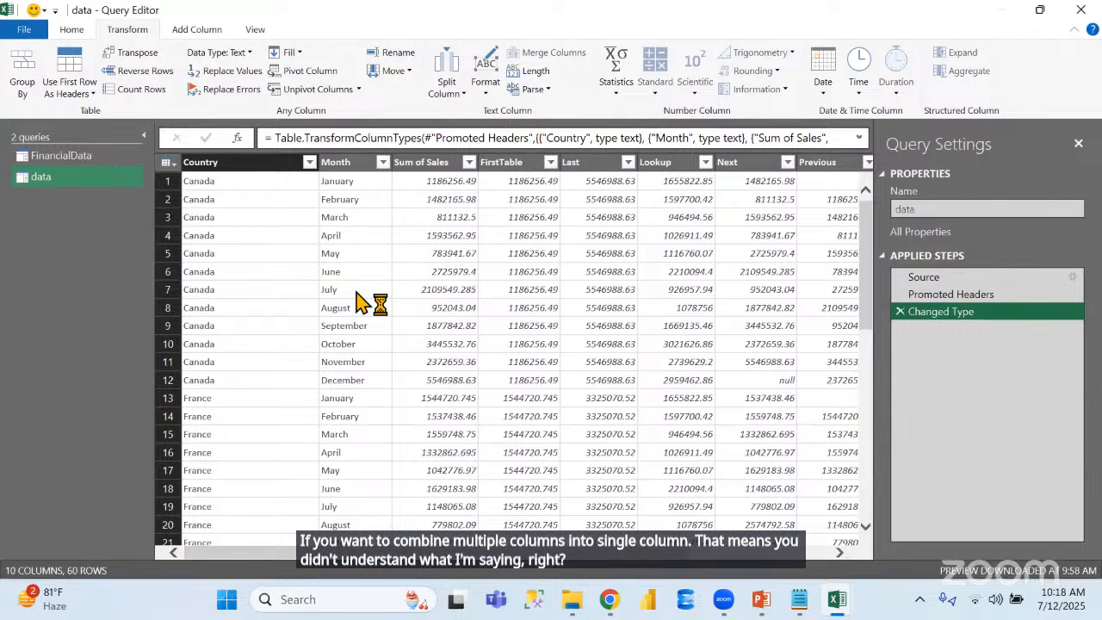
Merge the Country and Month columns with no separator into a column named Merged, and delete the Merged Columns step
left_click(238, 165)
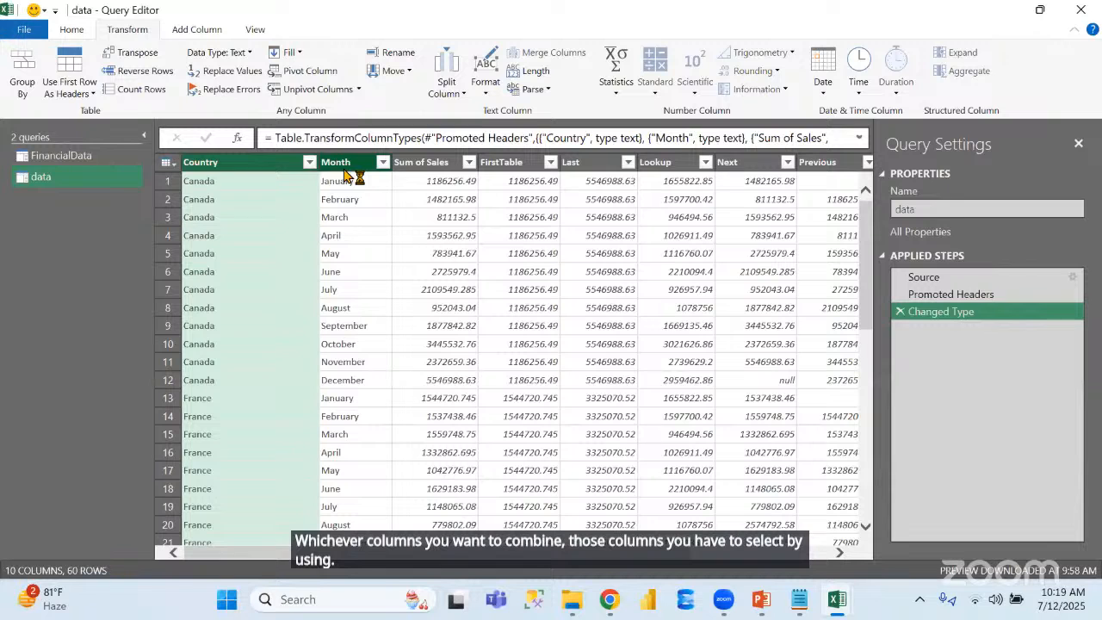
left_click(344, 164, "ctrl")
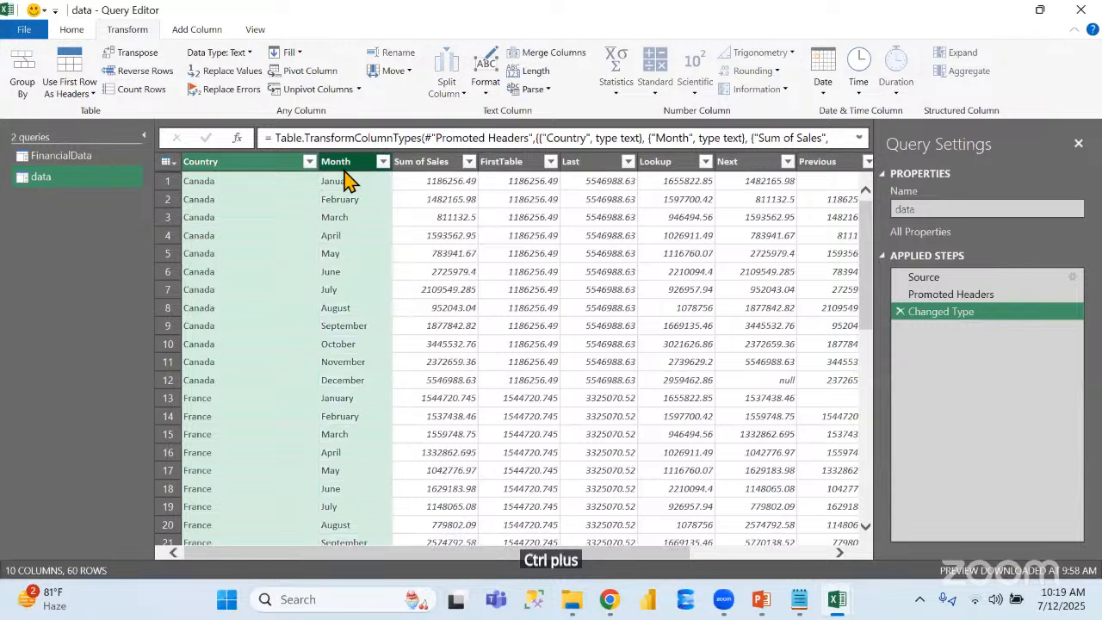
left_click(560, 55)
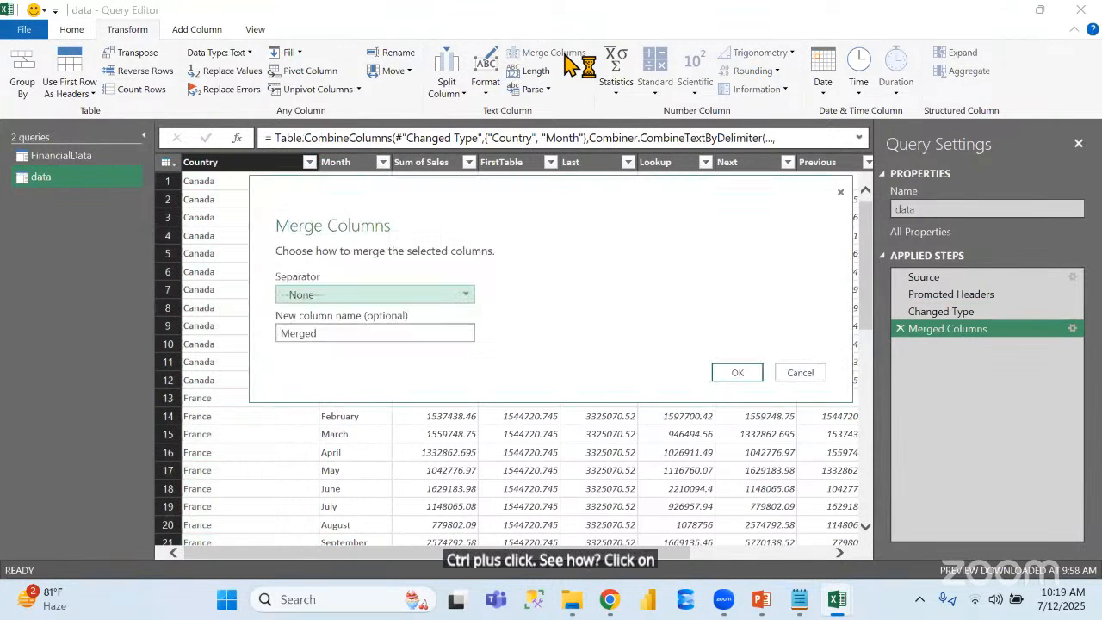
left_click(737, 373)
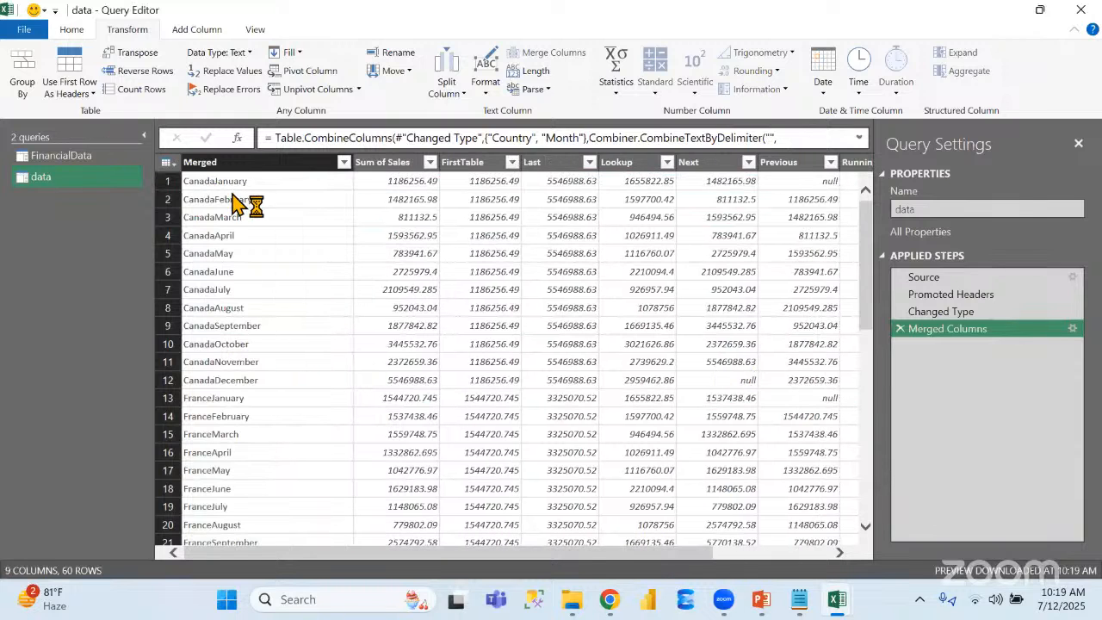
left_click(902, 329)
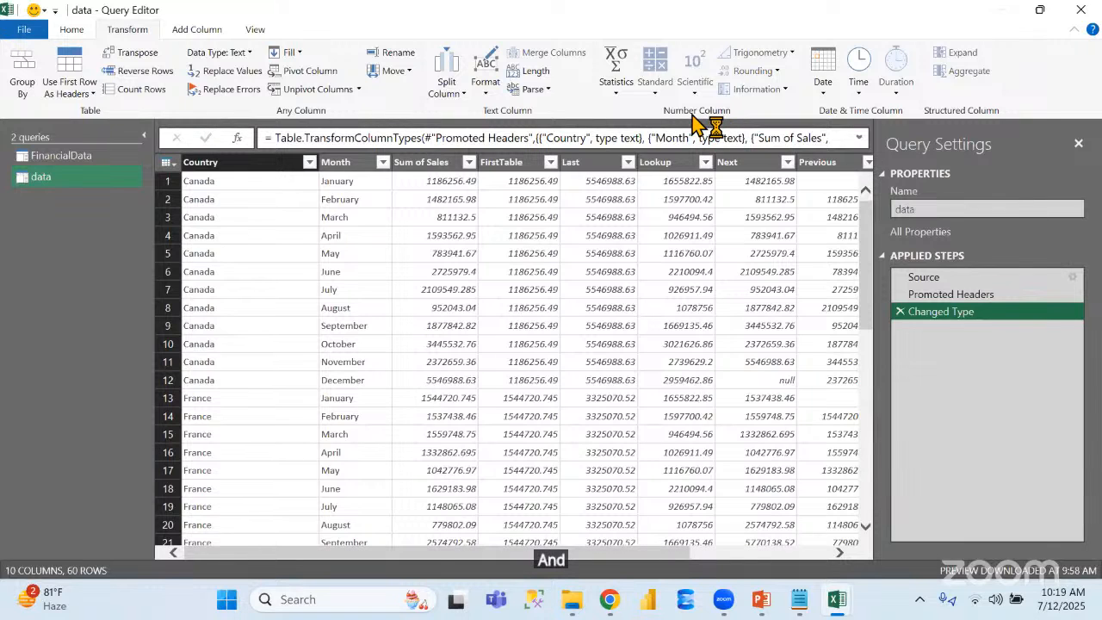
Close the Query Editor and load the queries into the workbook
left_click(68, 32)
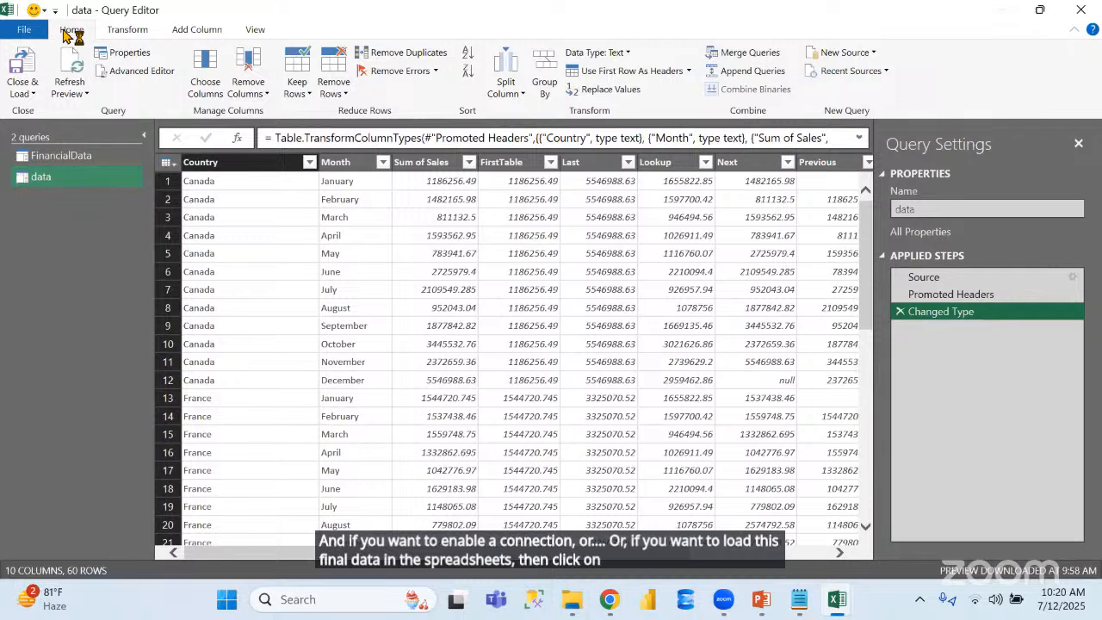
left_click(25, 91)
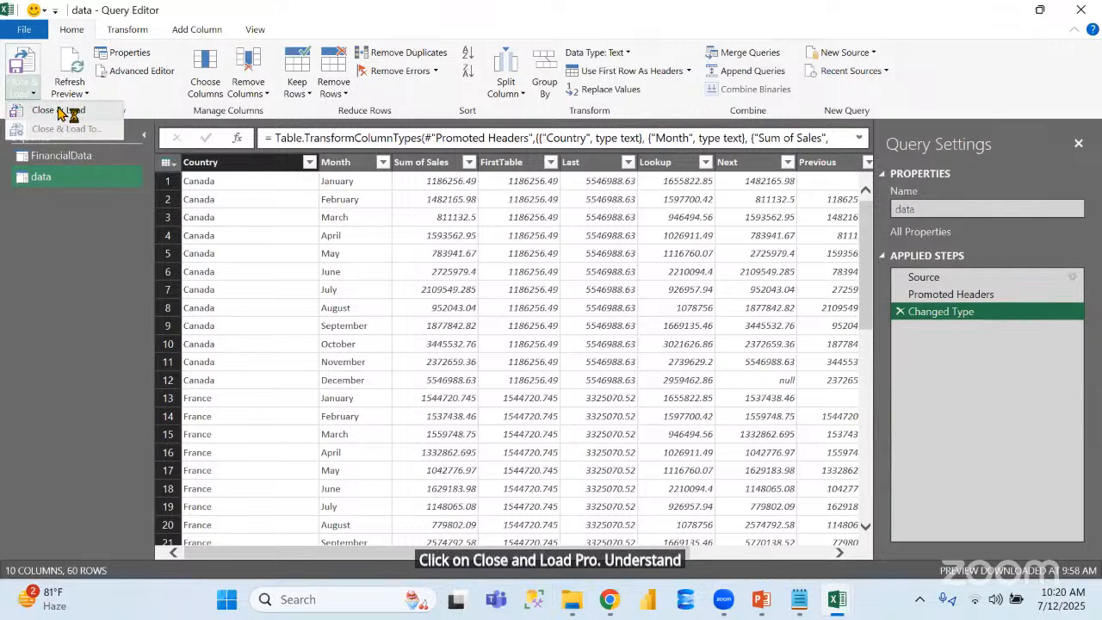
left_click(62, 111)
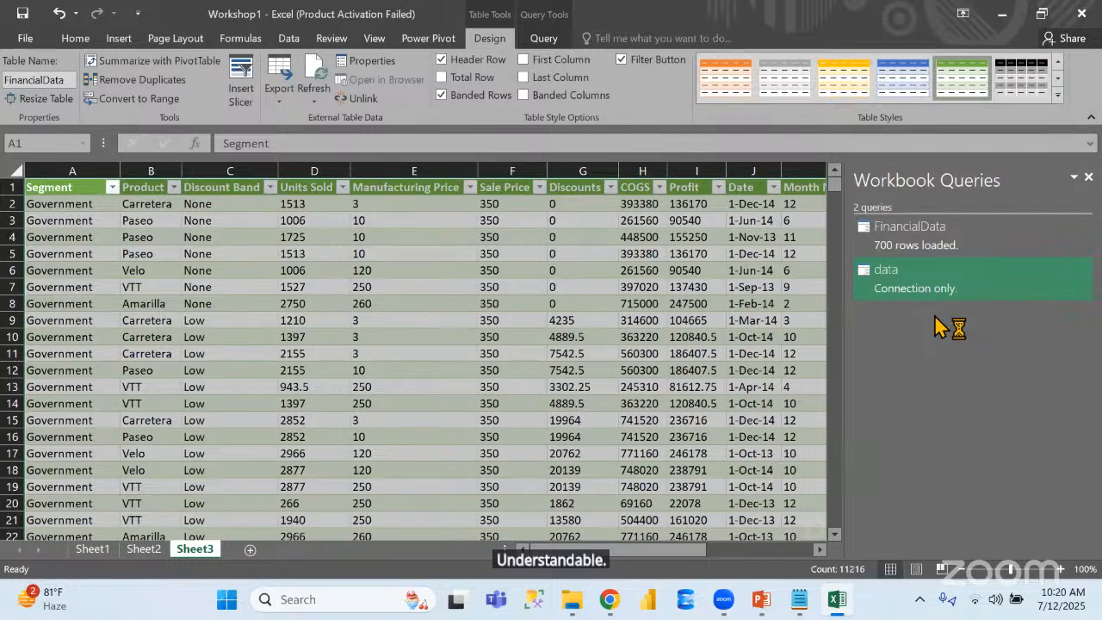
Load the connection-only data query as a table in a new worksheet
mouse_move(913, 289)
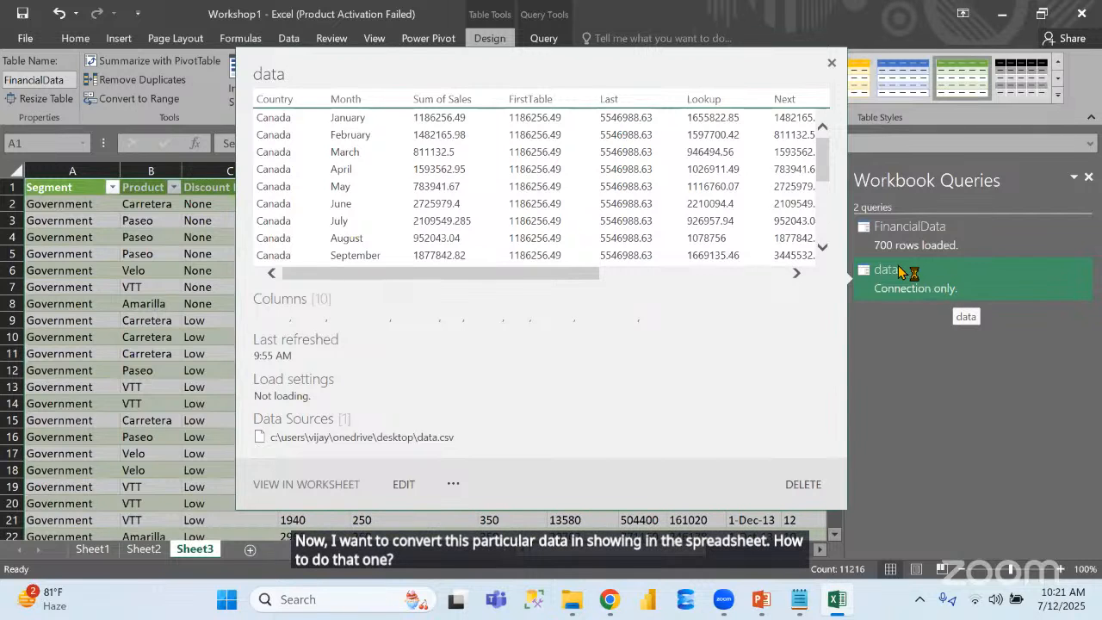
right_click(899, 271)
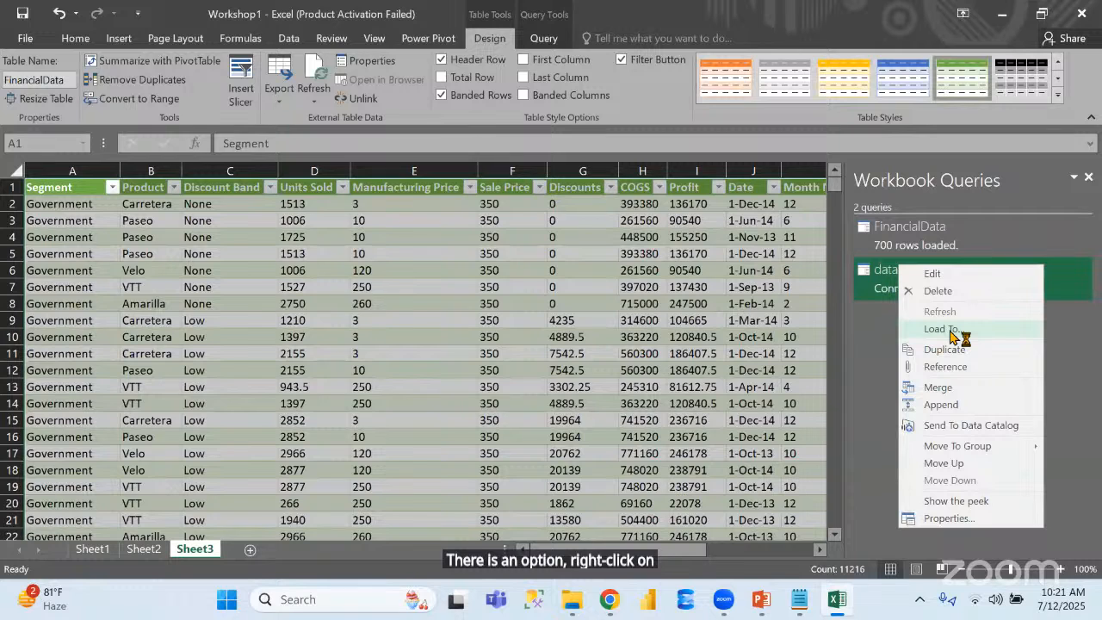
left_click(942, 329)
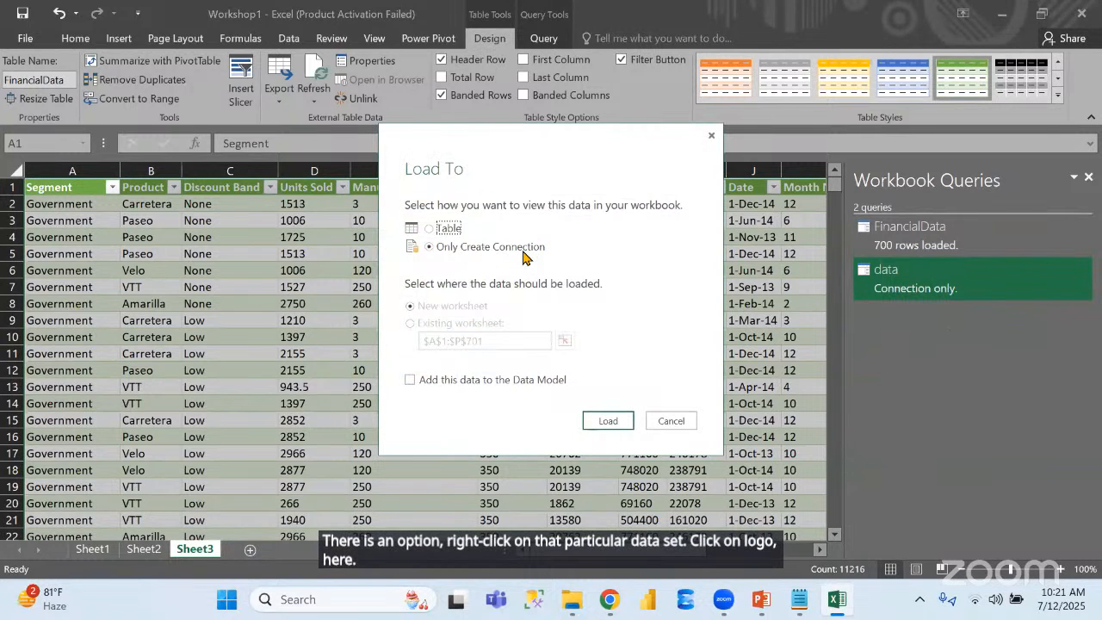
left_click(439, 231)
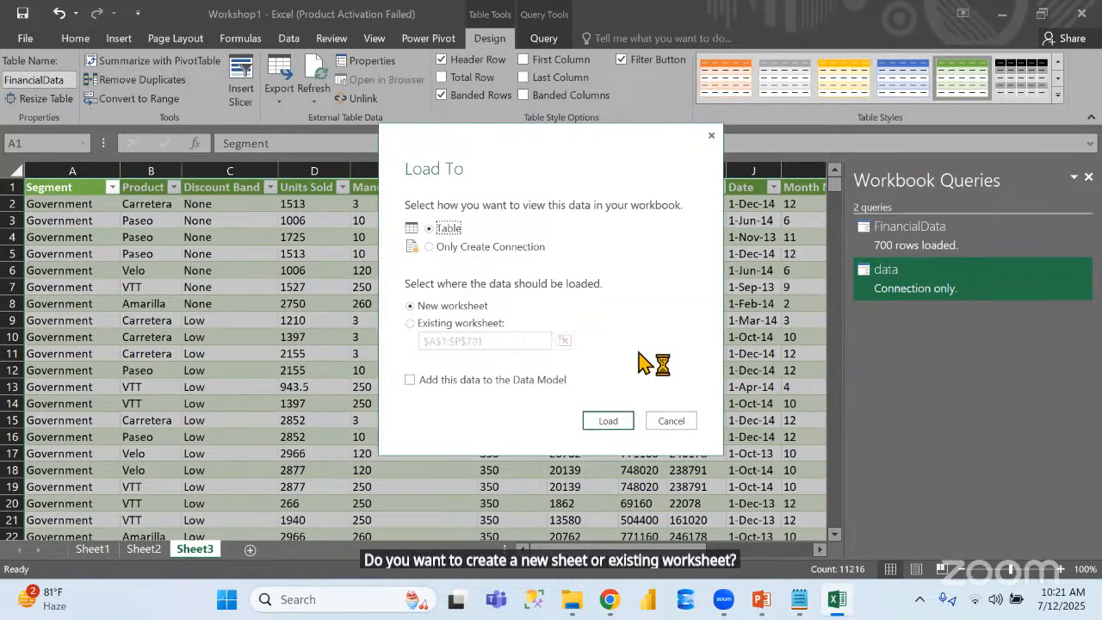
left_click(625, 423)
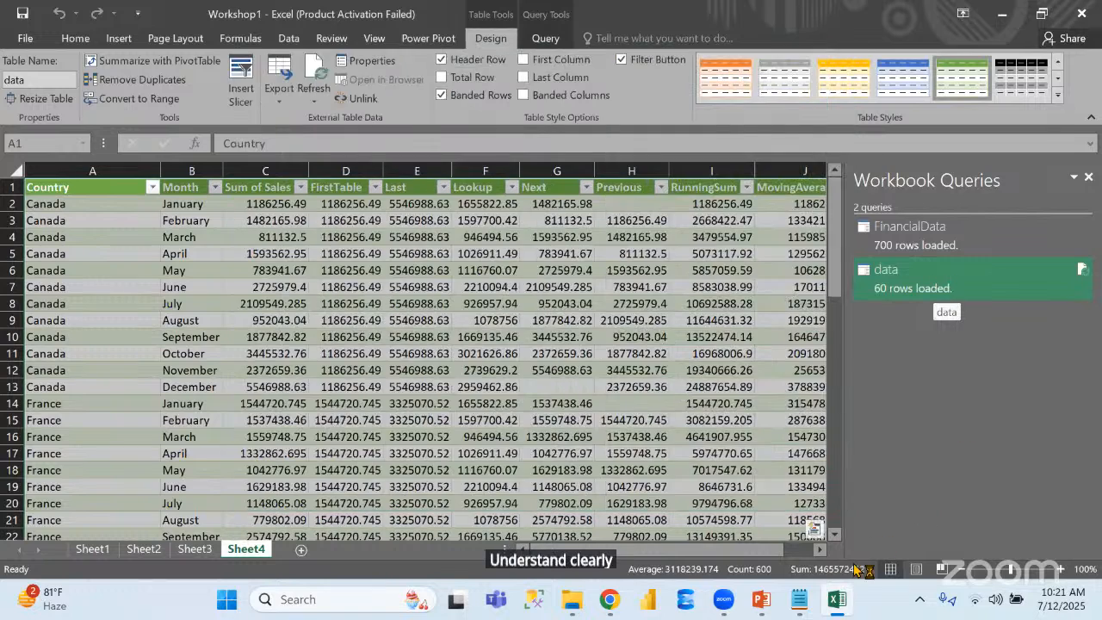
Switch to the Data analytics ppt slide show in PowerPoint and advance two slides from the Introduction to the Excel slide
left_click(764, 601)
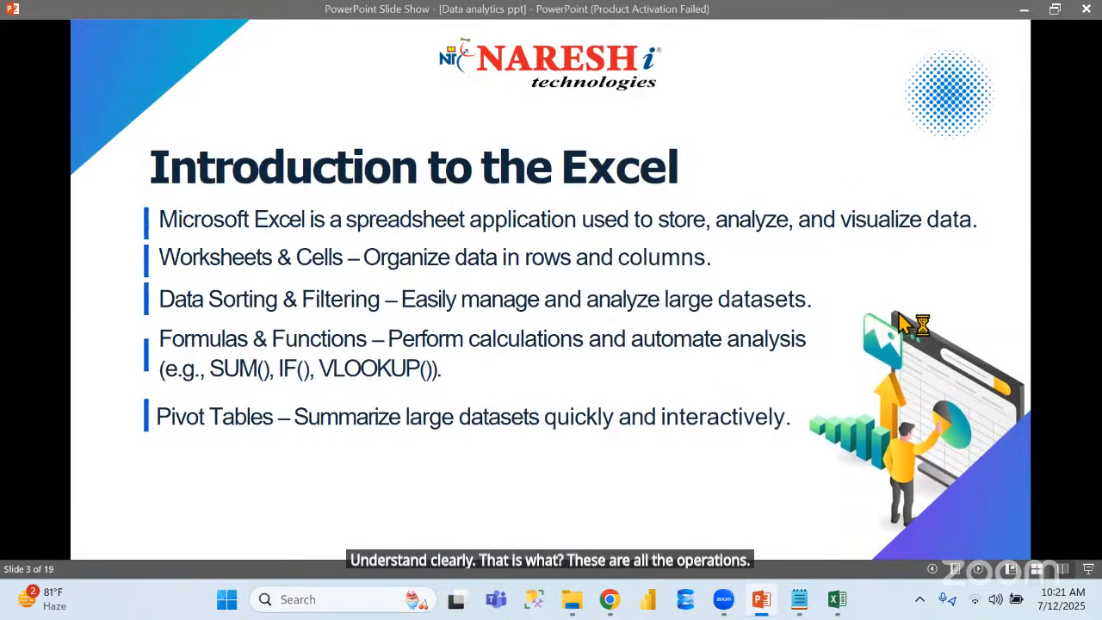
left_click(898, 314)
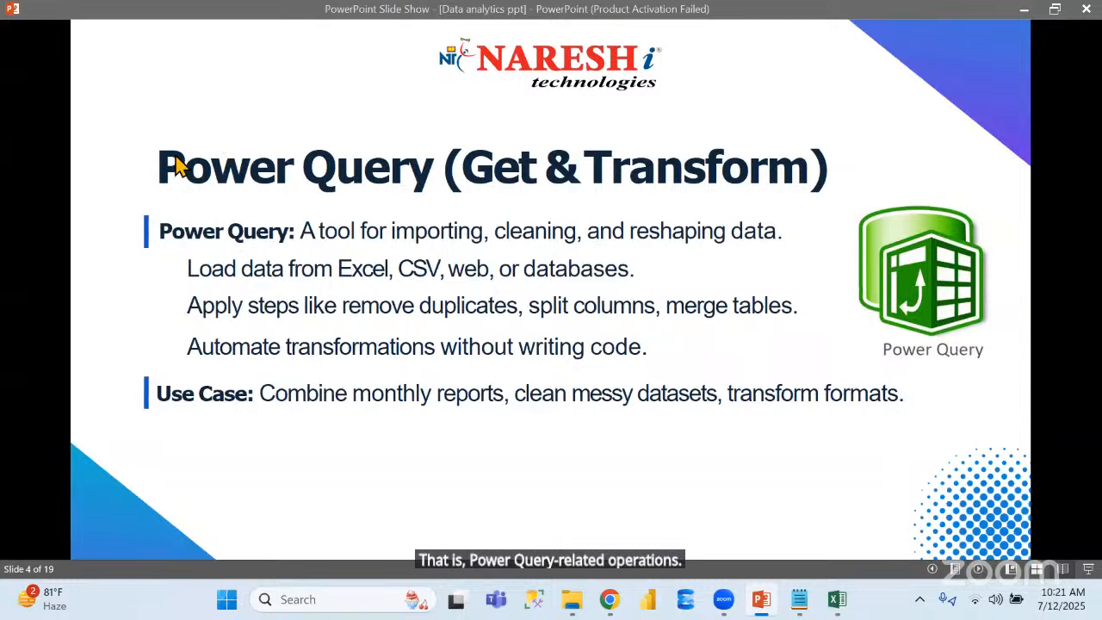
key("Right")
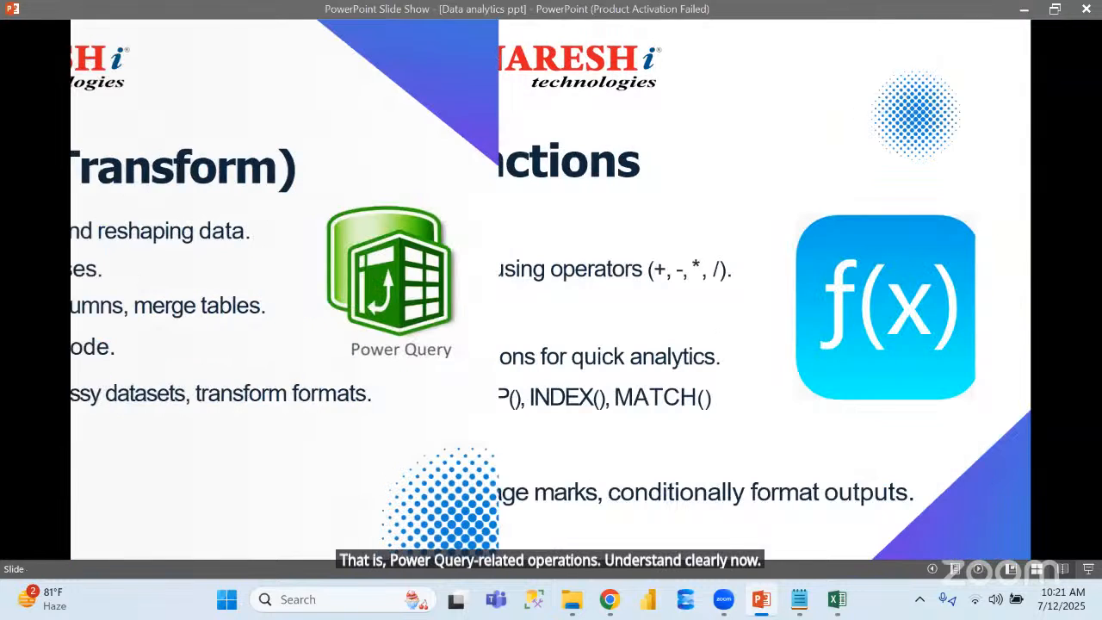
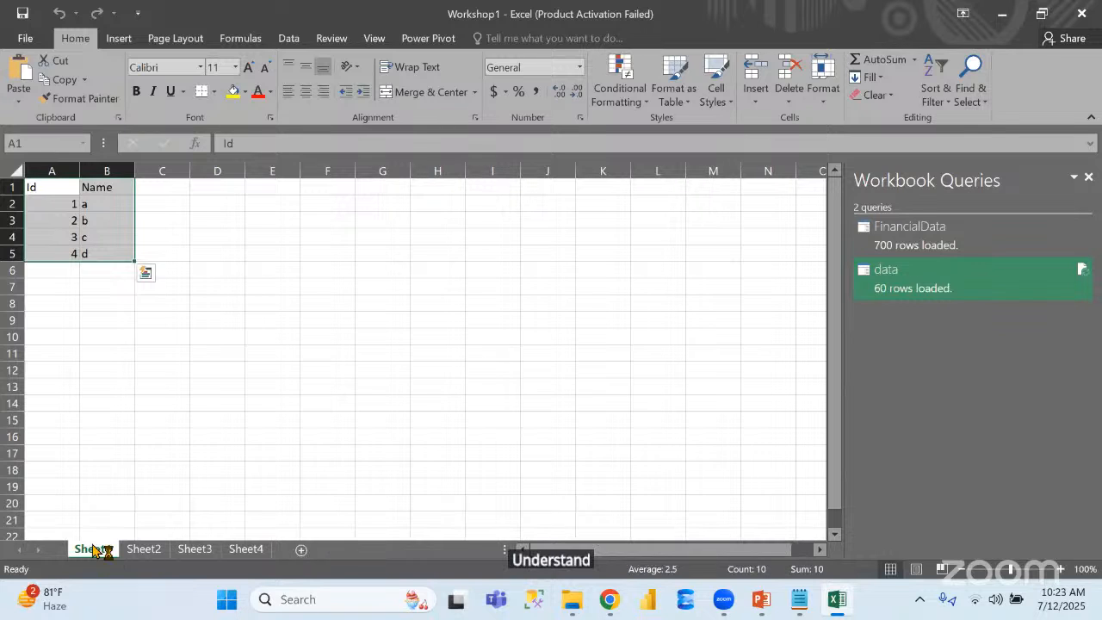
Enter =SUM(A2:A5) in cell A6 to total the Id values
left_click(66, 272)
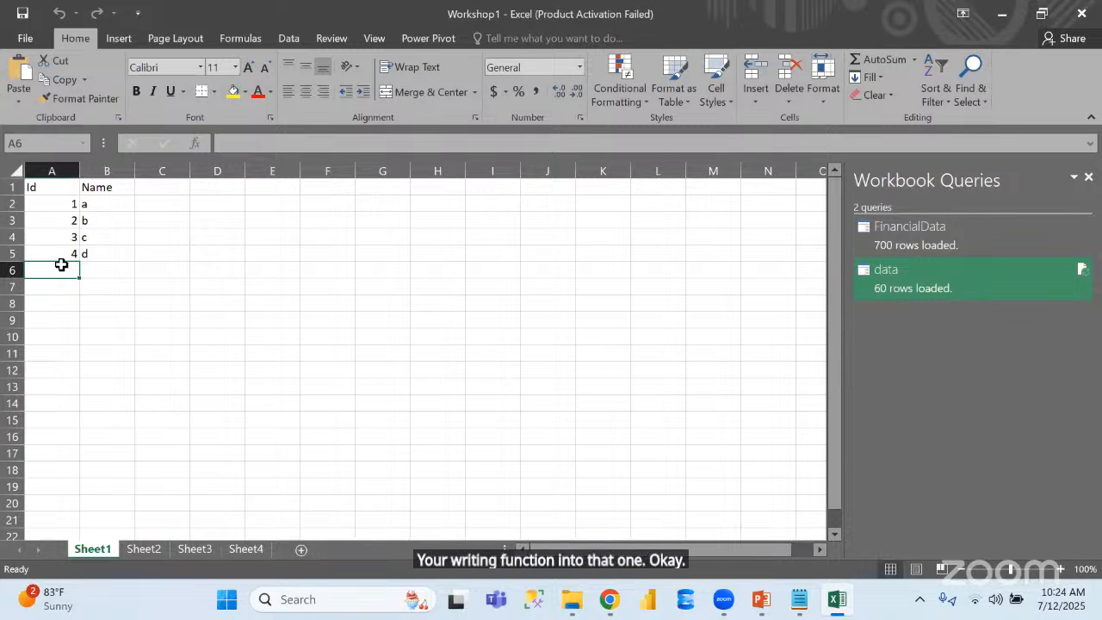
double_click(62, 265)
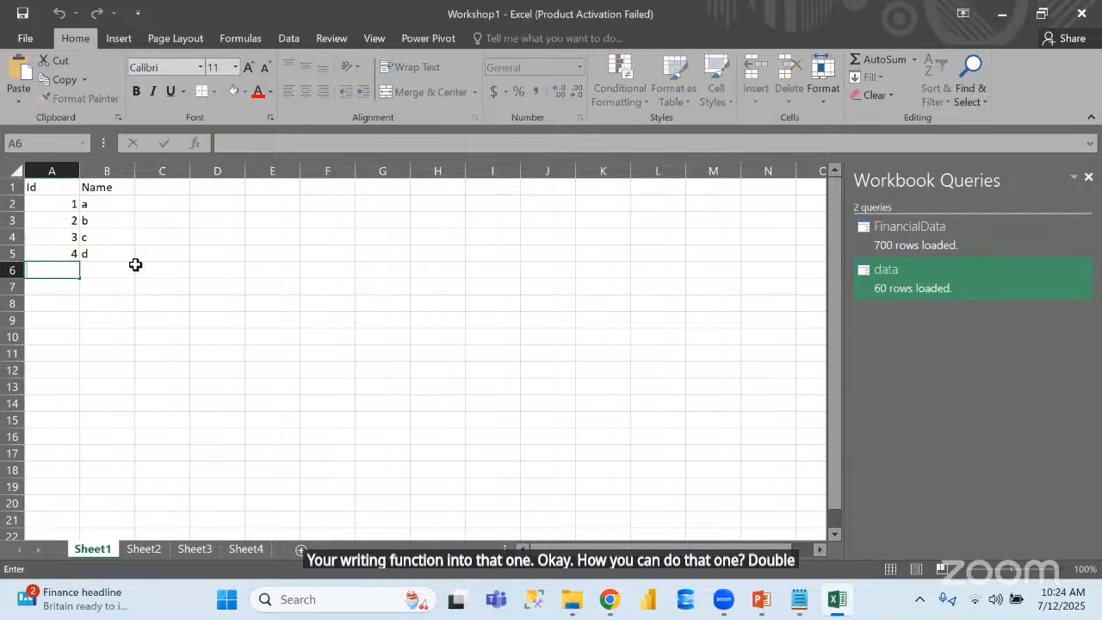
type("=")
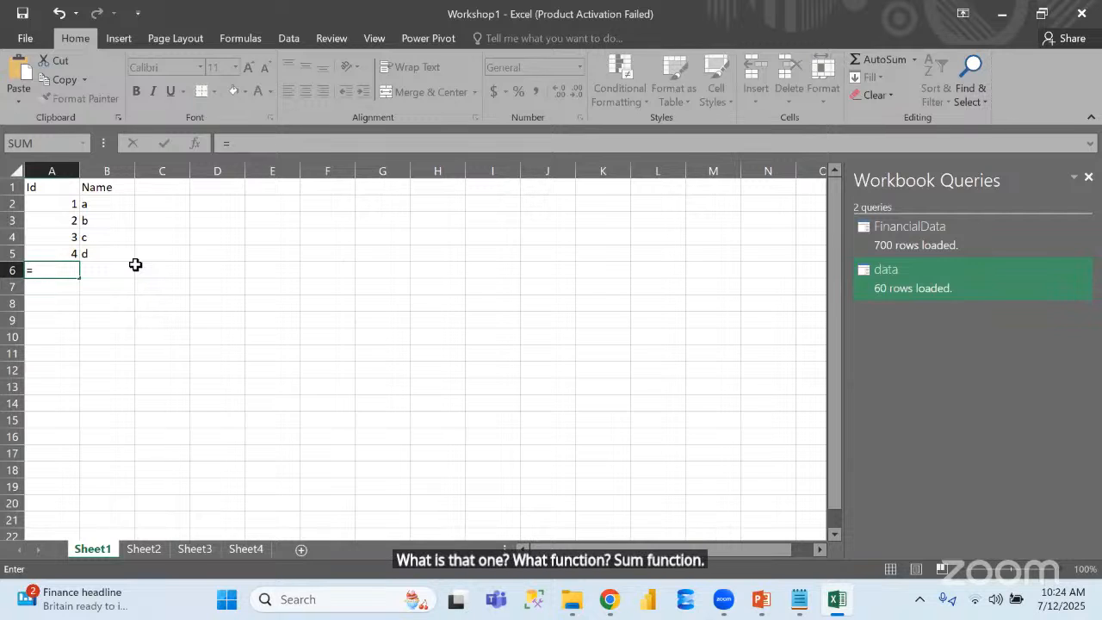
type("sum")
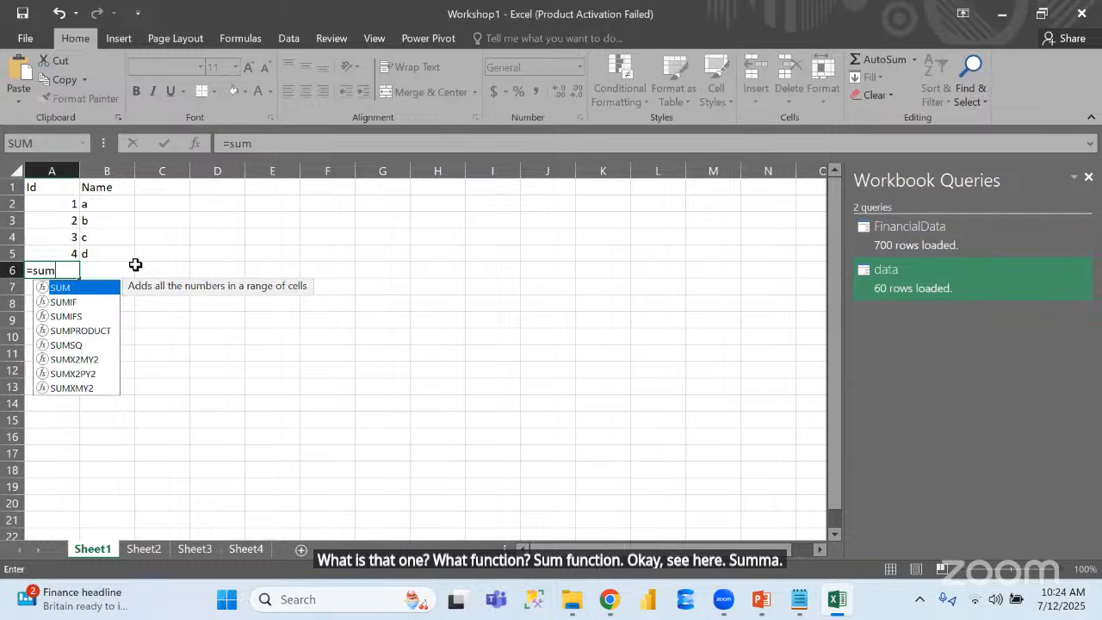
double_click(65, 289)
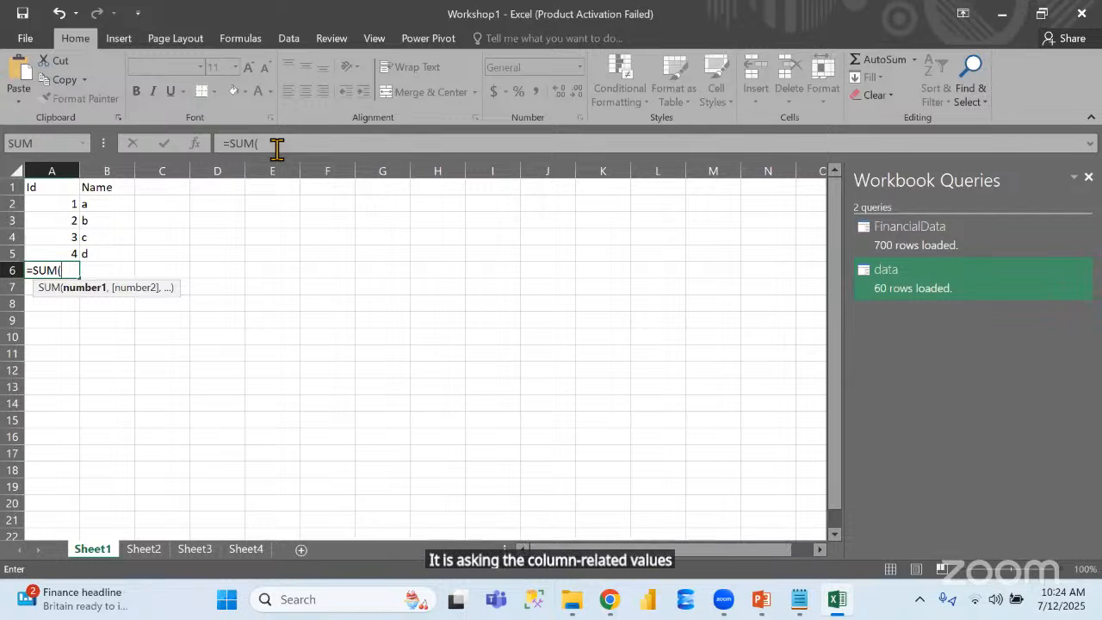
left_click(52, 203)
left_click_drag(51, 203, 52, 248)
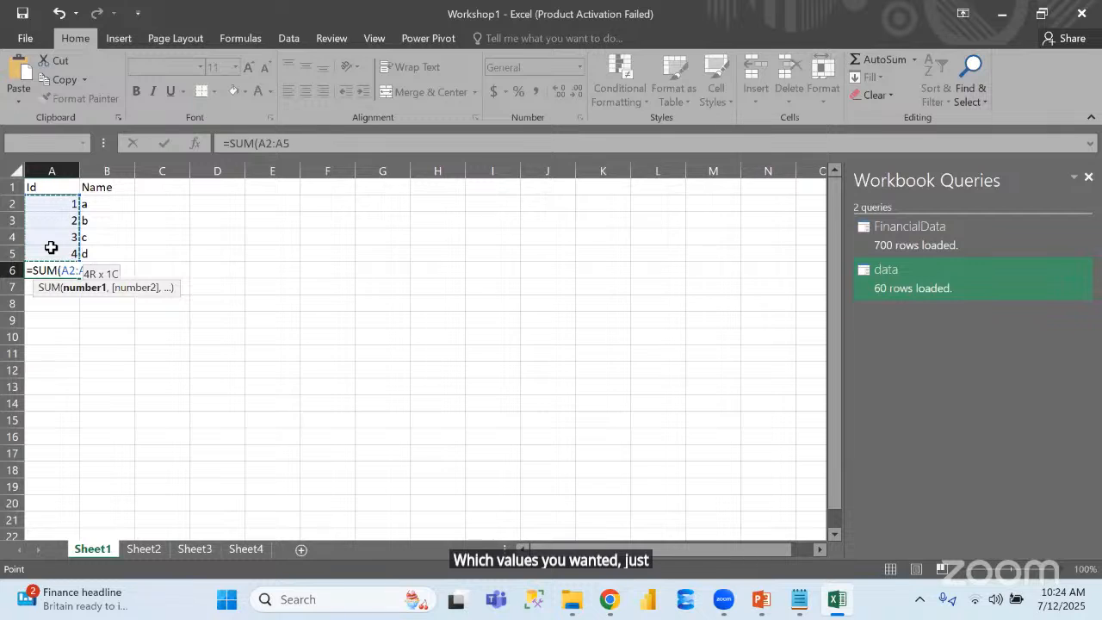
left_click_drag(51, 248, 52, 248)
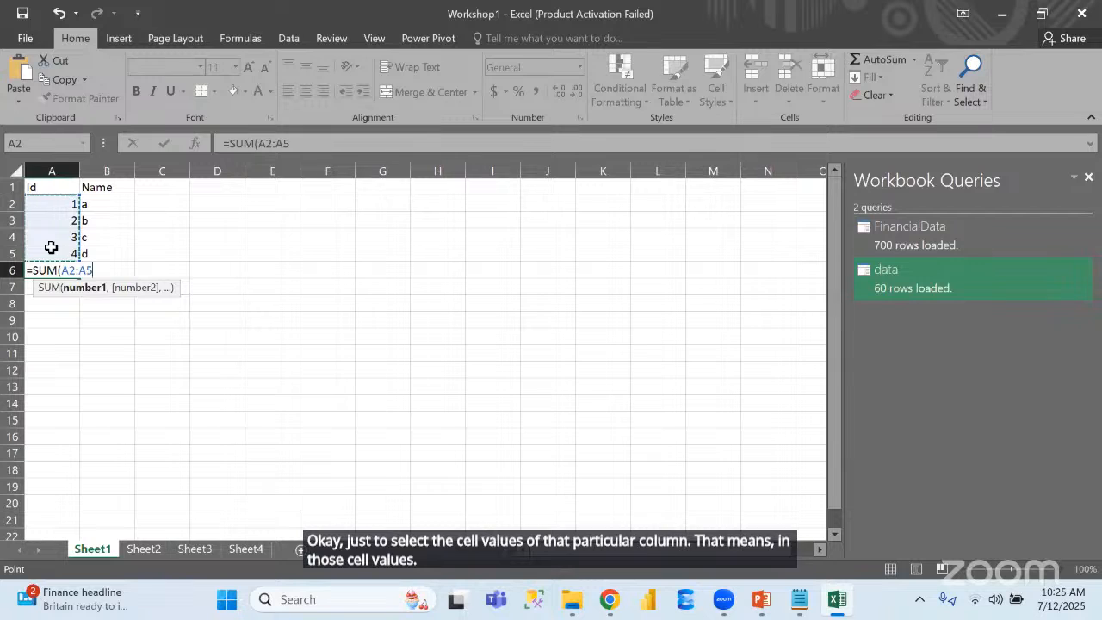
left_click(323, 147)
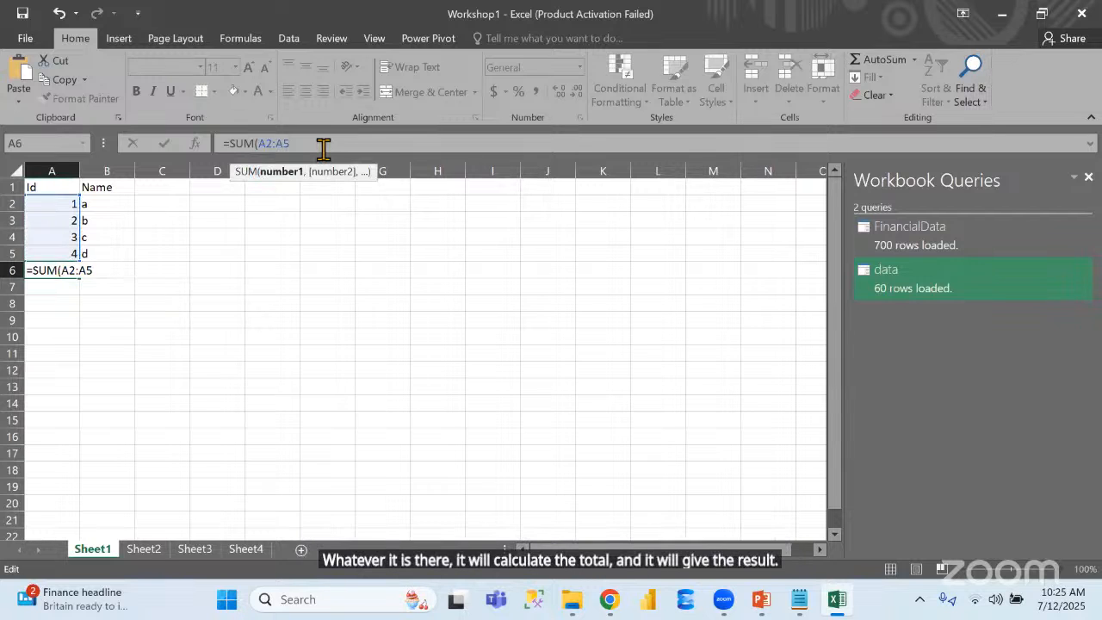
type(")")
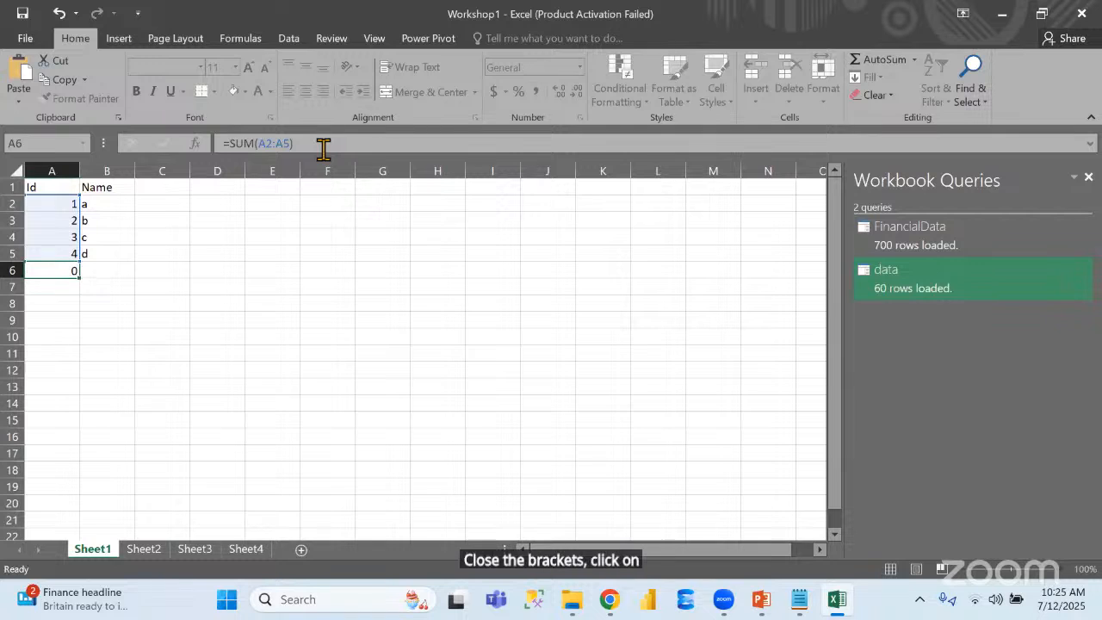
key("Return")
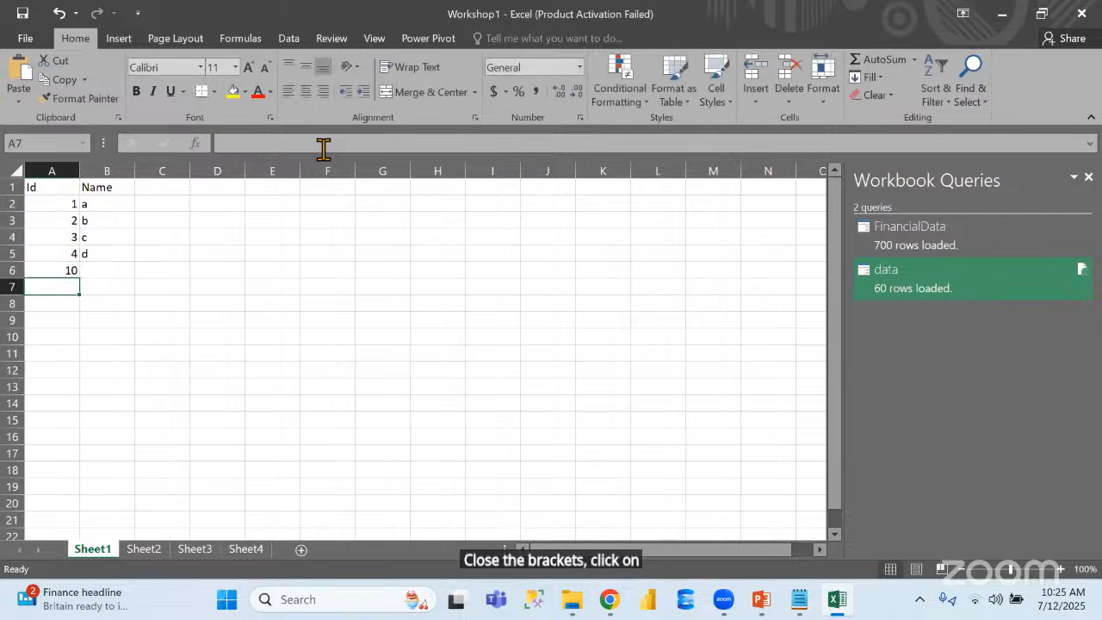
Make the total in cell A6 bold and give it a yellow fill
left_click(56, 273)
key("ctrl+b")
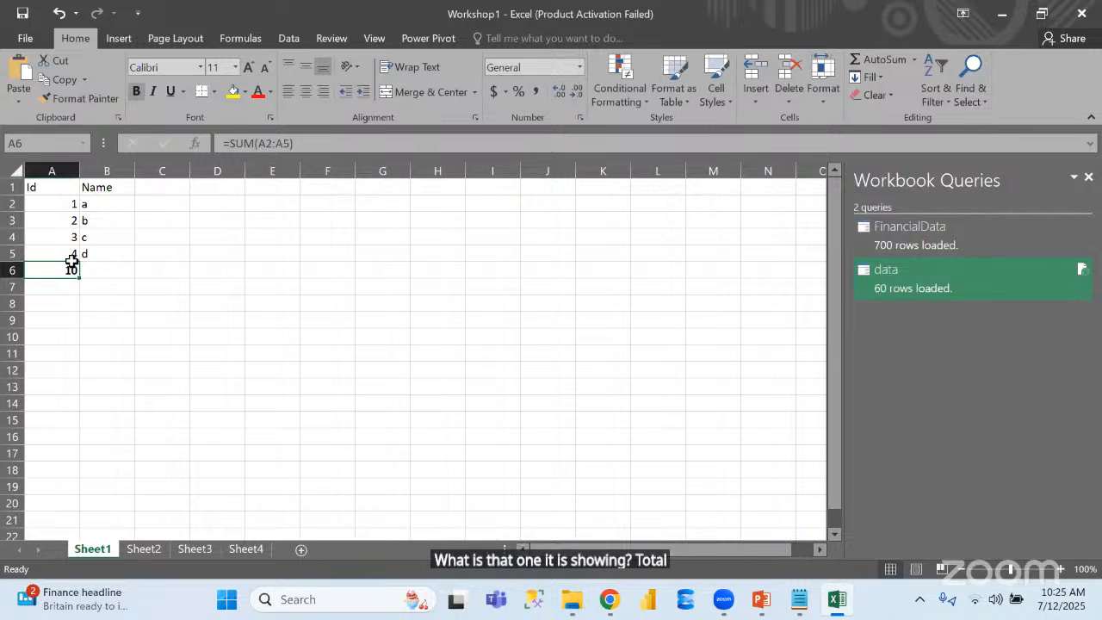
left_click(233, 91)
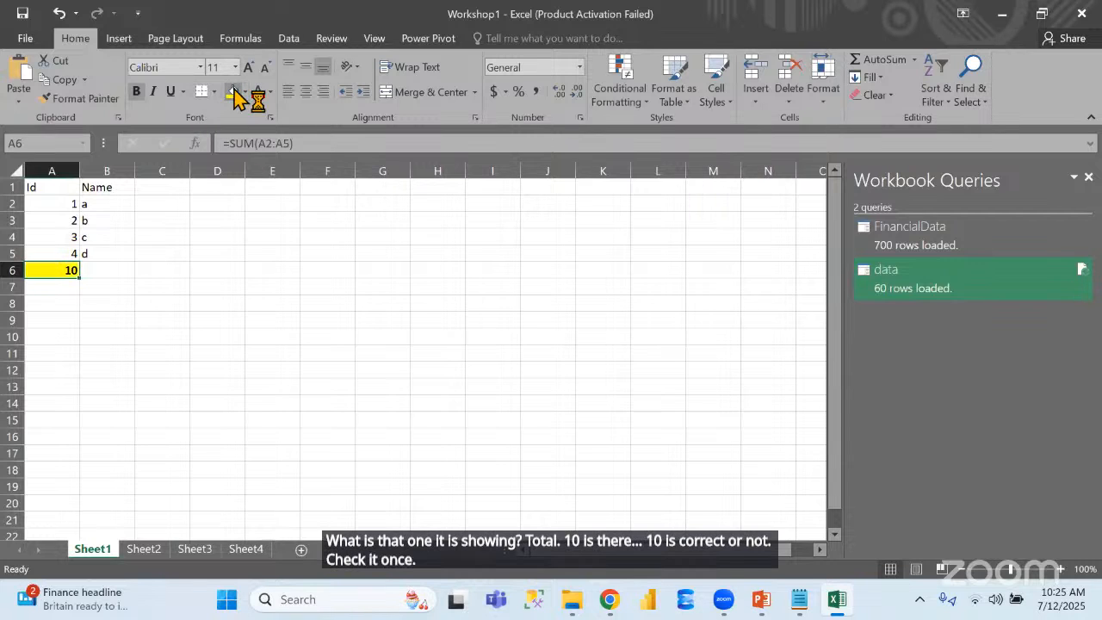
left_click(147, 305)
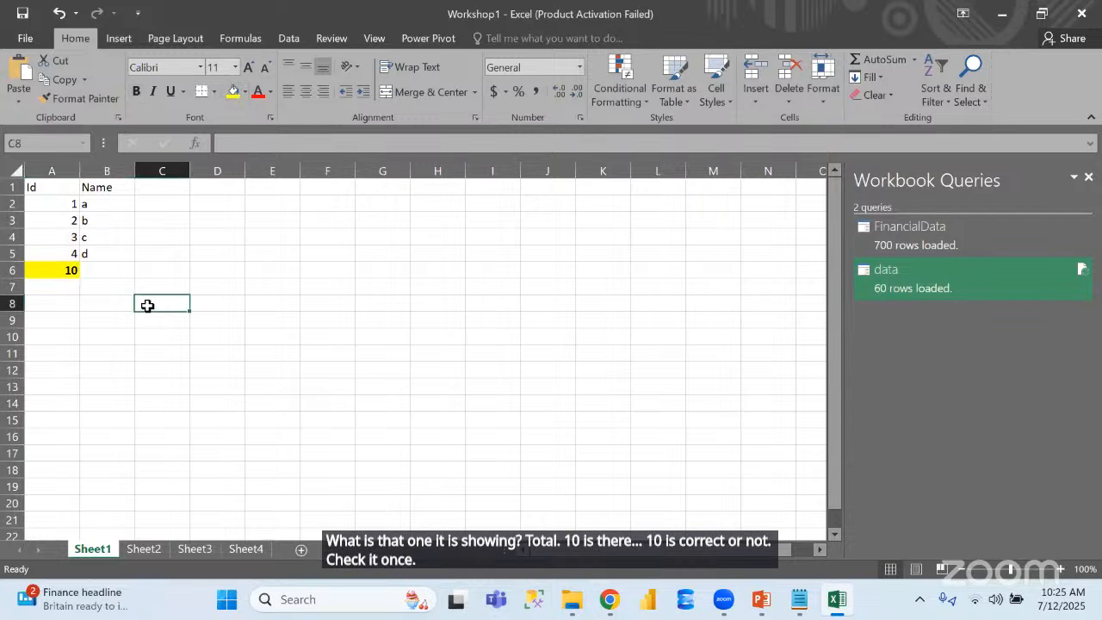
left_click(69, 238)
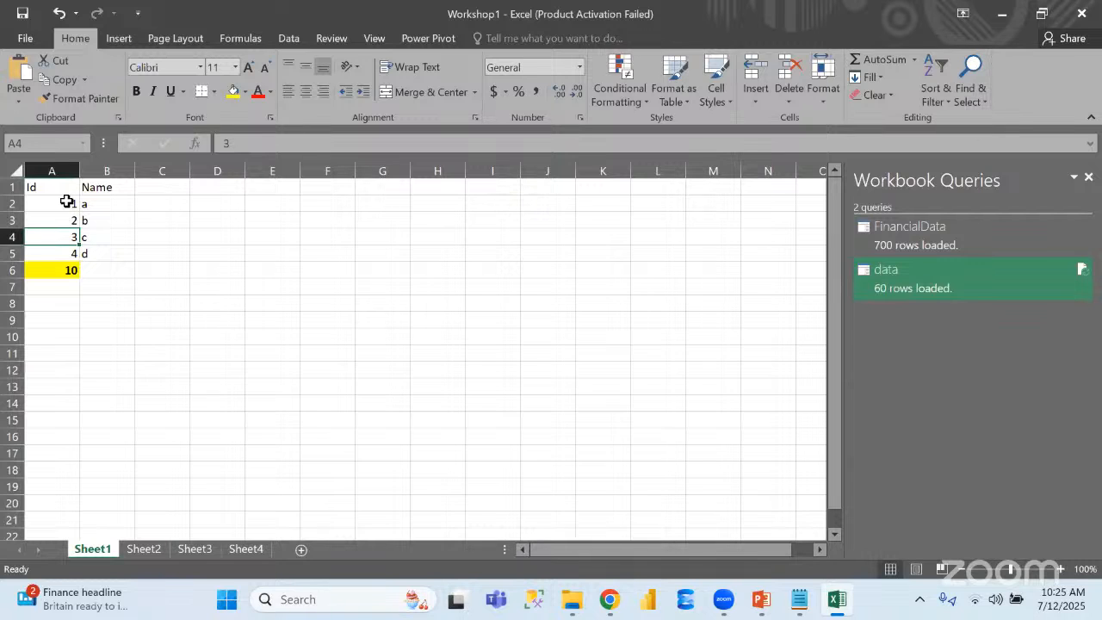
Enter =AVERAGE(A2:A5) in cell A8 to average the Id values
left_click(59, 303)
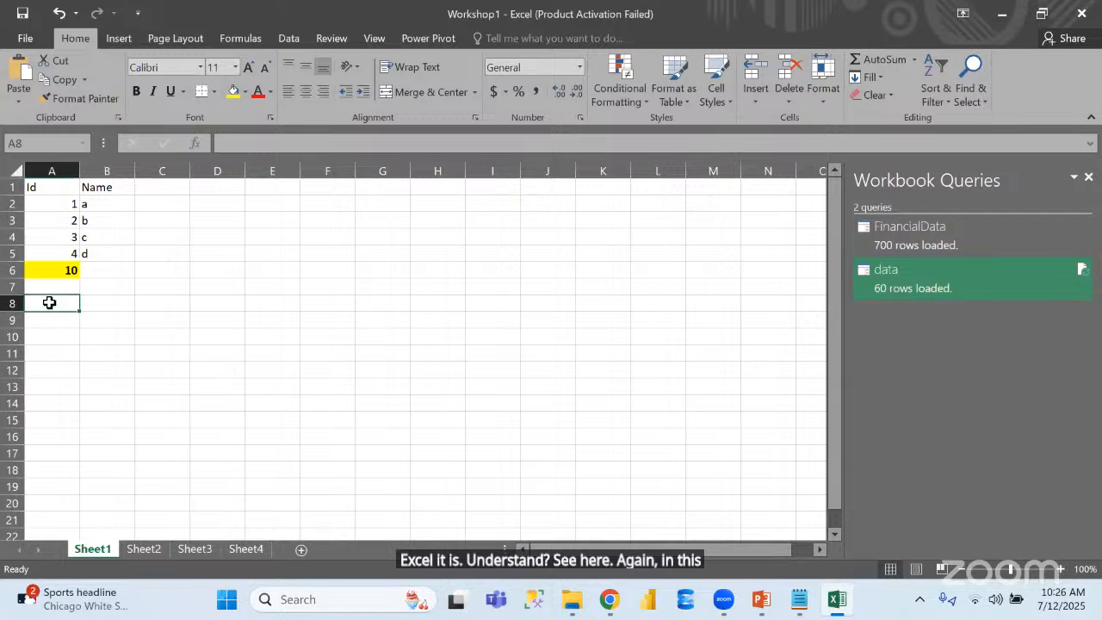
type("=")
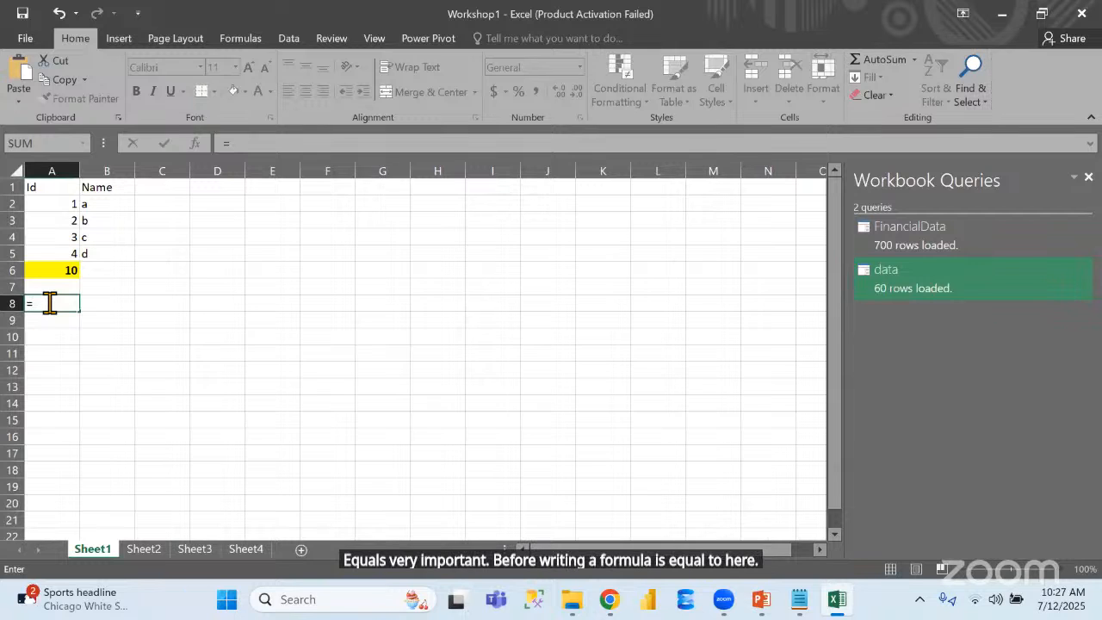
type("av")
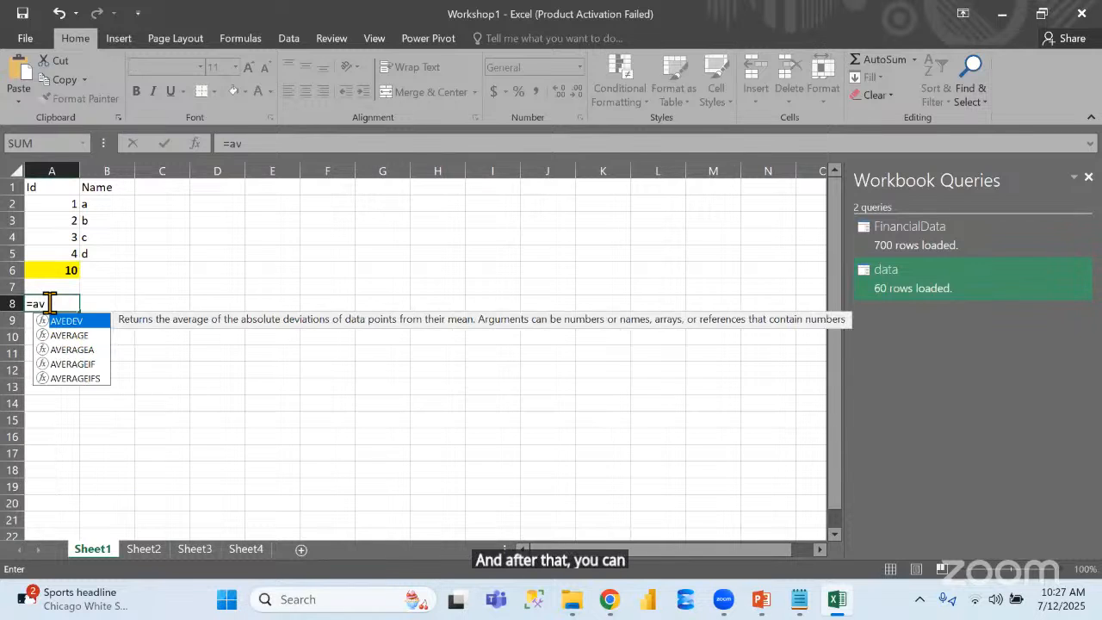
key("Down")
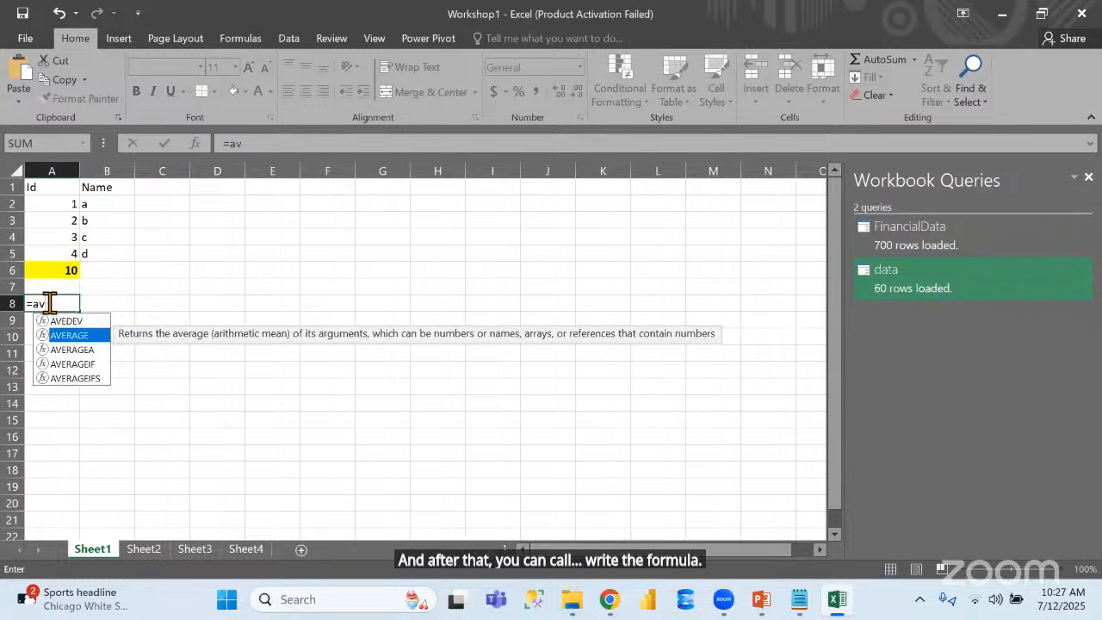
double_click(86, 335)
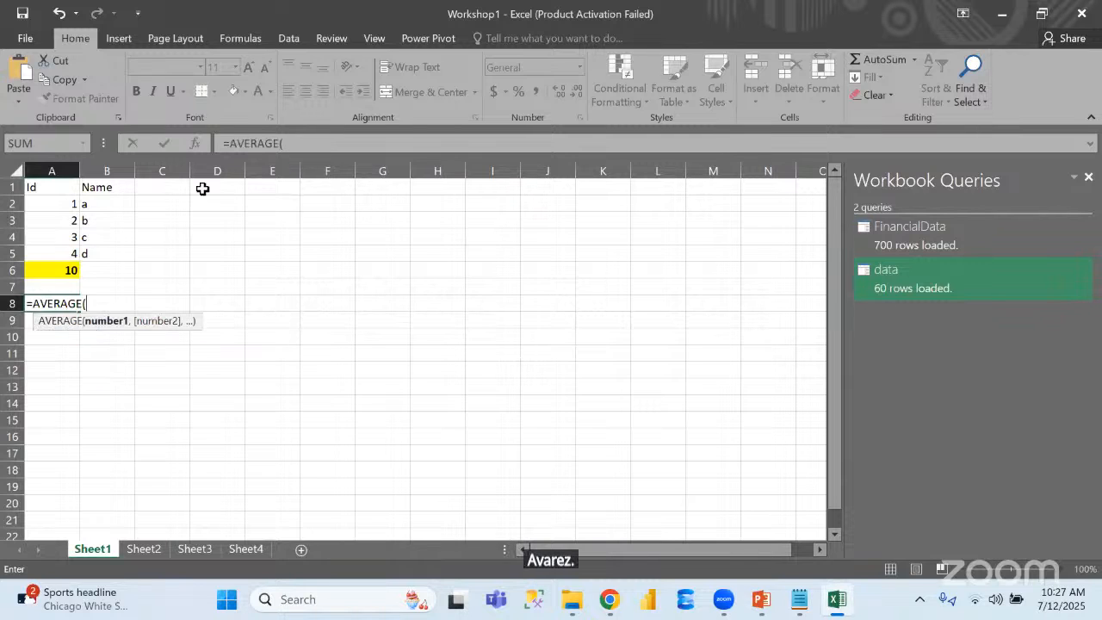
left_click(61, 204)
left_click_drag(61, 204, 67, 252)
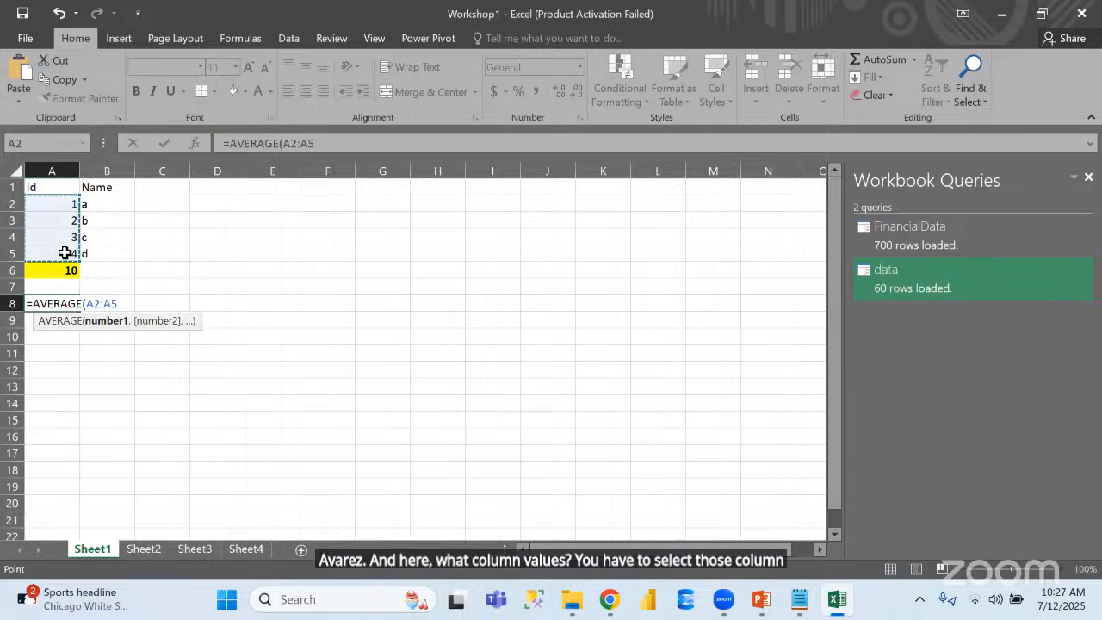
type(")")
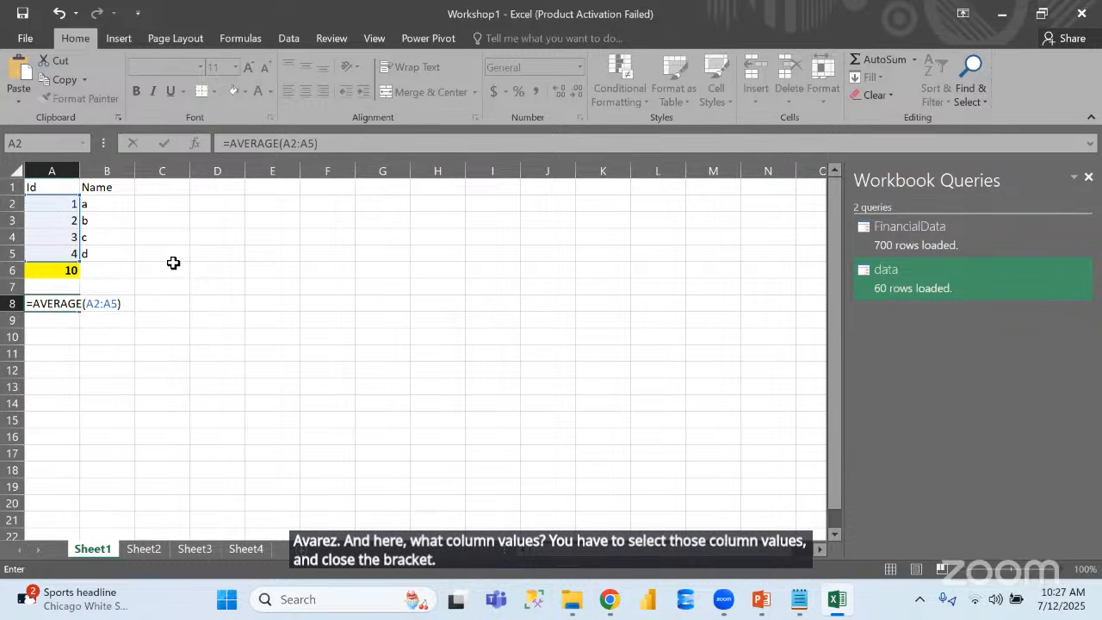
key("Return")
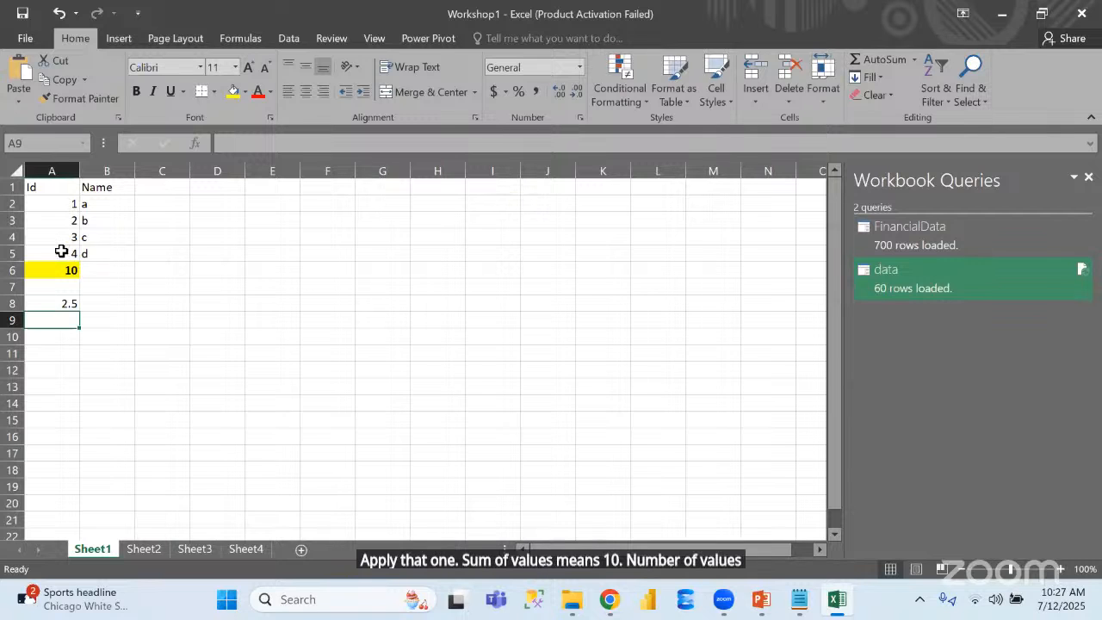
Insert an empty column before the Id column
left_click(58, 164)
right_click(57, 165)
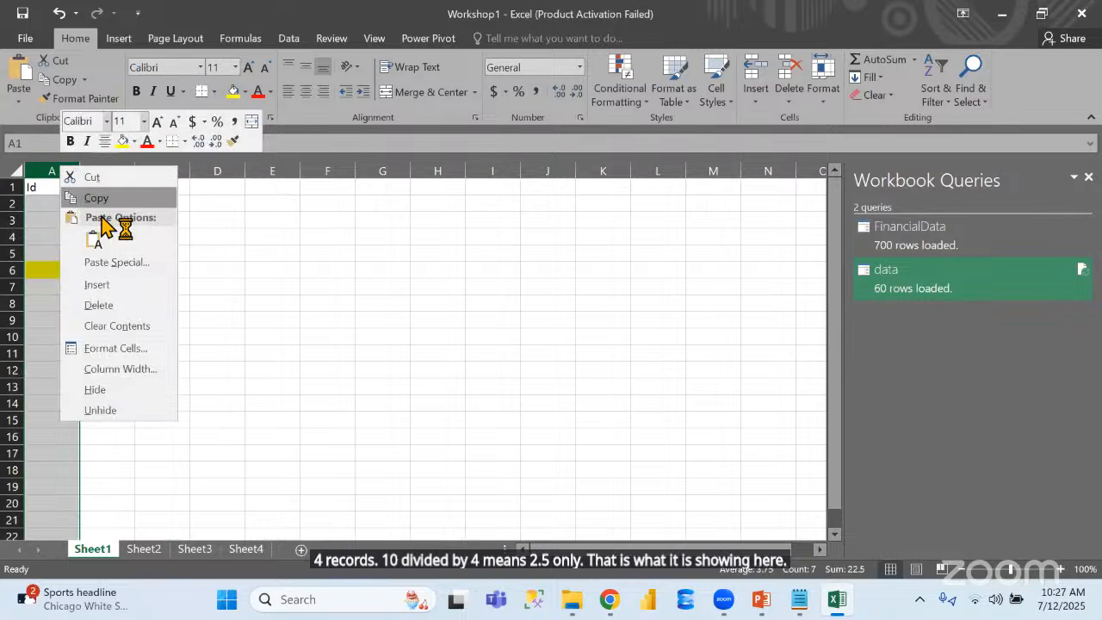
left_click(117, 288)
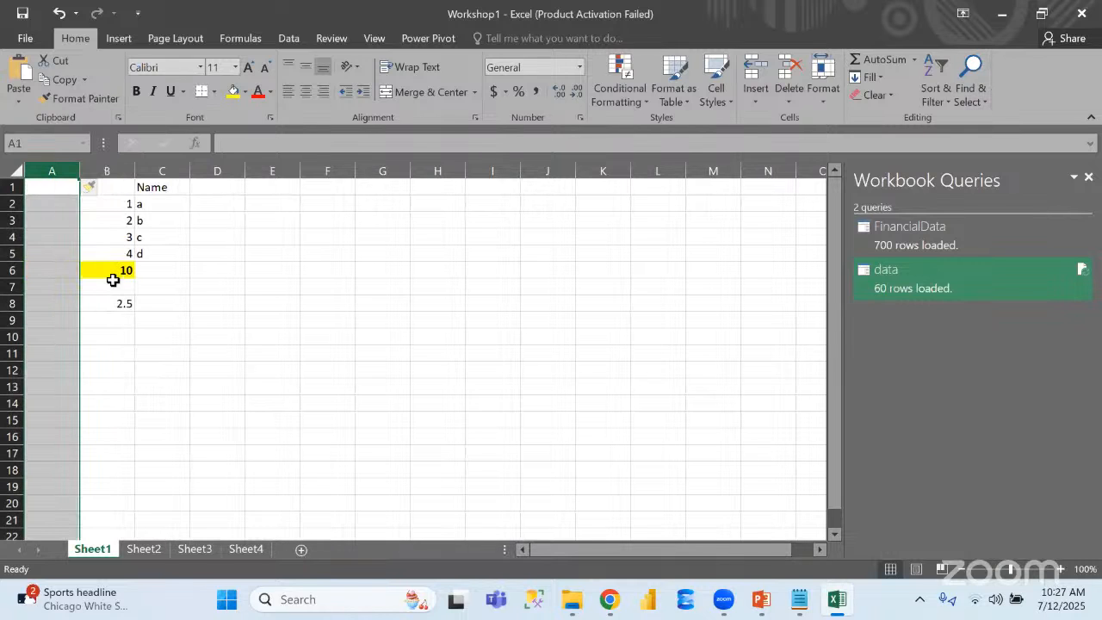
Label the two result rows in column A, with Sum in A6 and Average in A8
left_click(44, 271)
type("Sum")
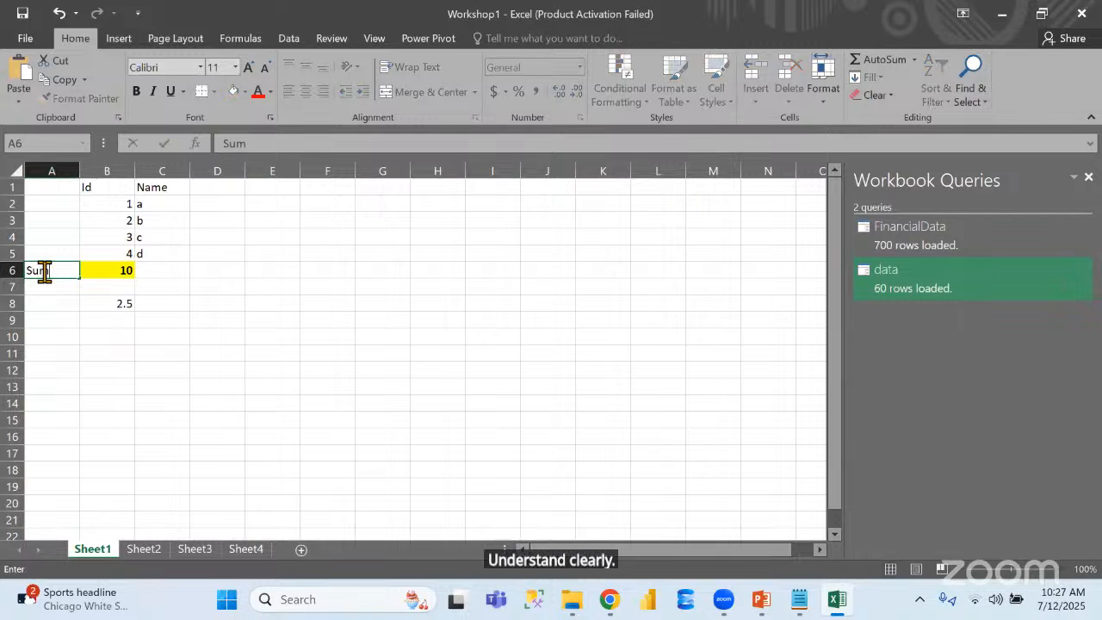
left_click(58, 307)
type("Average")
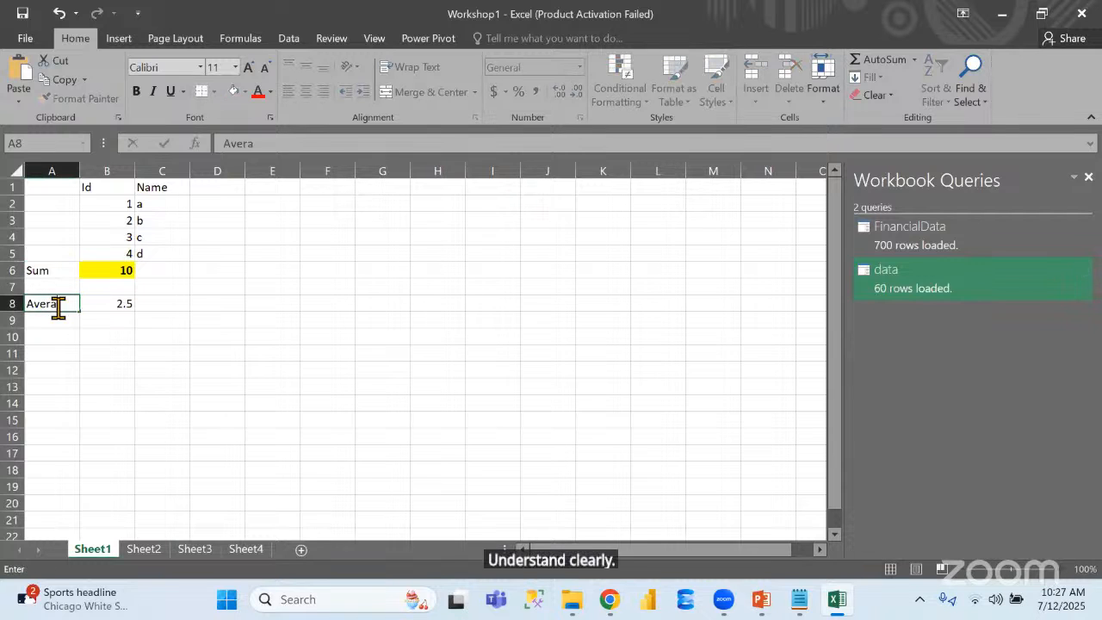
left_click(138, 313)
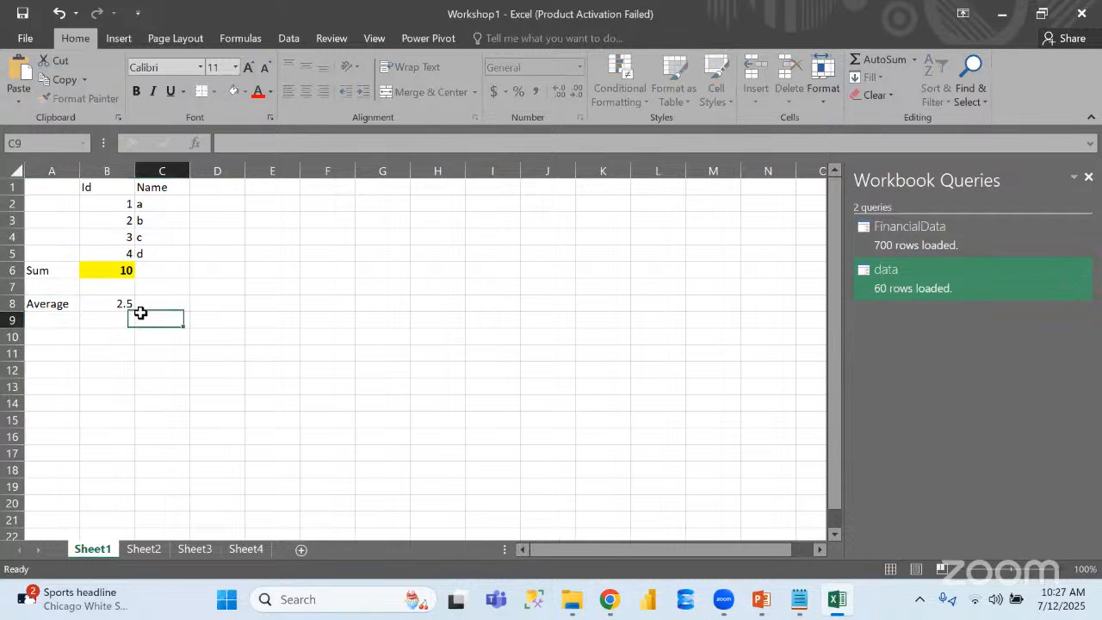
Give the average value in cell B8 a yellow fill
left_click(118, 300)
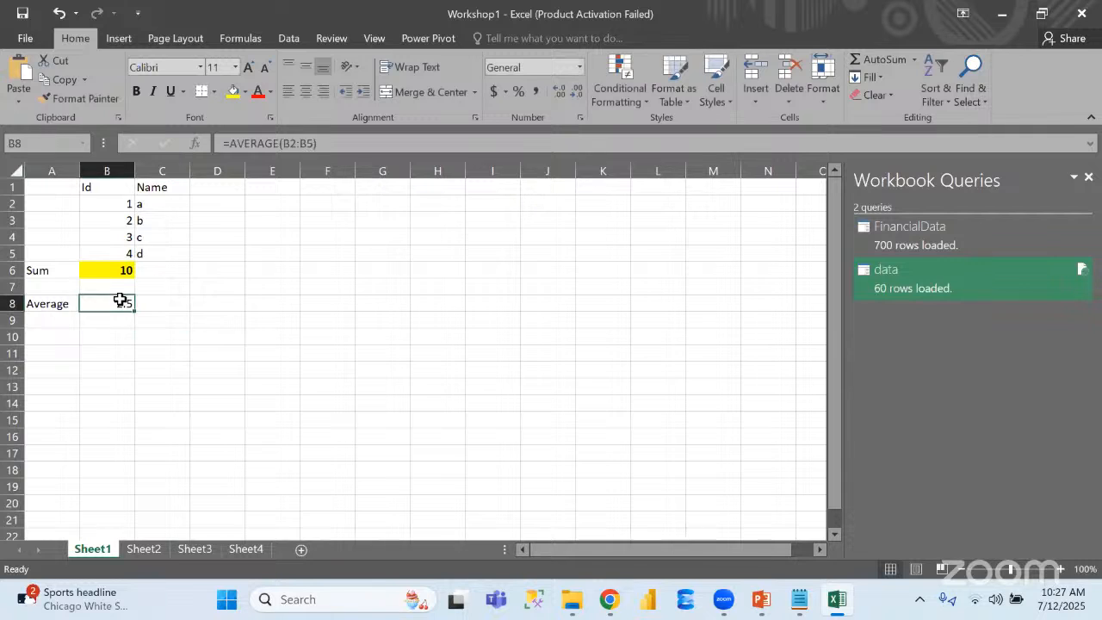
left_click(233, 91)
left_click(154, 232)
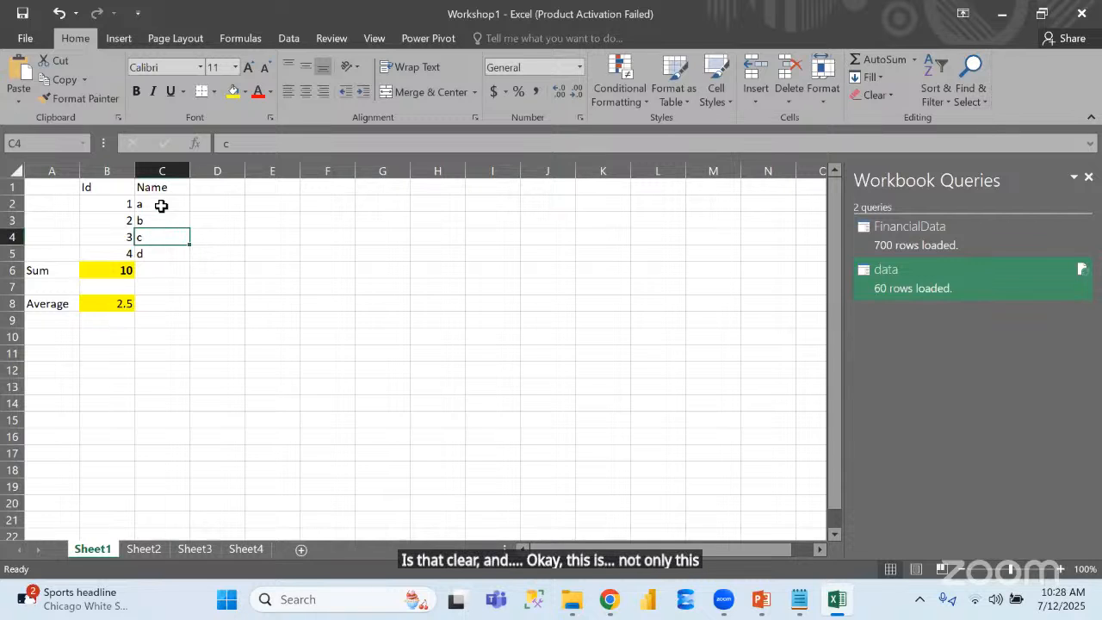
Enter the label Count in cell A7, between the Sum and Average rows
left_click_drag(160, 205, 159, 259)
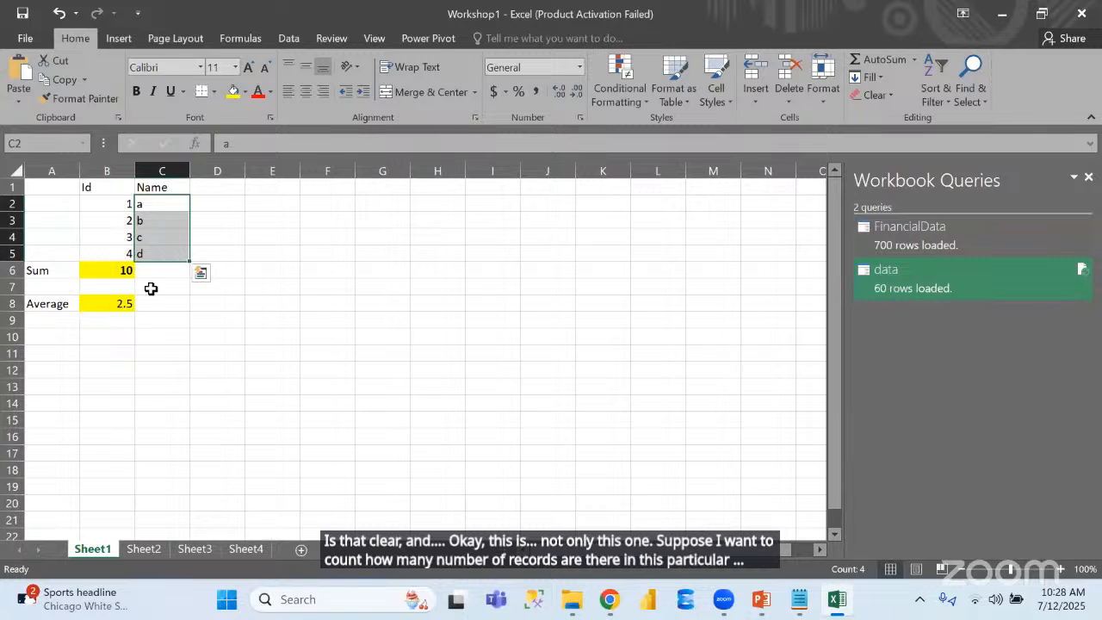
left_click(151, 288)
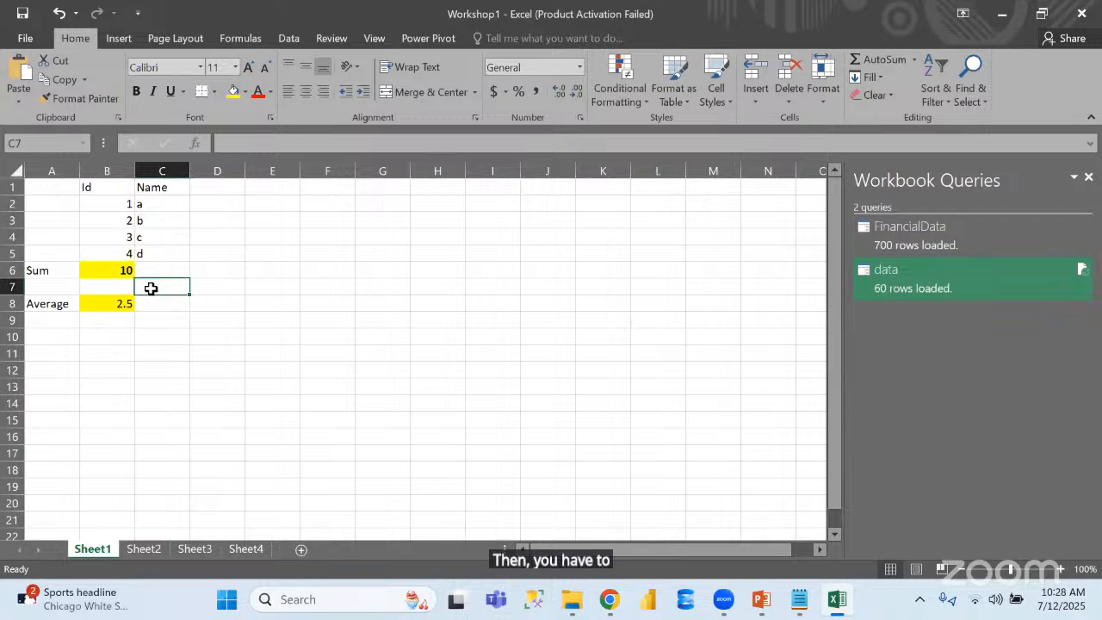
left_click(53, 290)
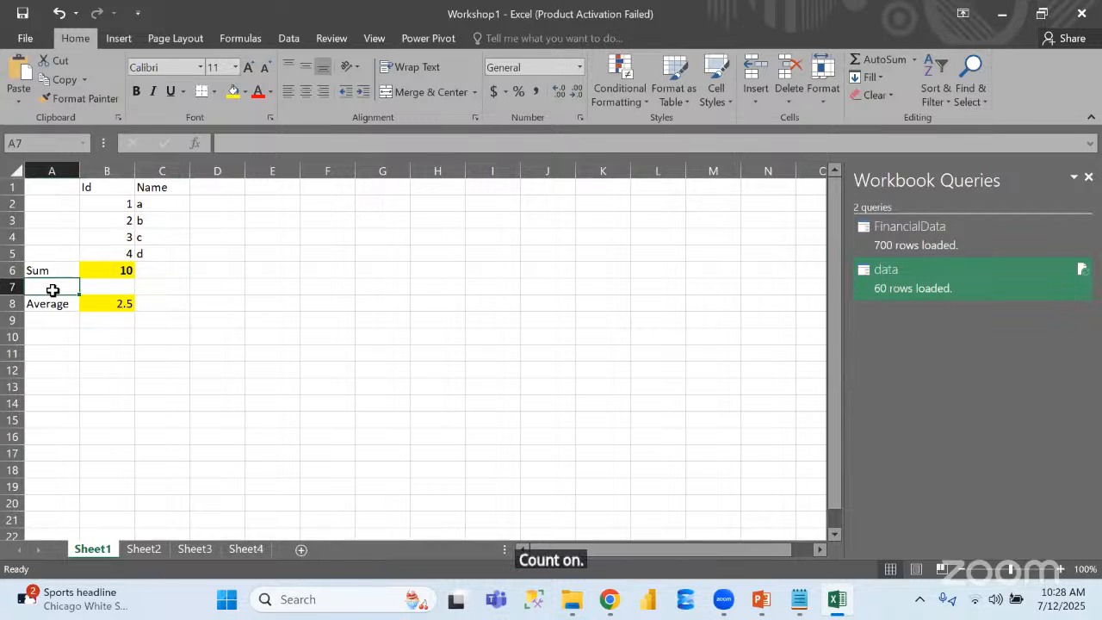
type("No")
key("BackSpace")
key("BackSpace")
type("Count")
key("Right")
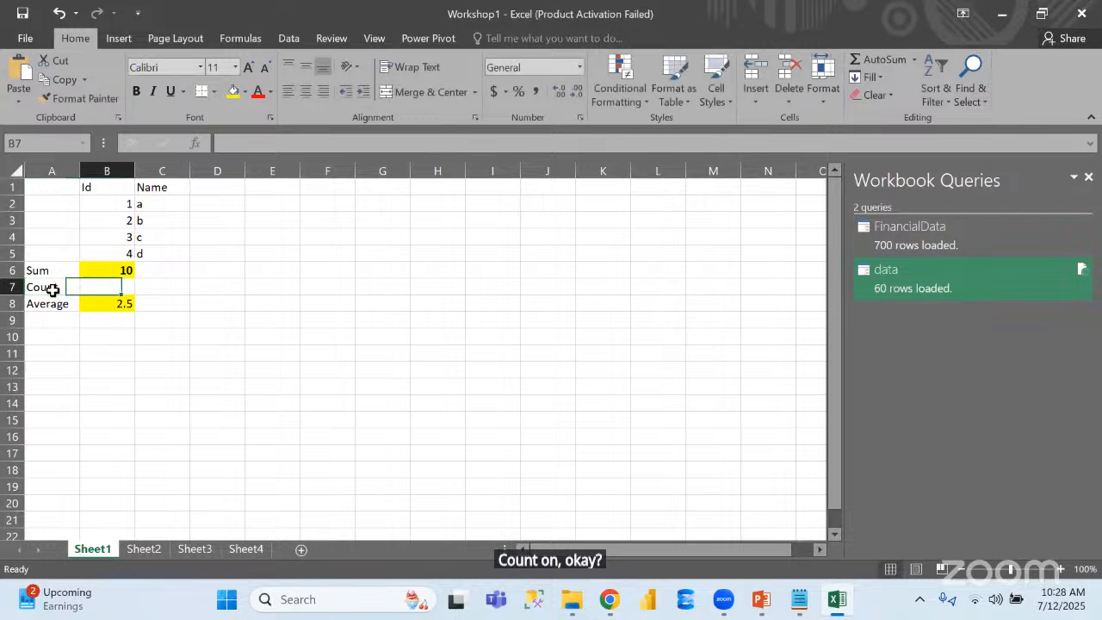
Try counting the Name entries in cell C7 with the formula =COUNT(C2:C6)
key("Right")
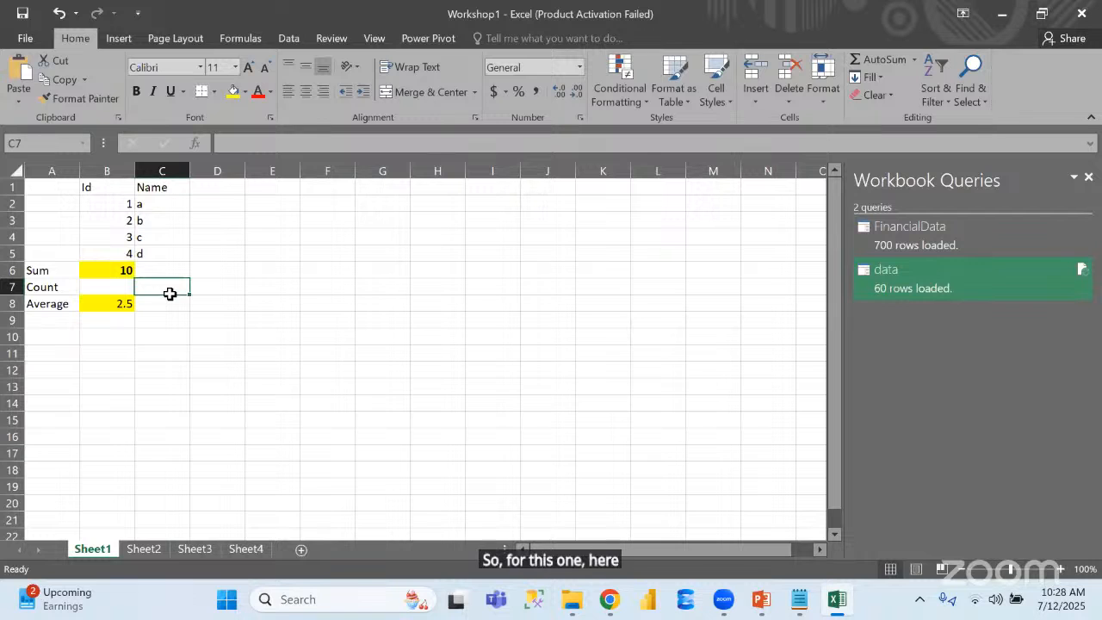
type("=")
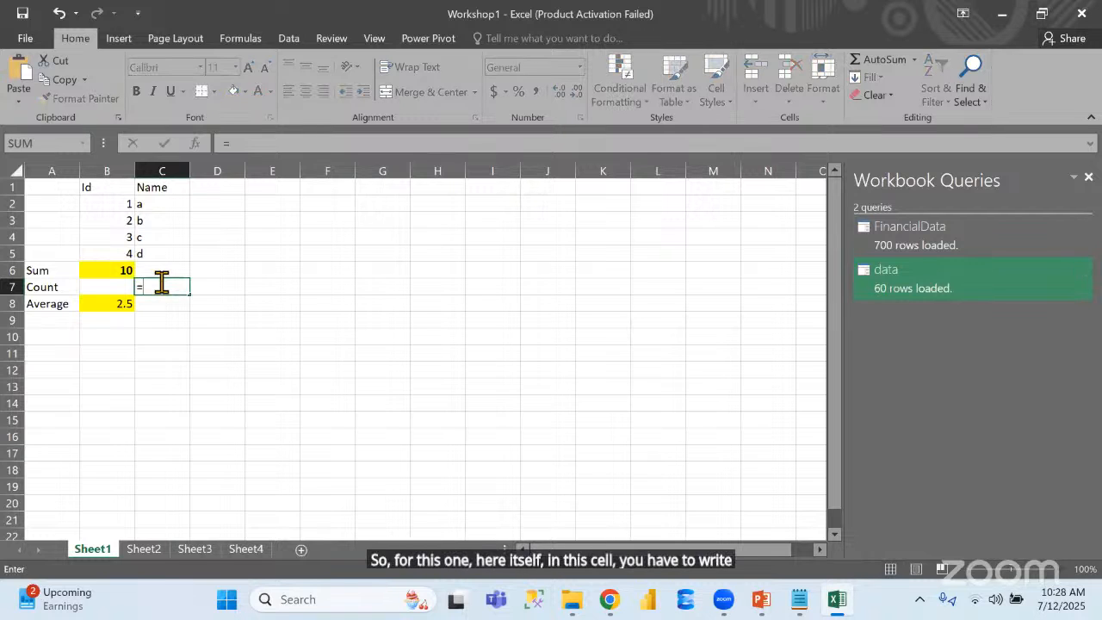
type("co")
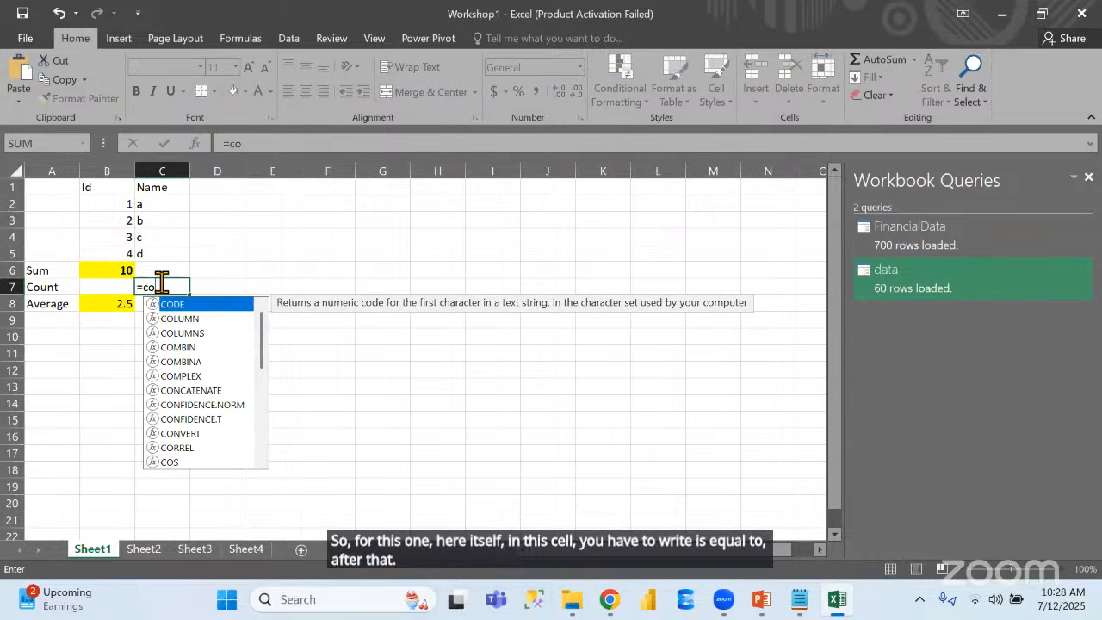
type("un")
key("Return")
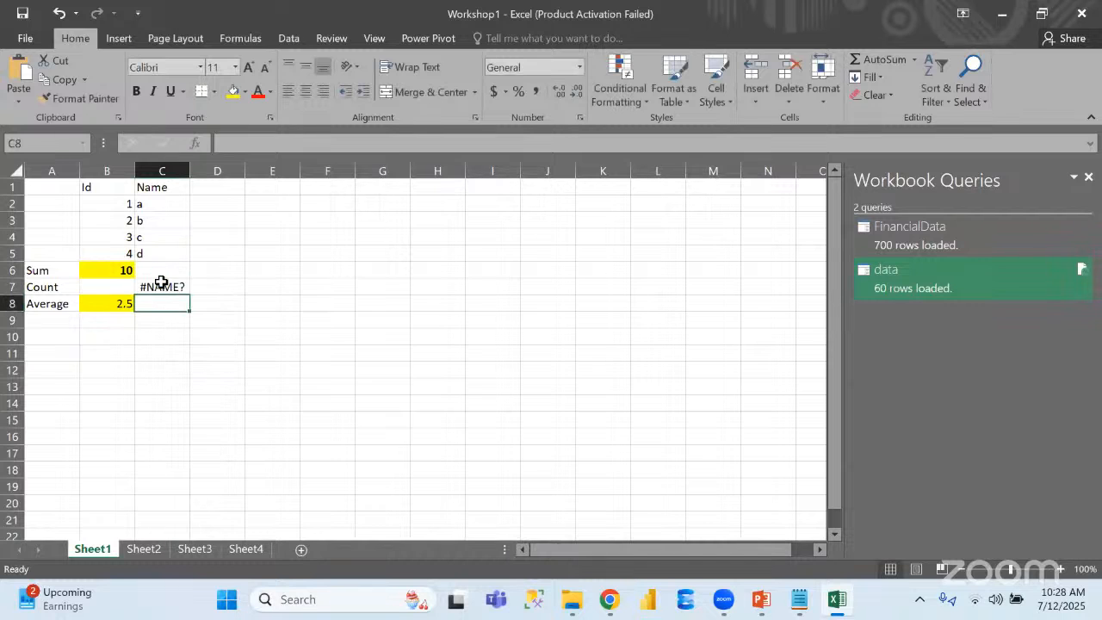
left_click(161, 284)
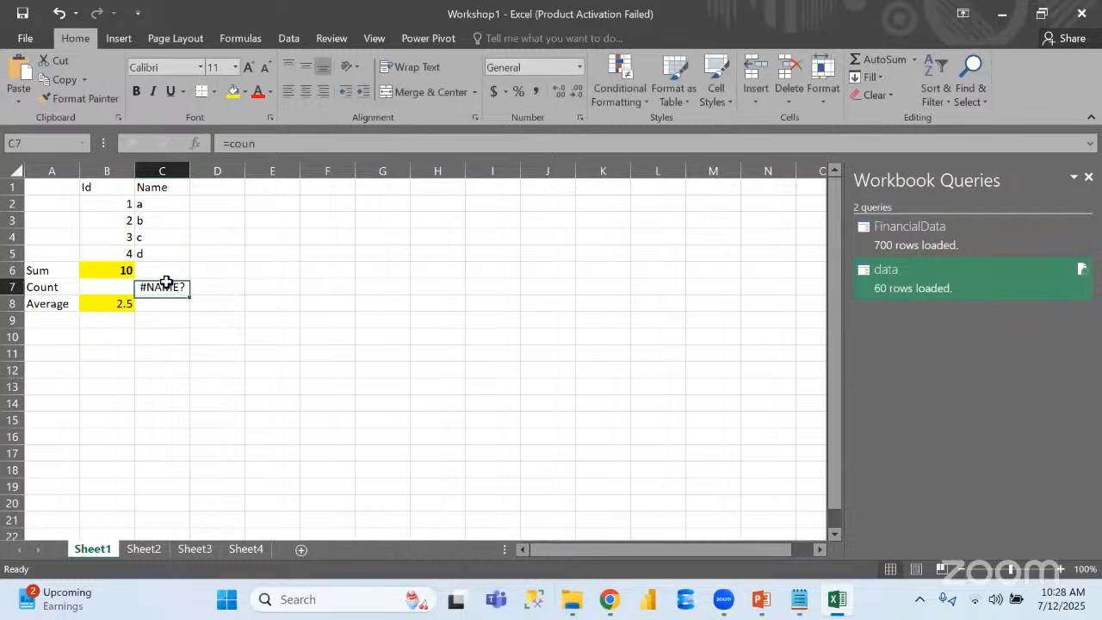
left_click(290, 142)
type("t")
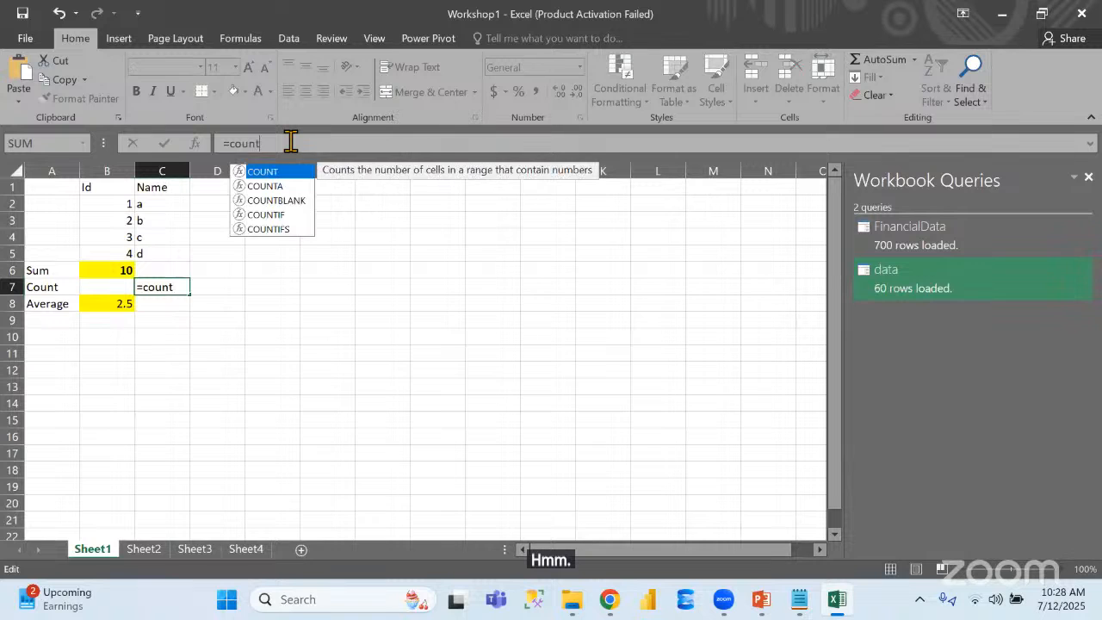
double_click(276, 174)
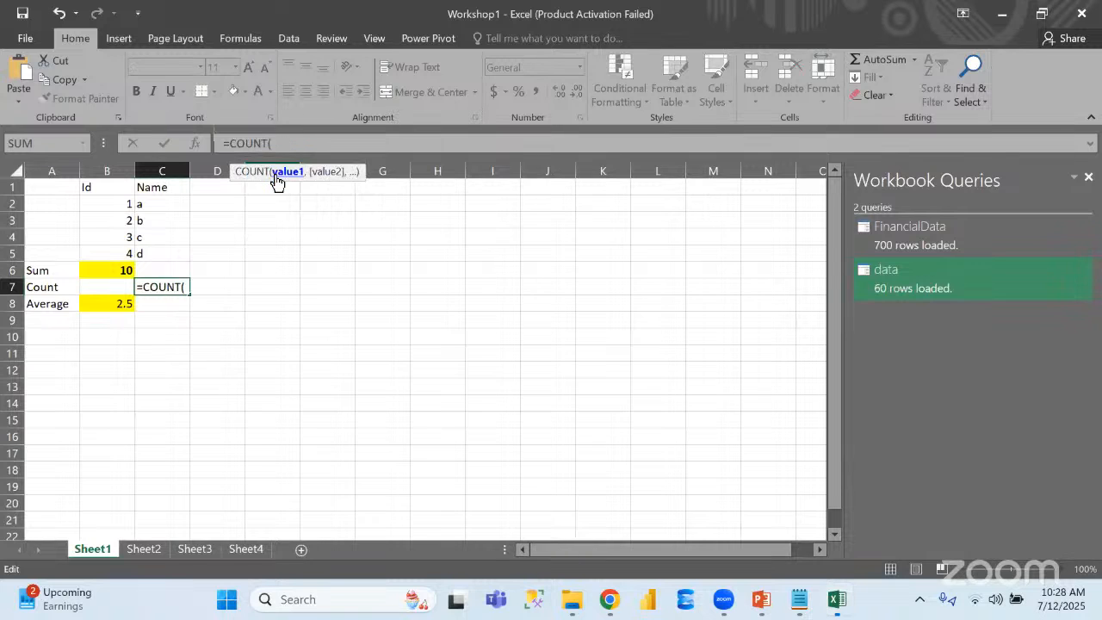
left_click_drag(147, 205, 154, 263)
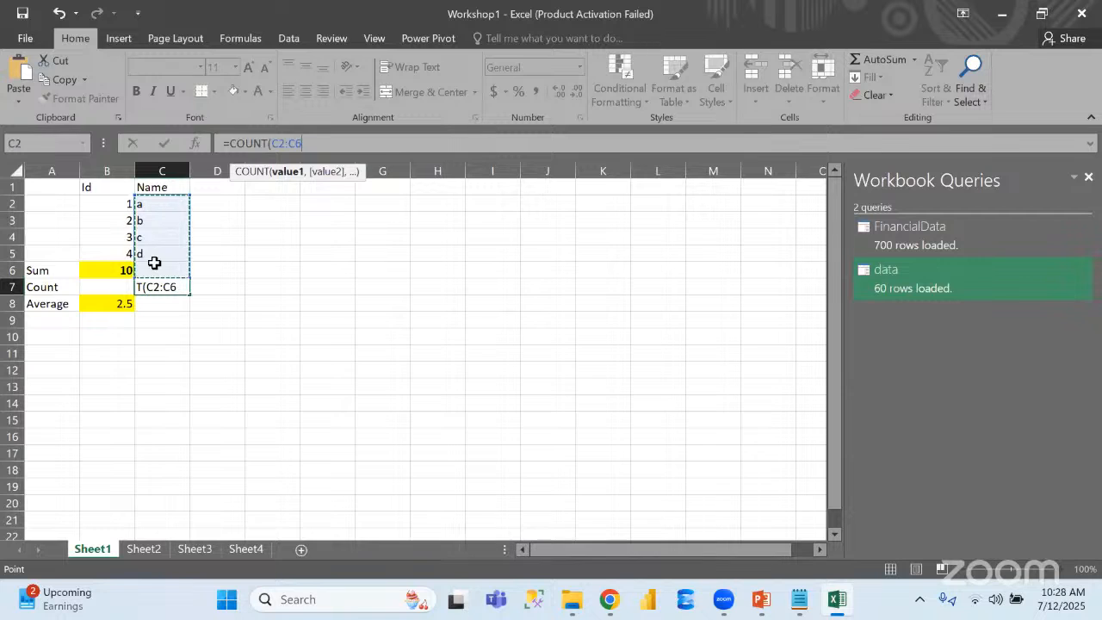
type(")")
key("Return")
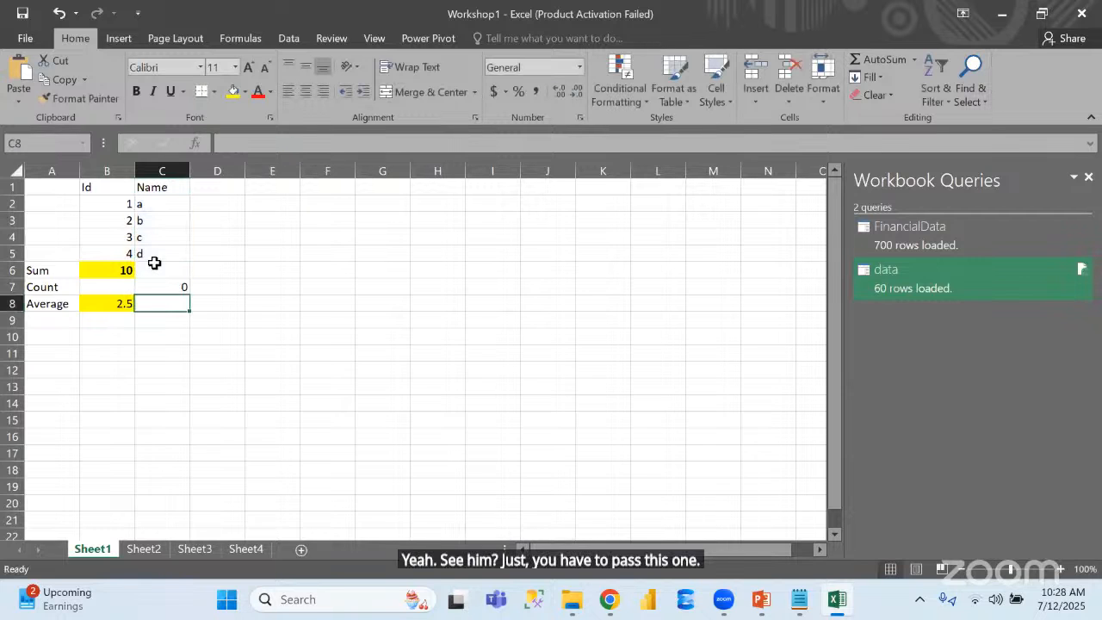
Change the range of the count formula in cell C7 to C2:C5
left_click(188, 291)
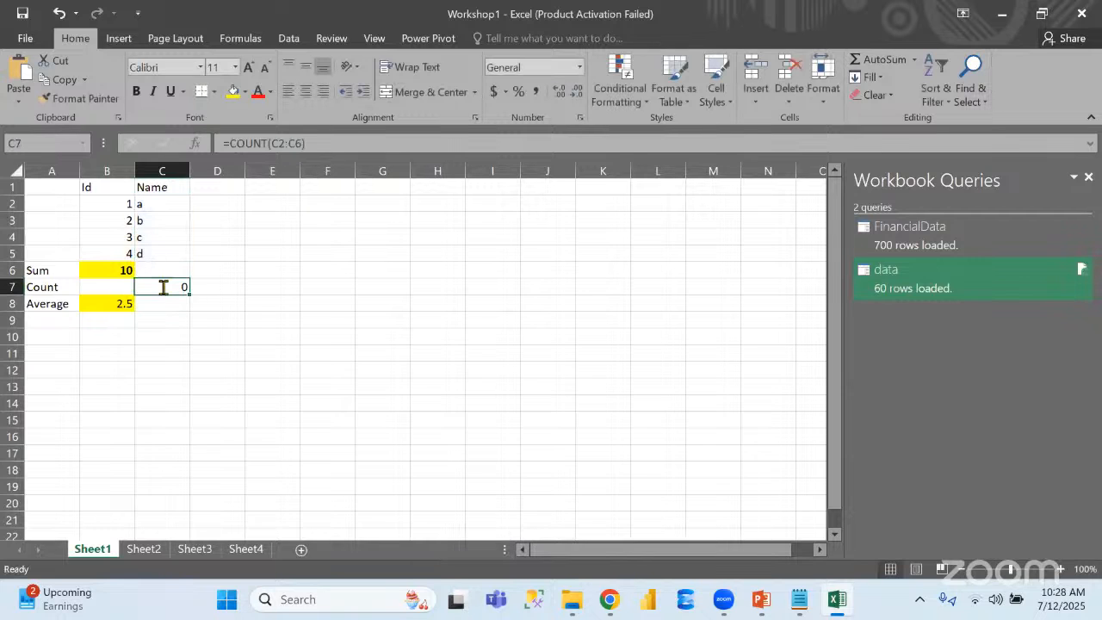
left_click(305, 144)
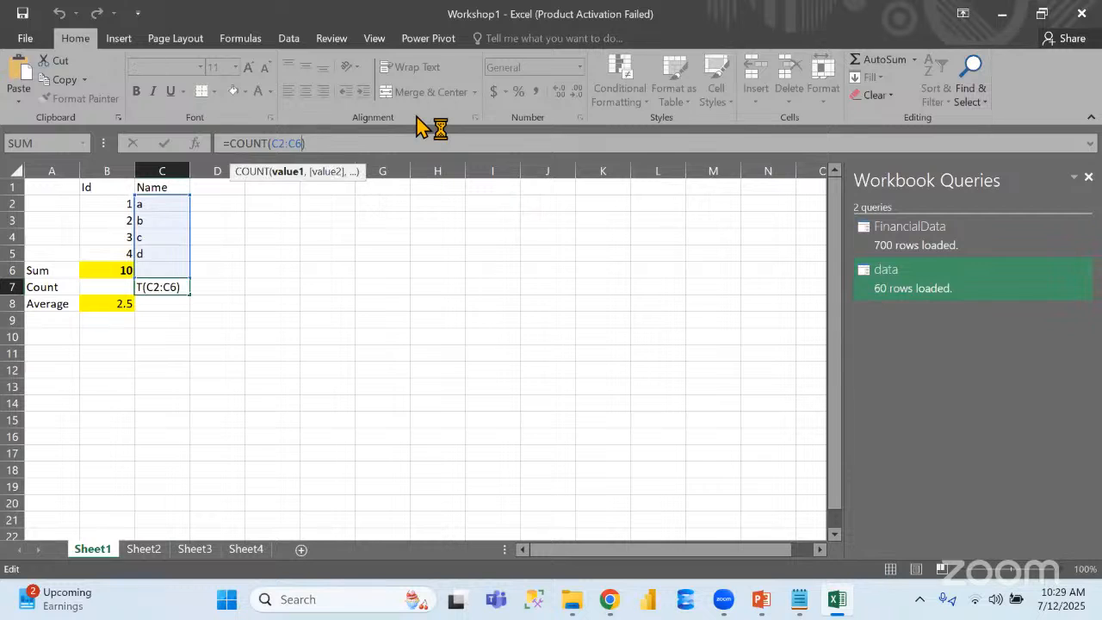
key("BackSpace")
key("BackSpace")
type("5)")
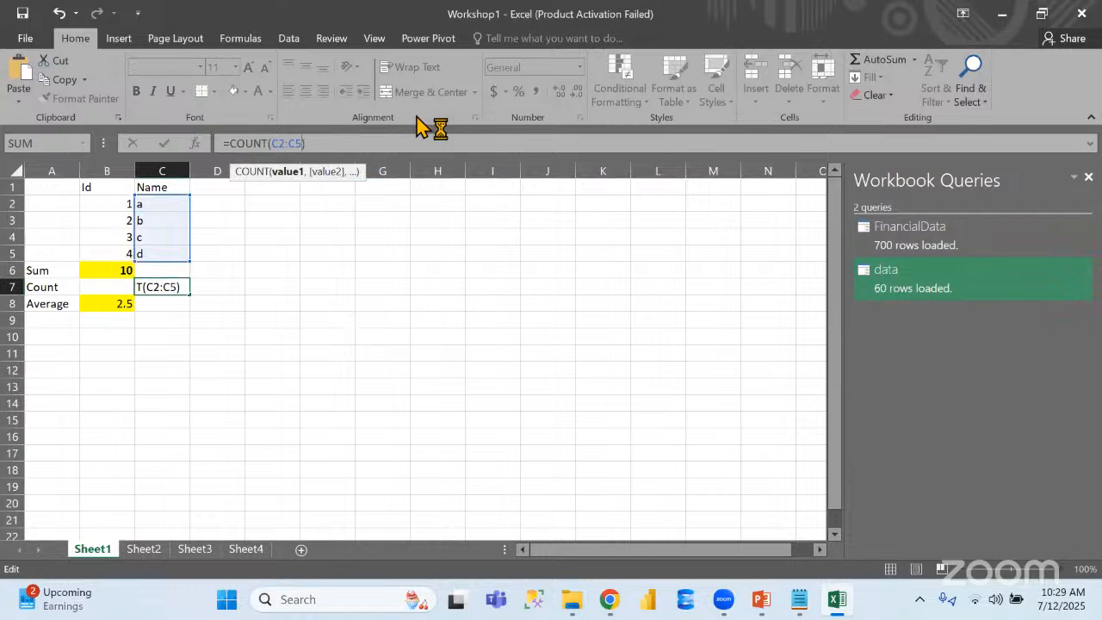
key("Return")
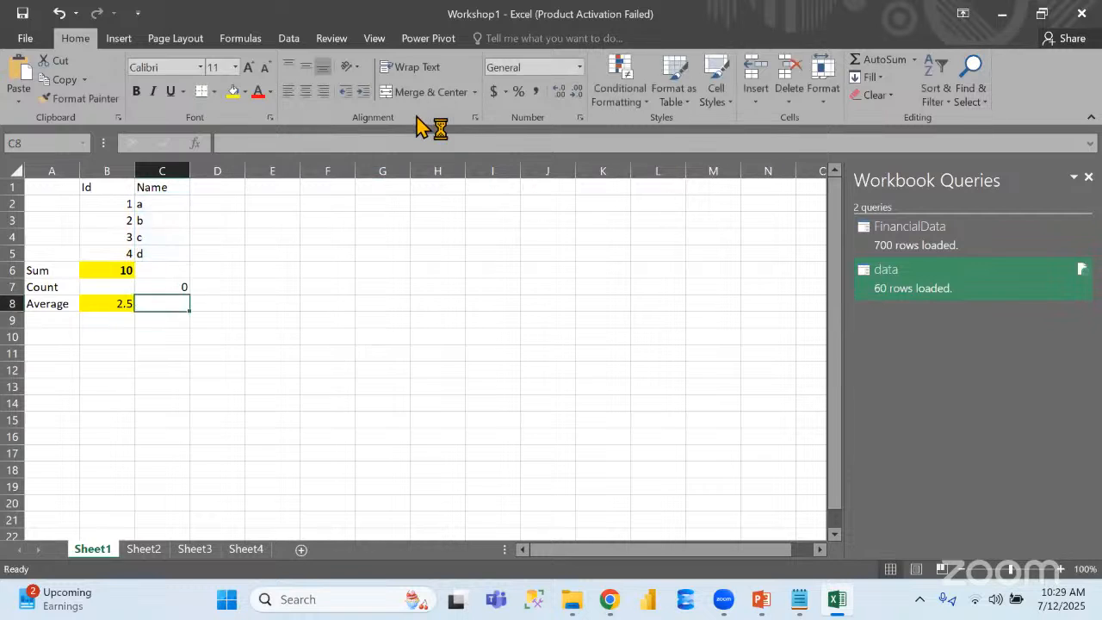
Try the Number format on the count in cell C7 and clear the cell's formula
left_click(168, 284)
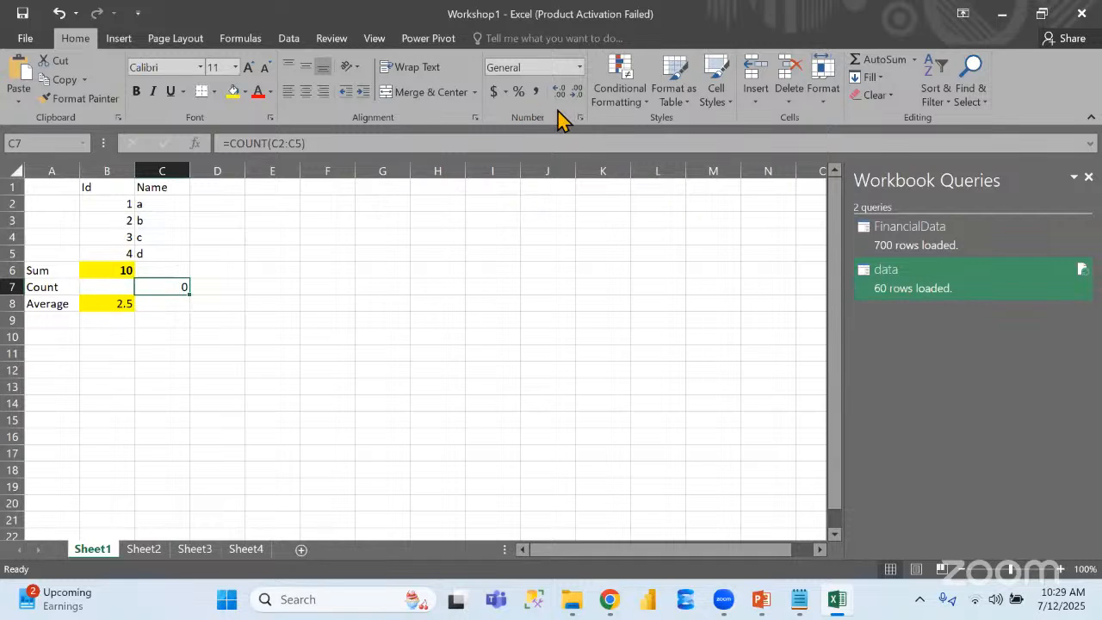
left_click(579, 69)
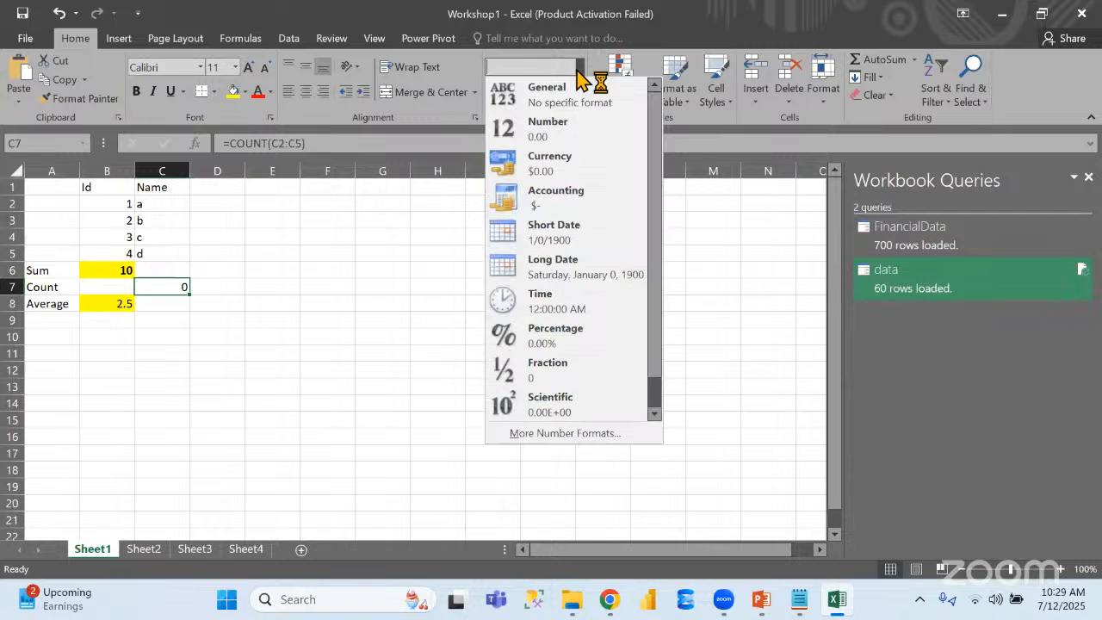
left_click(575, 129)
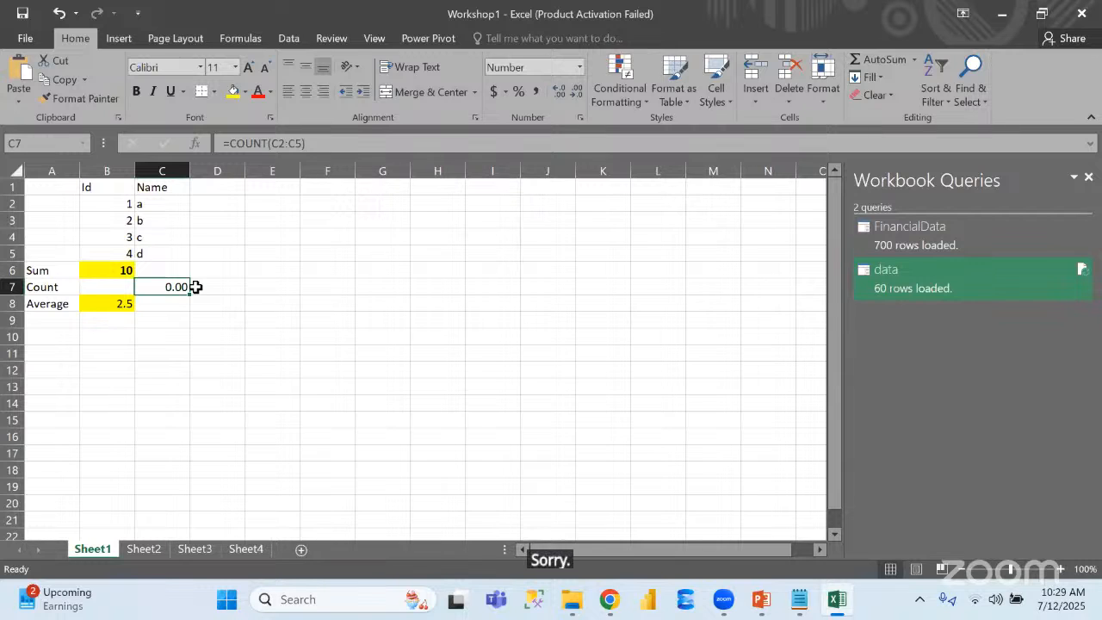
key("Delete")
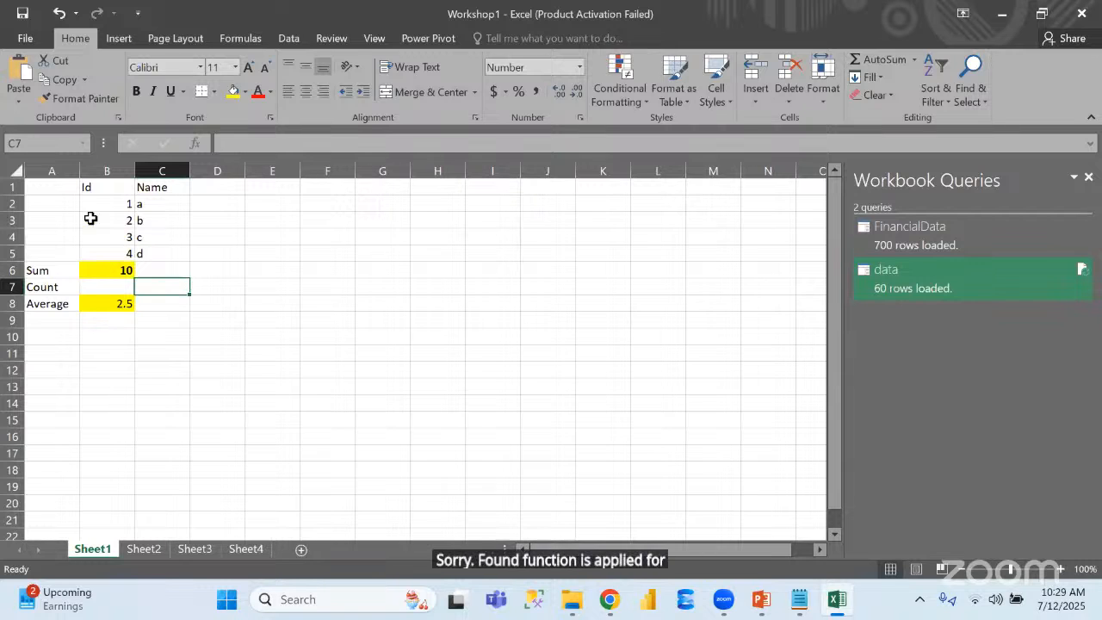
Count the Id values in cell B7 with the formula =COUNT(B2:B5)
left_click(99, 287)
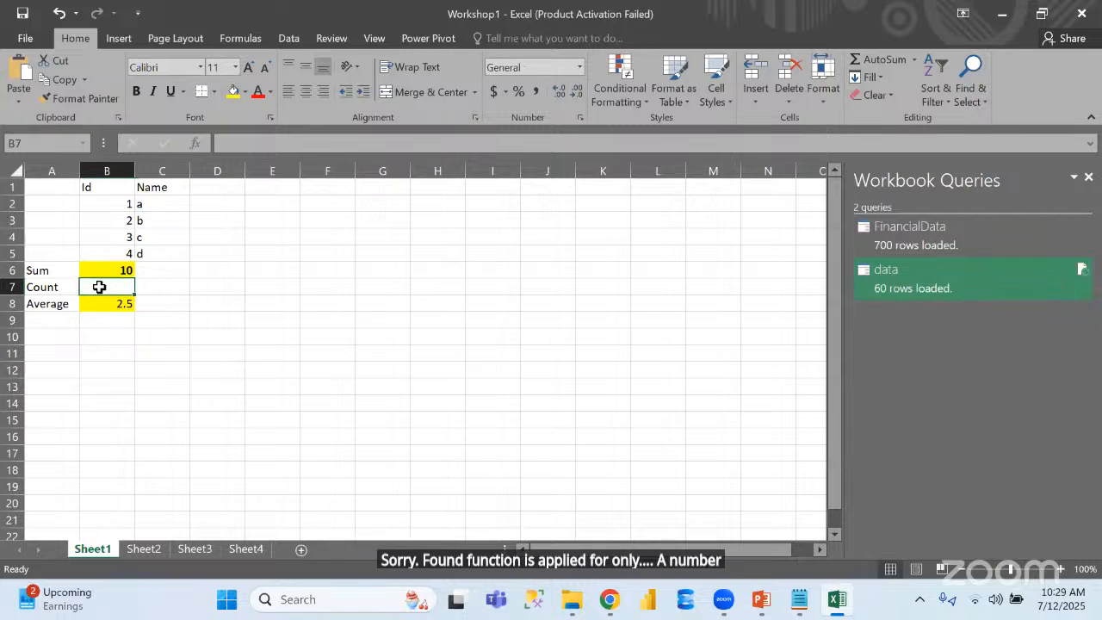
type("=")
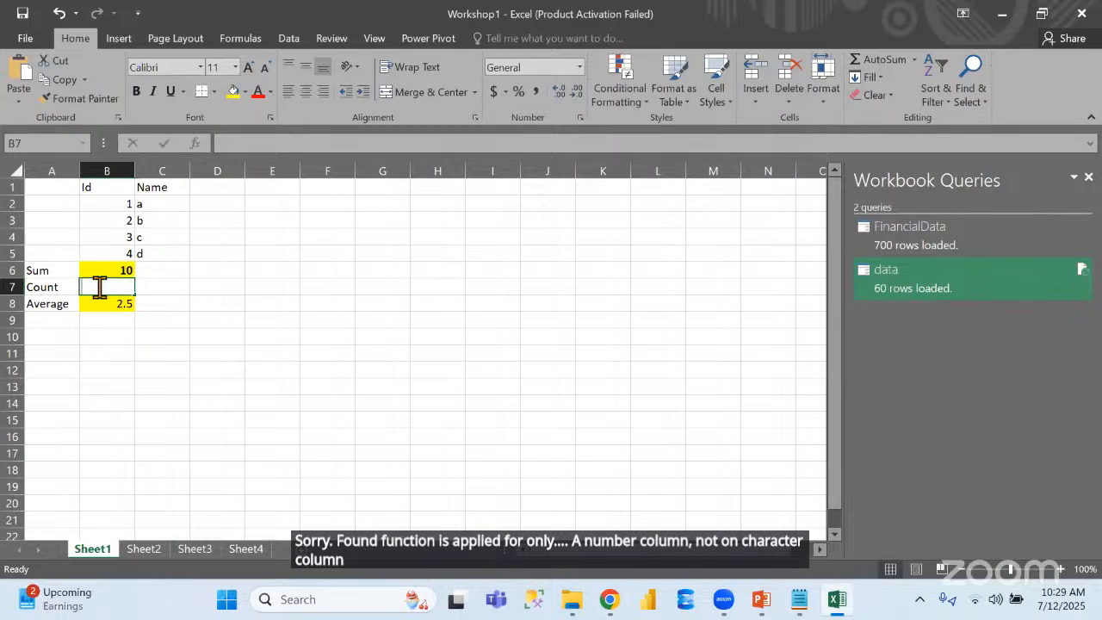
type("Cou")
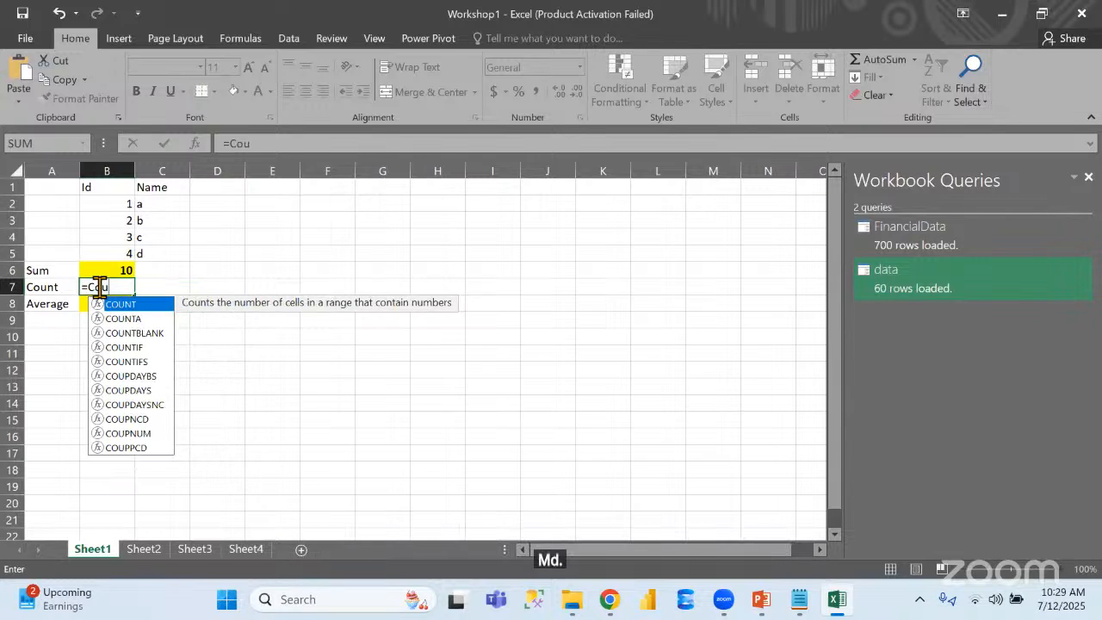
double_click(125, 305)
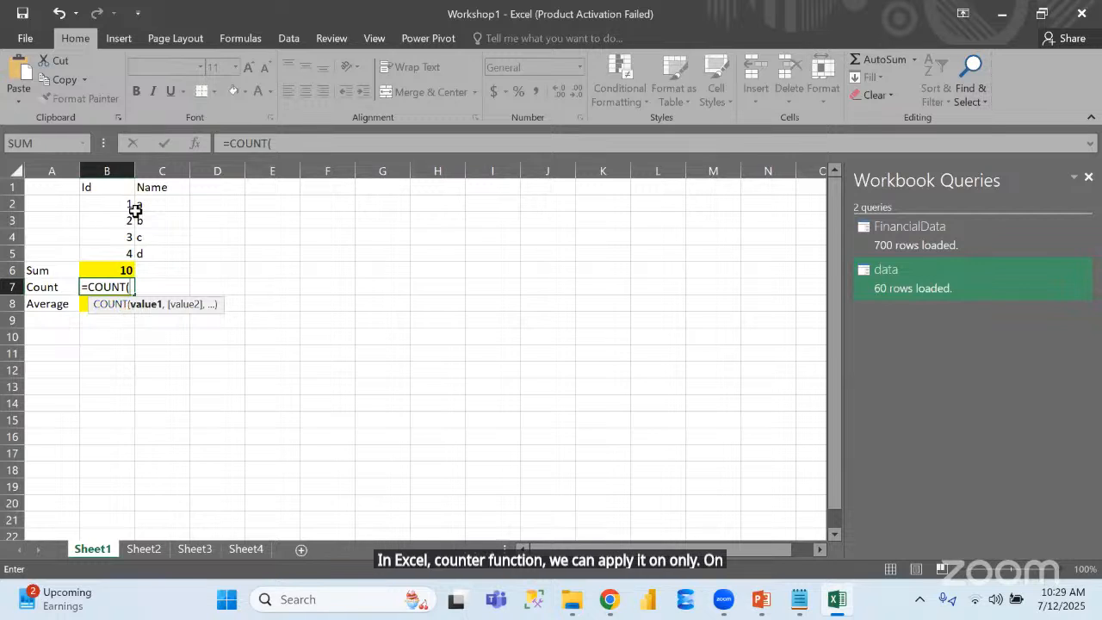
left_click_drag(113, 200, 118, 256)
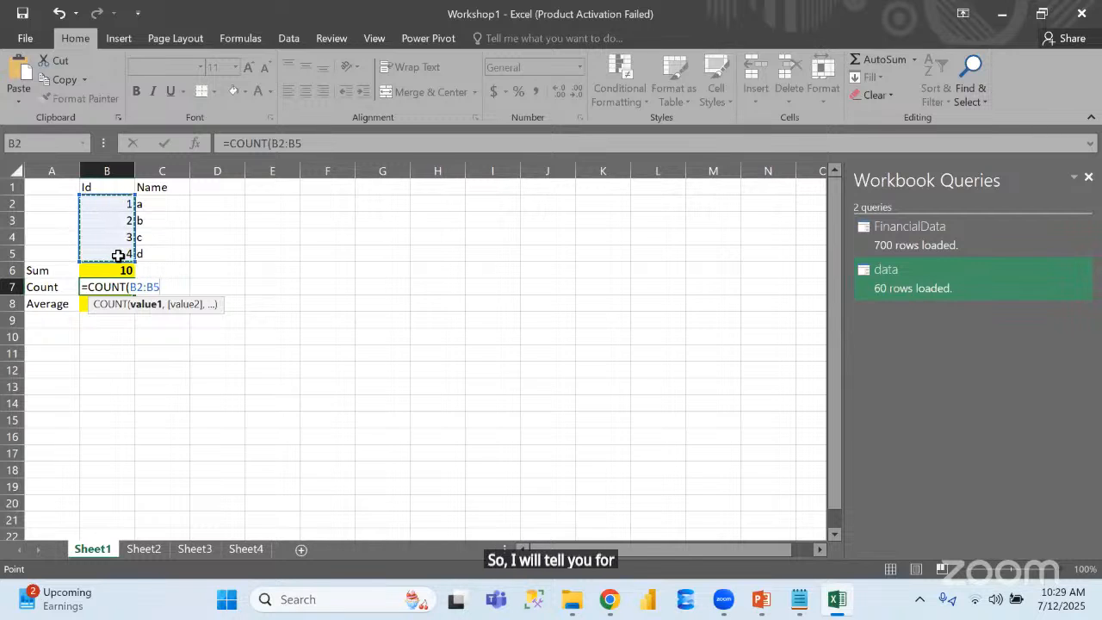
type(")")
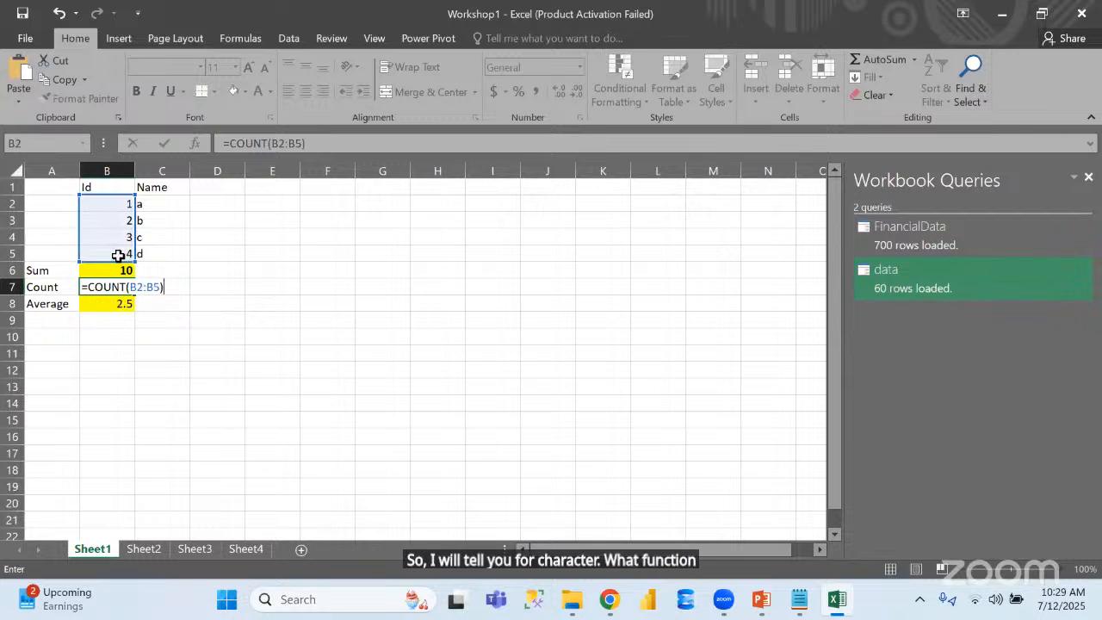
key("Return")
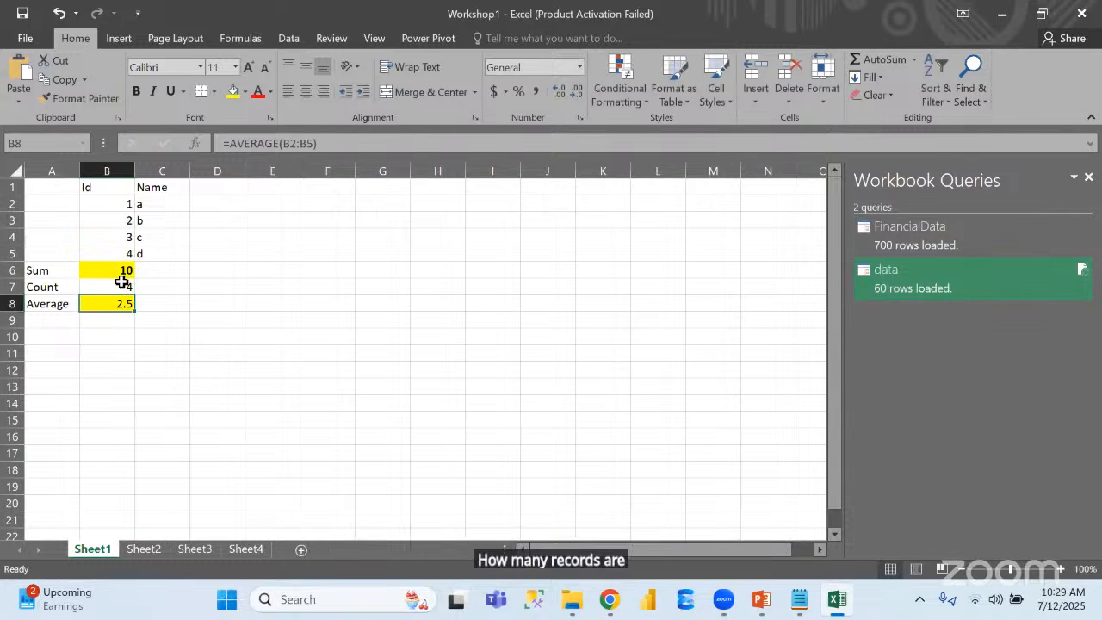
left_click(49, 286)
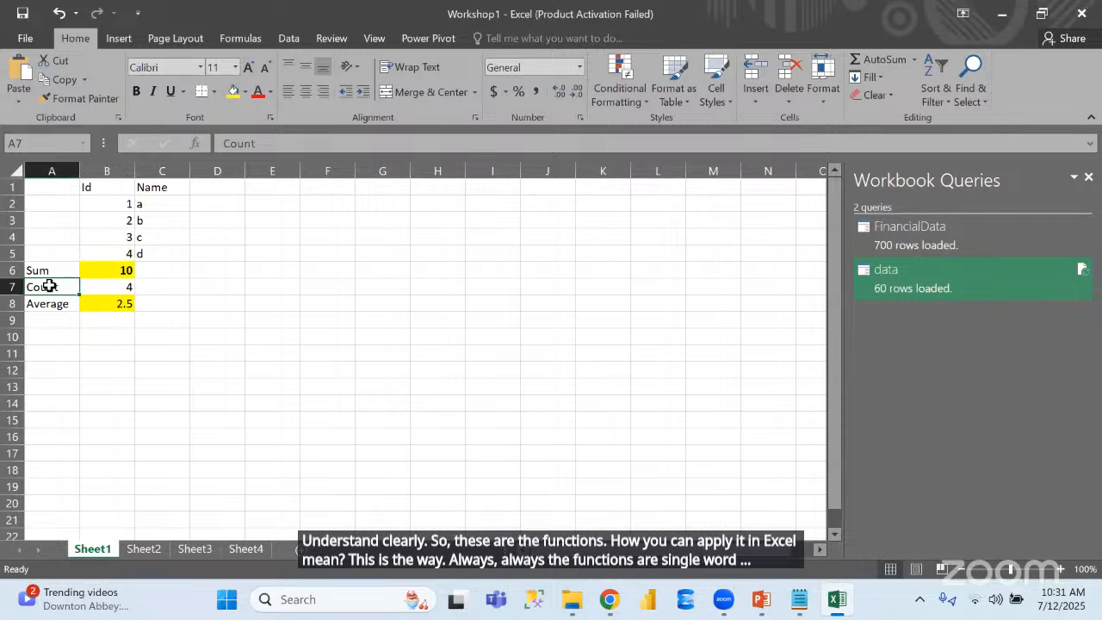
Add a new worksheet after Sheet1 and start creating a PivotTable at its cell B2
left_click(302, 550)
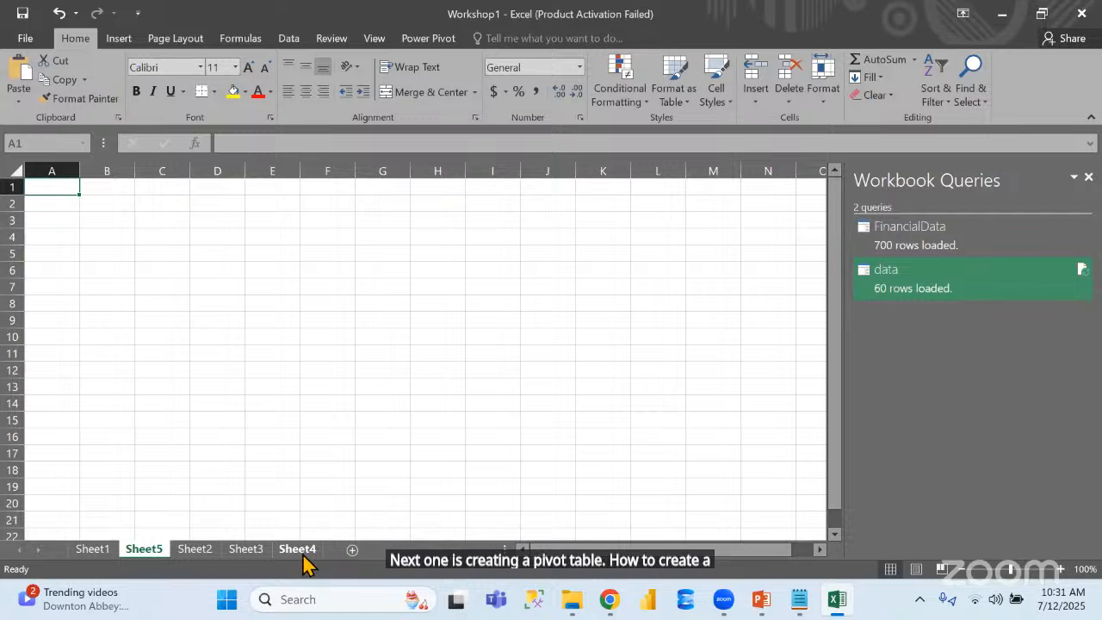
left_click(273, 39)
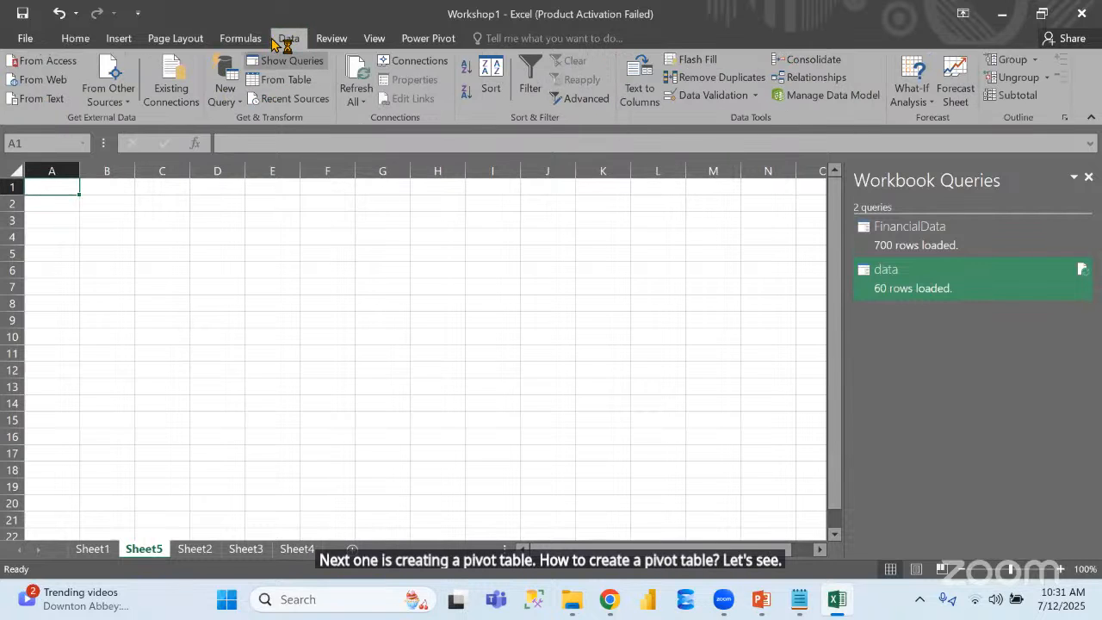
left_click(118, 39)
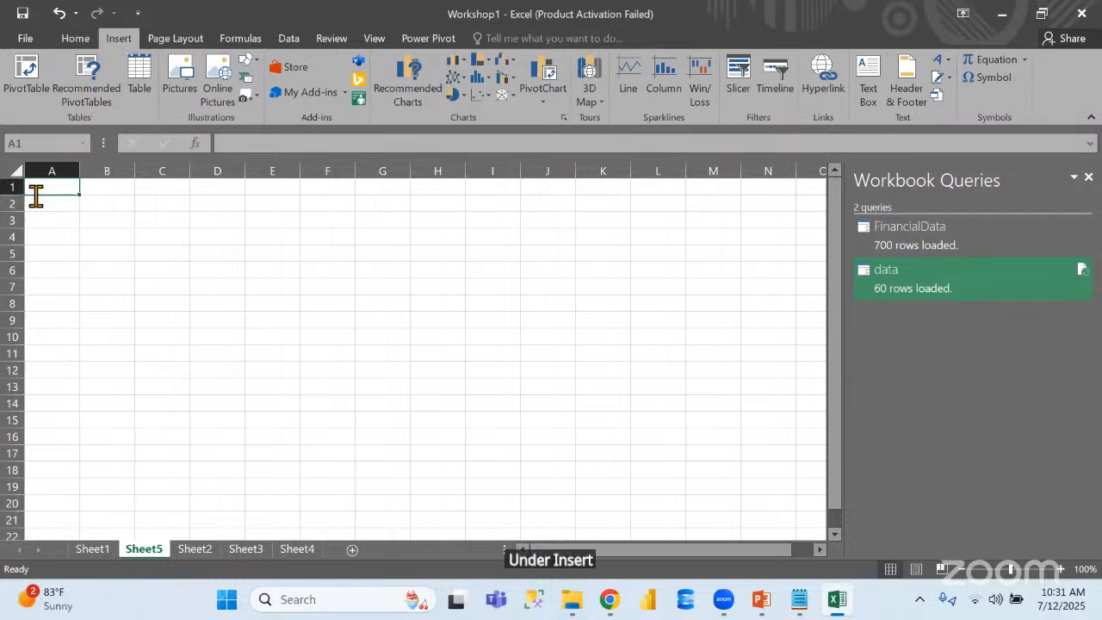
left_click(23, 89)
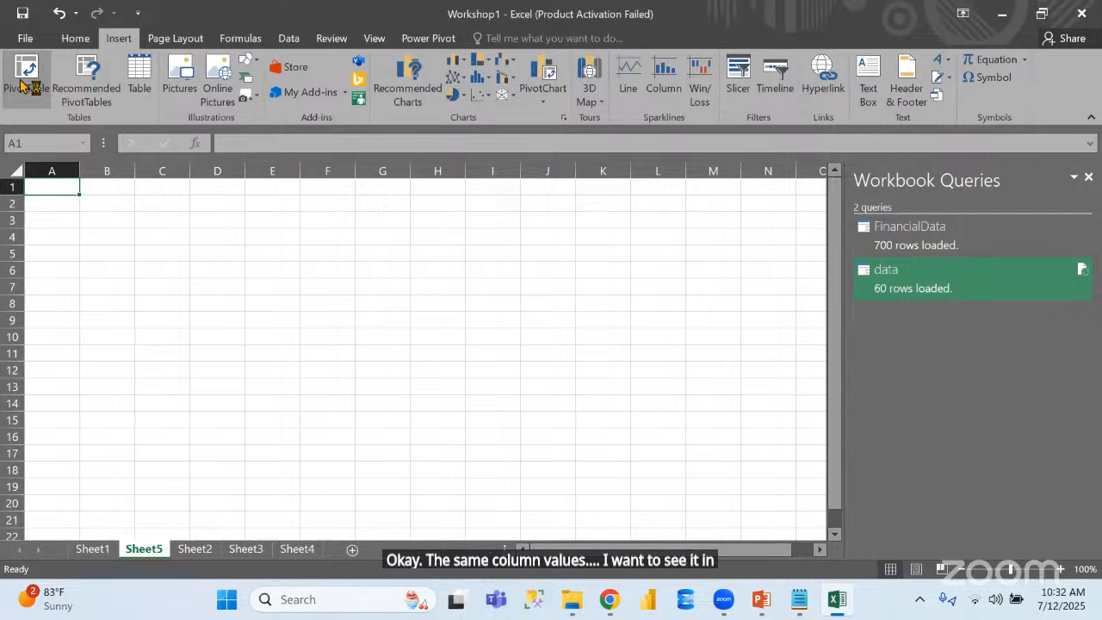
left_click(107, 204)
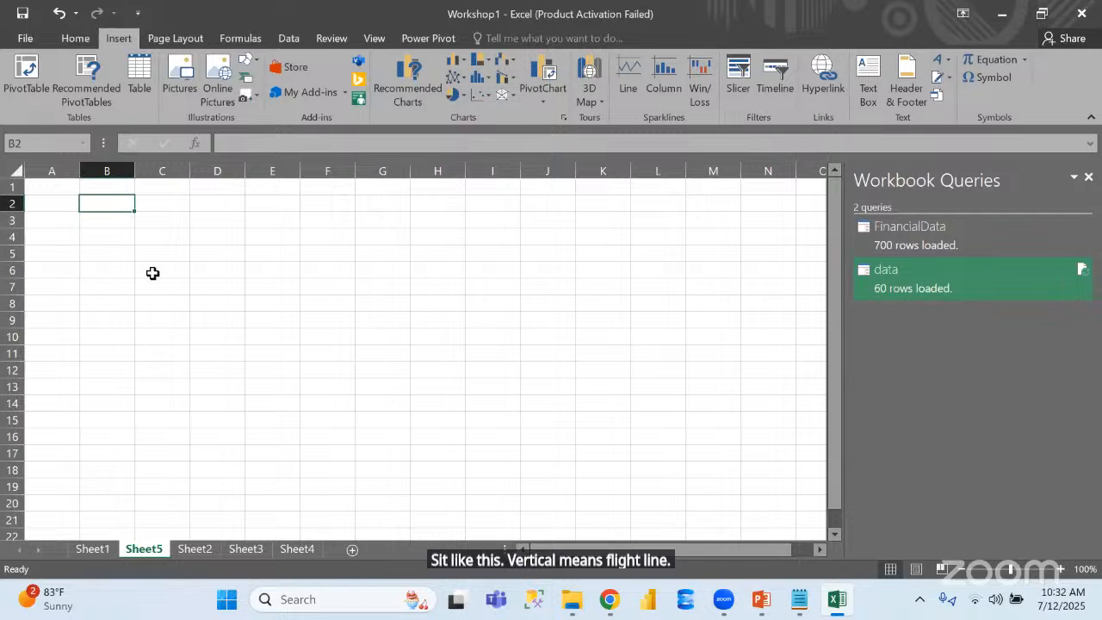
left_click(34, 86)
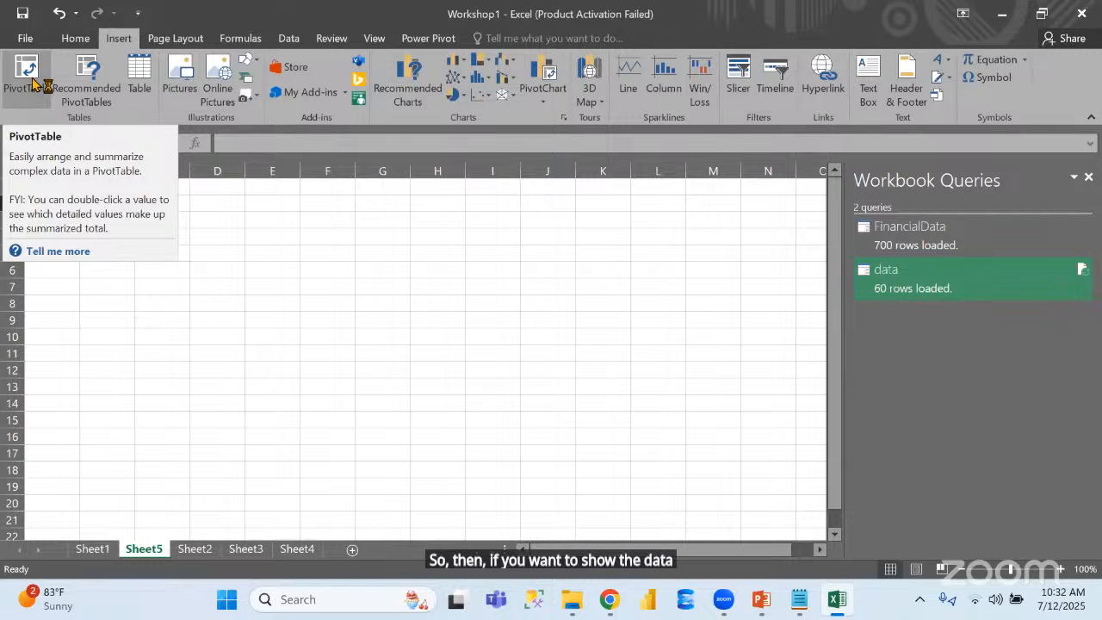
left_click(33, 84)
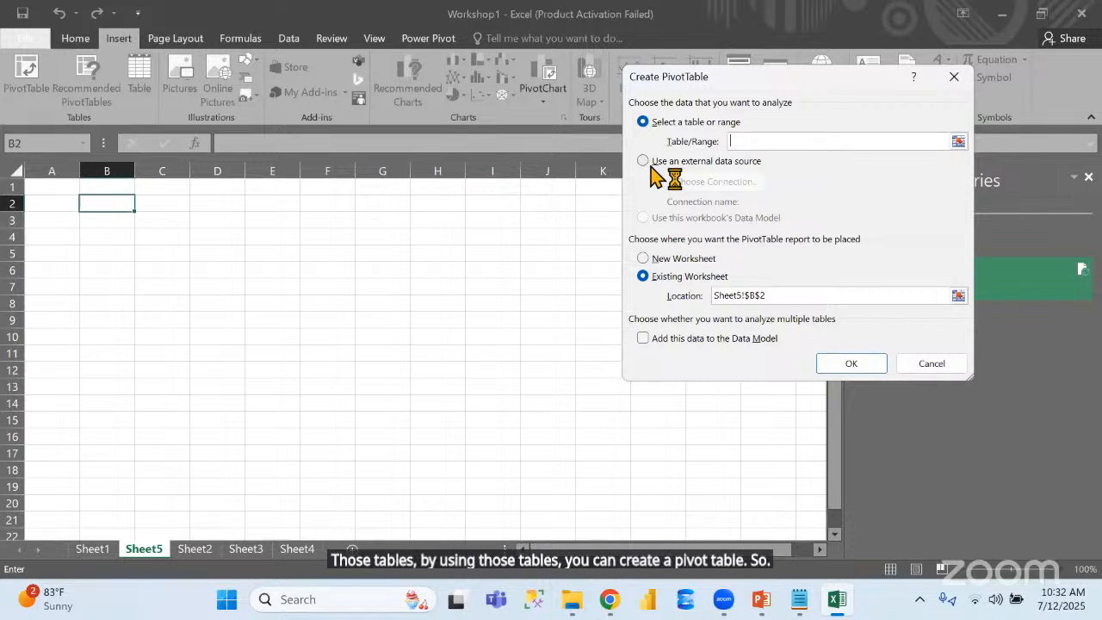
Create the PivotTable at Sheet5 cell B2 from the external data source connection Query - FinancialData
left_click(652, 162)
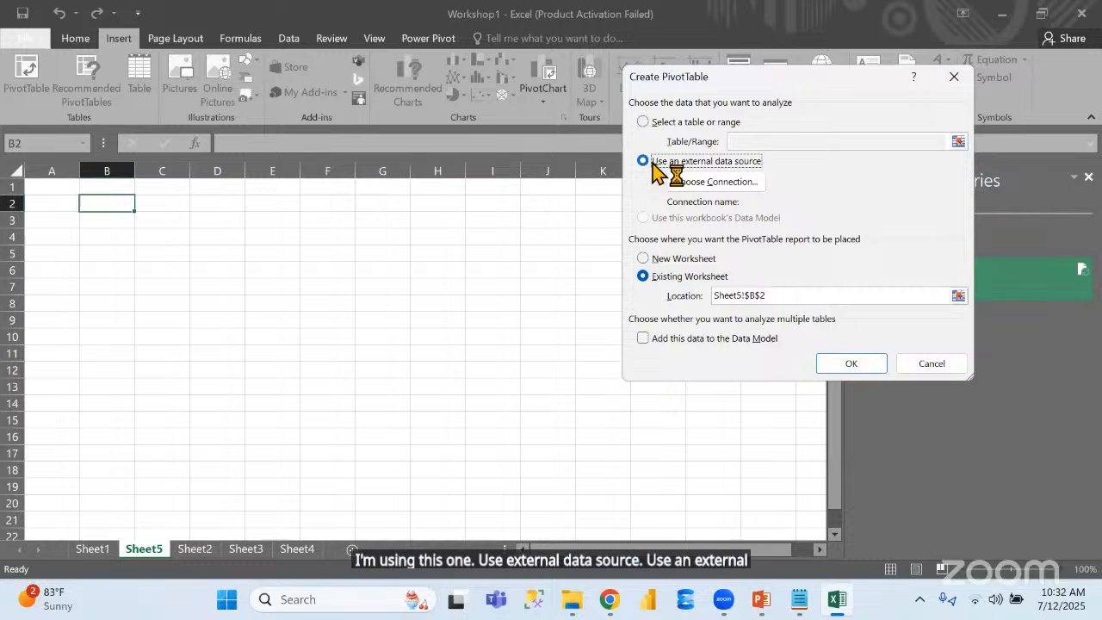
left_click(714, 188)
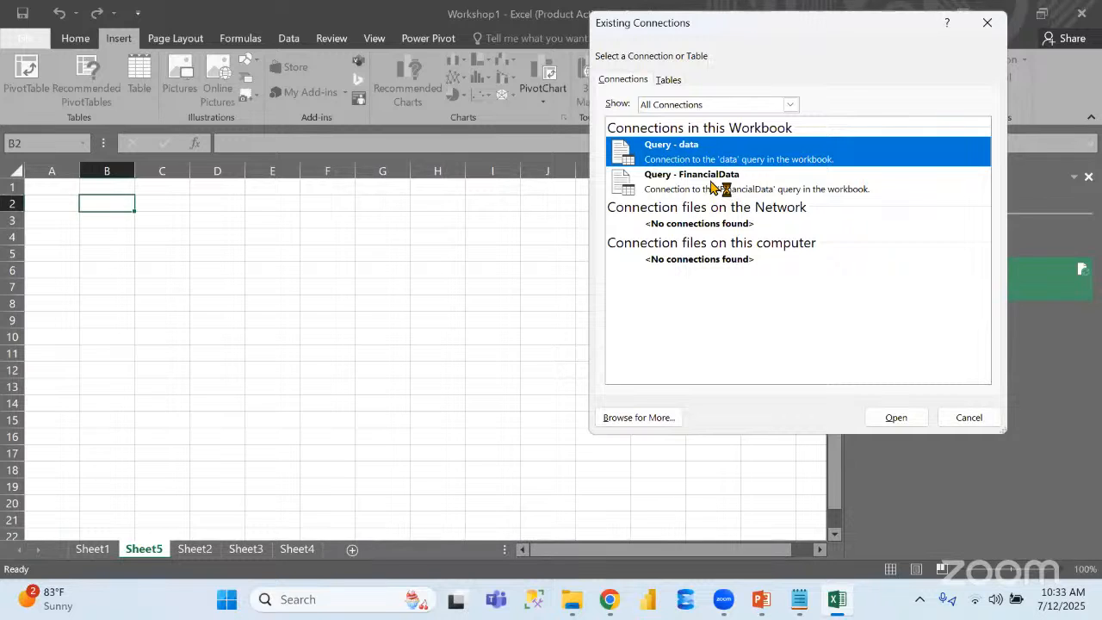
left_click(712, 188)
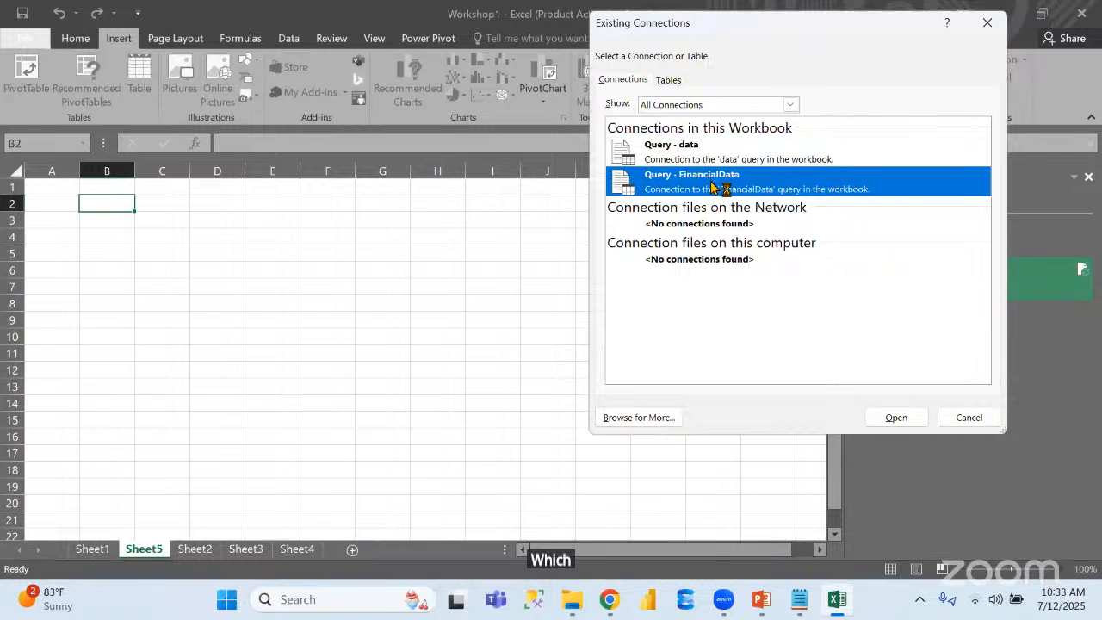
left_click(895, 418)
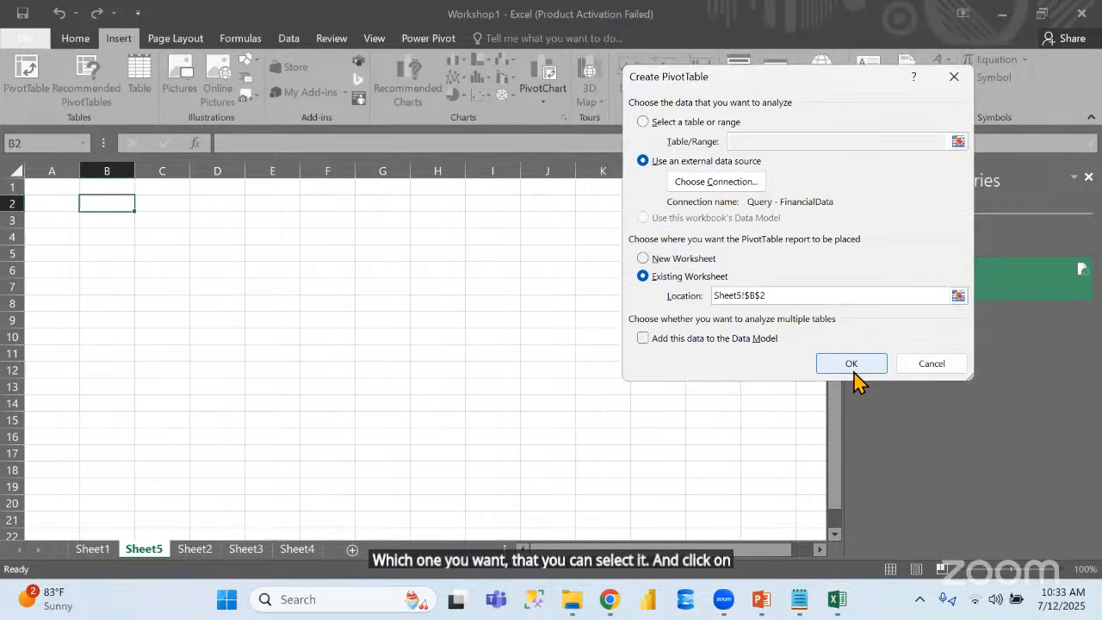
left_click(855, 368)
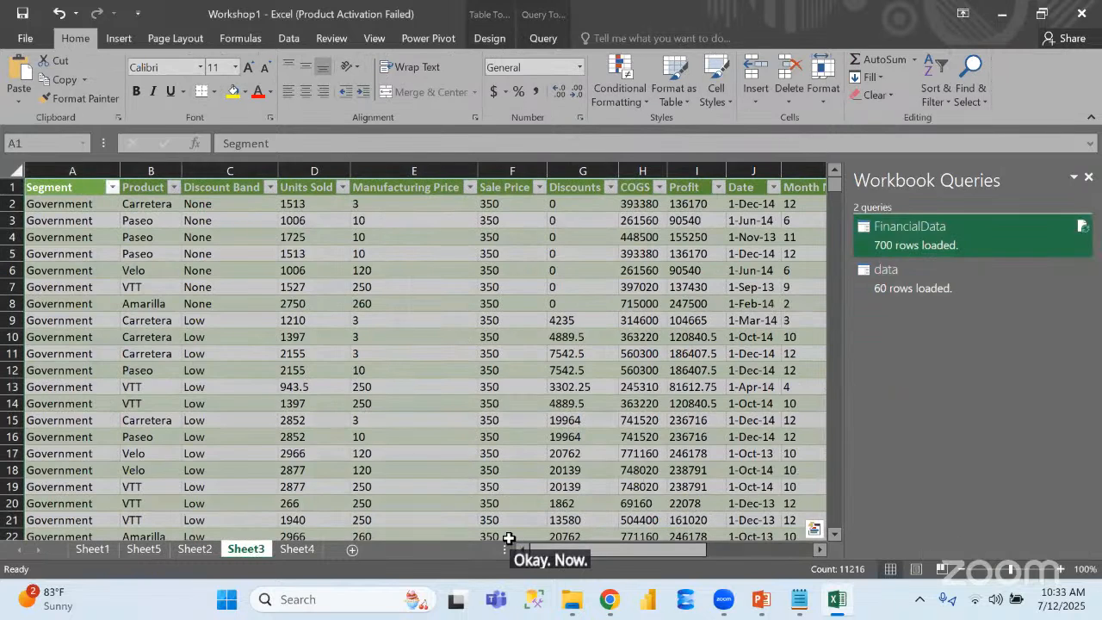
Return to the empty PivotTable on Sheet5 and close the Workbook Queries pane
left_click(299, 549)
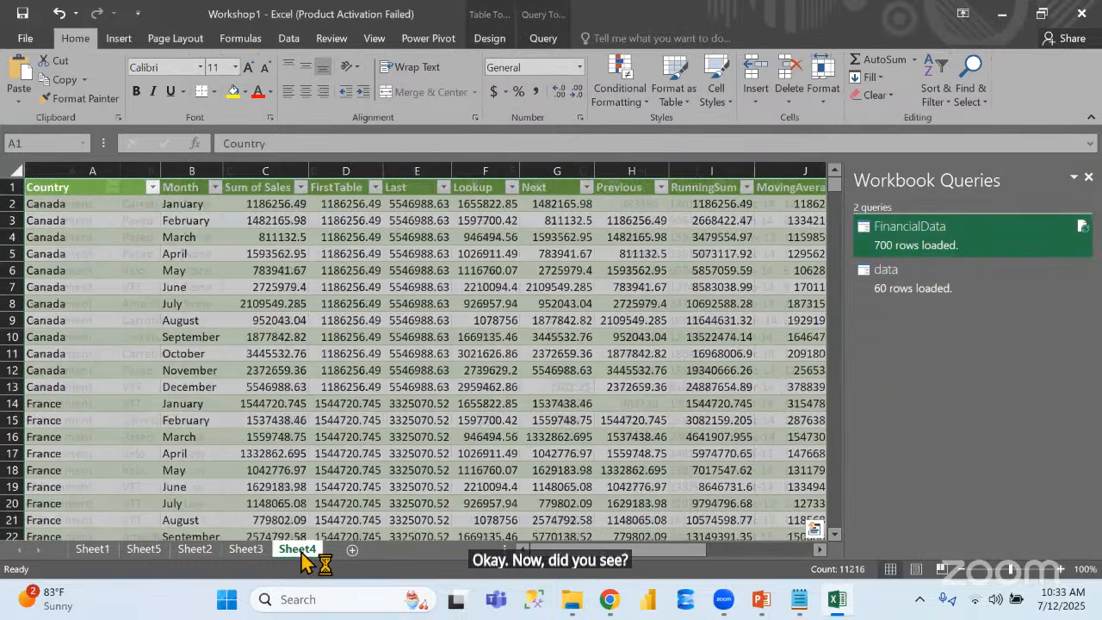
left_click(144, 550)
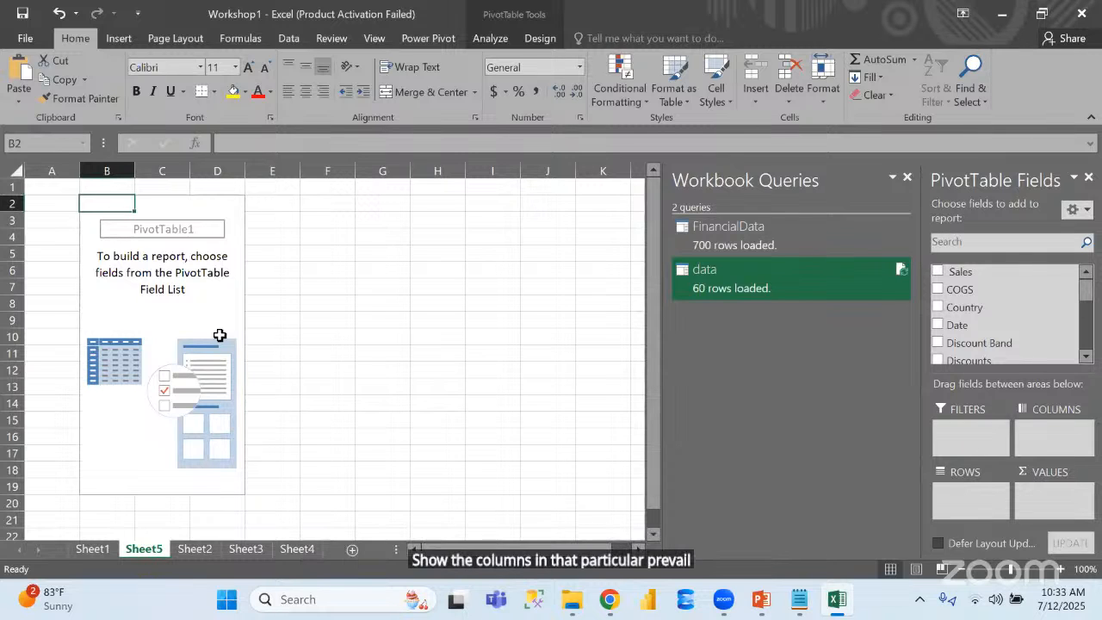
left_click(907, 177)
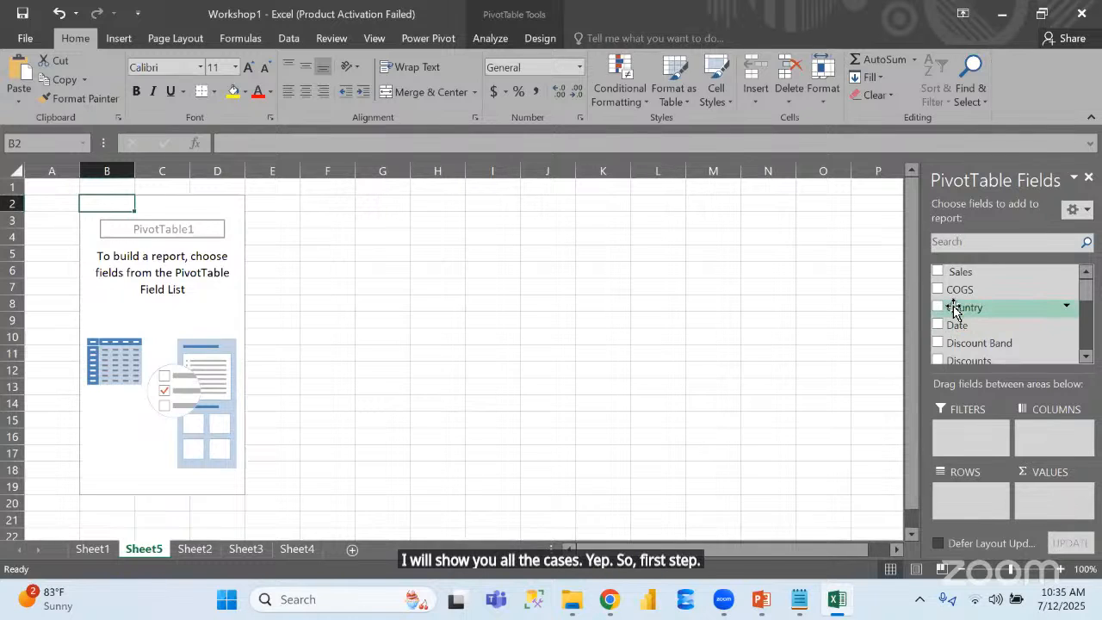
Add Country as the PivotTable's report filter and view its multiple-item selection list, leaving it without applying changes
left_click_drag(953, 310, 960, 432)
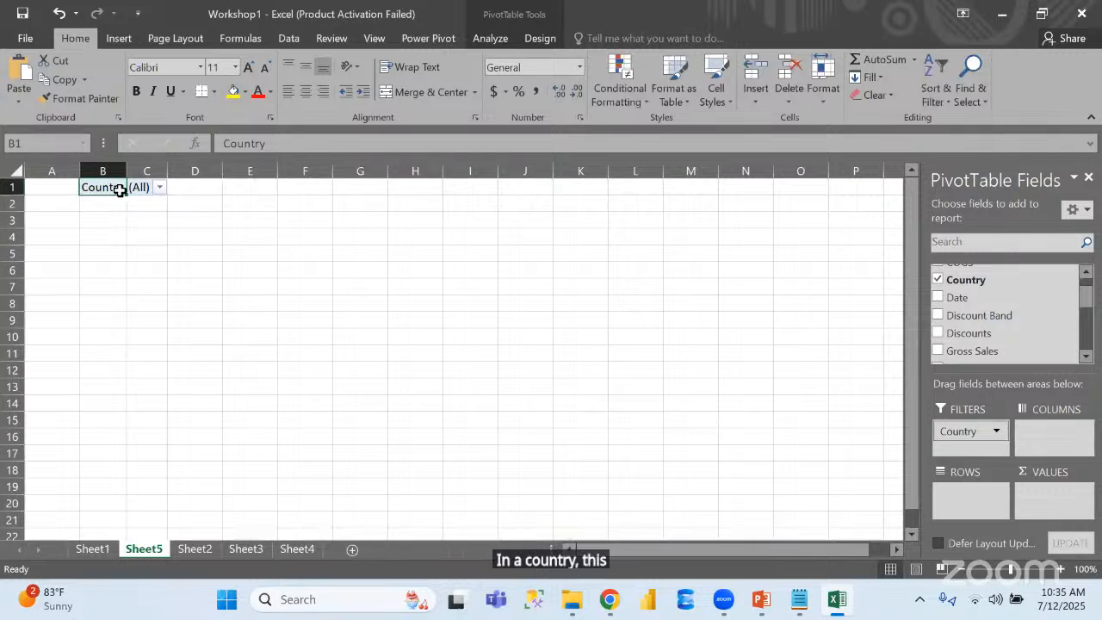
left_click(160, 187)
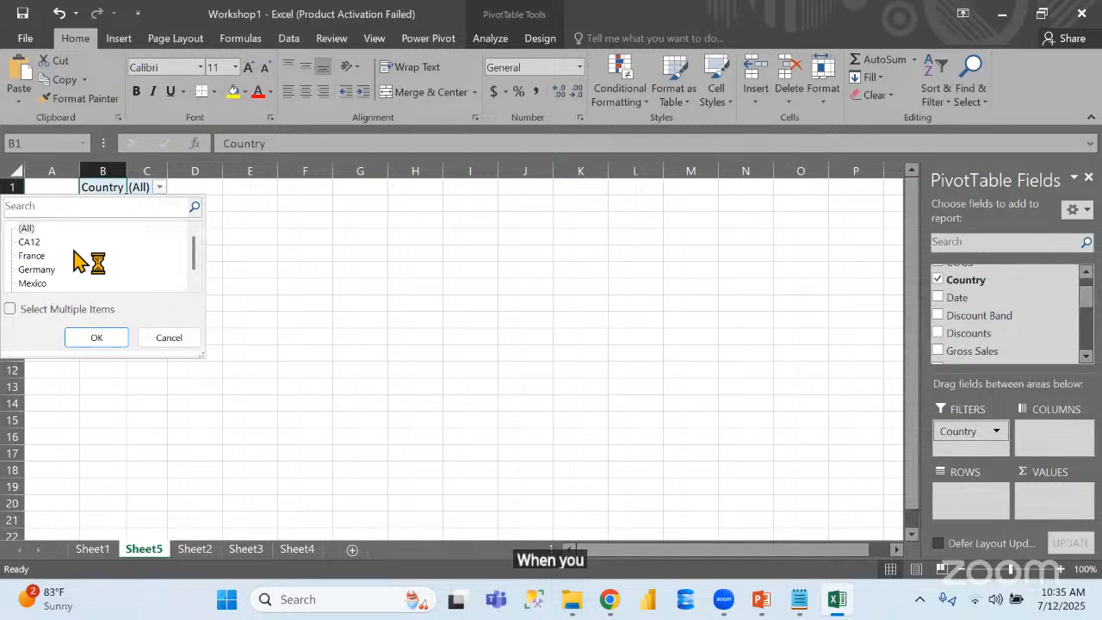
left_click(16, 311)
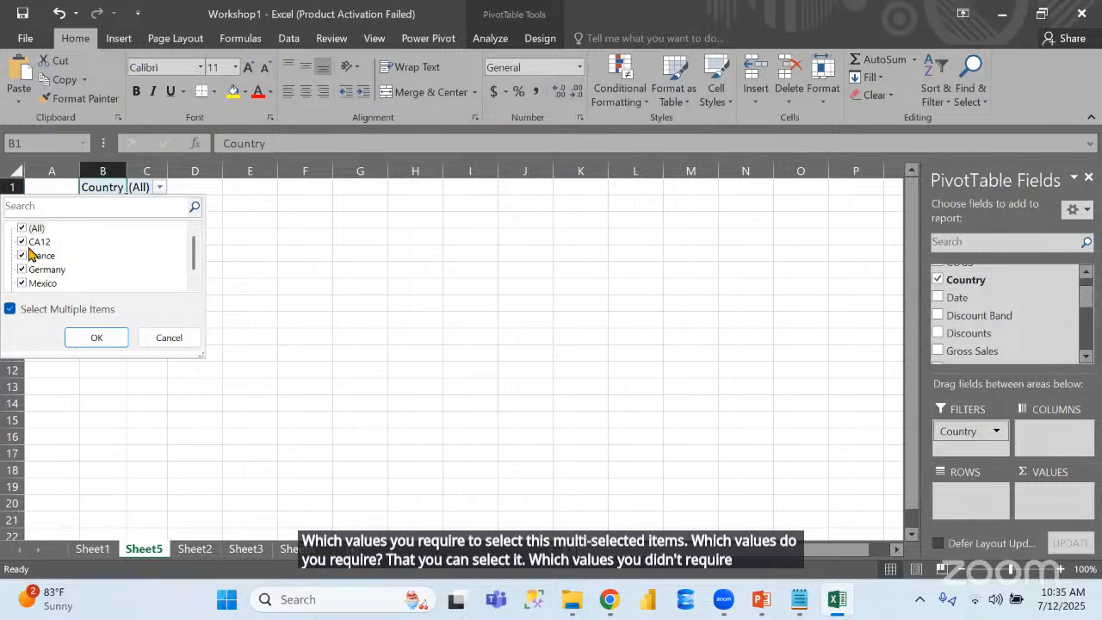
left_click(181, 336)
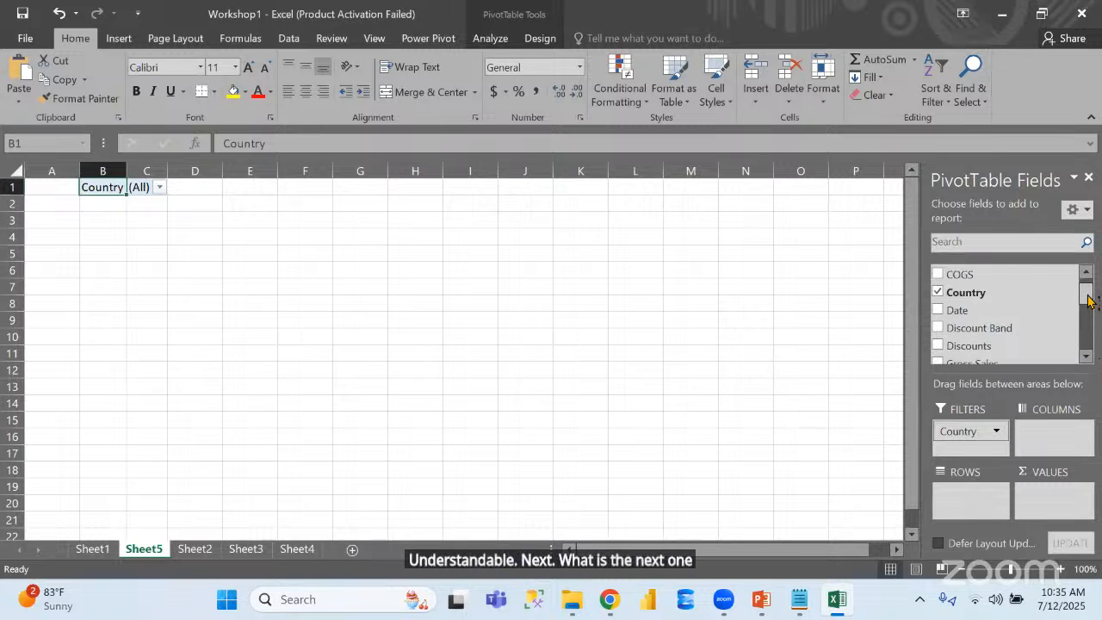
Place the Month Name field in the PivotTable's columns area
scroll(1090, 312, "down", 1)
scroll(1090, 311, "down", 2)
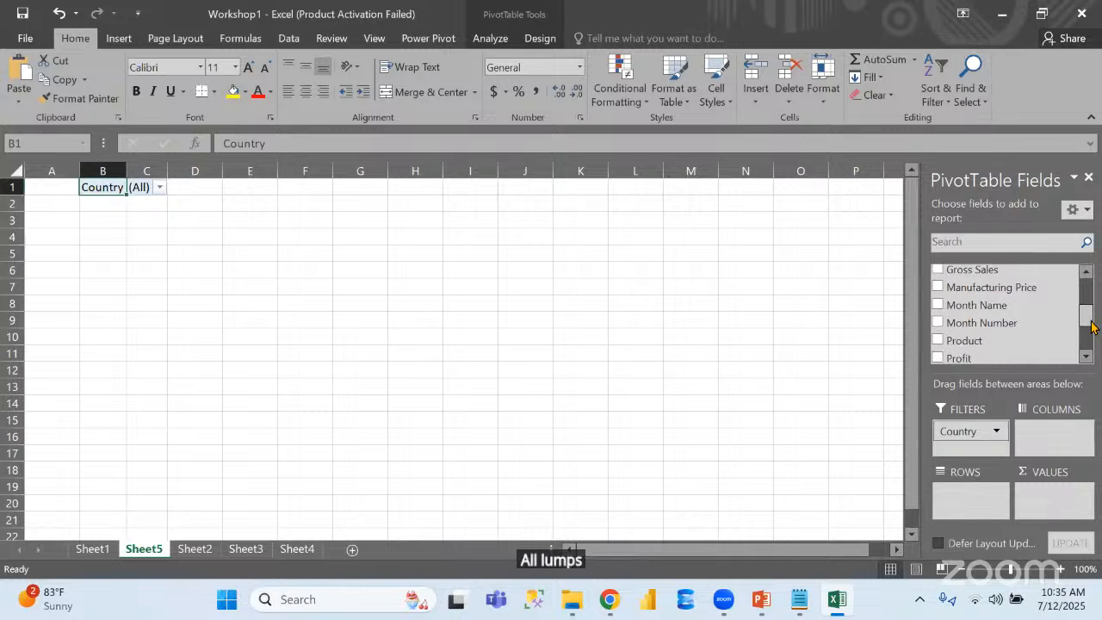
left_click_drag(979, 301, 1055, 433)
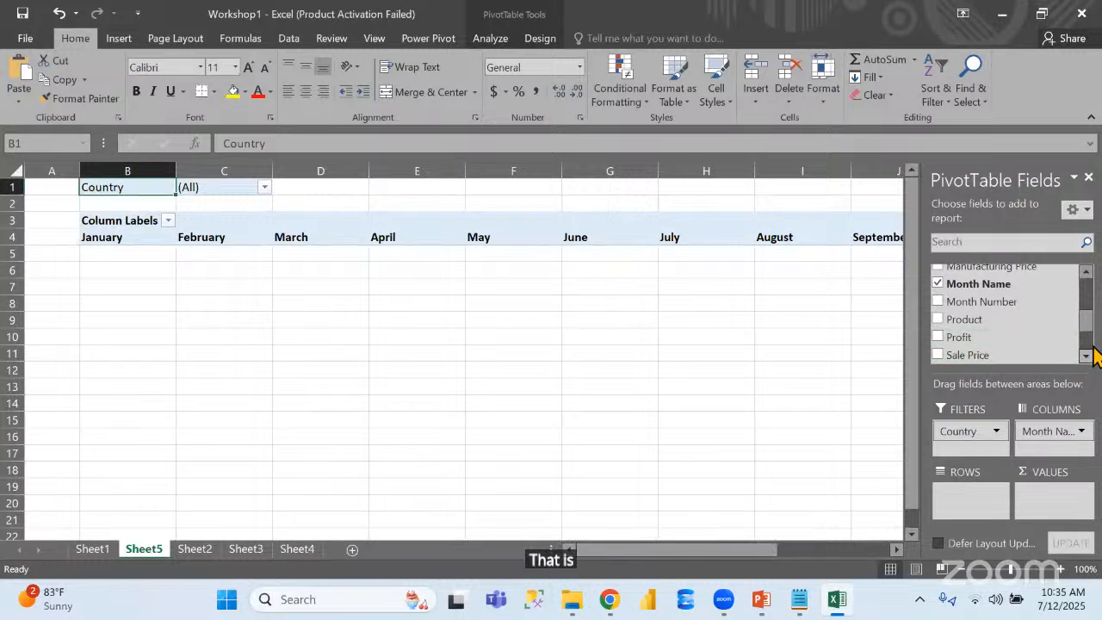
Place the Product field in the PivotTable's rows area and the Profit field in its values area
left_click_drag(1090, 327, 1088, 326)
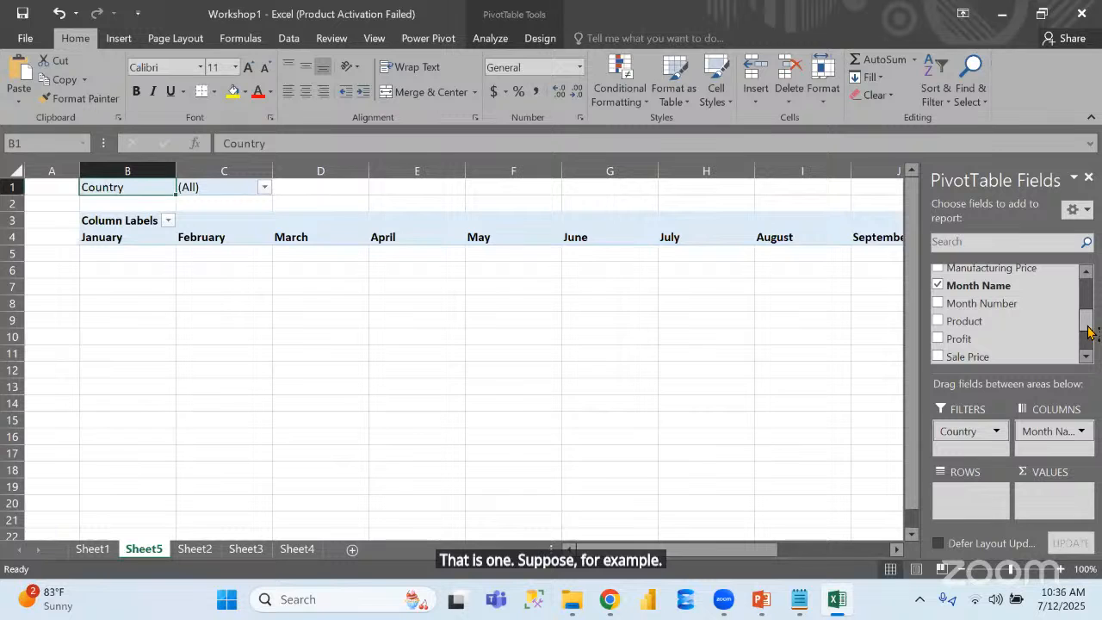
left_click_drag(1001, 322, 979, 500)
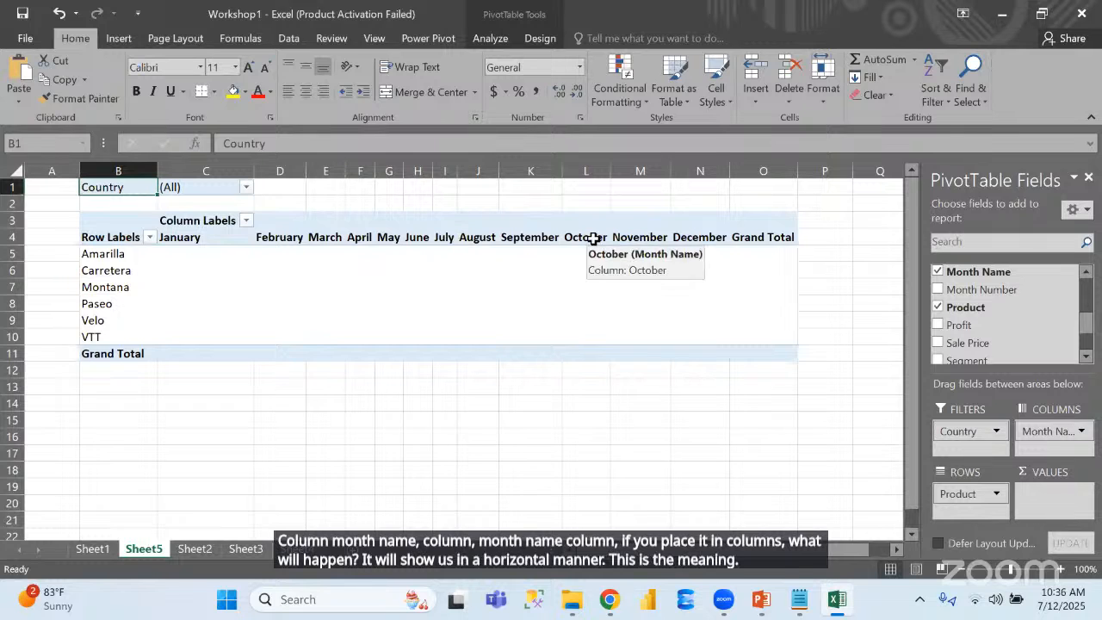
left_click_drag(951, 328, 1046, 504)
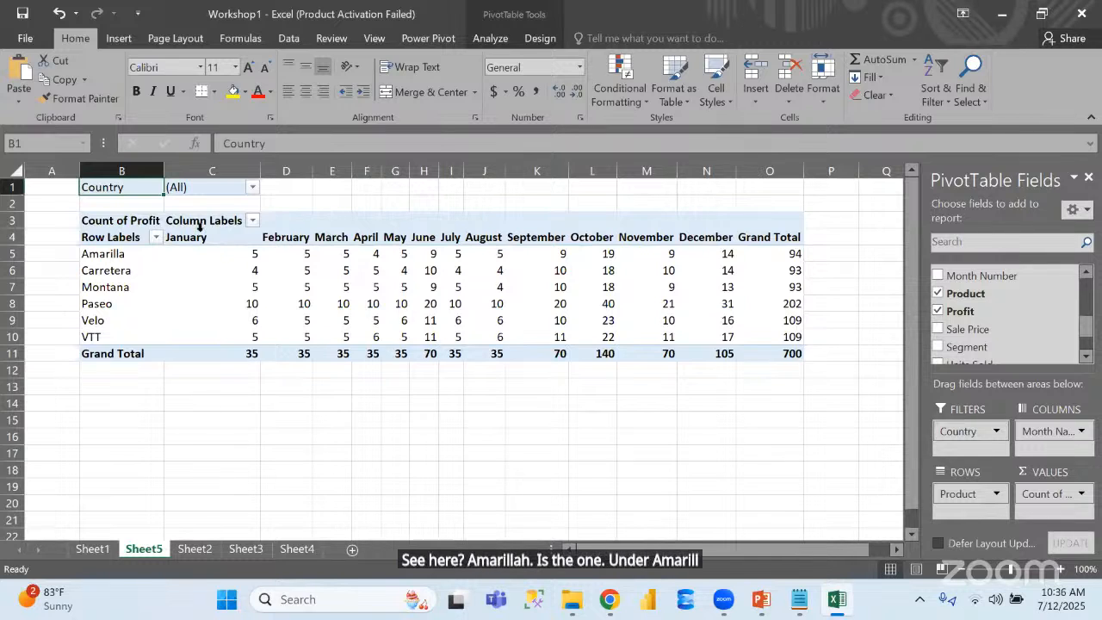
mouse_move(244, 257)
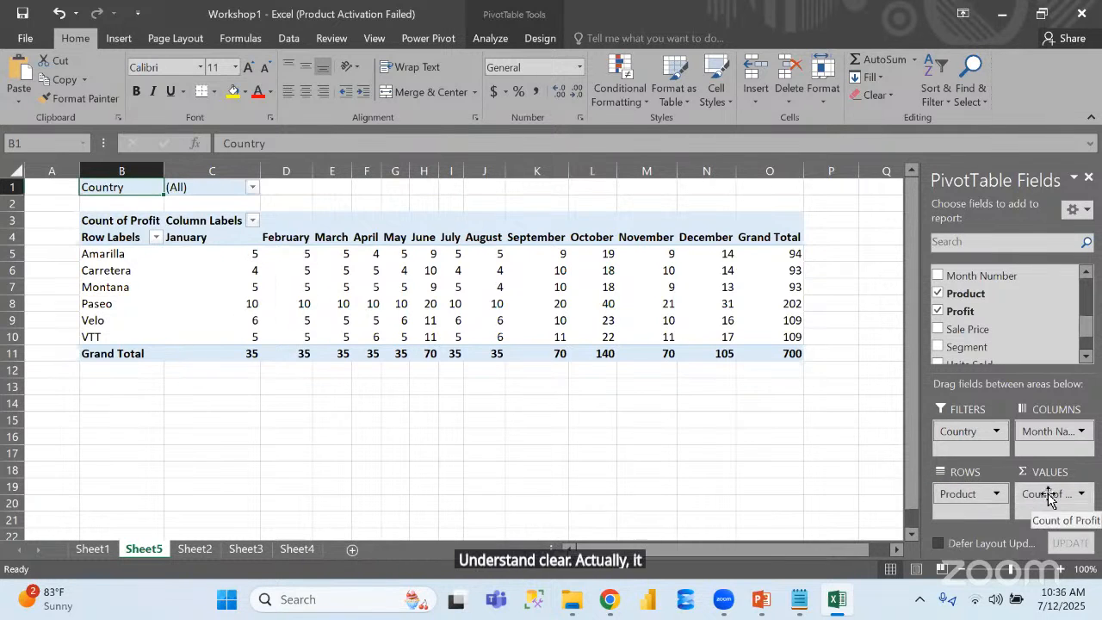
left_click(1080, 495)
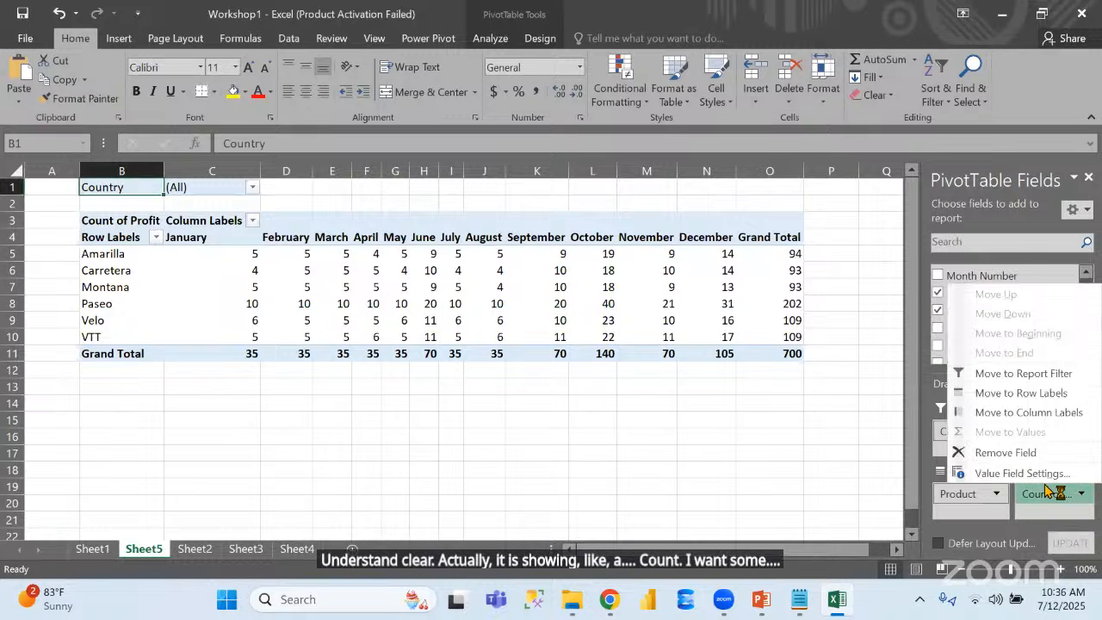
left_click(1043, 478)
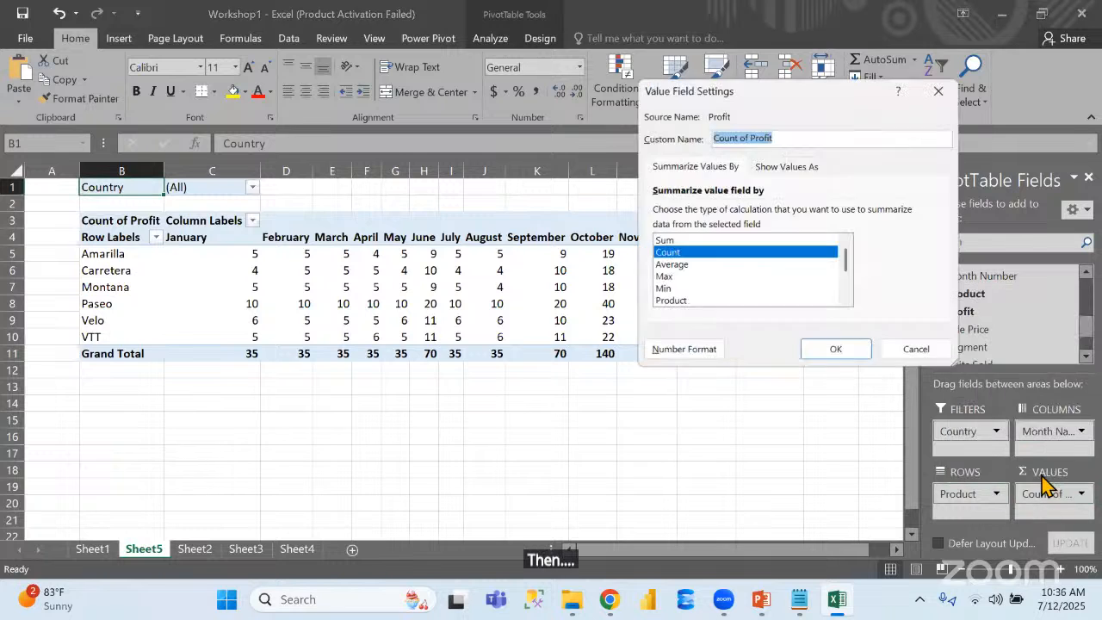
left_click(704, 241)
left_click(916, 348)
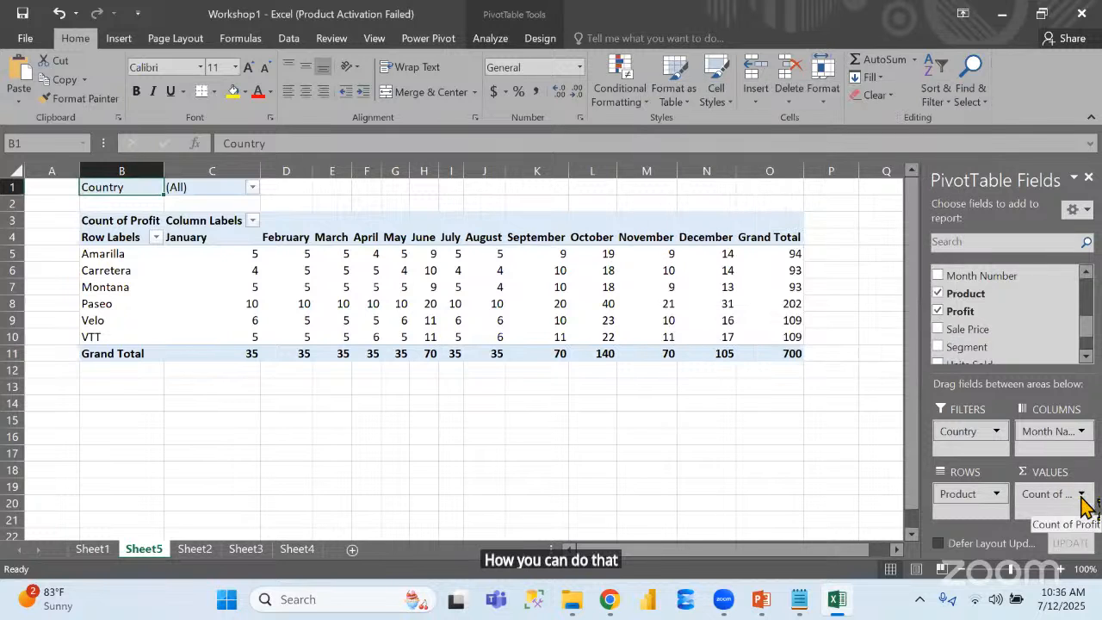
Summarize the PivotTable's Profit value field by Sum
left_click(1081, 495)
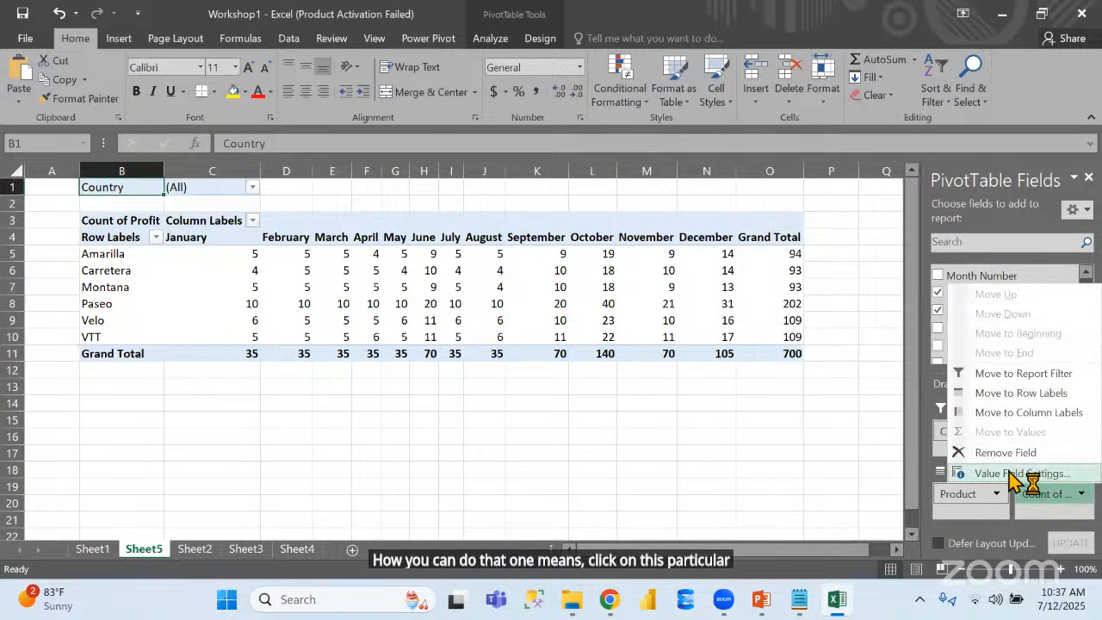
left_click(1016, 474)
left_click(680, 240)
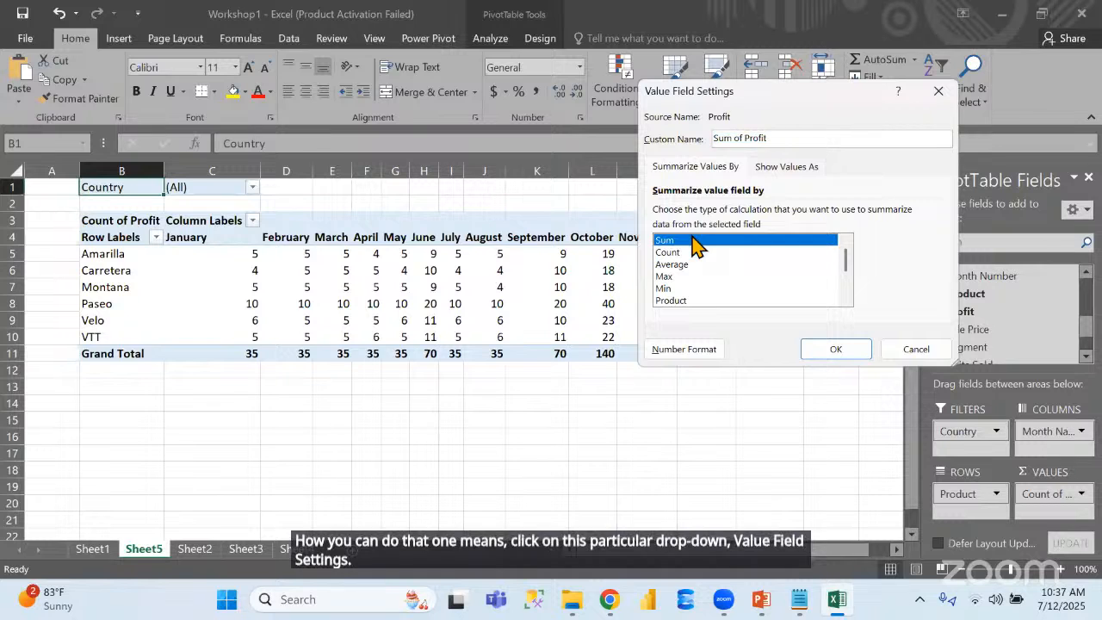
left_click(840, 351)
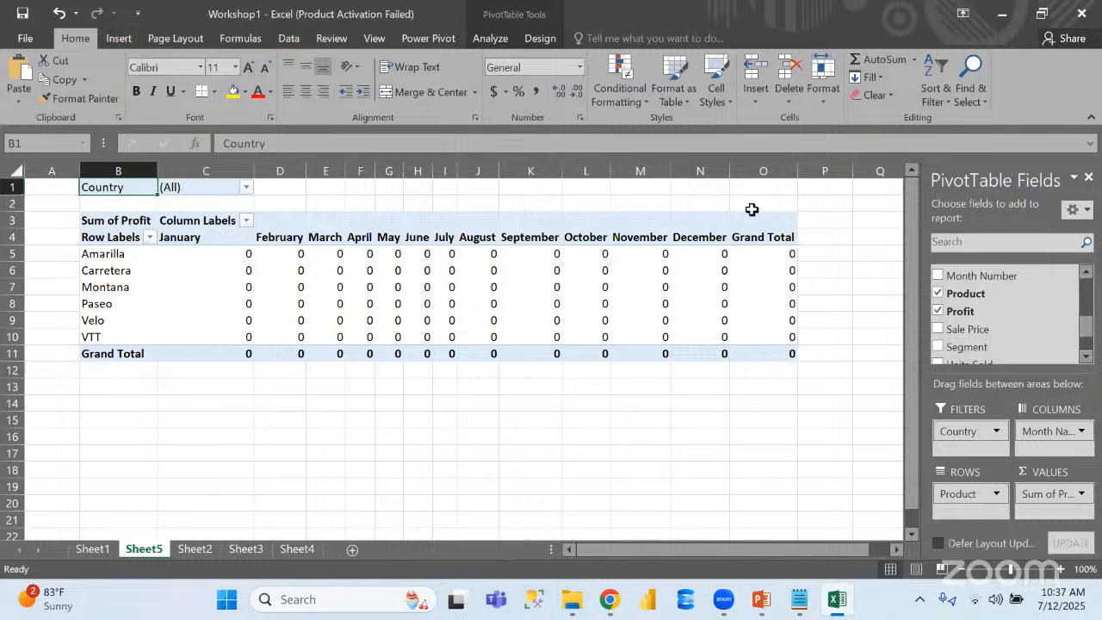
Edit the FinancialData query, set the Profit column's data type to Decimal Number, and load the result back to the workbook
left_click(287, 40)
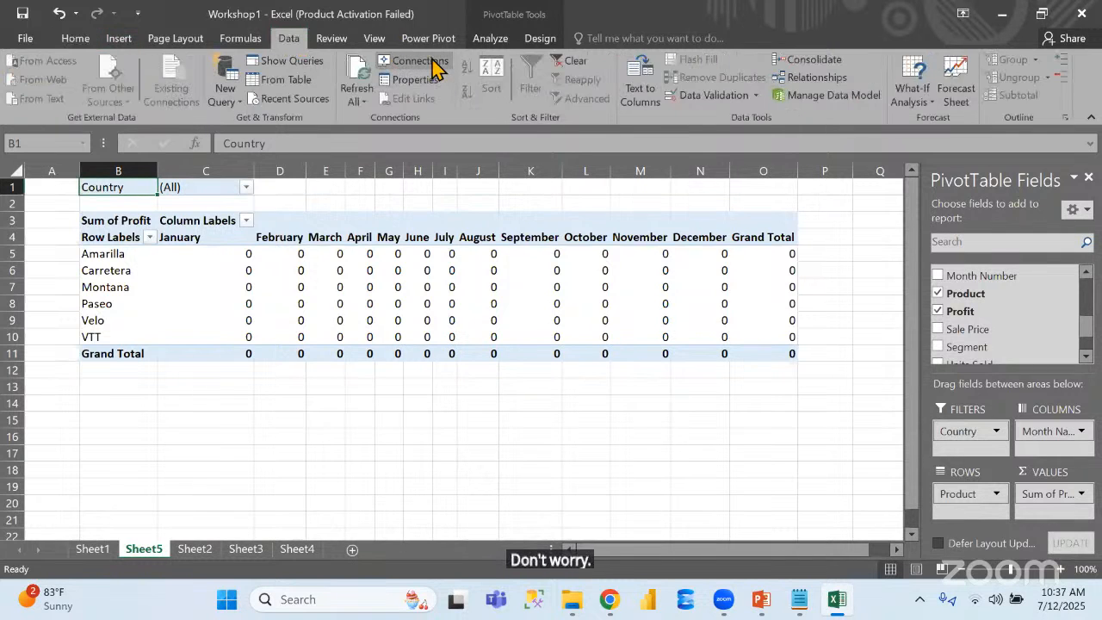
left_click(291, 62)
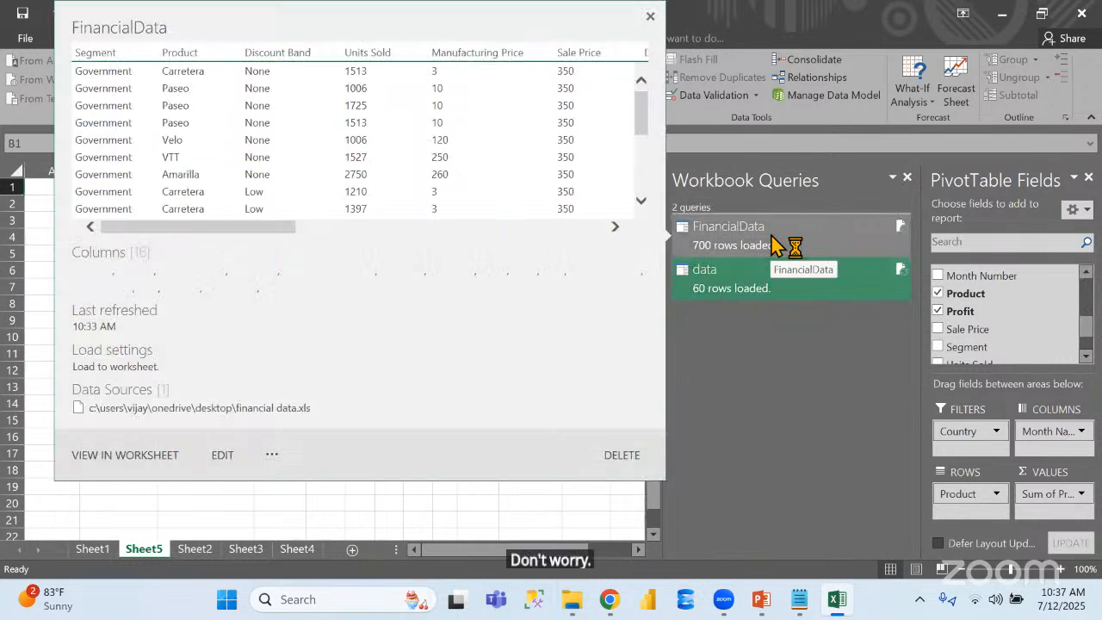
left_click(770, 241)
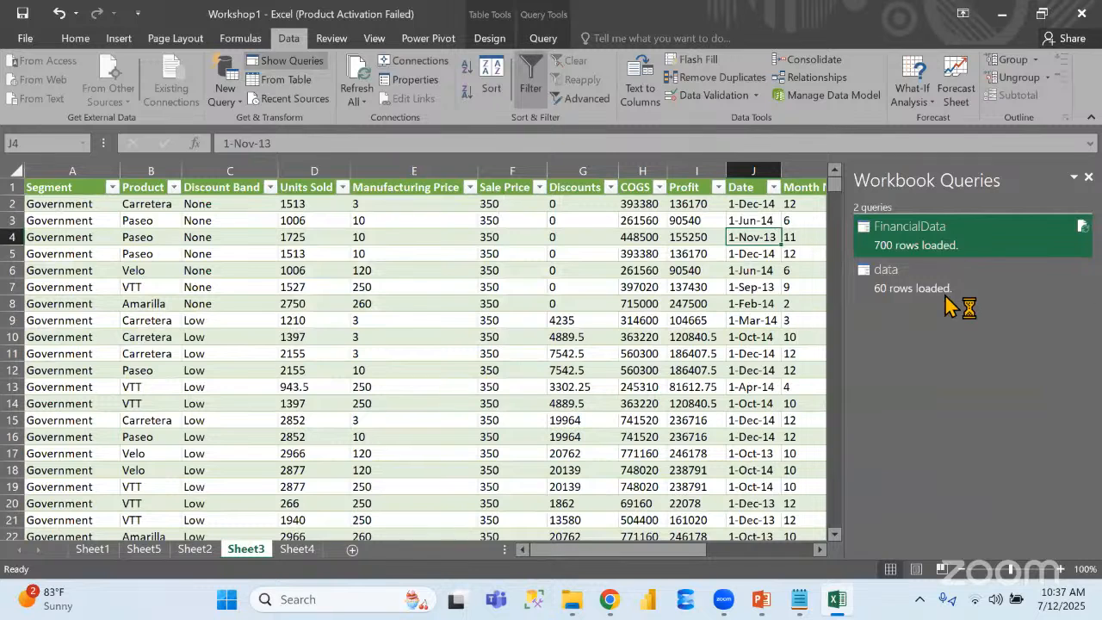
double_click(955, 244)
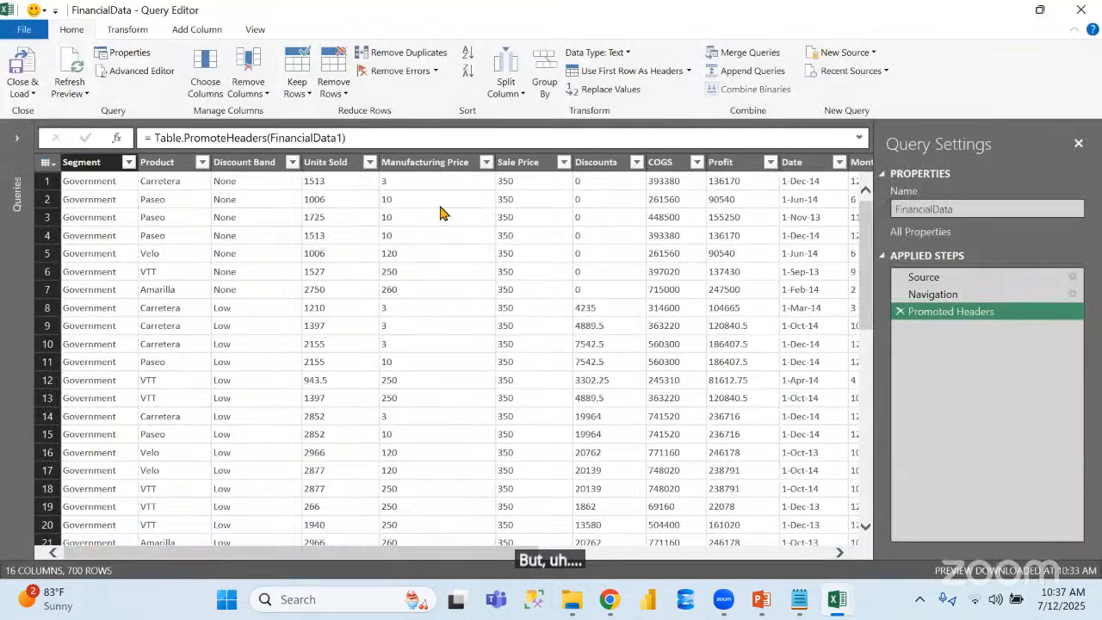
left_click(723, 163)
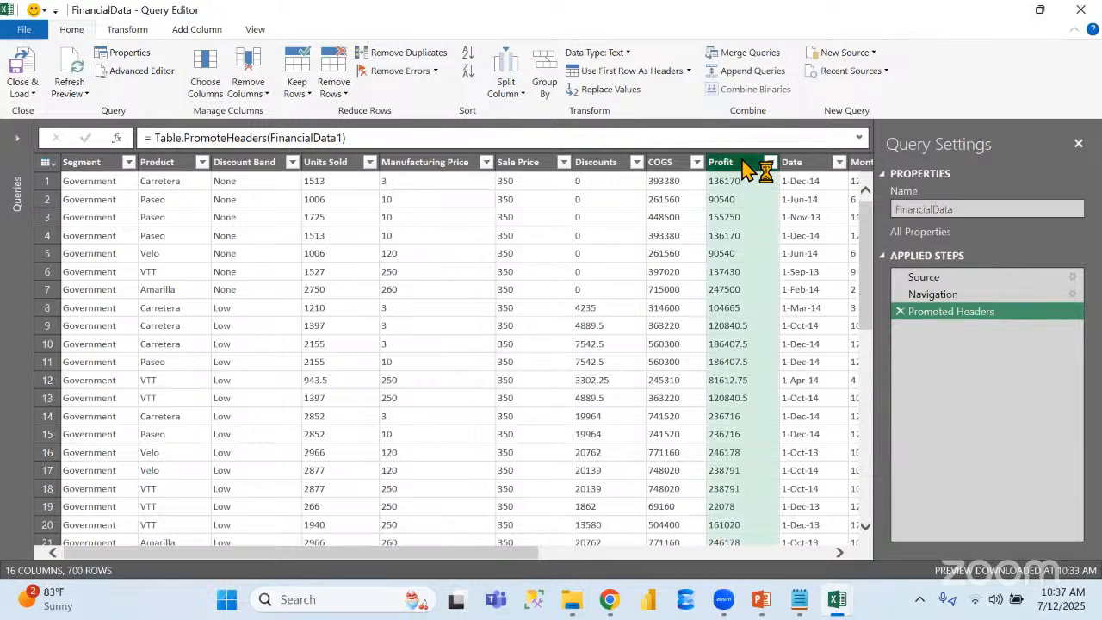
left_click(625, 53)
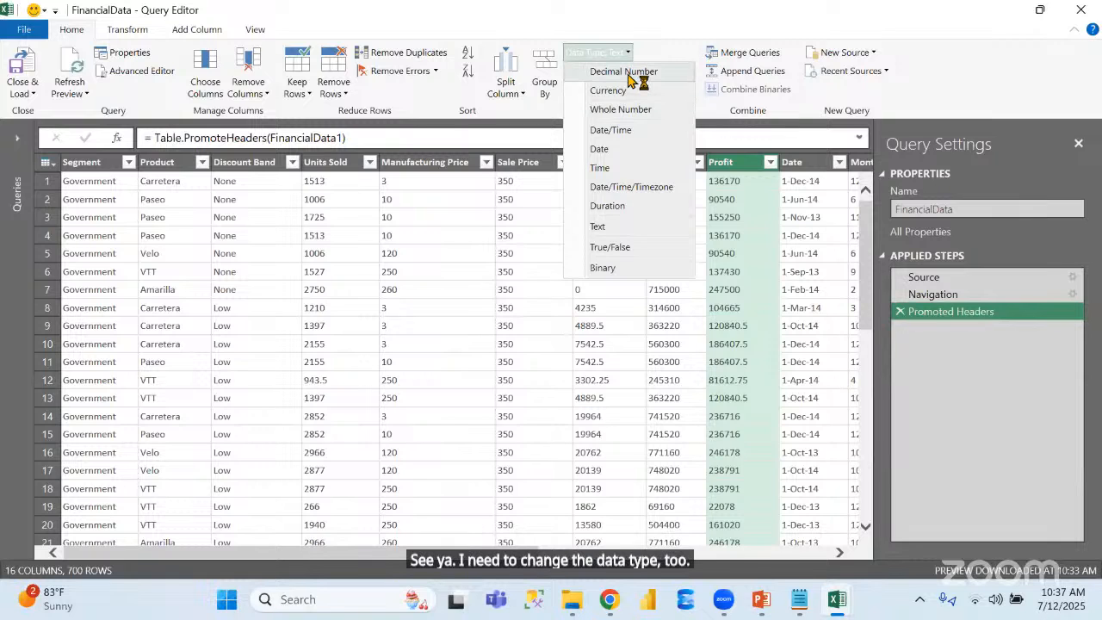
left_click(623, 71)
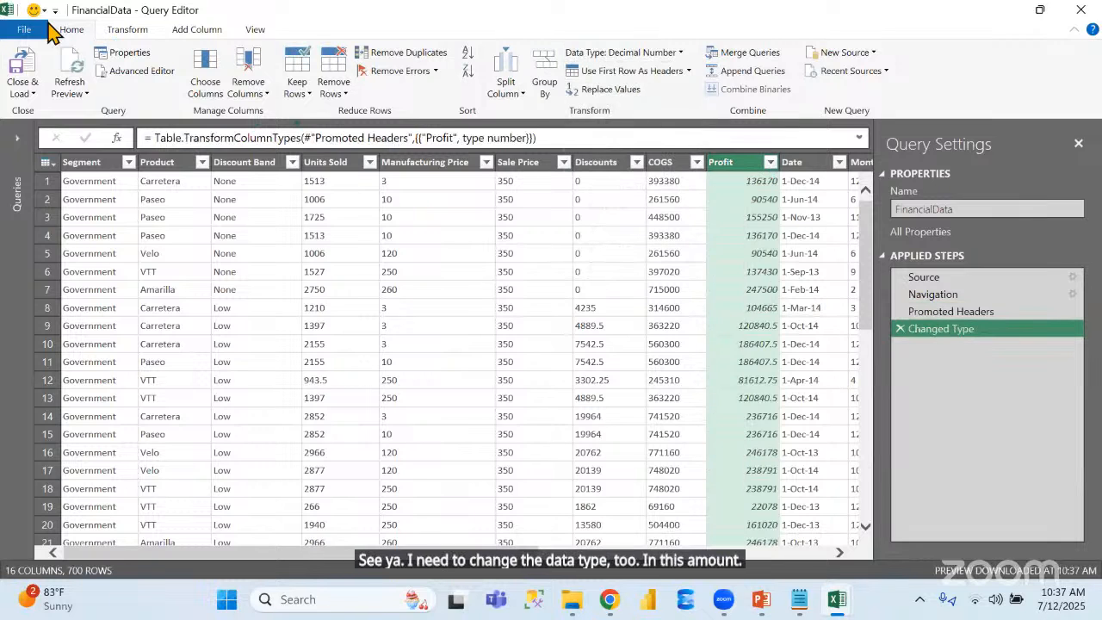
left_click(15, 65)
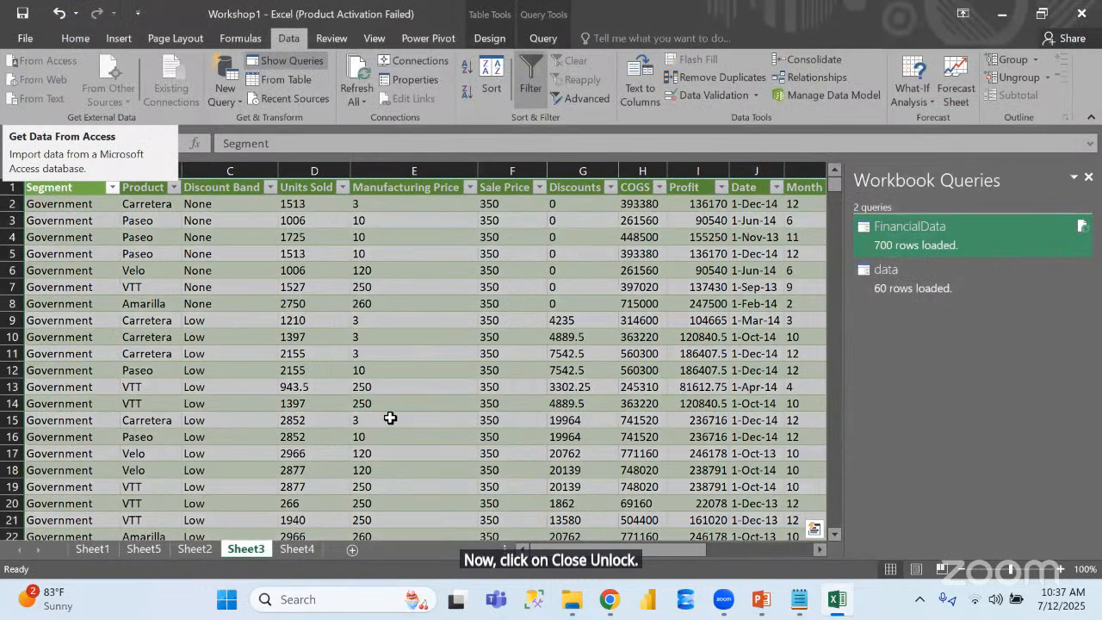
Refresh all data connections from Sheet5 and return to the PivotTable there
left_click(159, 549)
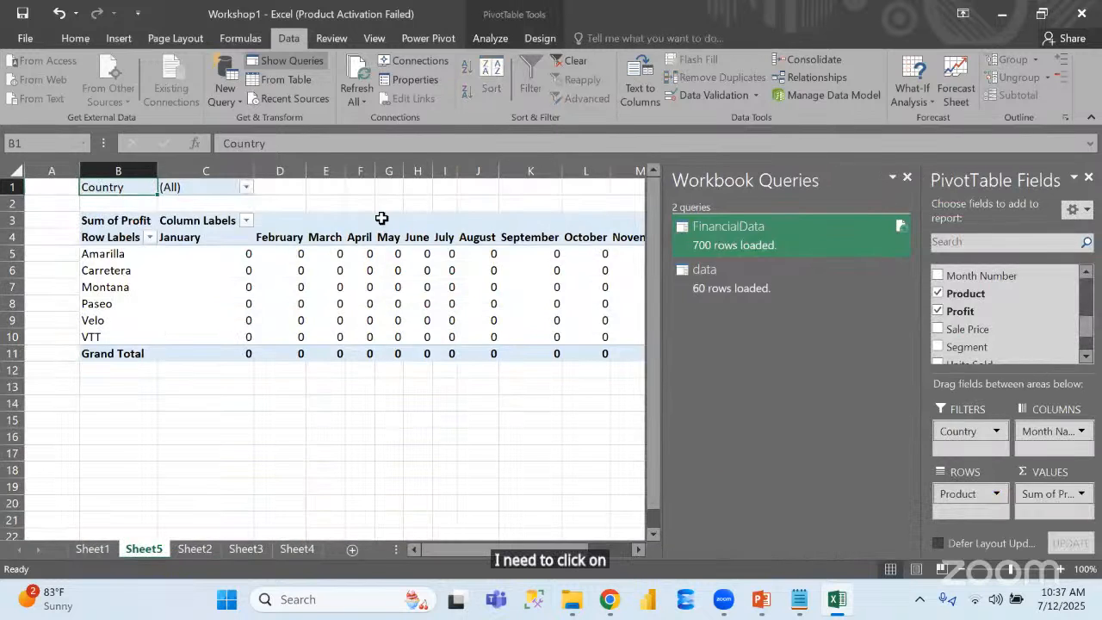
left_click(351, 76)
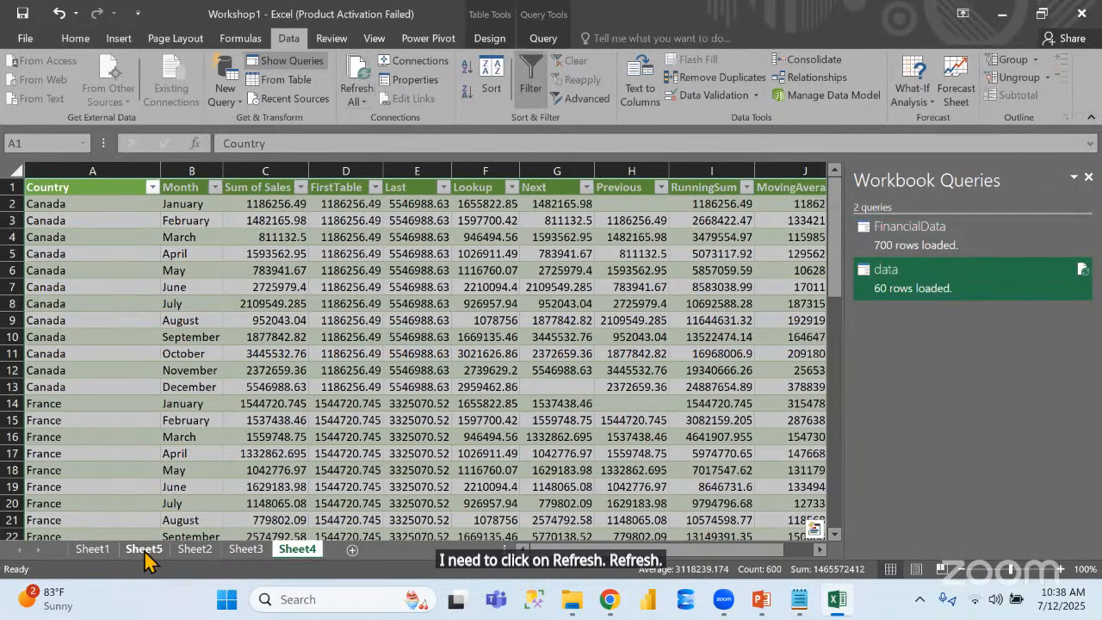
left_click(143, 549)
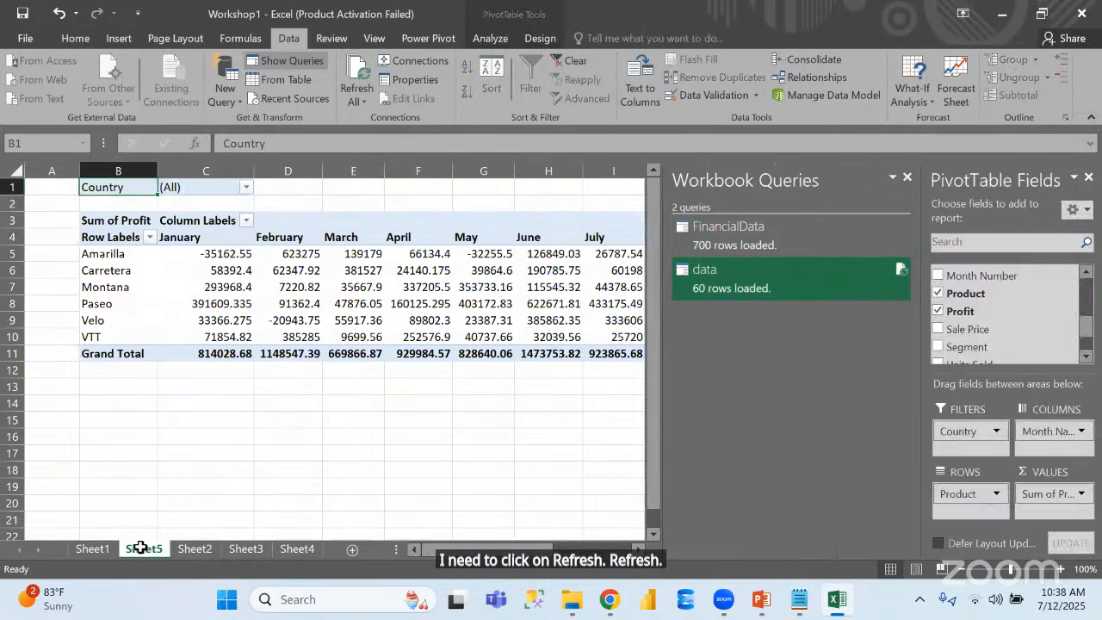
Close the Workbook Queries pane and filter the PivotTable's Country report filter to France
left_click(907, 177)
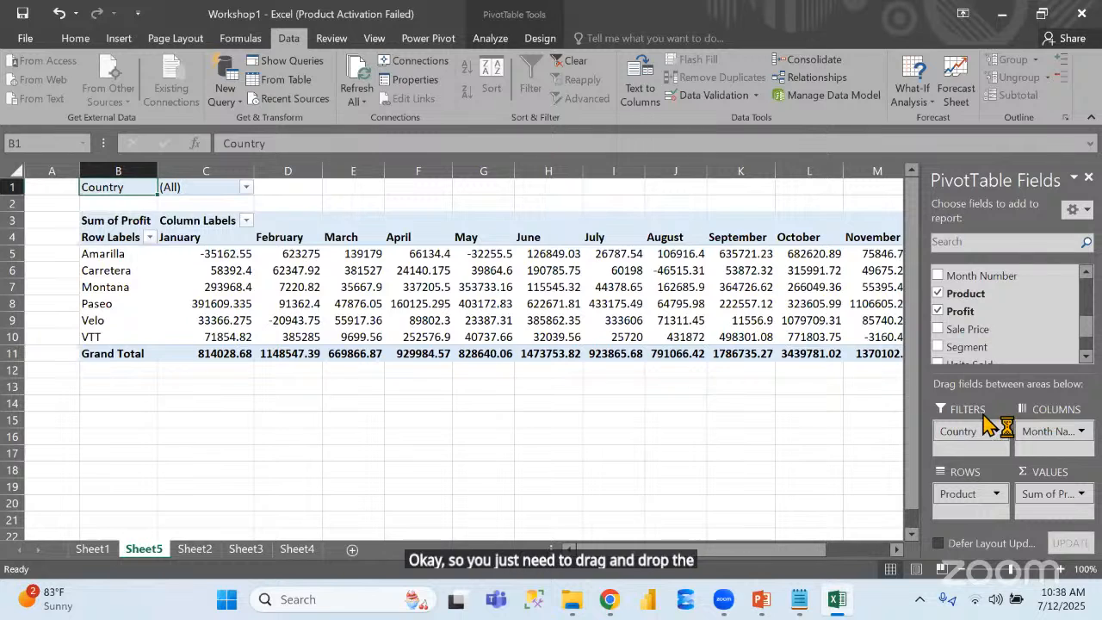
left_click(246, 187)
left_click(84, 256)
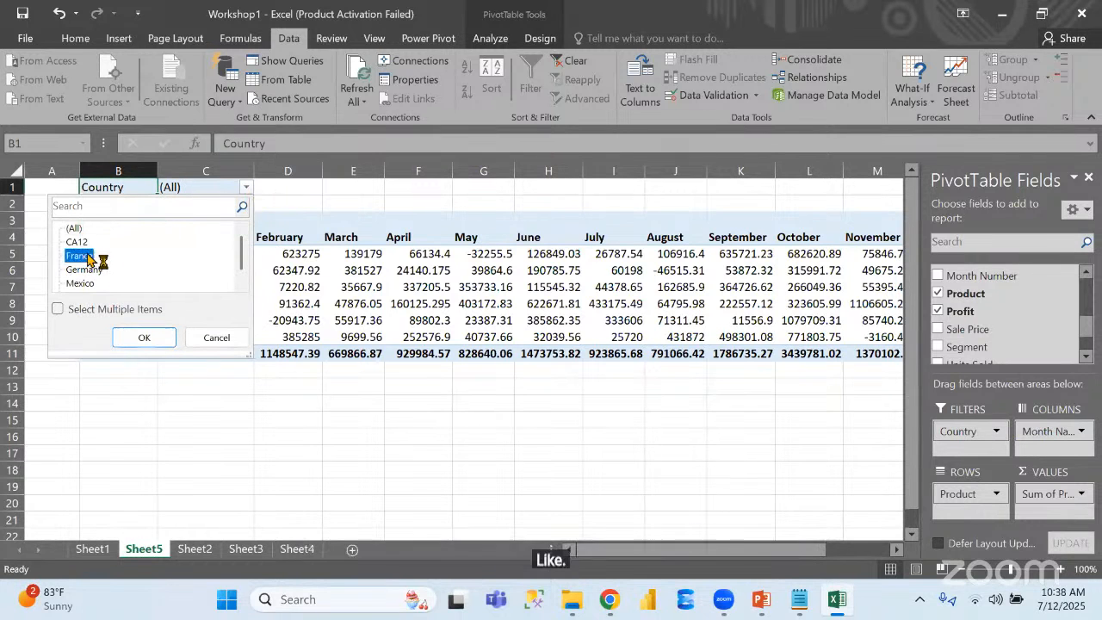
left_click(156, 337)
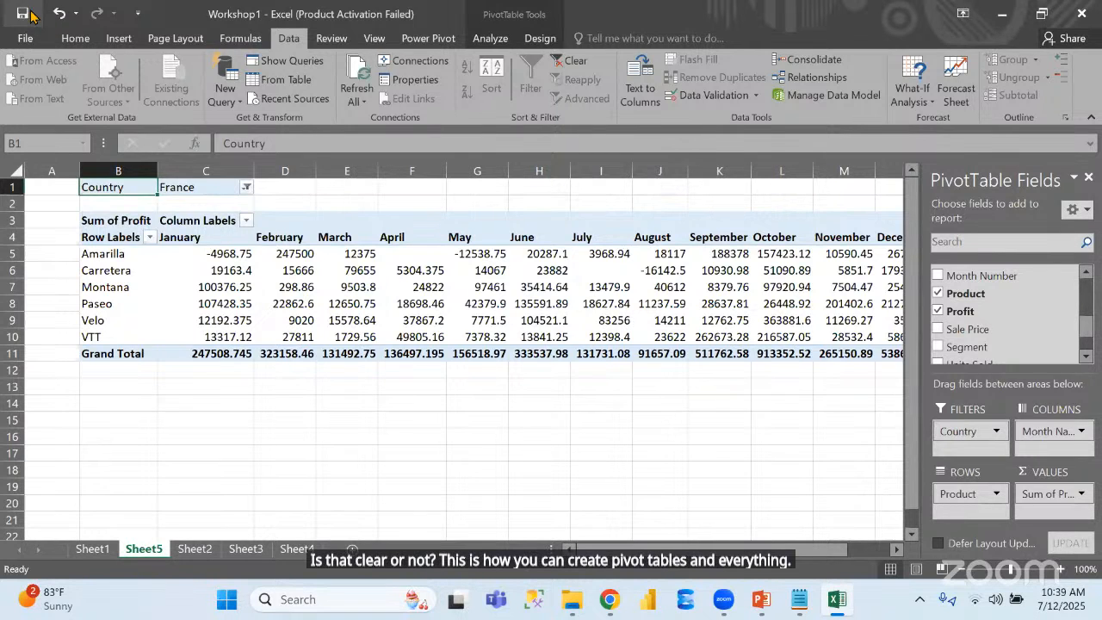
Switch to the PowerPoint slide show and look through the Excel slides, going back to the session topics on slide 2
left_click(761, 599)
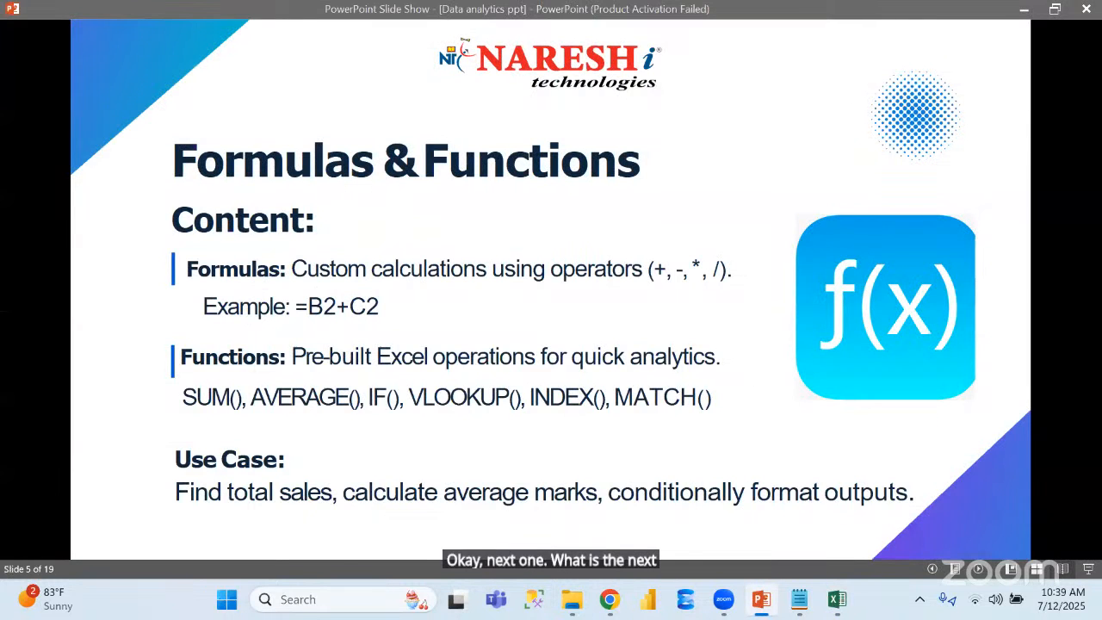
key("Right")
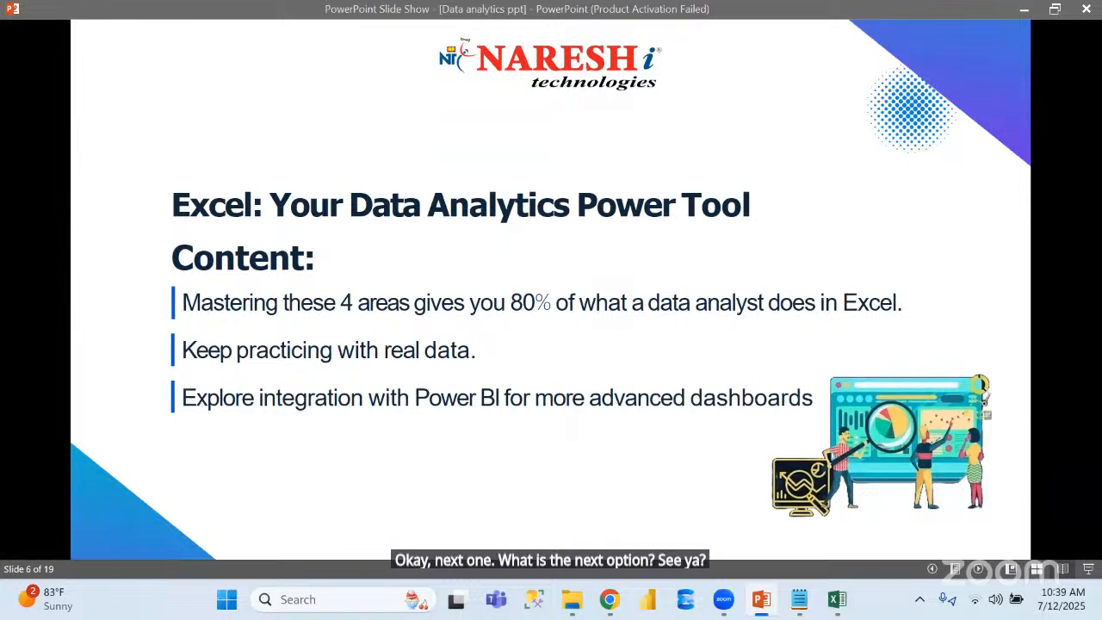
key("Right")
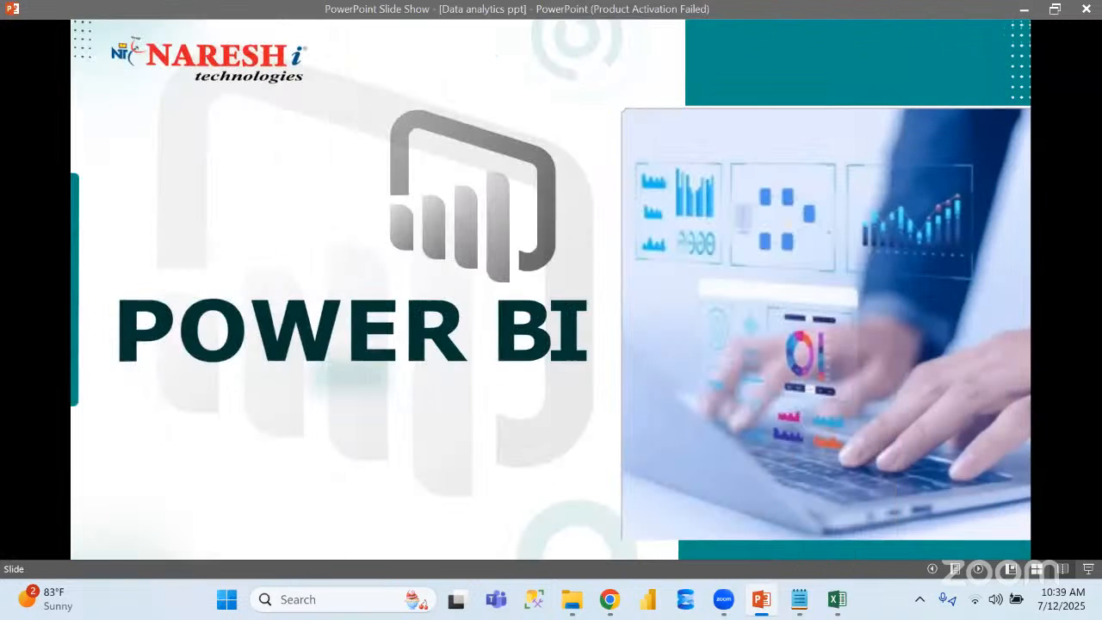
key("Left")
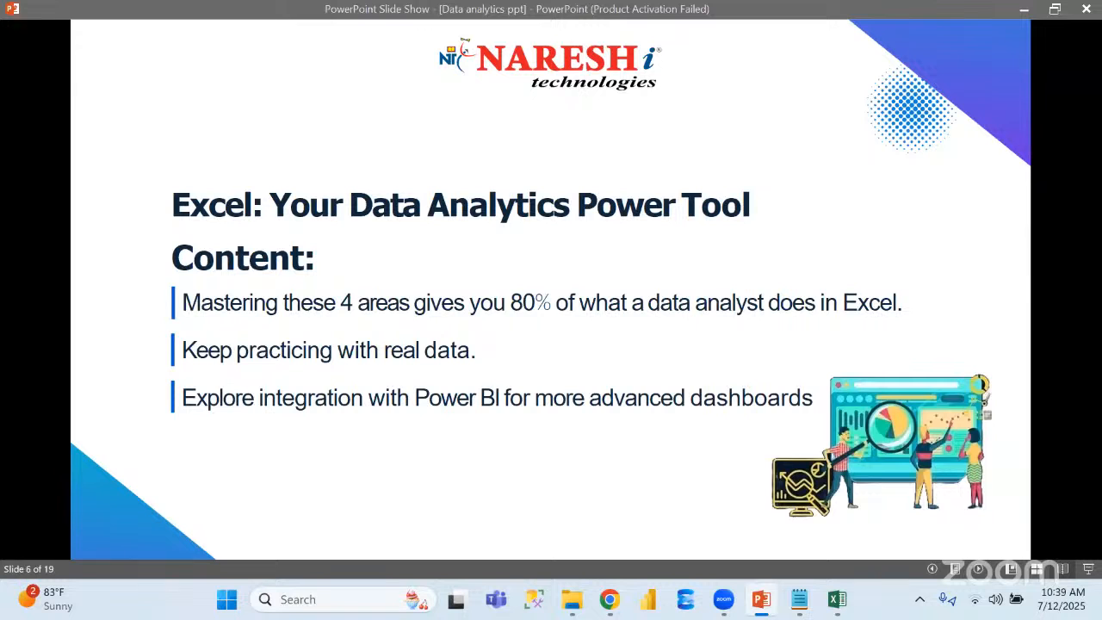
key("Left")
key("Left")
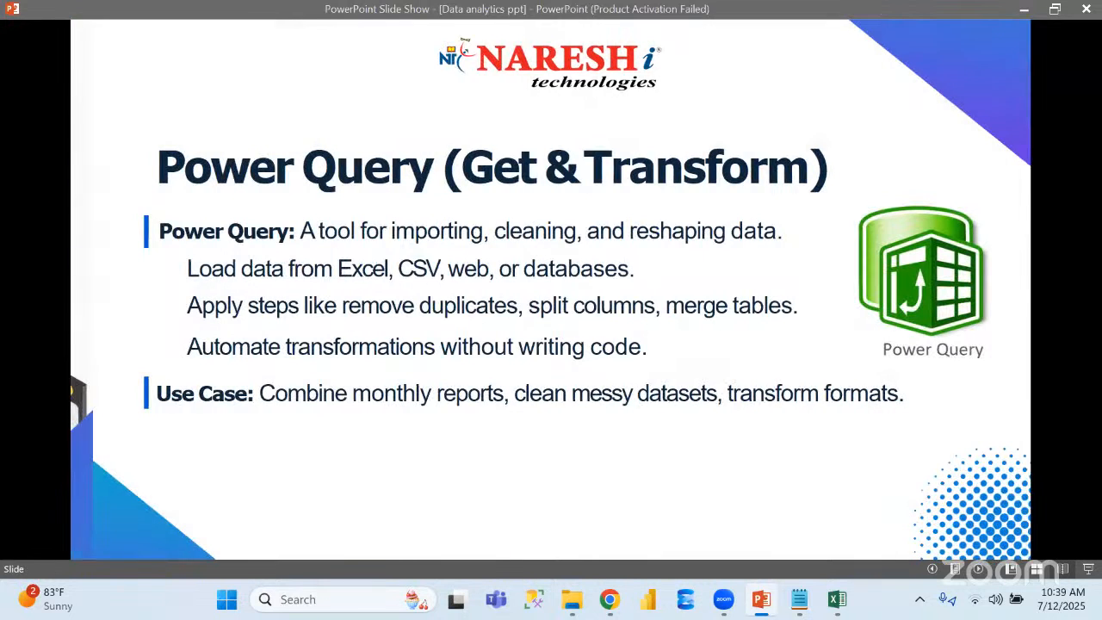
key("Left")
key("Left")
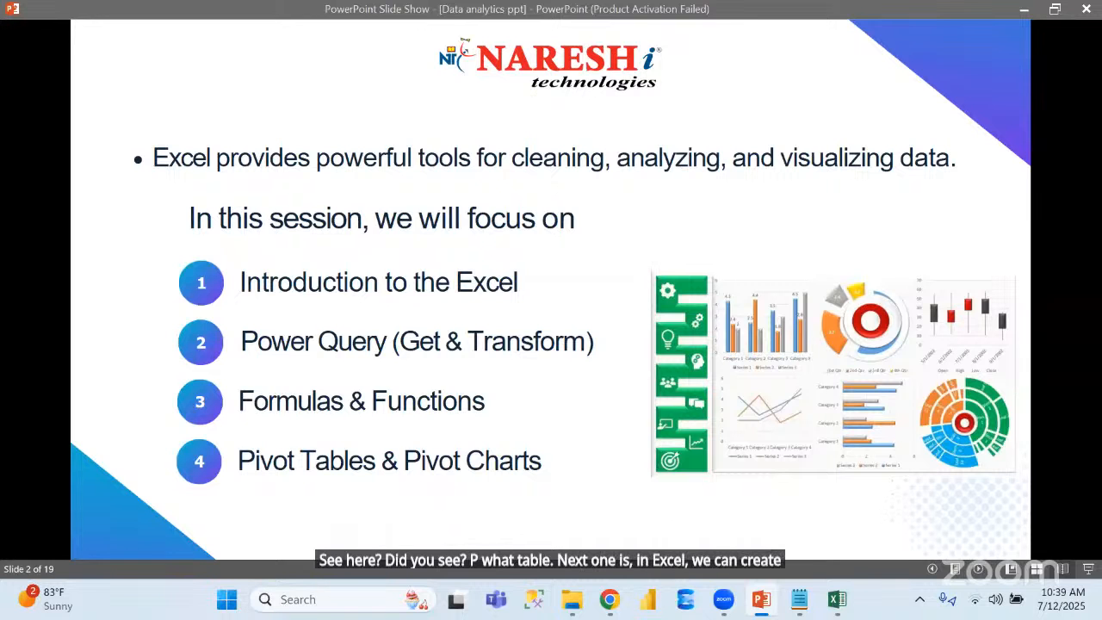
Switch back to Excel, insert a 2-D clustered column PivotChart from PivotTable range B4:G10, and move it up beside the product row labels
key("alt+Tab")
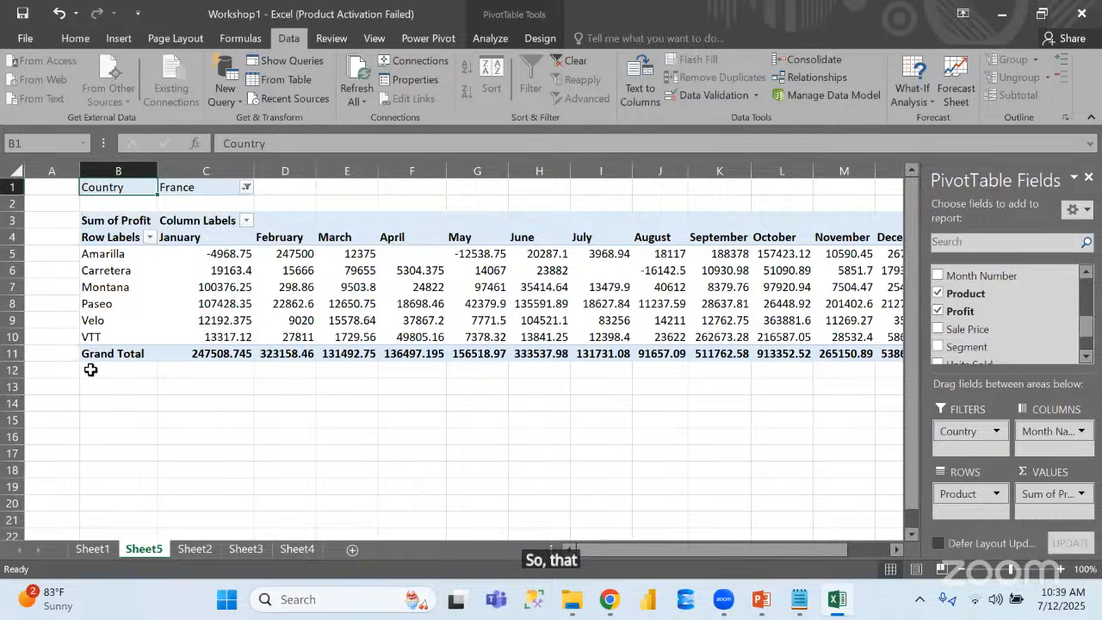
left_click_drag(108, 232, 493, 339)
left_click_drag(493, 338, 493, 338)
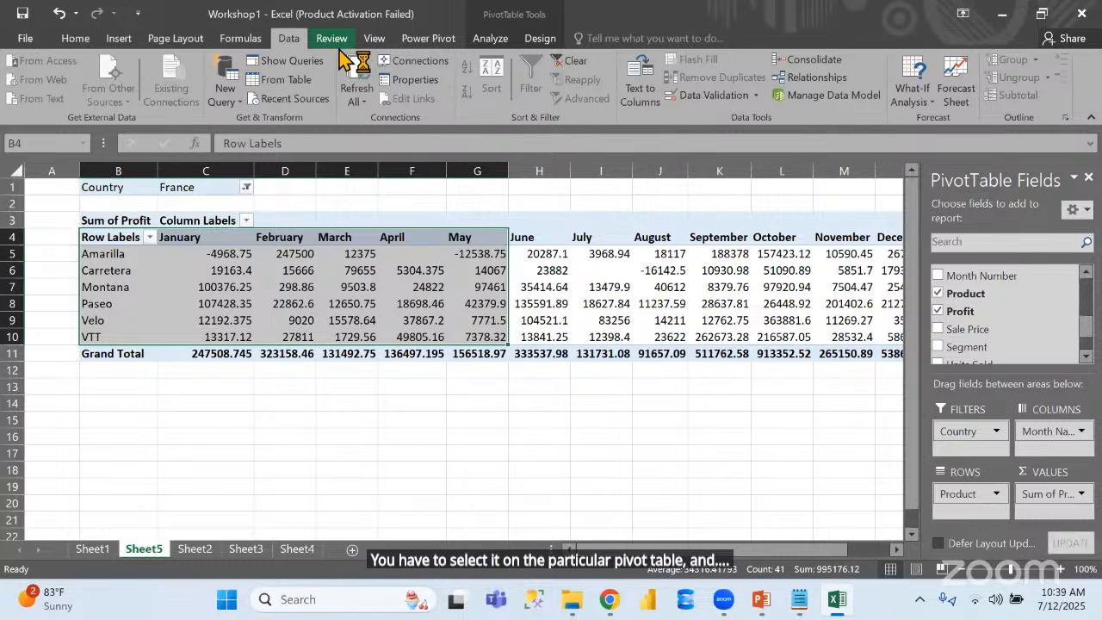
left_click(119, 39)
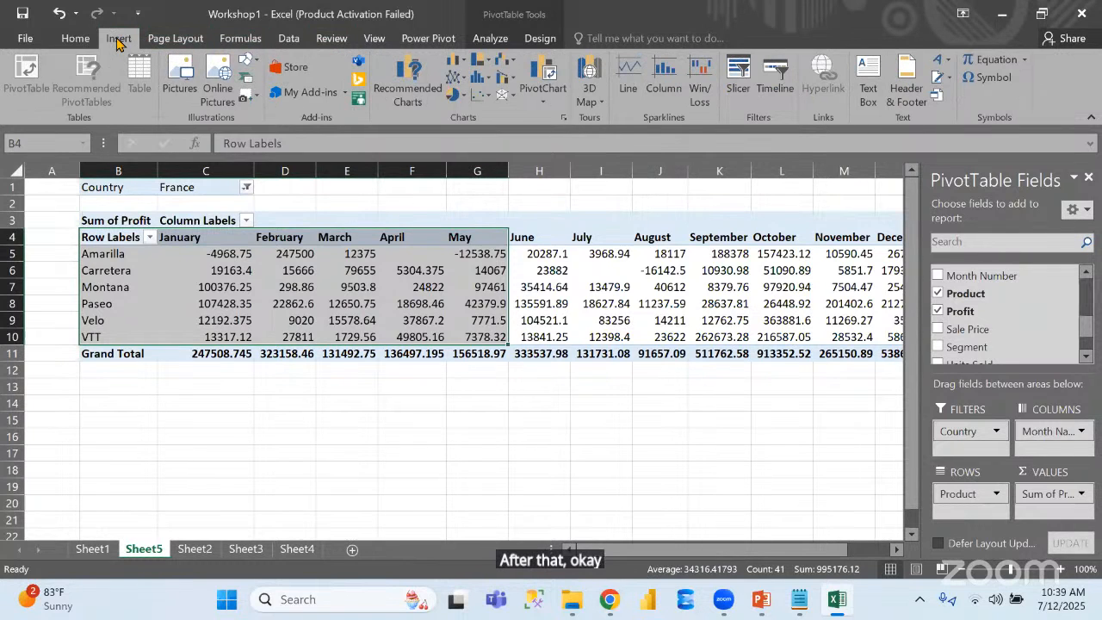
left_click(465, 62)
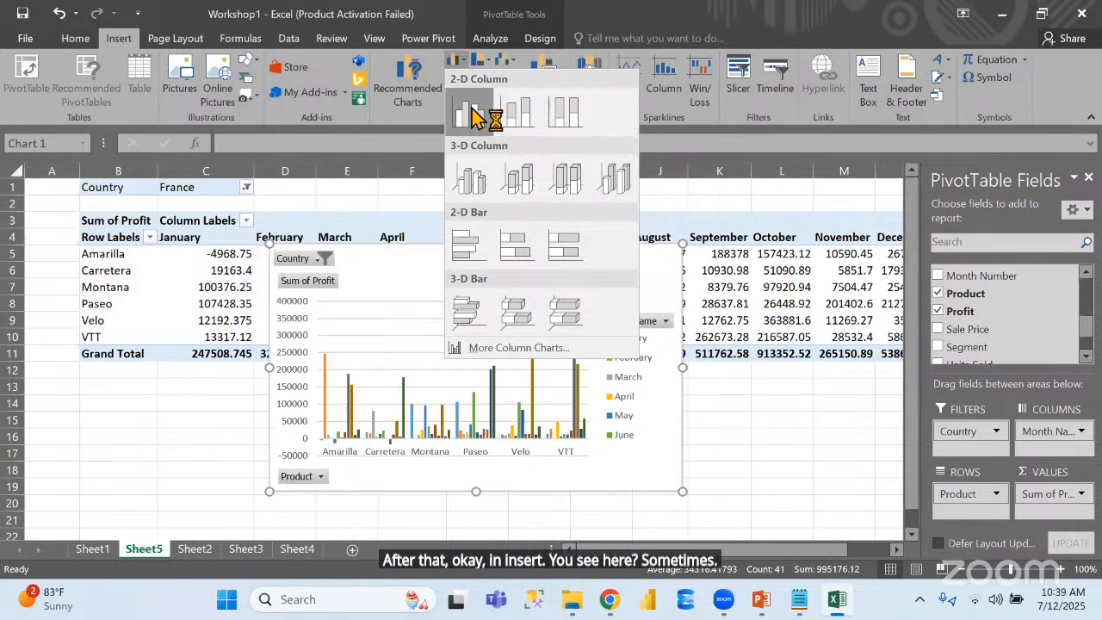
left_click(470, 110)
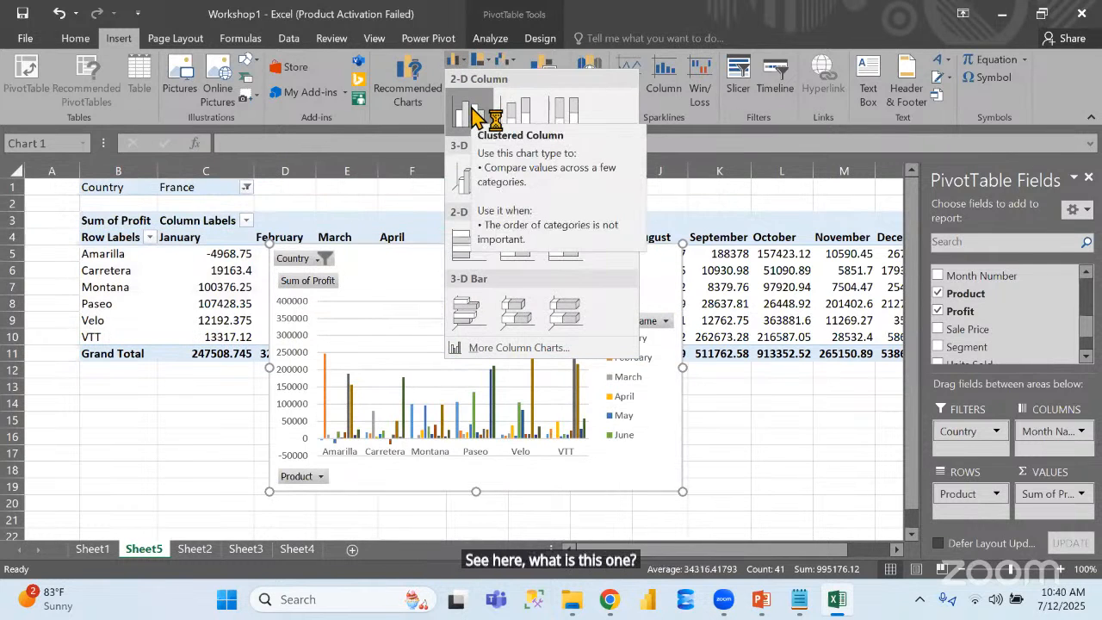
left_click_drag(594, 266, 735, 192)
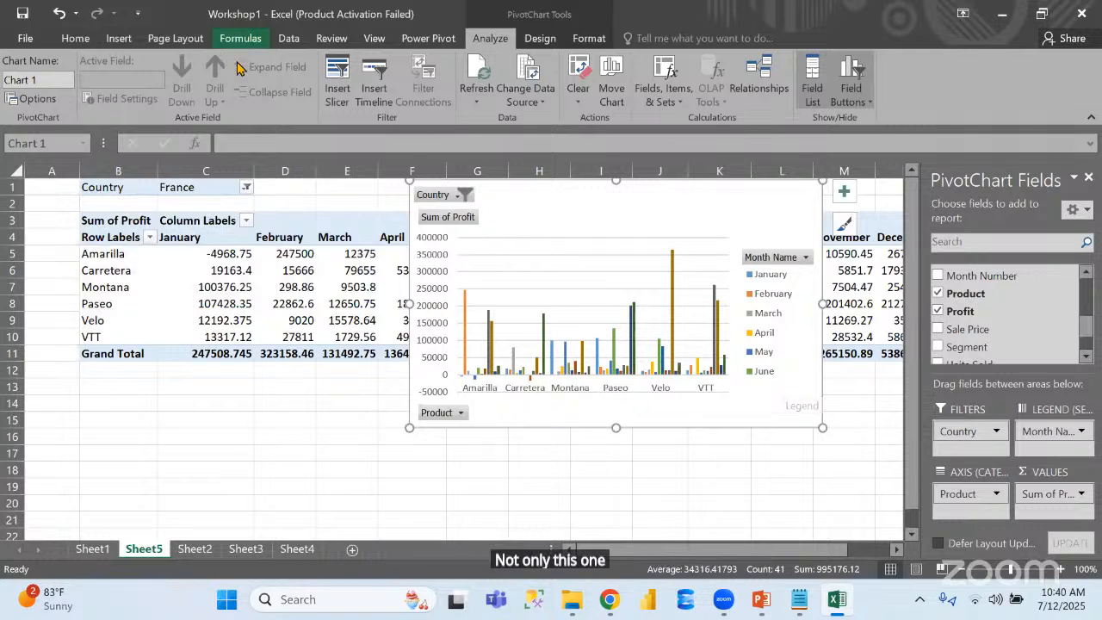
Change the PivotChart's type to a 2-D pie chart
left_click(118, 38)
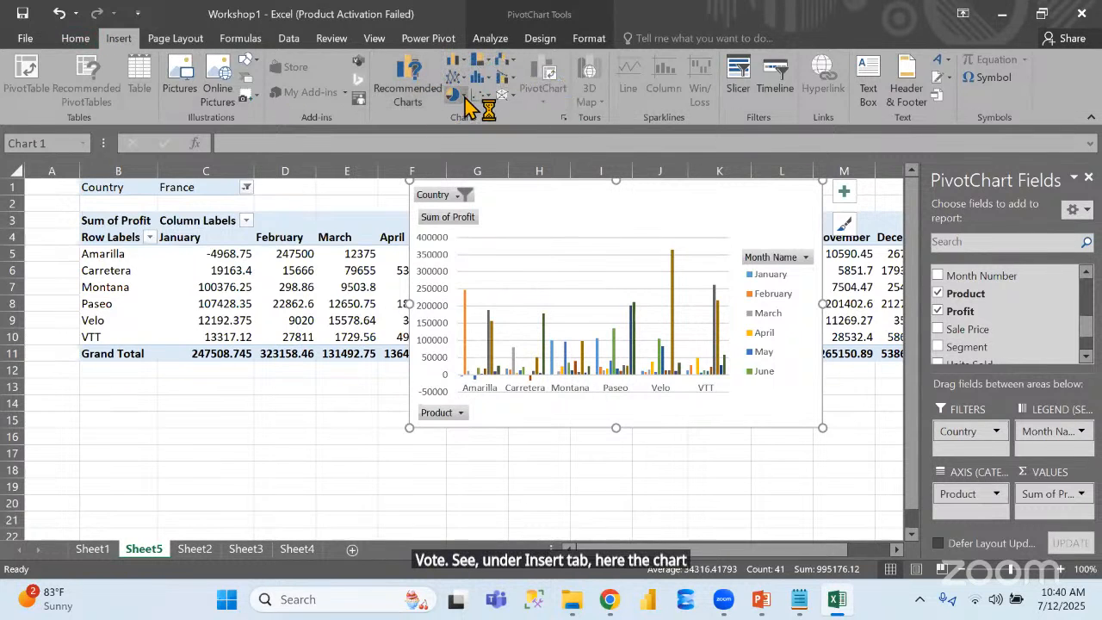
left_click(456, 92)
left_click(468, 149)
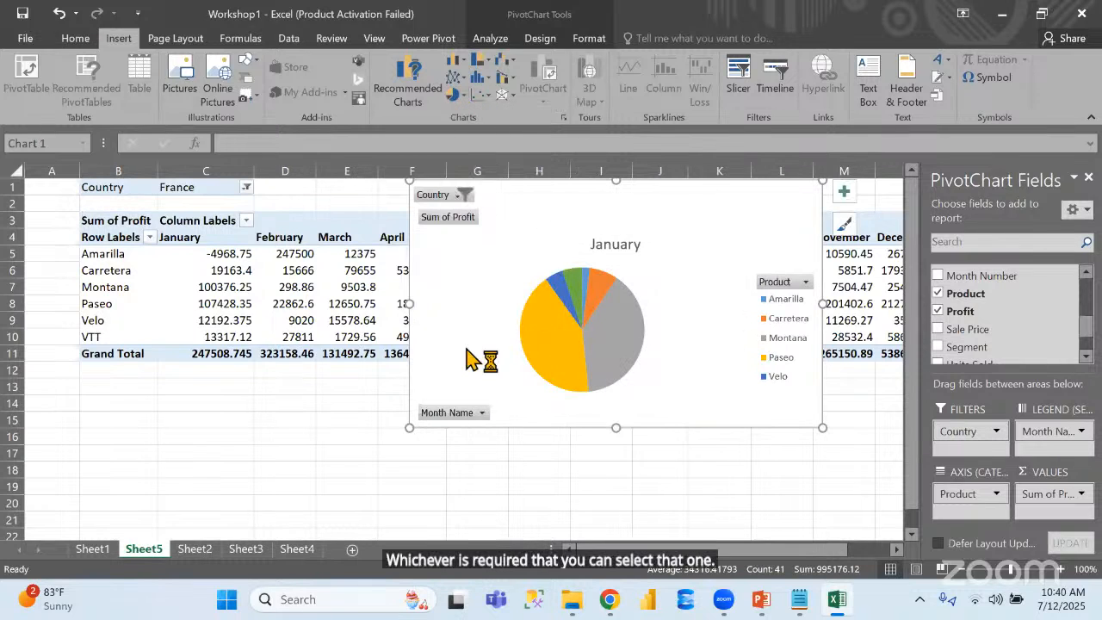
Filter the PivotChart to exclude April from Month Name and set its Country filter to Mexico
left_click(482, 414)
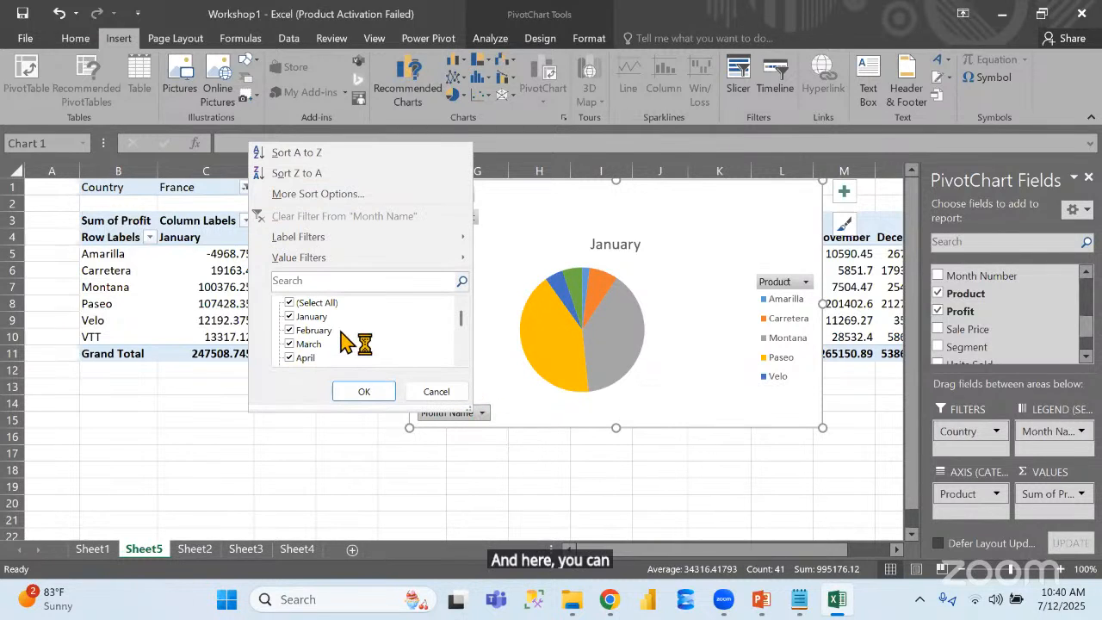
left_click(293, 357)
left_click(369, 390)
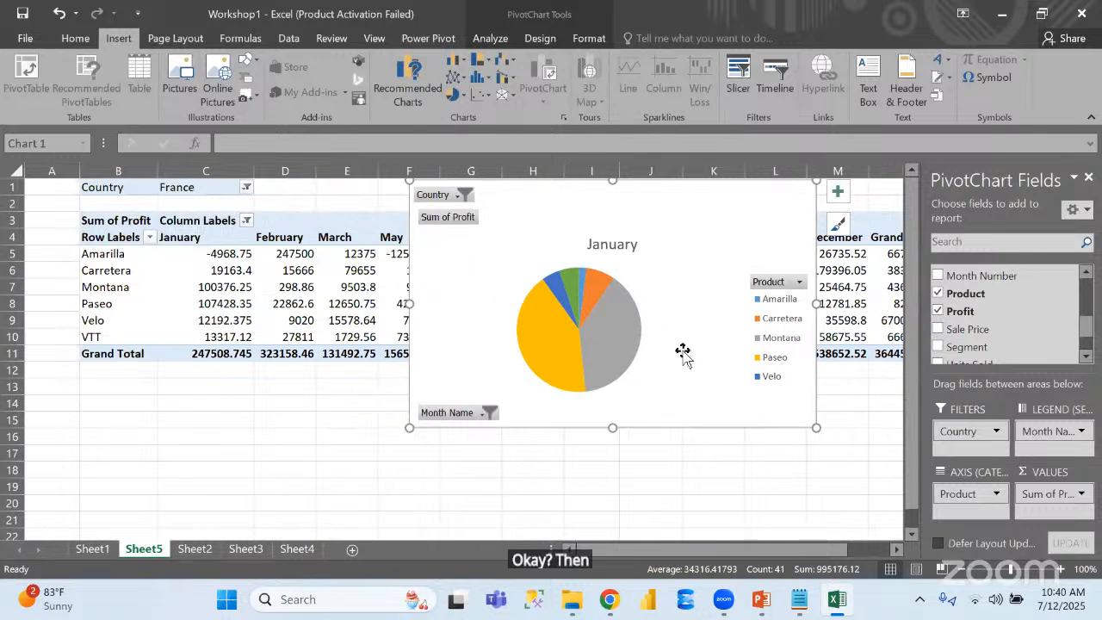
left_click(462, 197)
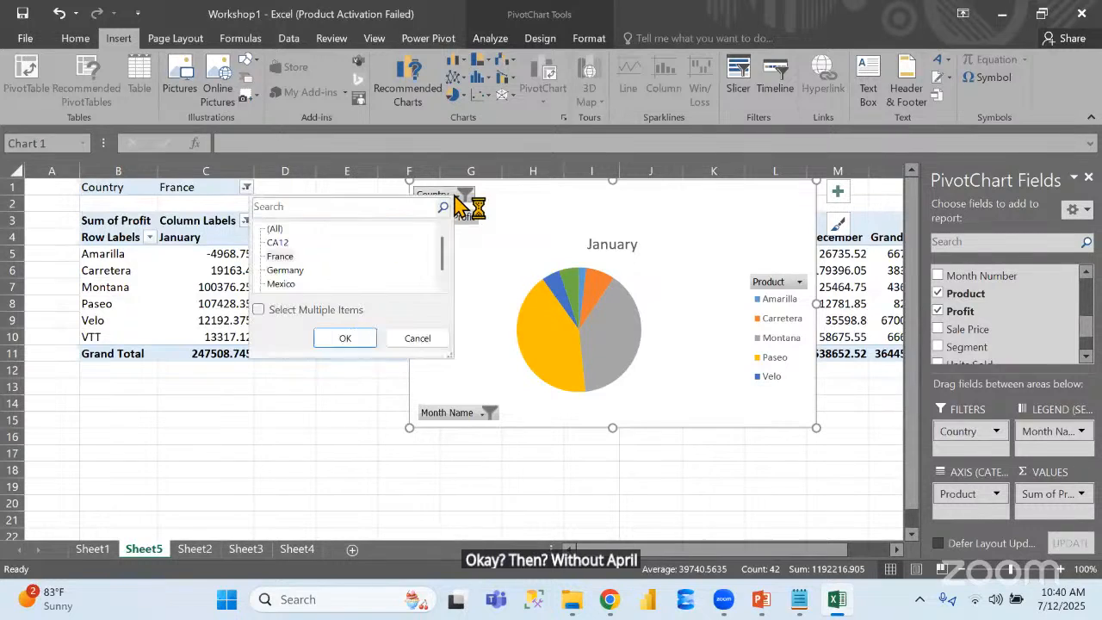
left_click(281, 284)
left_click(344, 338)
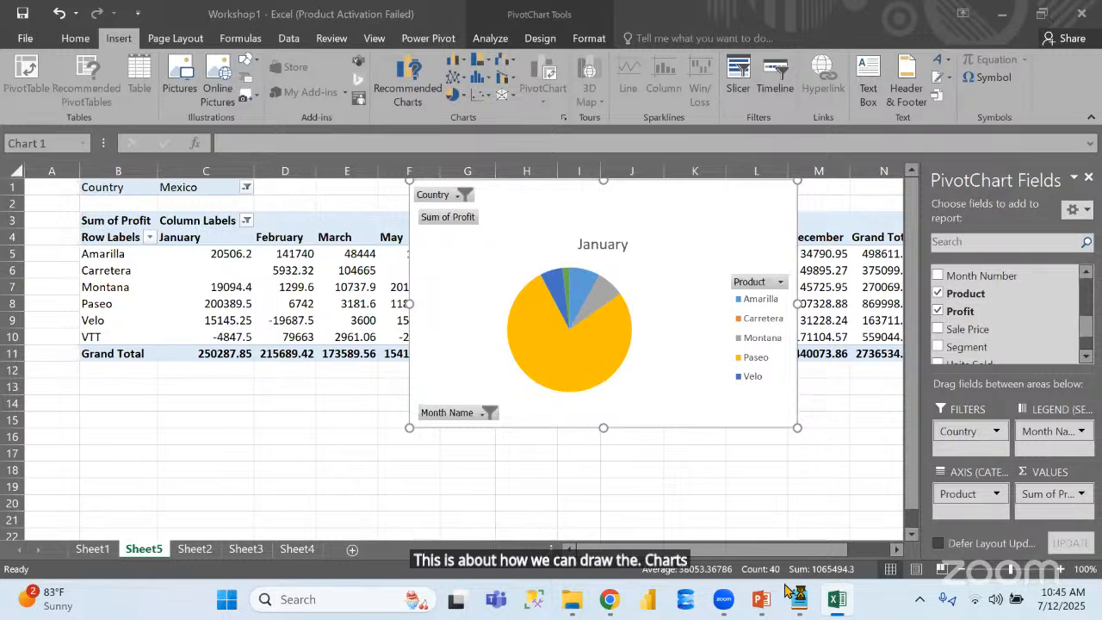
Switch to the PowerPoint slide show and advance from the session topics to the Power BI title slide
left_click(761, 601)
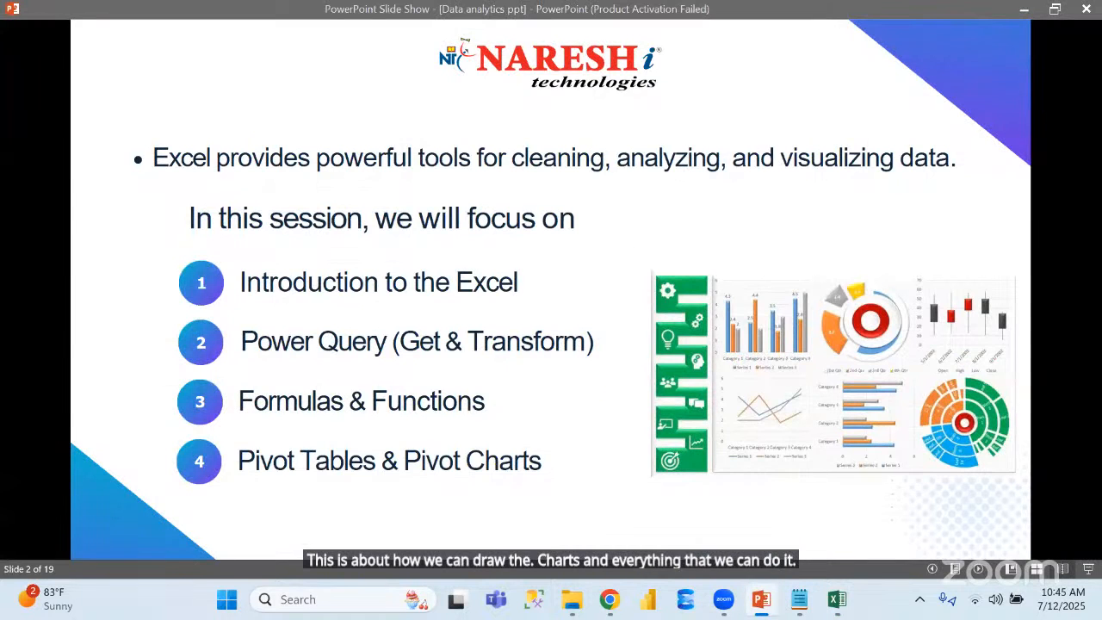
key("Right")
key("Right")
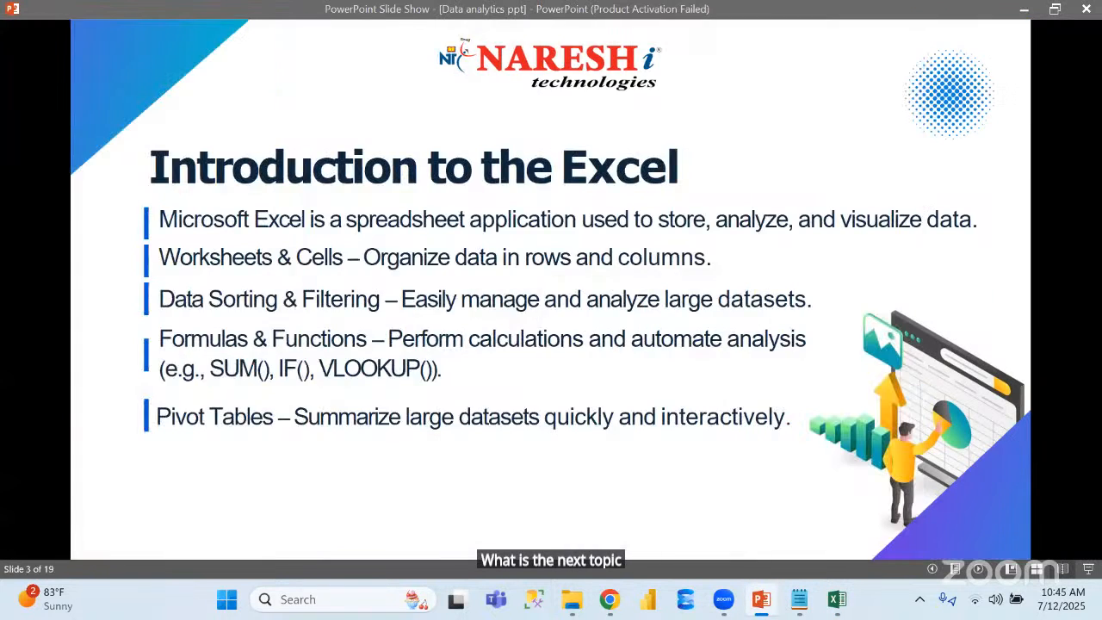
key("Right")
key("Right")
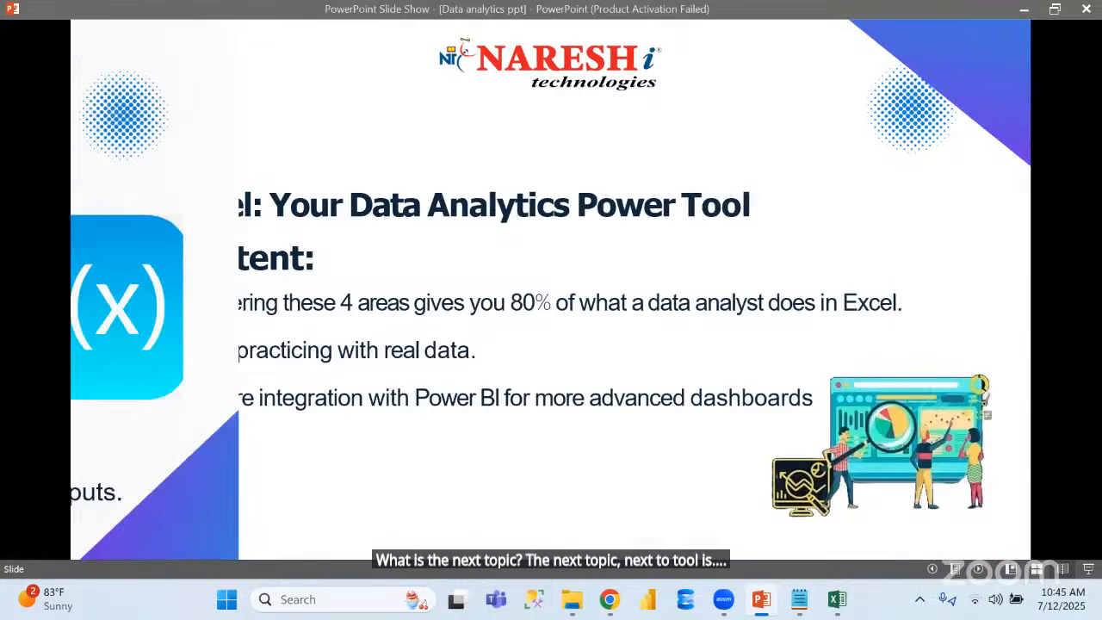
key("Right")
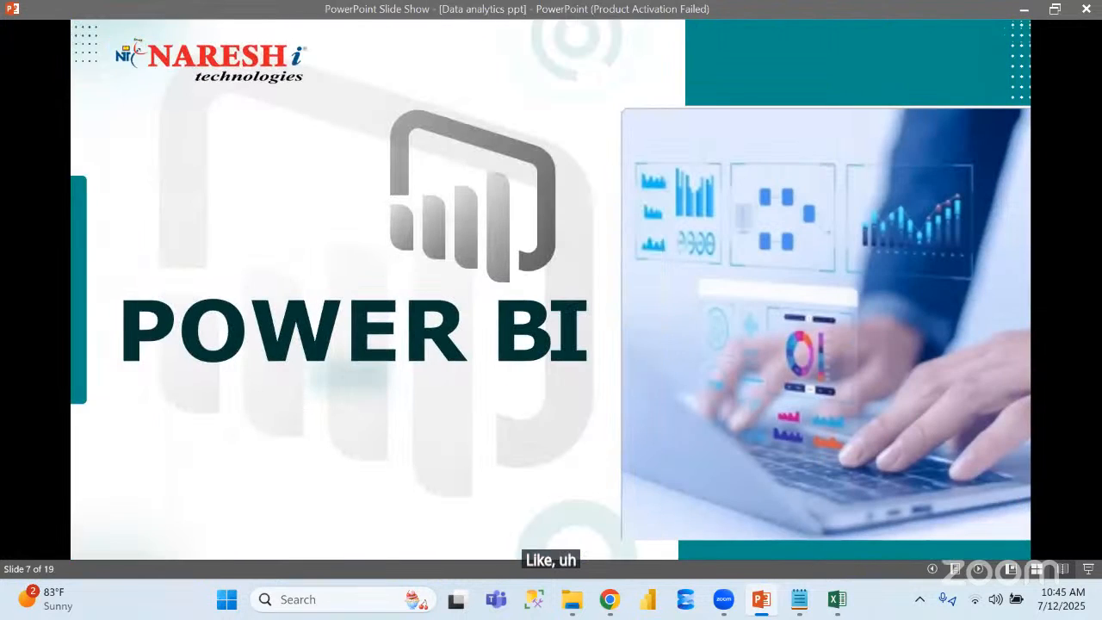
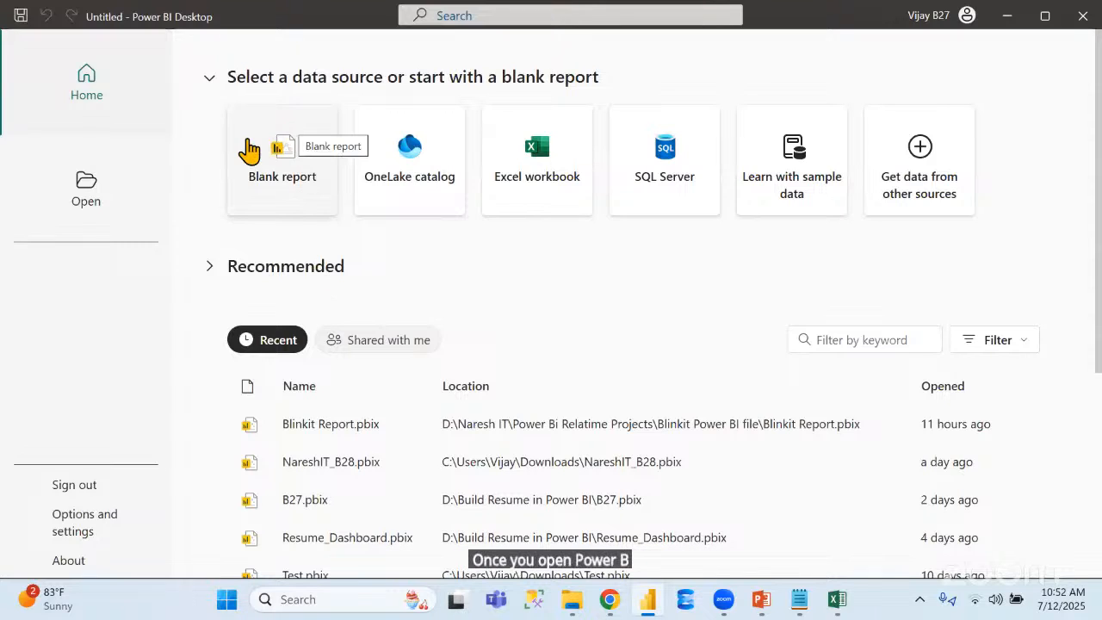
Create a blank report in Power BI Desktop and collapse the Build pane
left_click(283, 181)
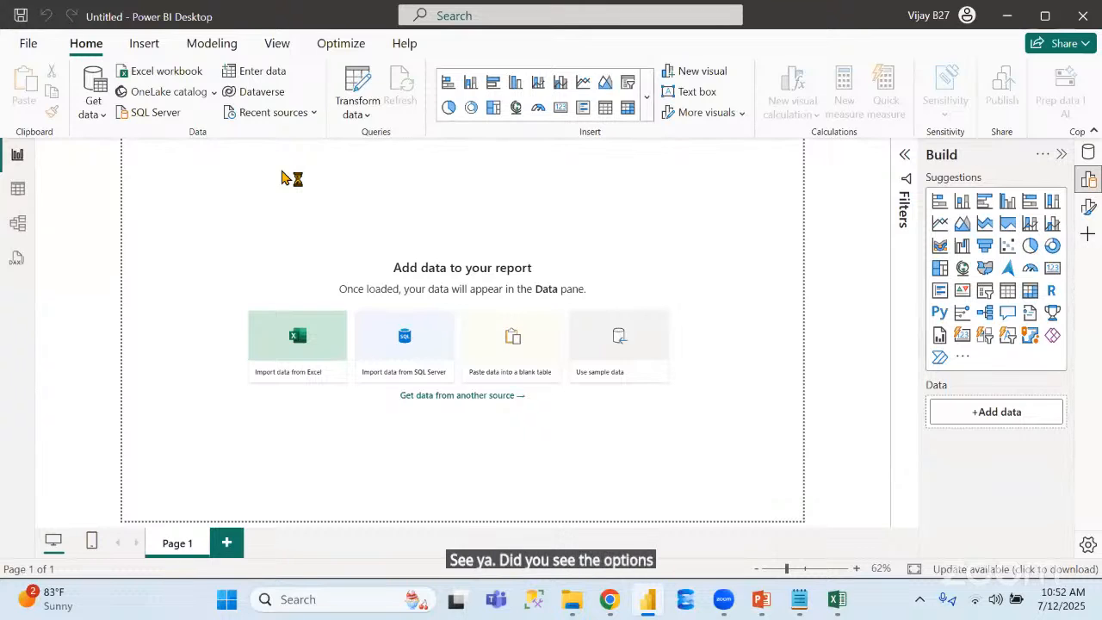
left_click(1061, 155)
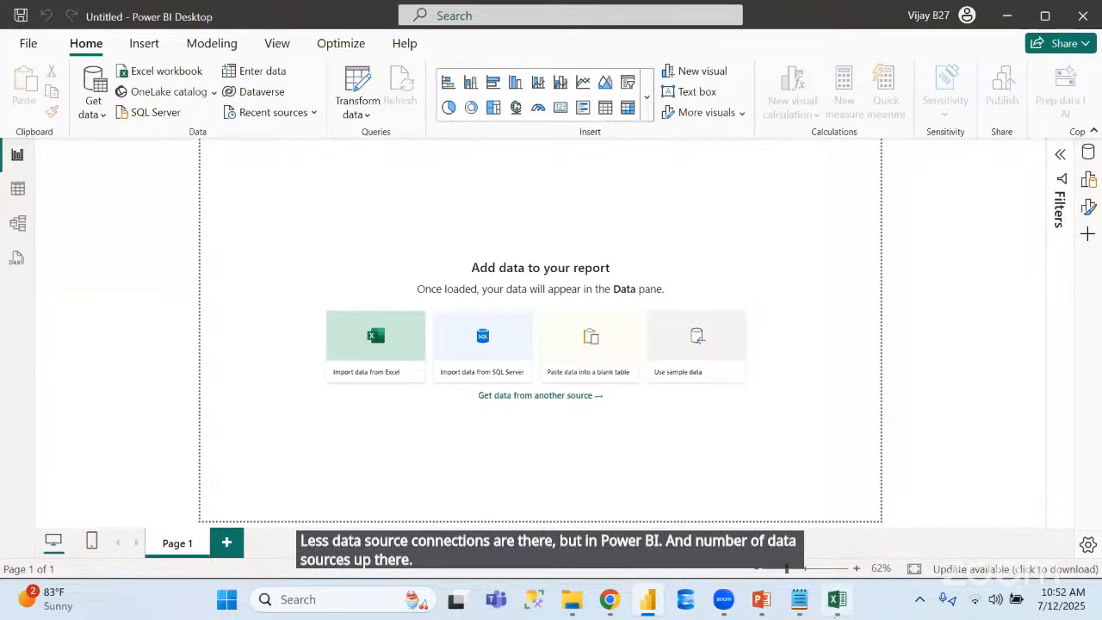
Compare Power BI's common data sources with the data import commands in Excel's Workshop1, maximizing the Excel window
left_click(836, 599)
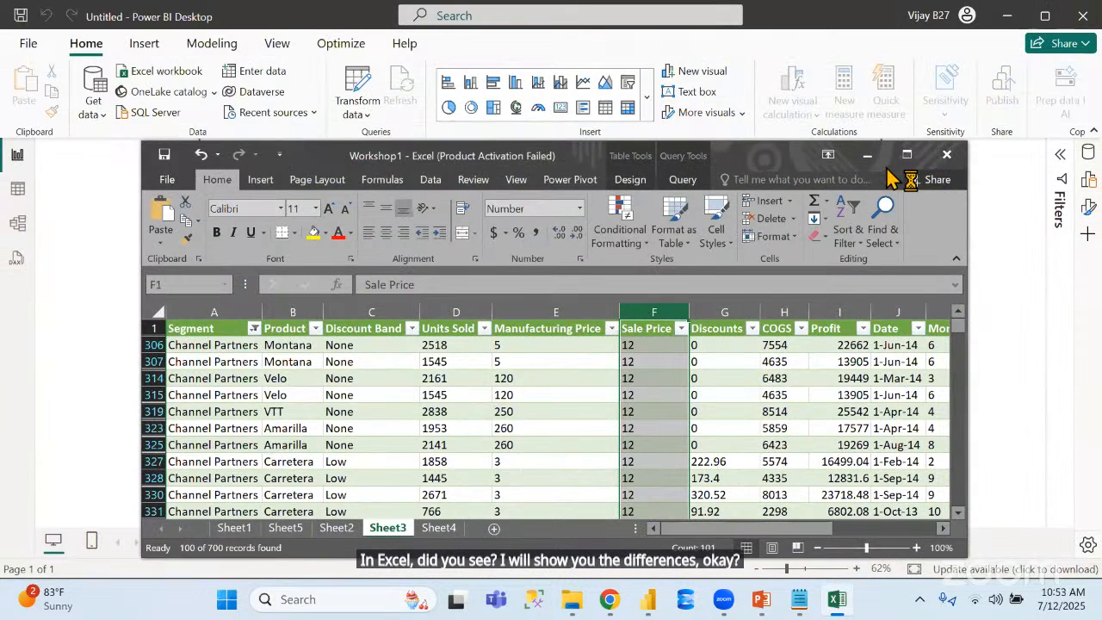
left_click(900, 160)
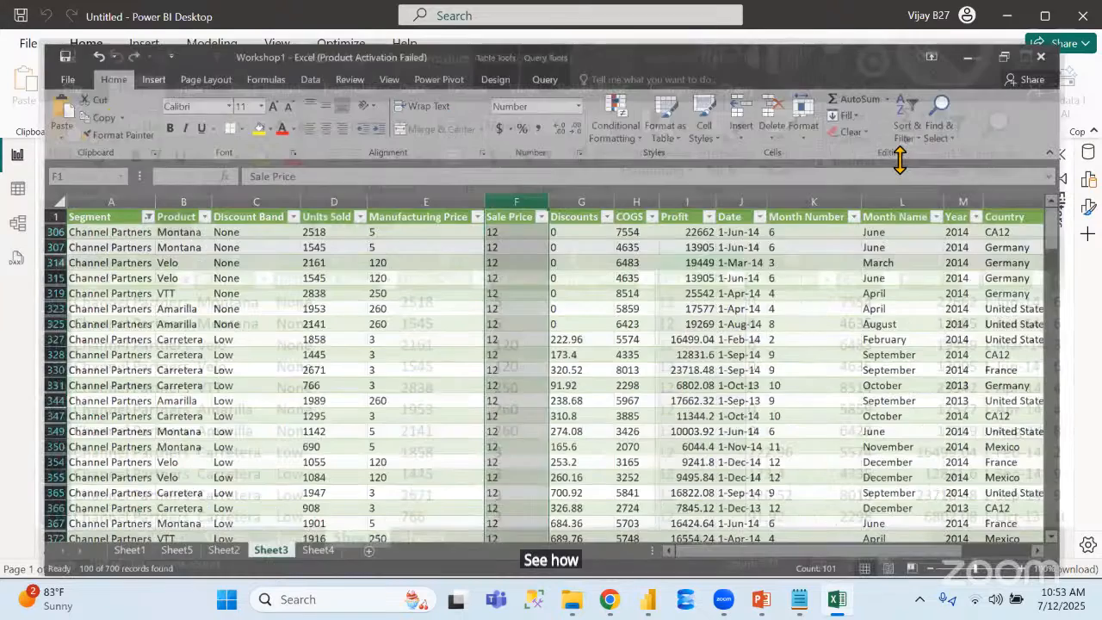
key("alt+Tab")
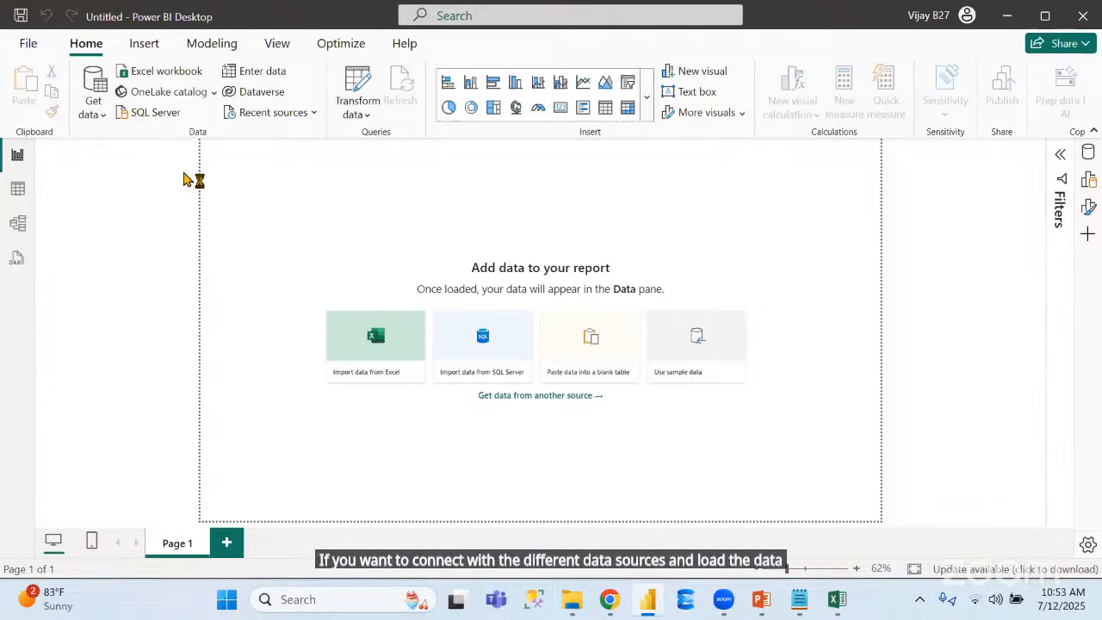
left_click(94, 124)
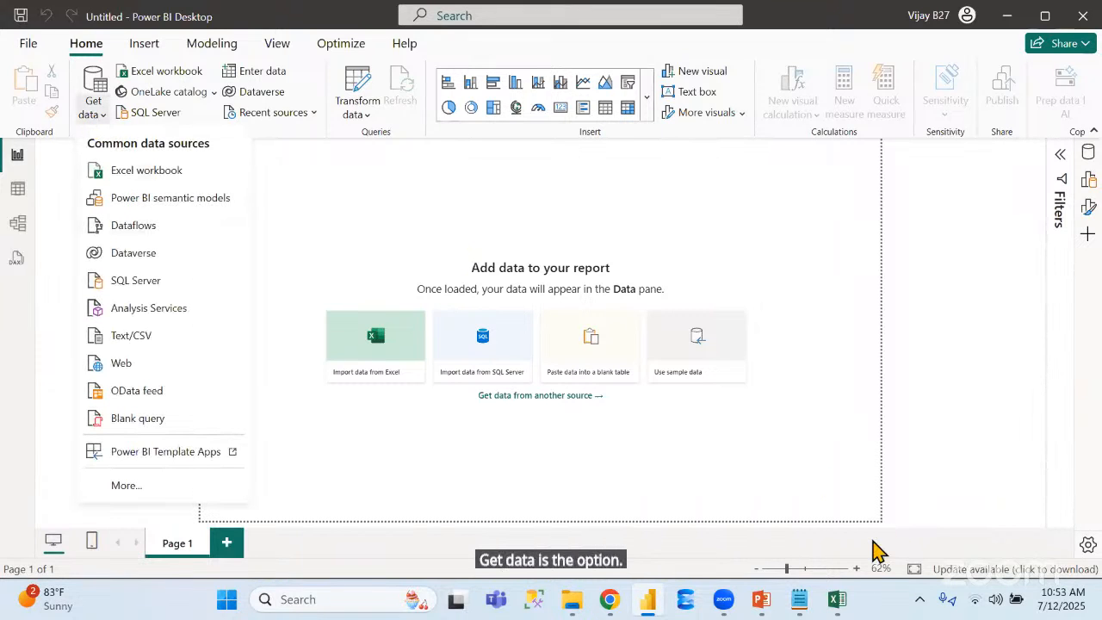
left_click(836, 599)
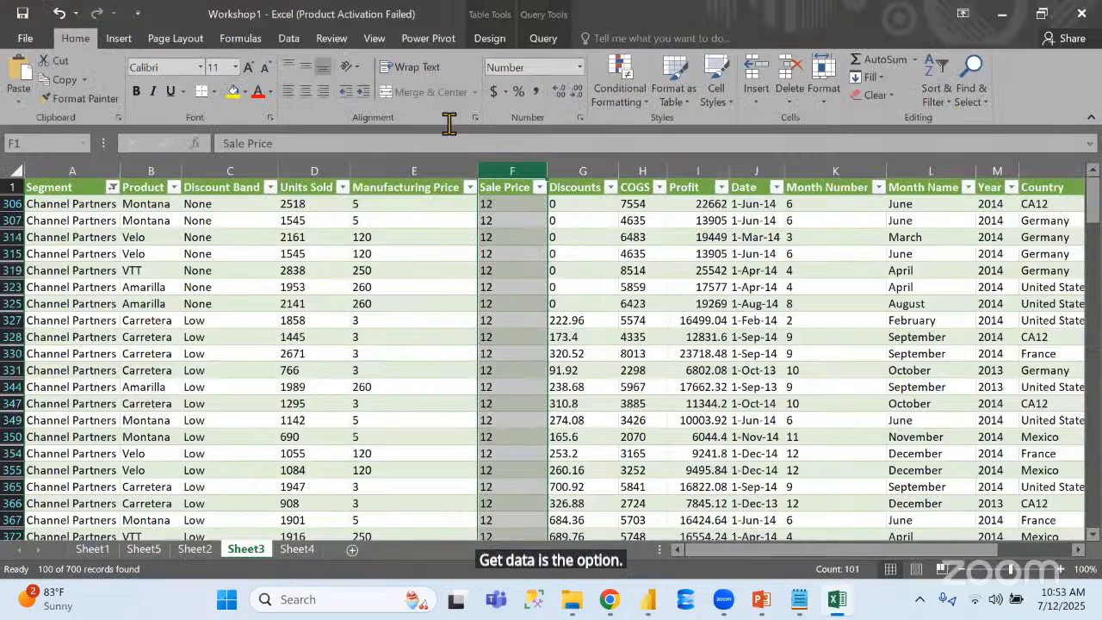
left_click(284, 40)
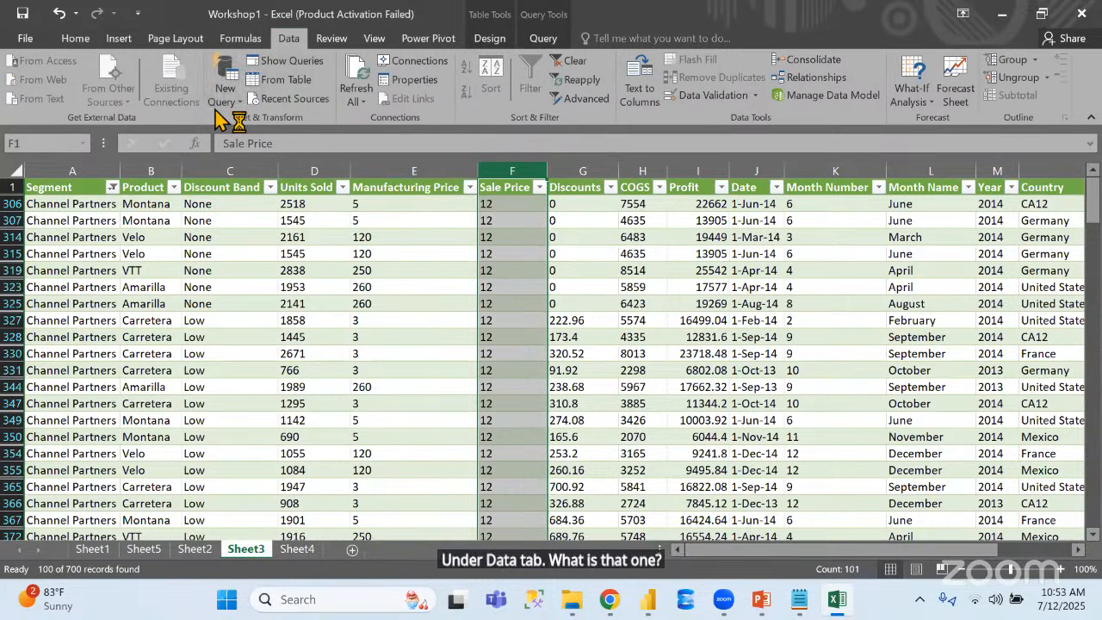
Back in Power BI, browse all data source types, connect to the Desktop workbook Financial Data.xls, and select its FinancialData table
key("alt+Tab")
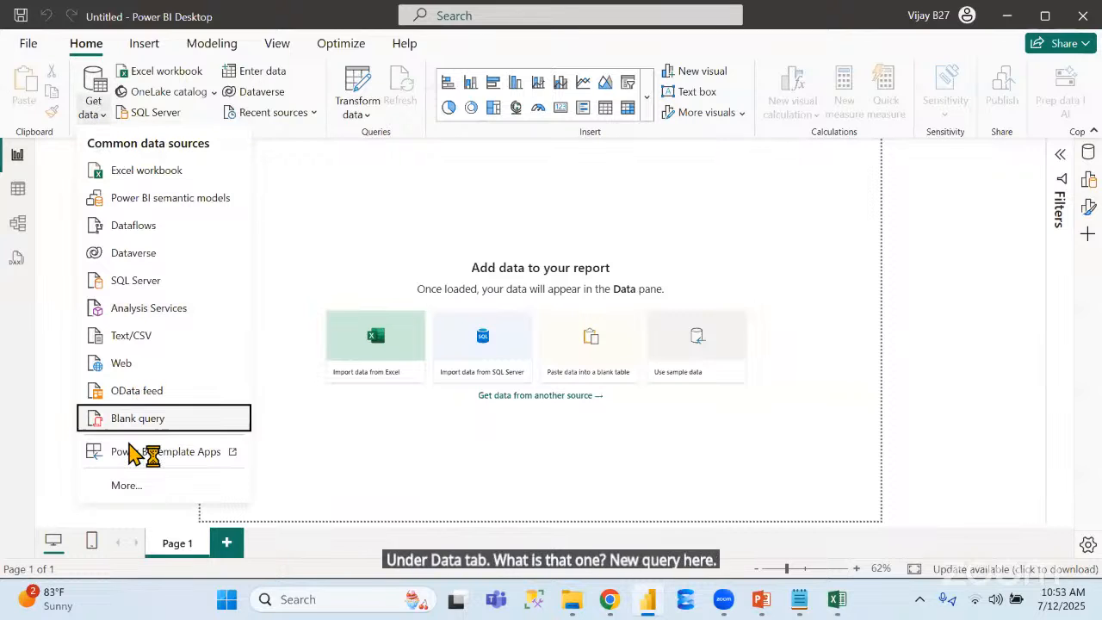
left_click(131, 486)
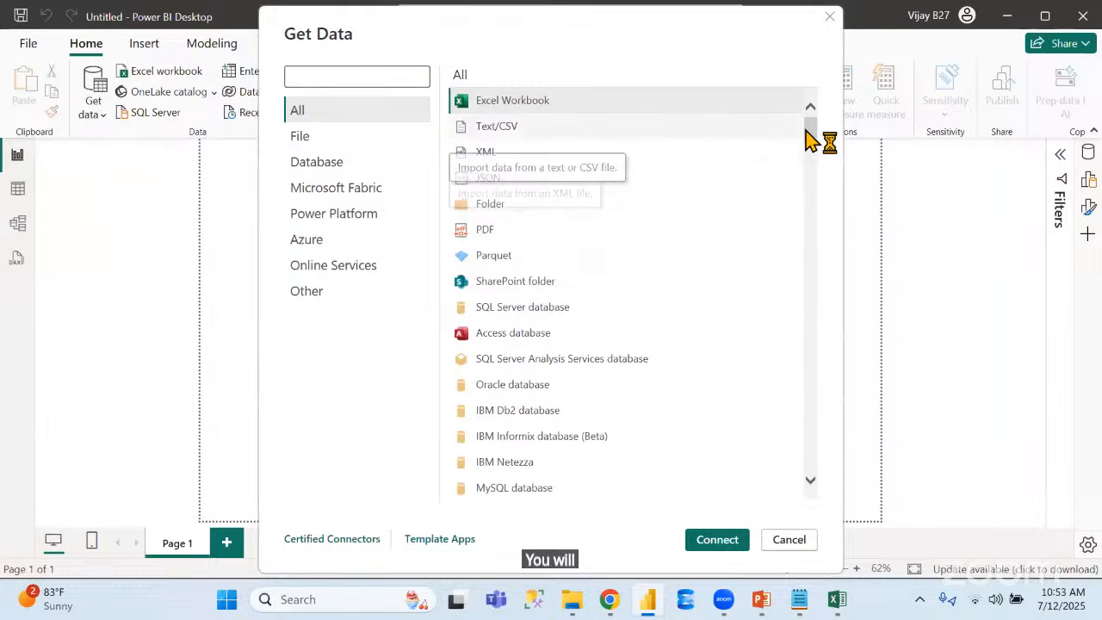
left_click_drag(814, 135, 835, 86)
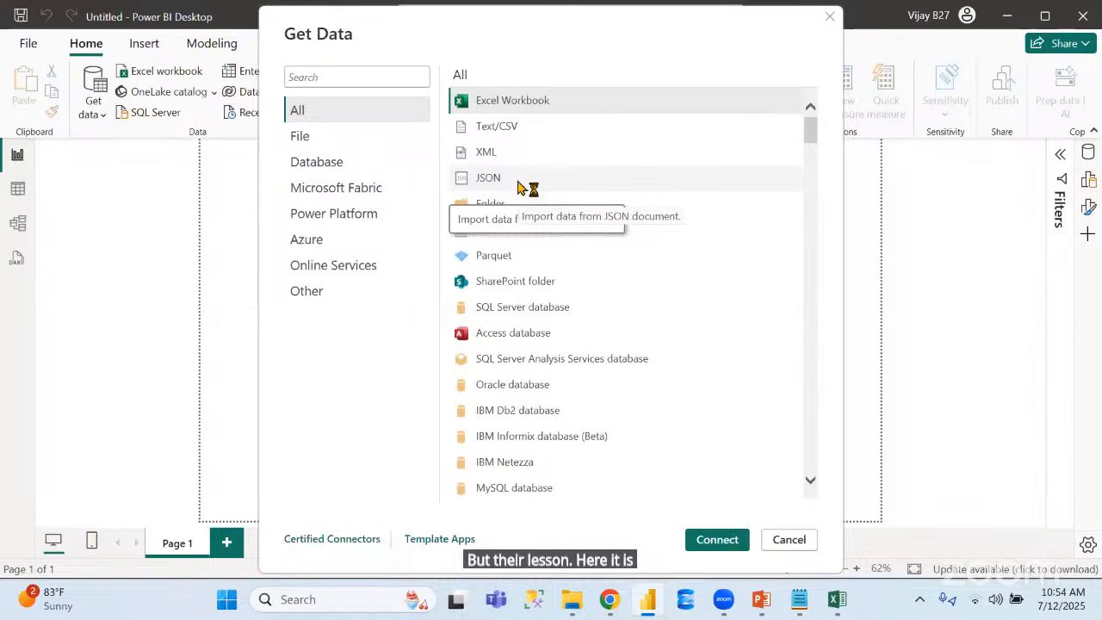
left_click(547, 100)
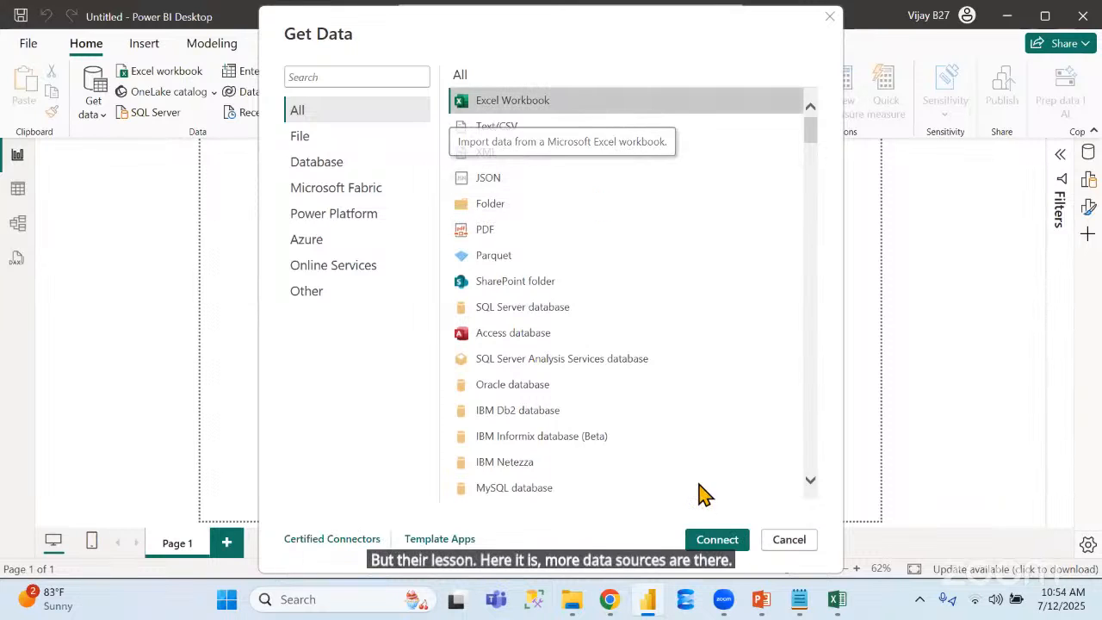
left_click(716, 540)
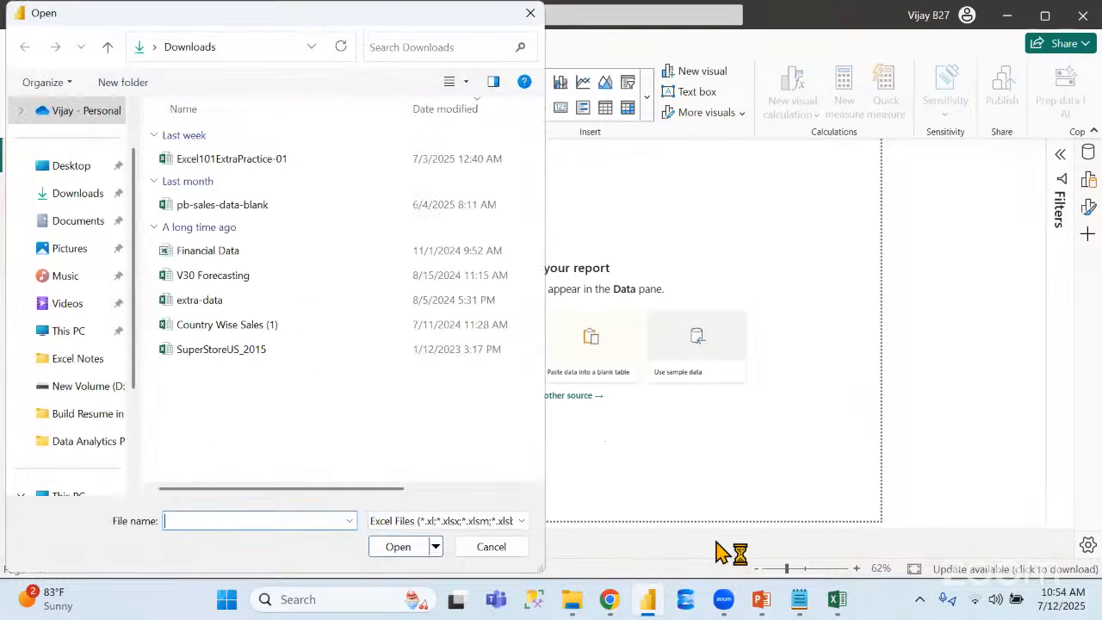
left_click(70, 172)
double_click(256, 168)
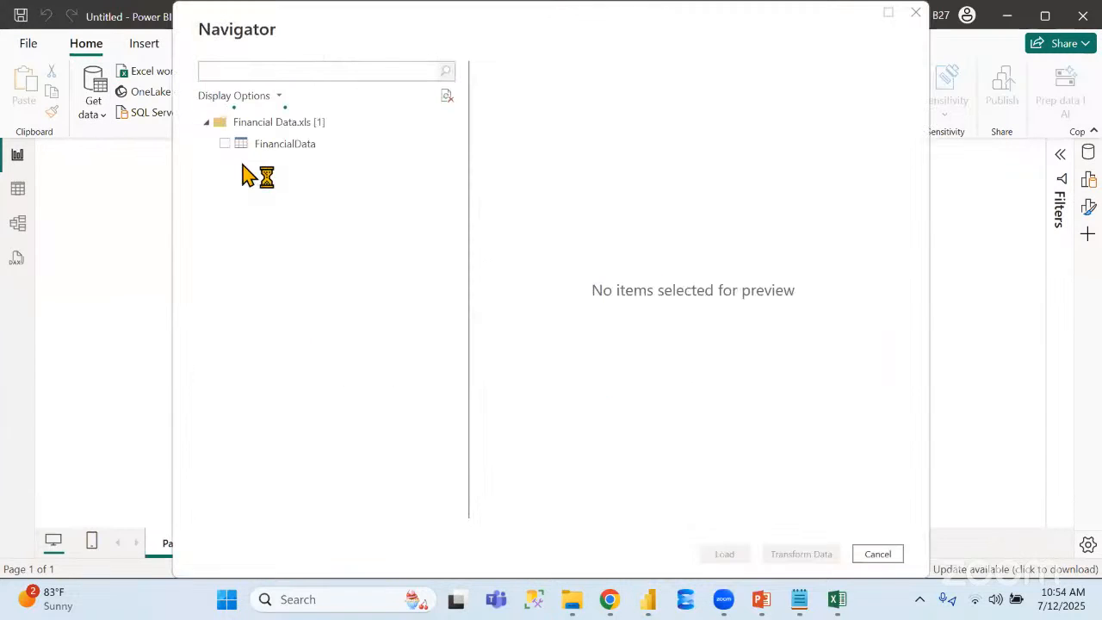
left_click(224, 144)
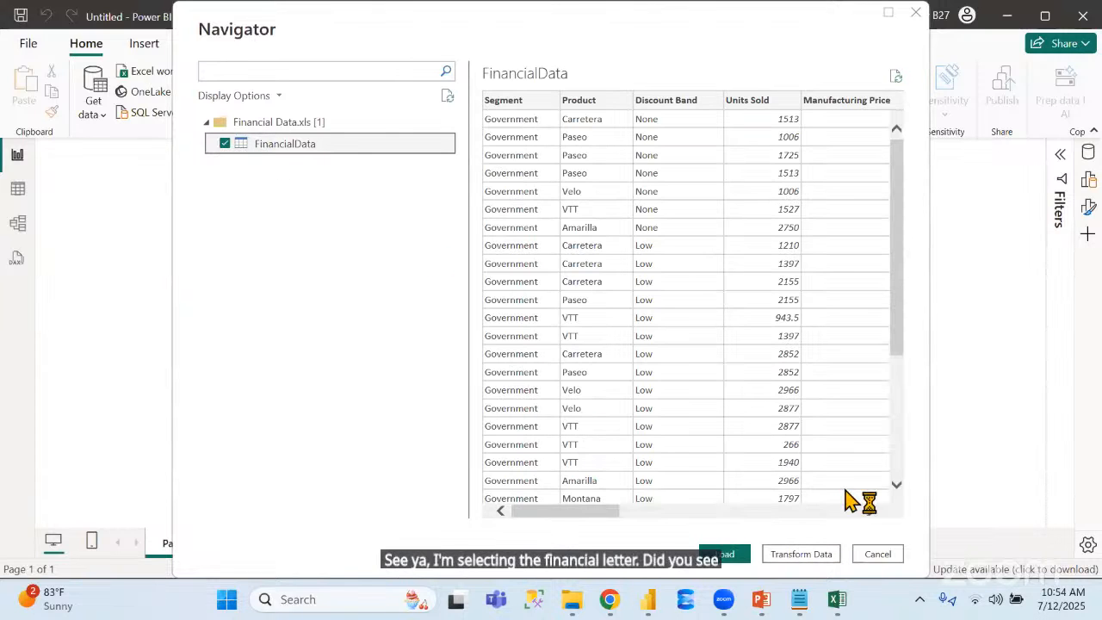
Switch to Excel and preview the FinancialData table from the Desktop file Financial Data.xls through a new workbook query
left_click(837, 600)
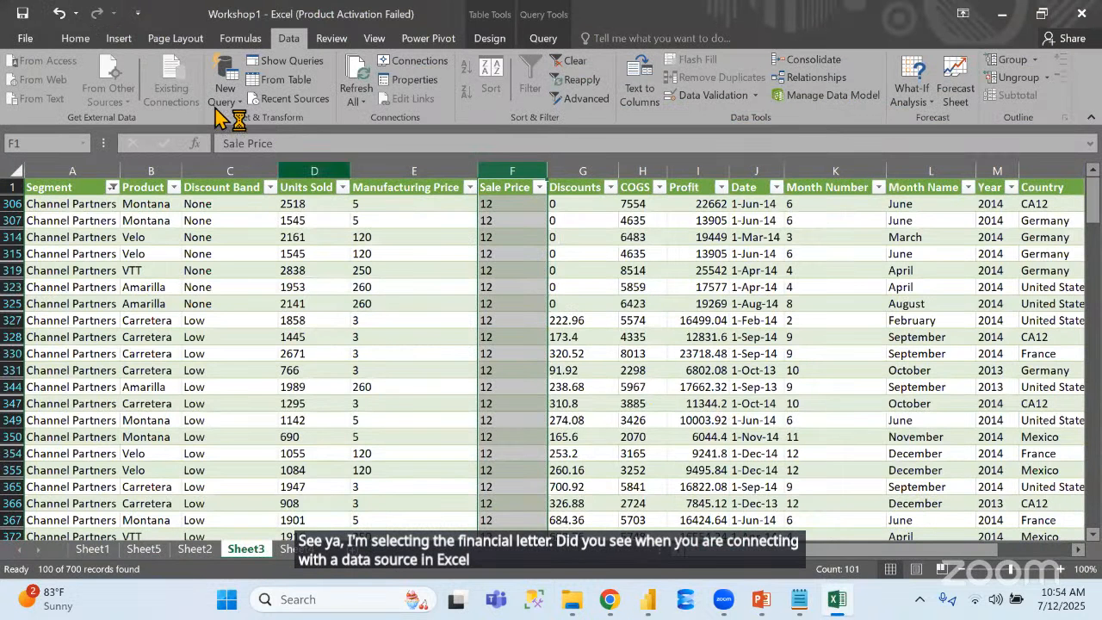
left_click(224, 86)
mouse_move(290, 131)
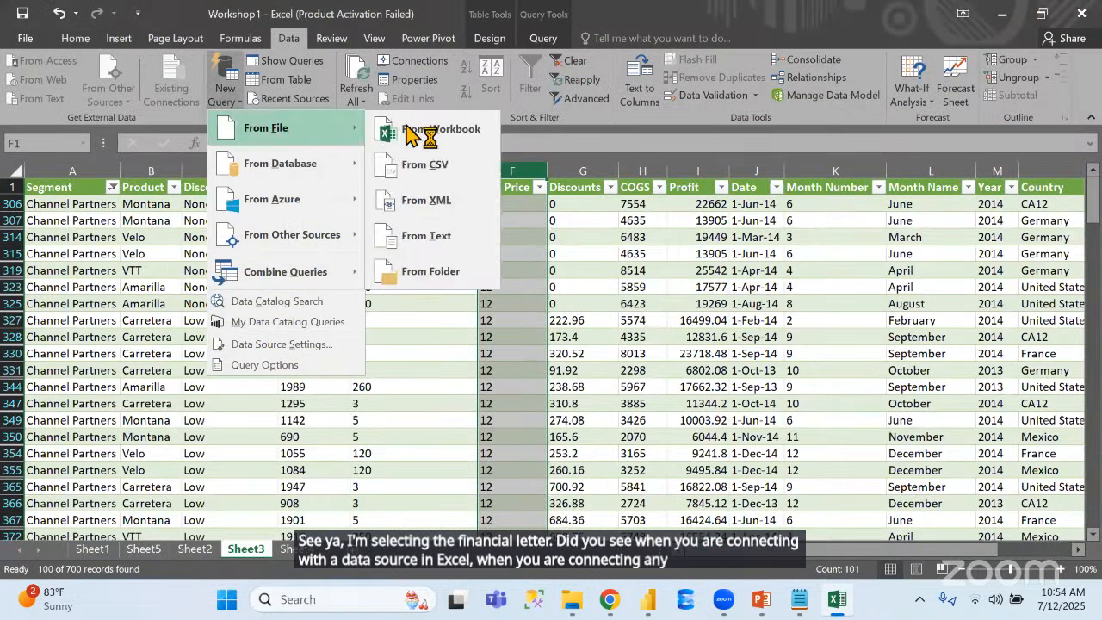
left_click(415, 129)
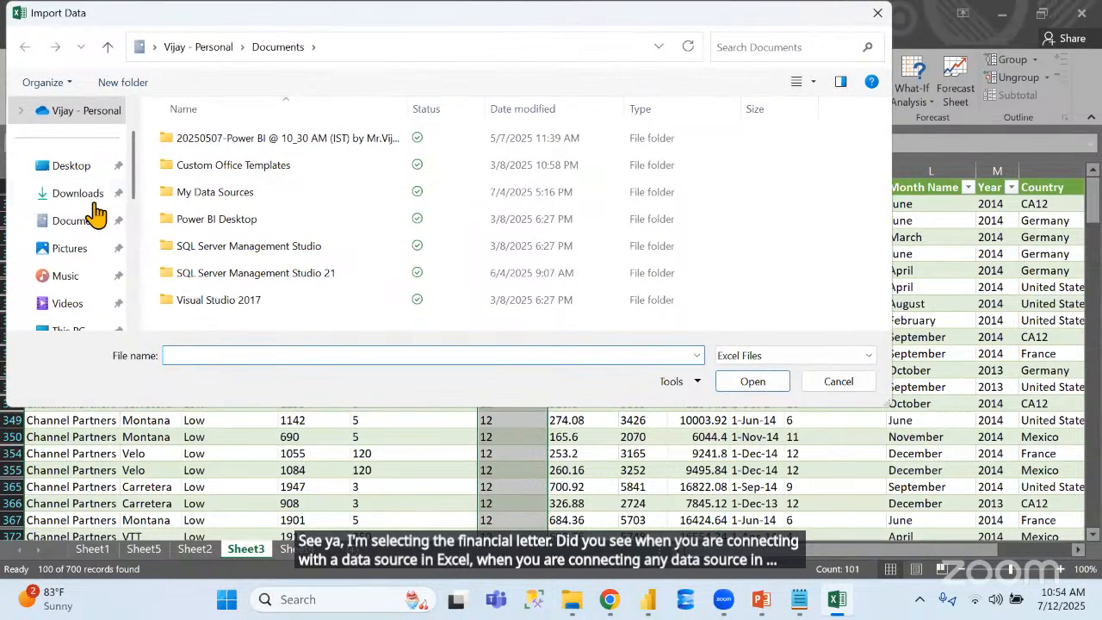
left_click(71, 166)
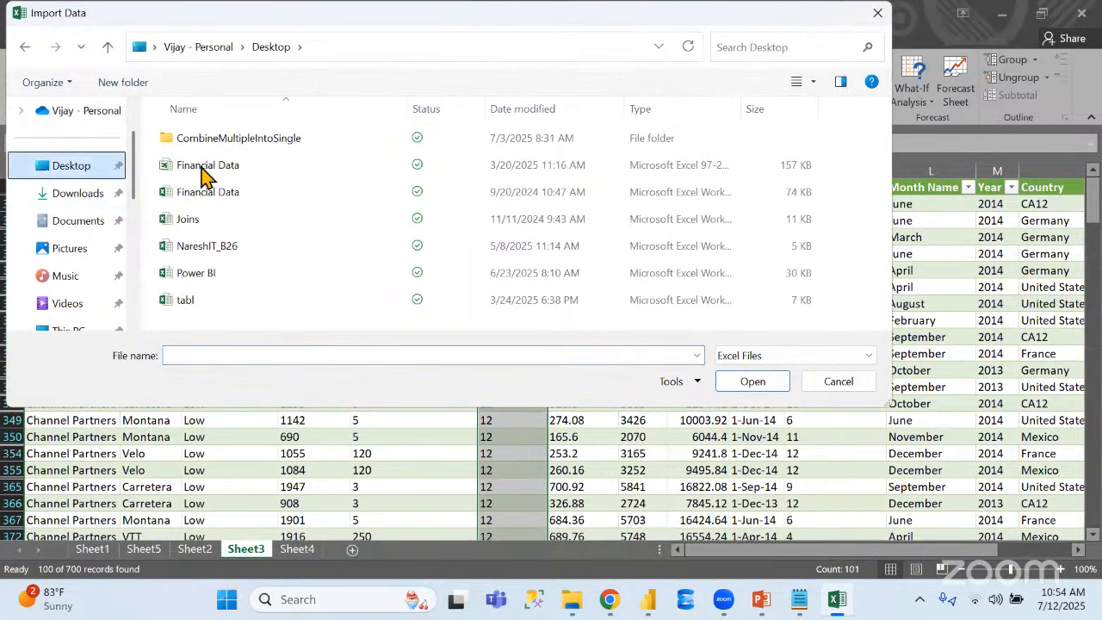
double_click(216, 169)
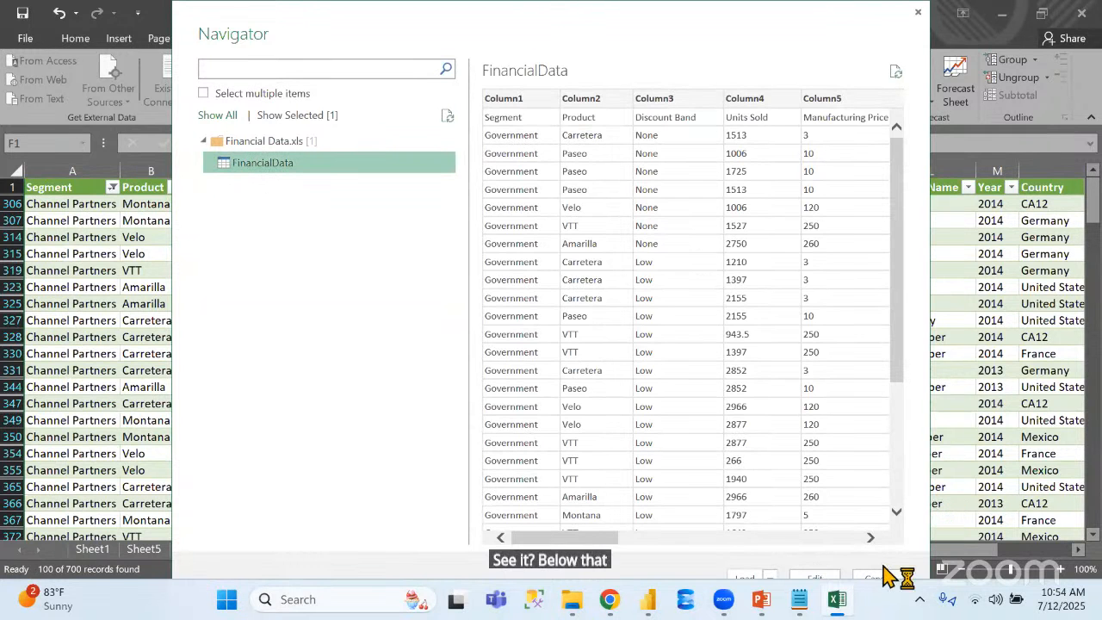
Switch back to Power BI and open the selected FinancialData table in Power Query Editor for transformation
mouse_move(650, 605)
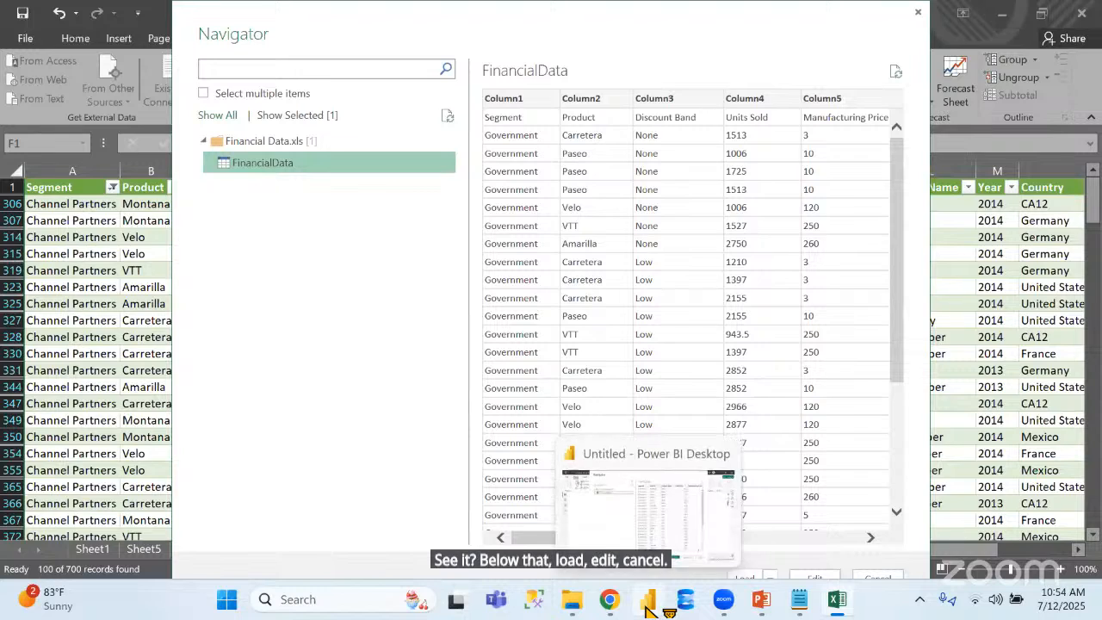
left_click(569, 490)
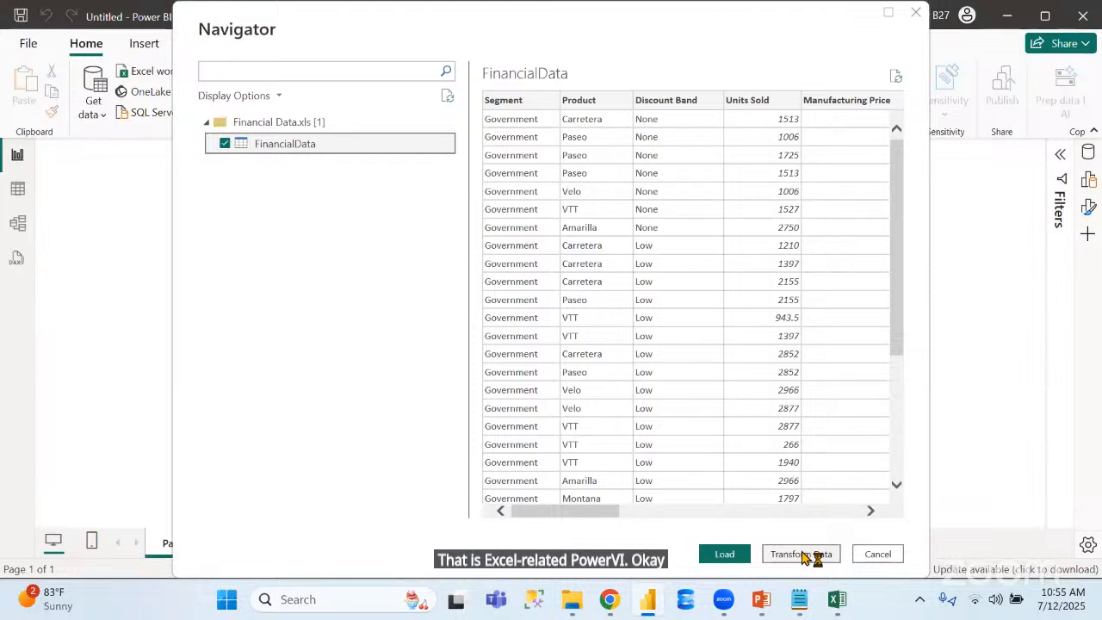
left_click(803, 554)
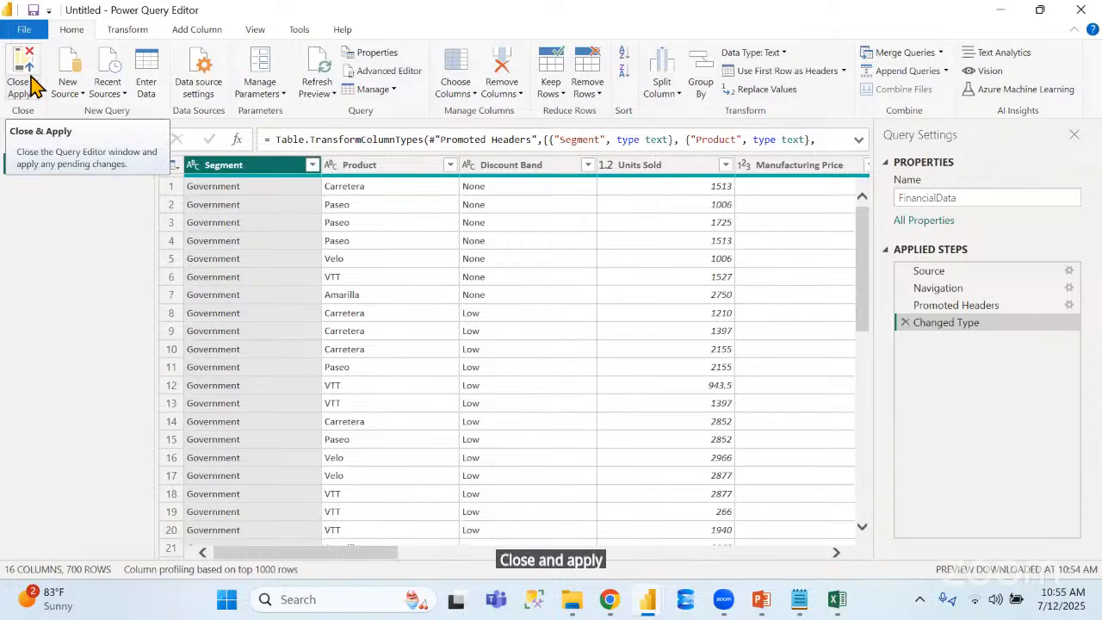
Compare the new source choices with Excel's, cancelling the pending Excel import and opening Workshop1's FinancialData query in the Query Editor
left_click(74, 96)
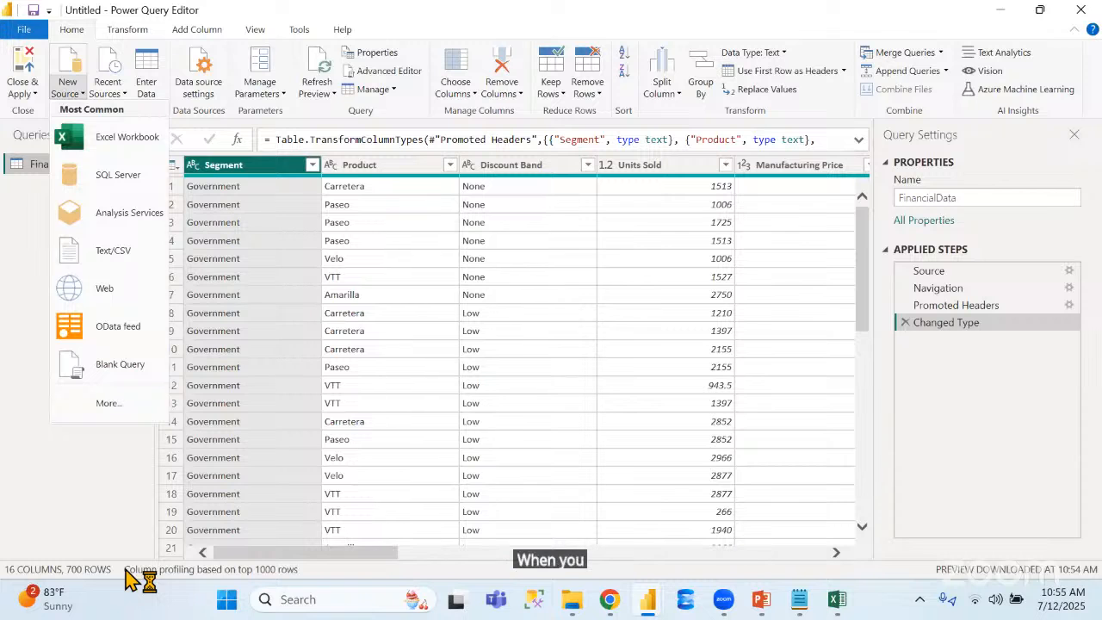
left_click(837, 607)
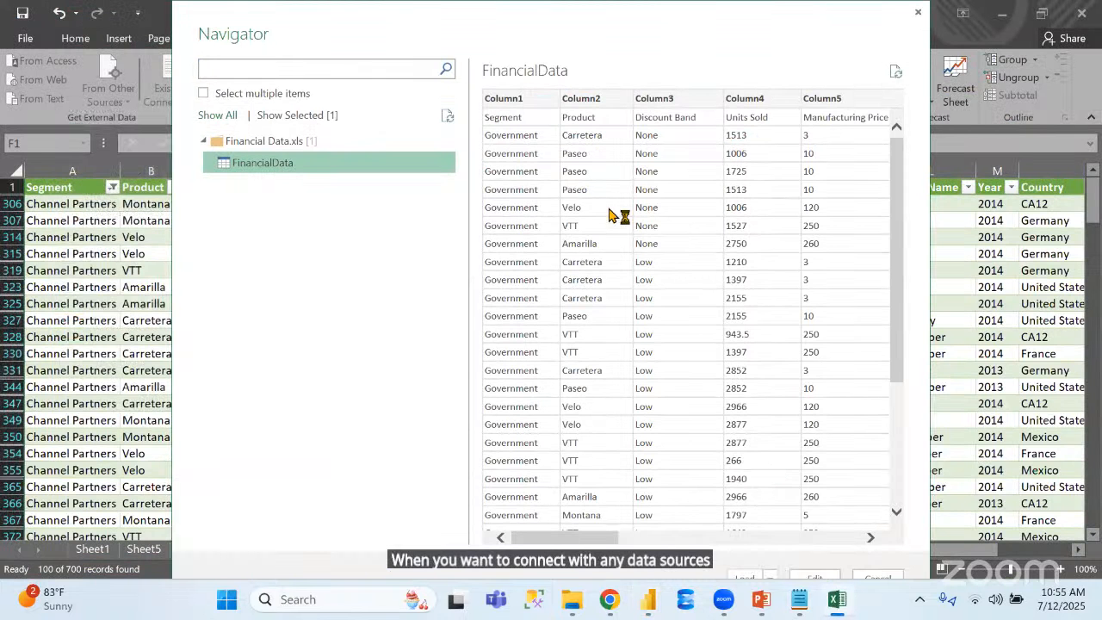
left_click(886, 580)
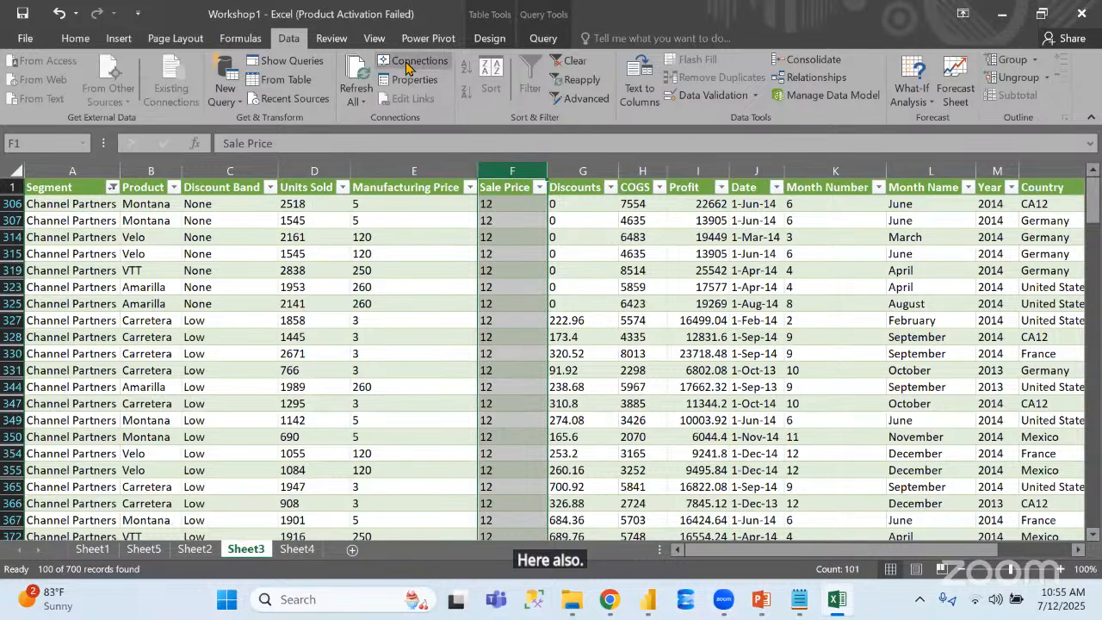
left_click(287, 60)
double_click(947, 256)
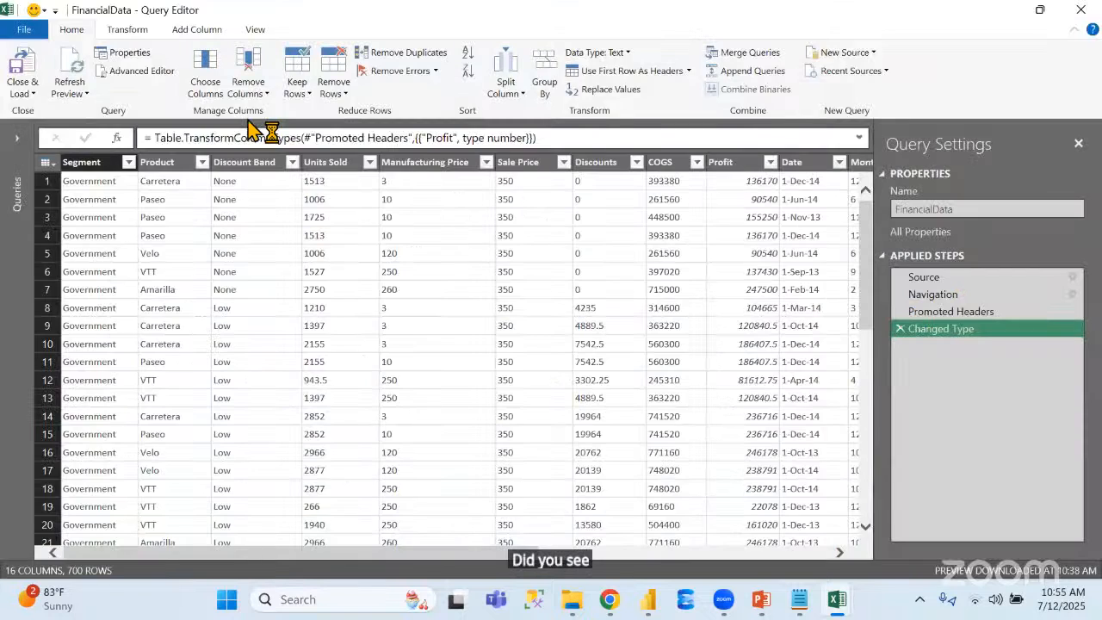
left_click(863, 59)
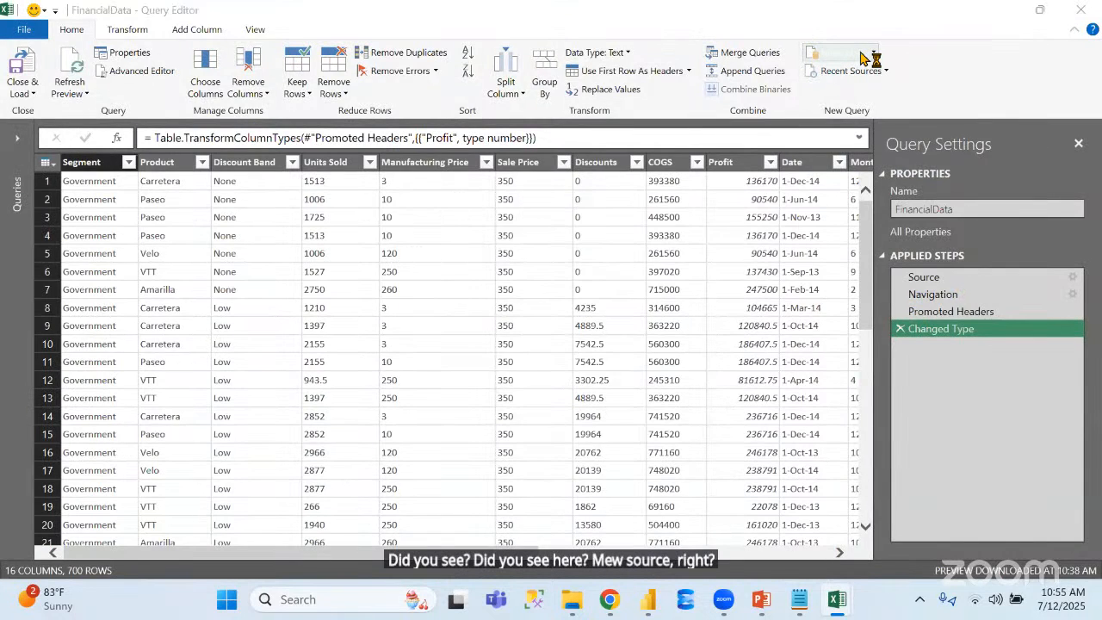
Return to Power BI's Power Query Editor and examine its new source choices, query commands and column transformation commands
key("alt+Tab")
key("alt+Tab")
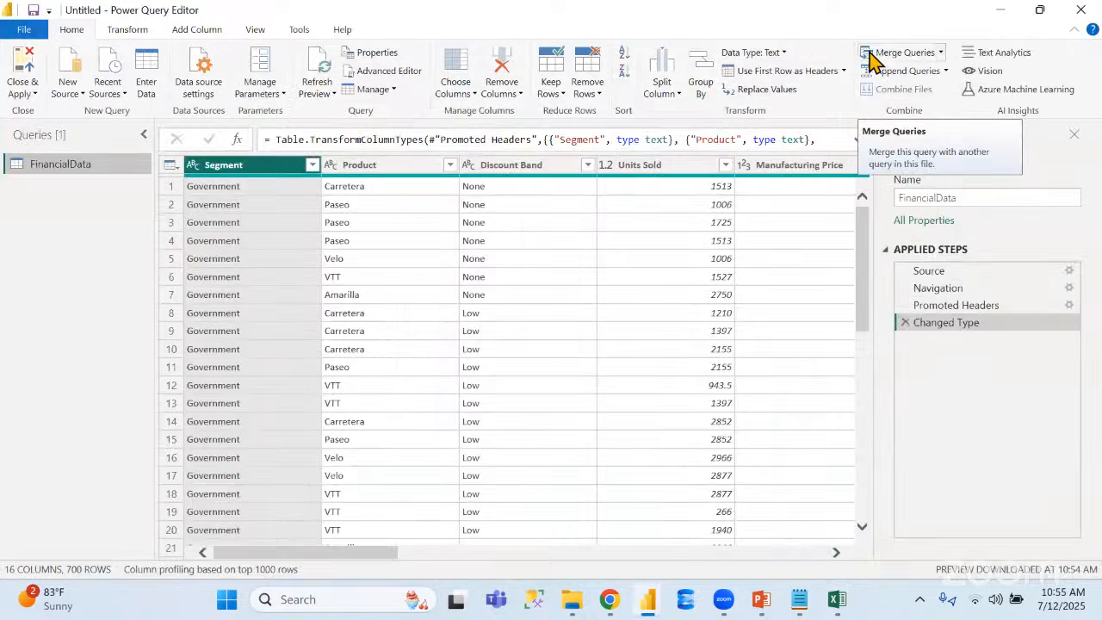
left_click(73, 90)
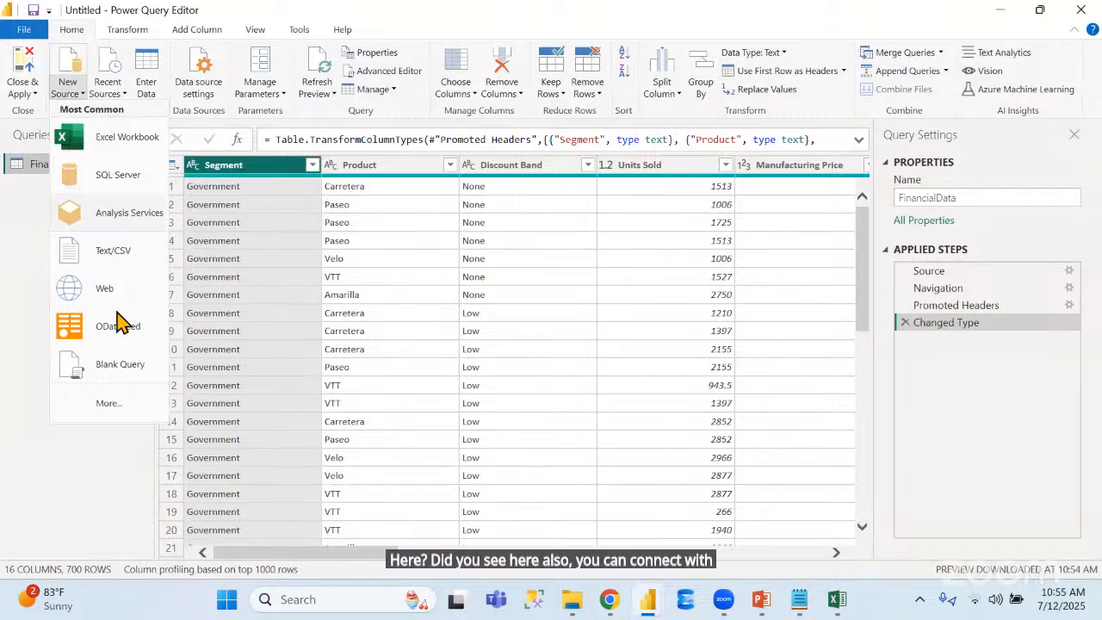
left_click(90, 482)
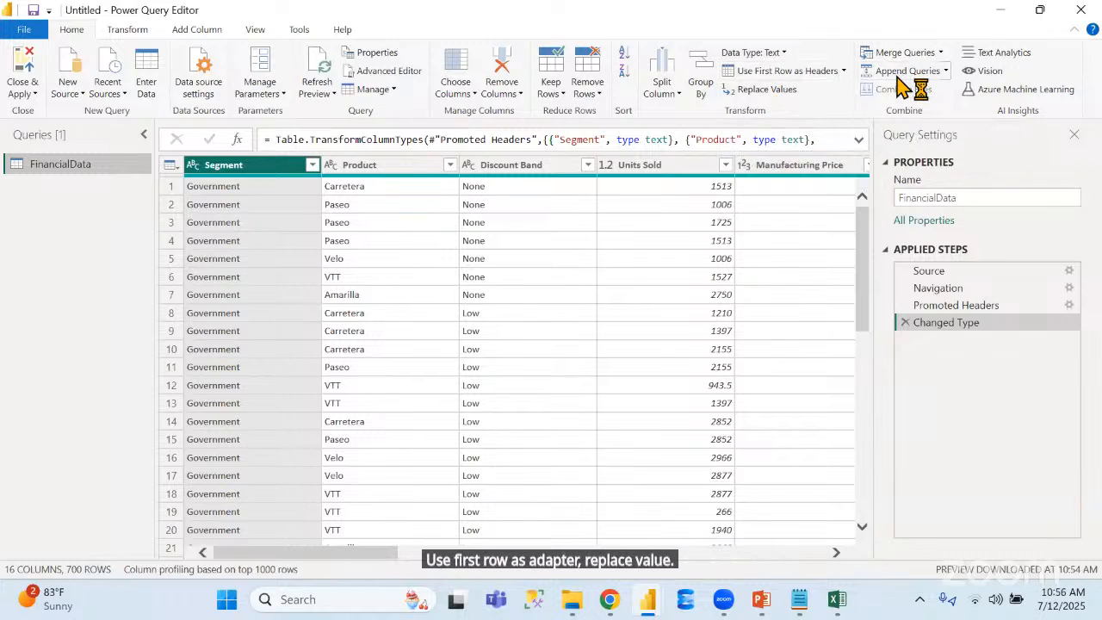
left_click(131, 30)
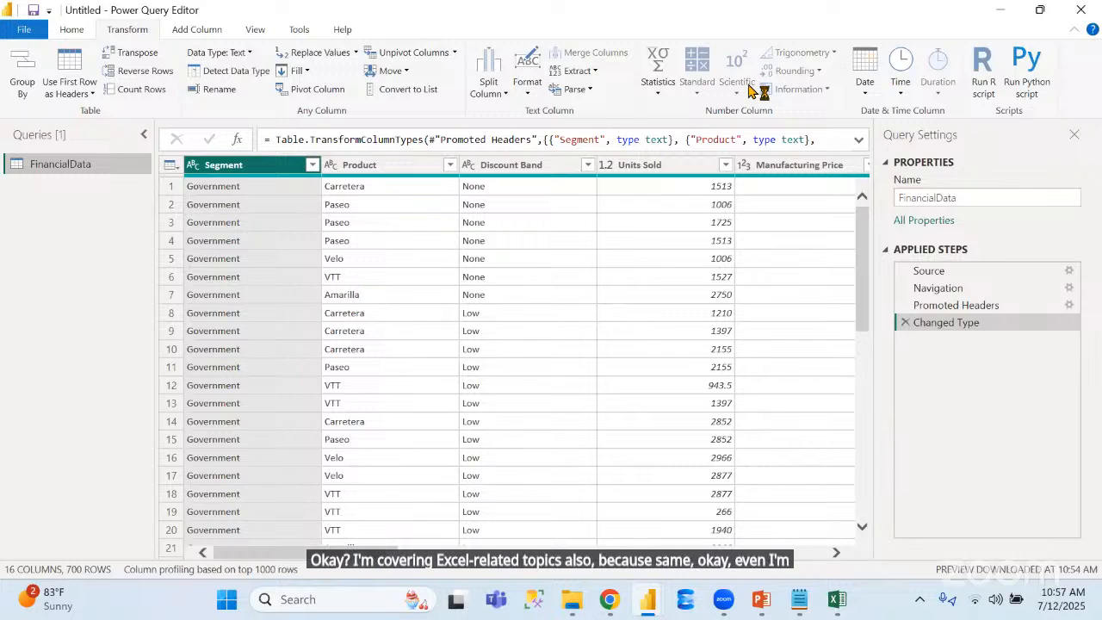
left_click(71, 34)
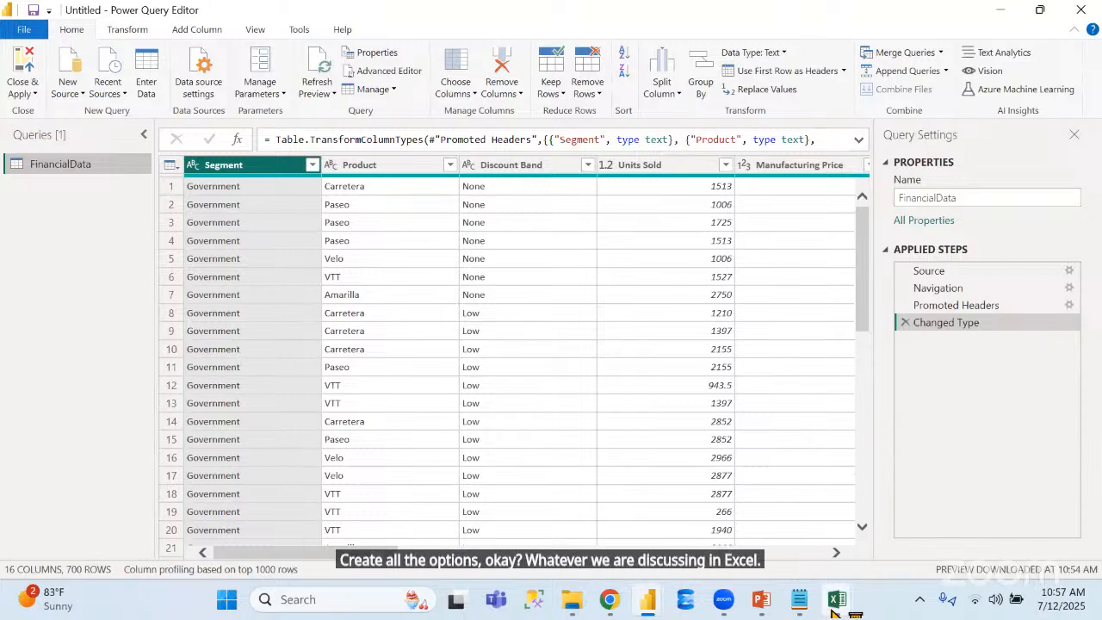
Compare the column and row commands in Excel's FinancialData Query Editor with those in Power BI's Power Query Editor
mouse_move(831, 607)
left_click(915, 529)
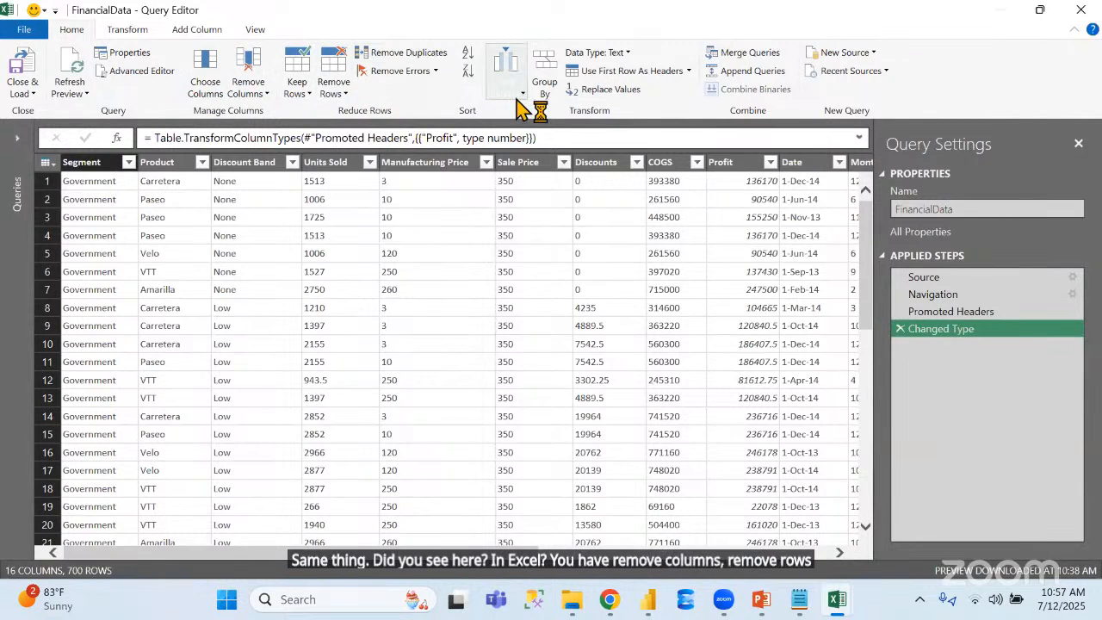
key("alt+Tab")
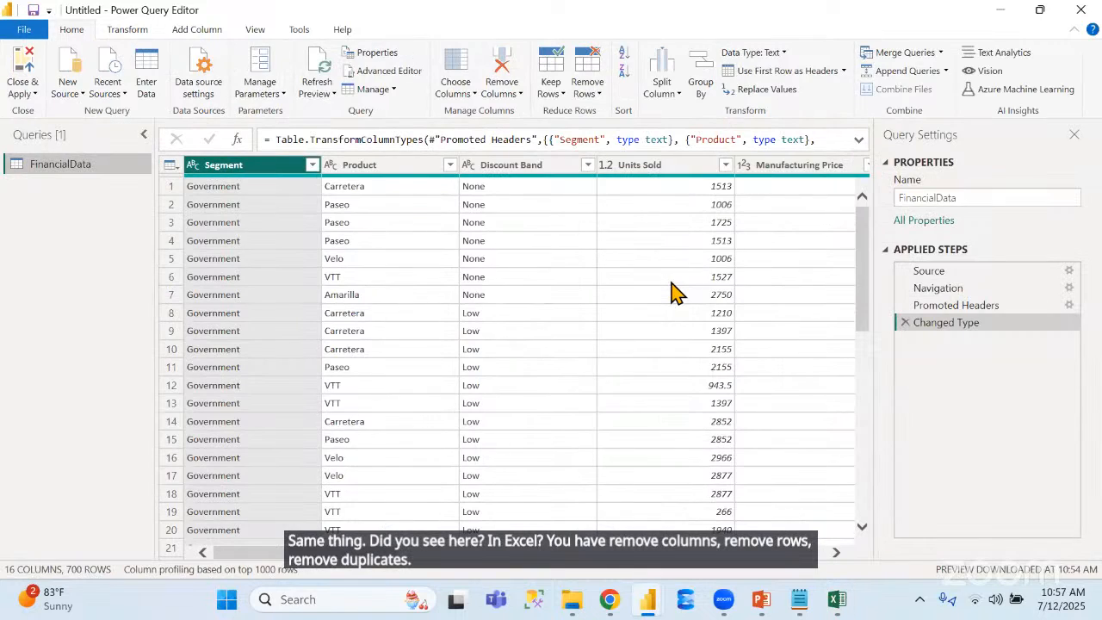
Compare the row removal, column transformation and text Format commands in Power BI's Power Query Editor with those in Excel's Query Editor
left_click(587, 85)
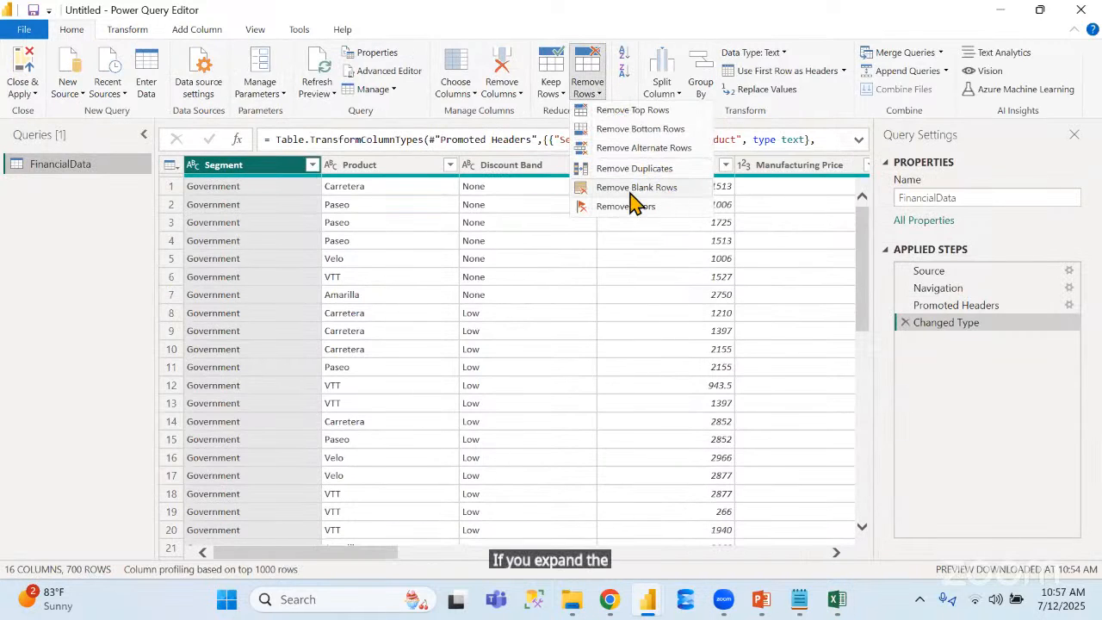
key("alt+Tab")
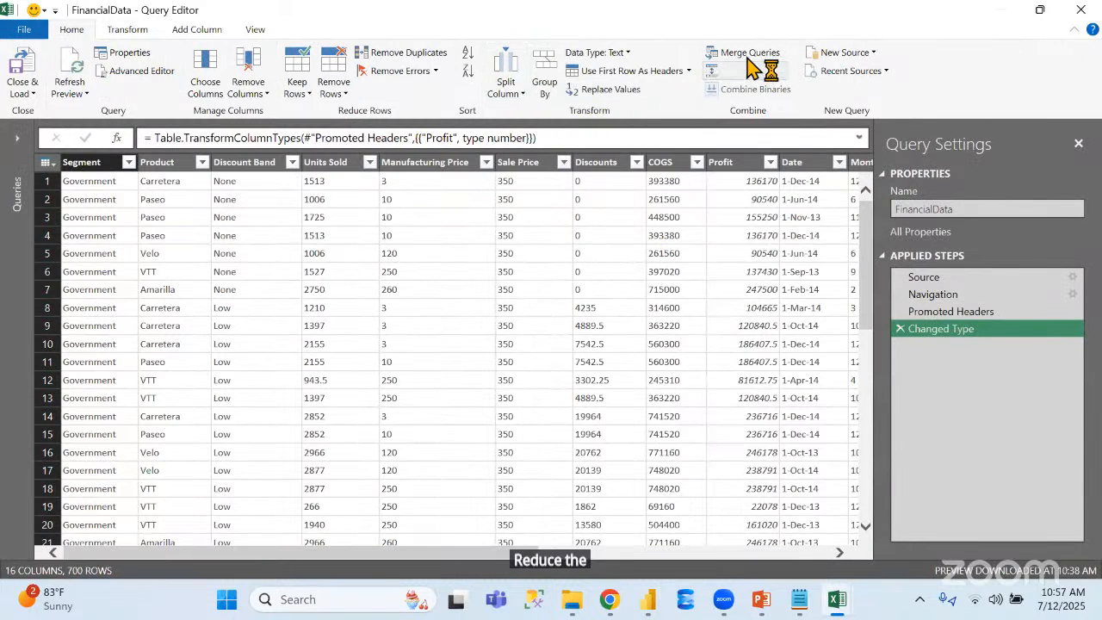
left_click(127, 29)
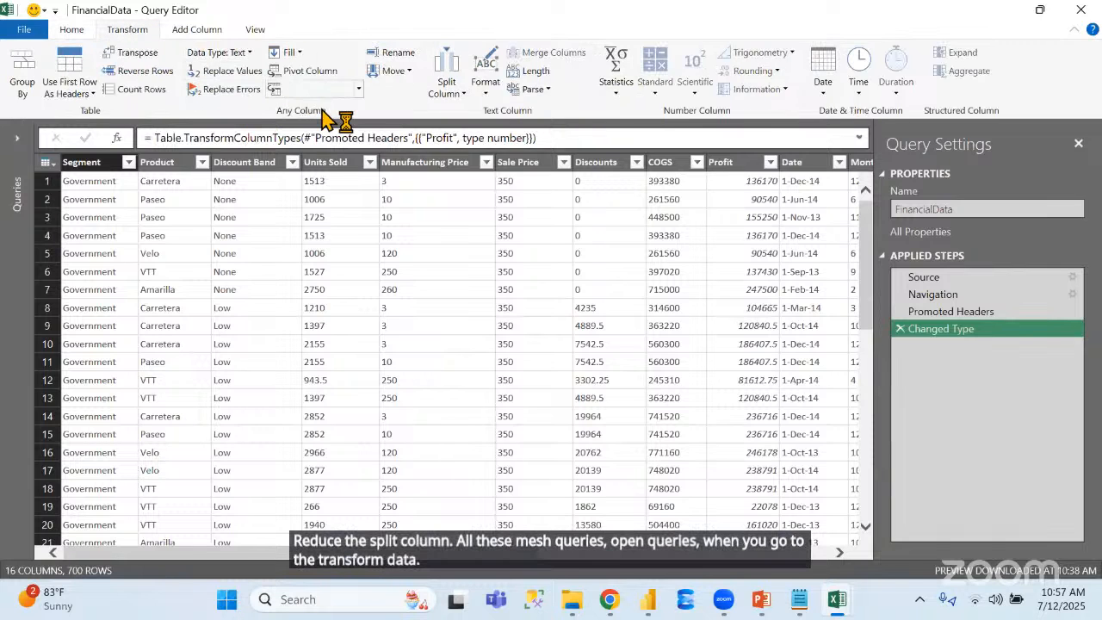
key("alt+Tab")
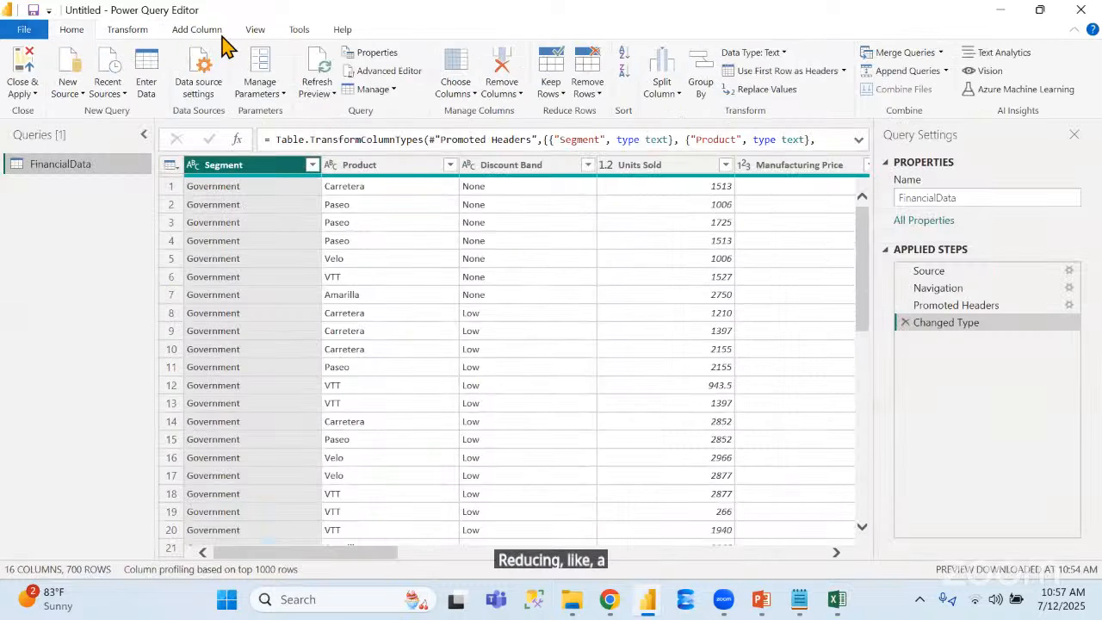
left_click(127, 29)
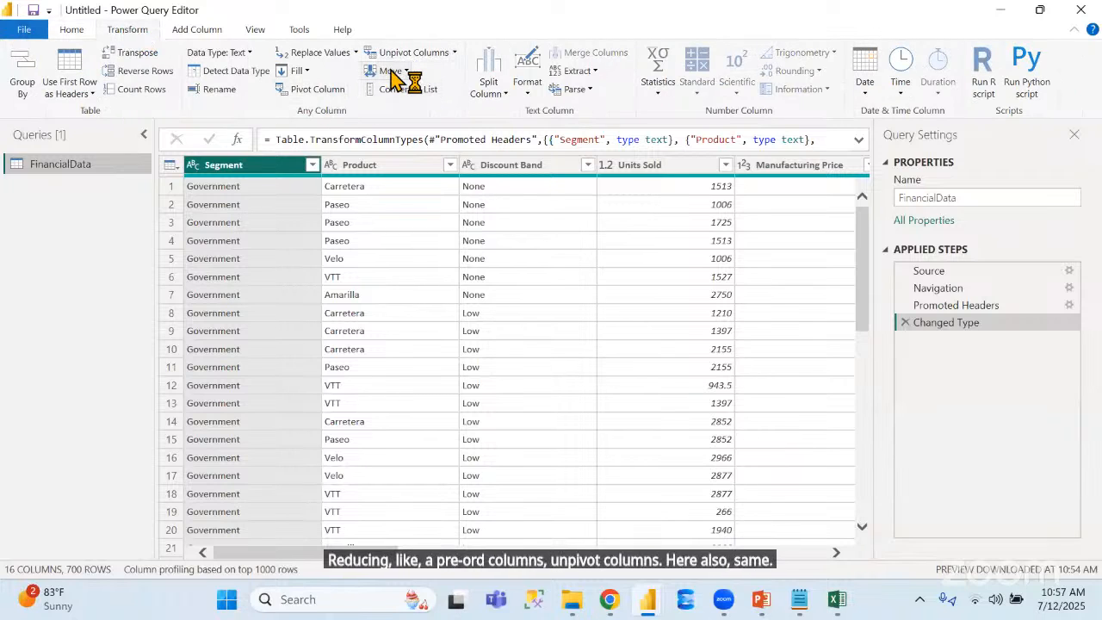
left_click(527, 73)
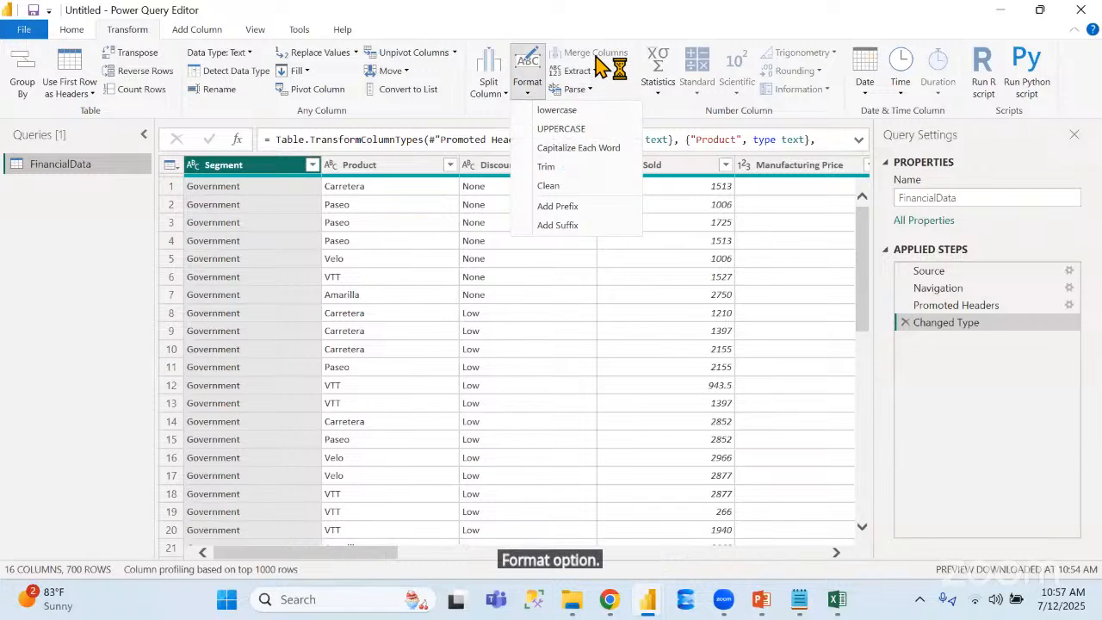
left_click(612, 90)
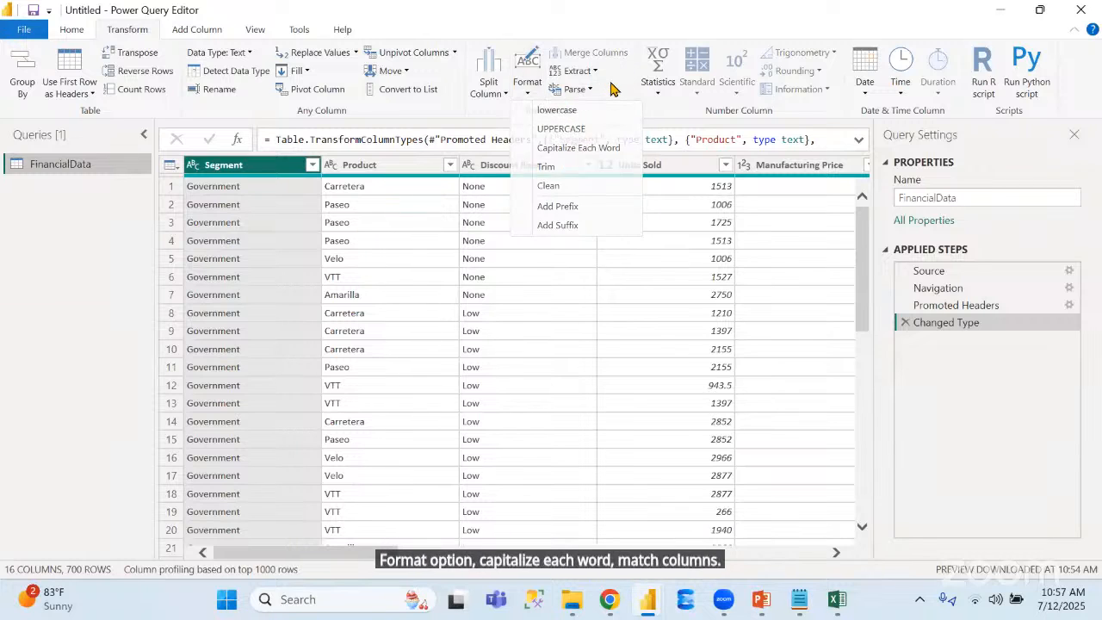
Compare the number, date and column-adding commands in Excel's Query Editor with those in Power BI's Power Query Editor
key("alt+Tab")
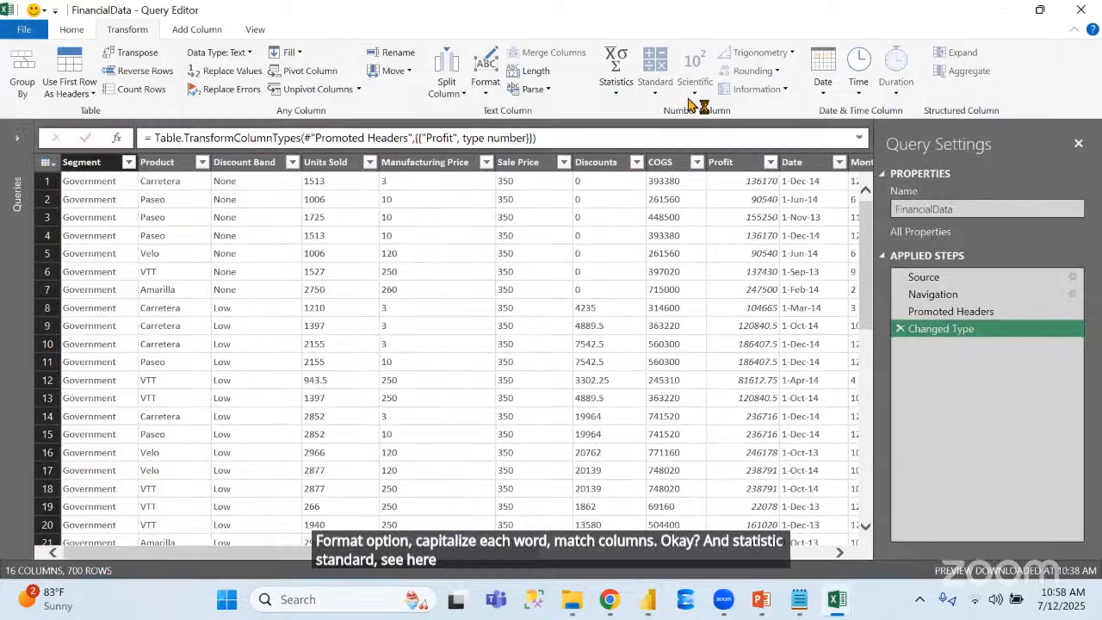
left_click(830, 64)
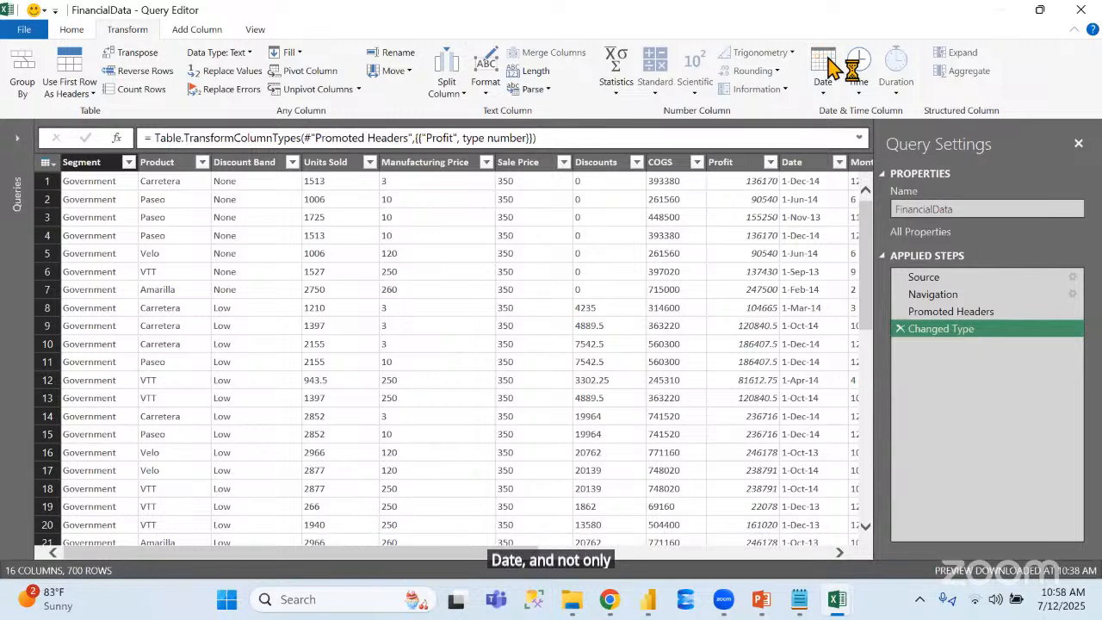
left_click(197, 30)
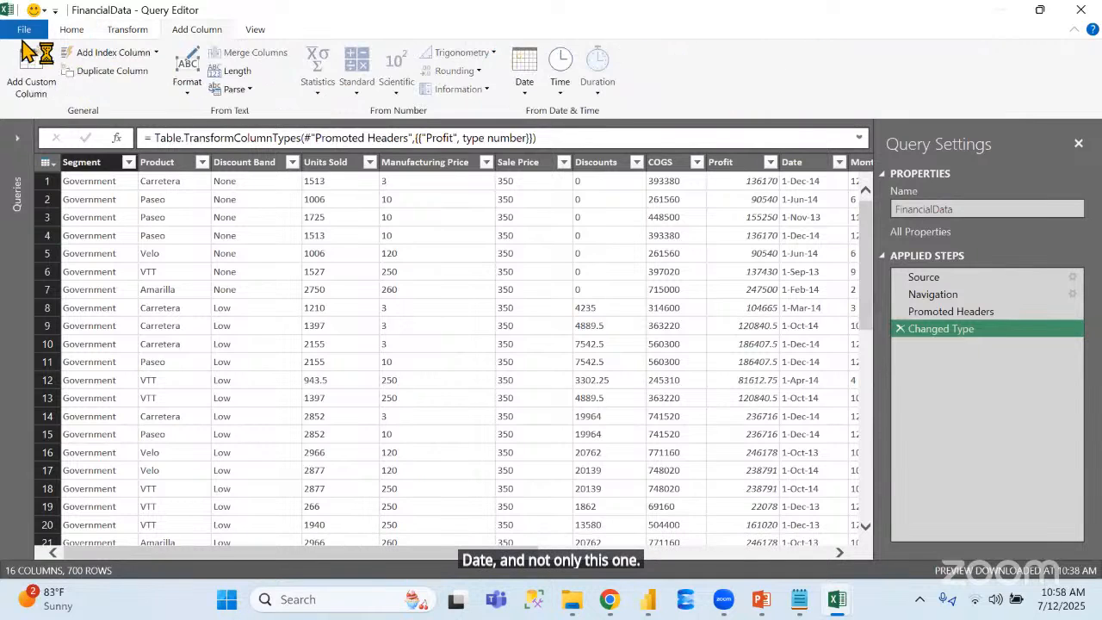
left_click(132, 31)
key("alt+Tab")
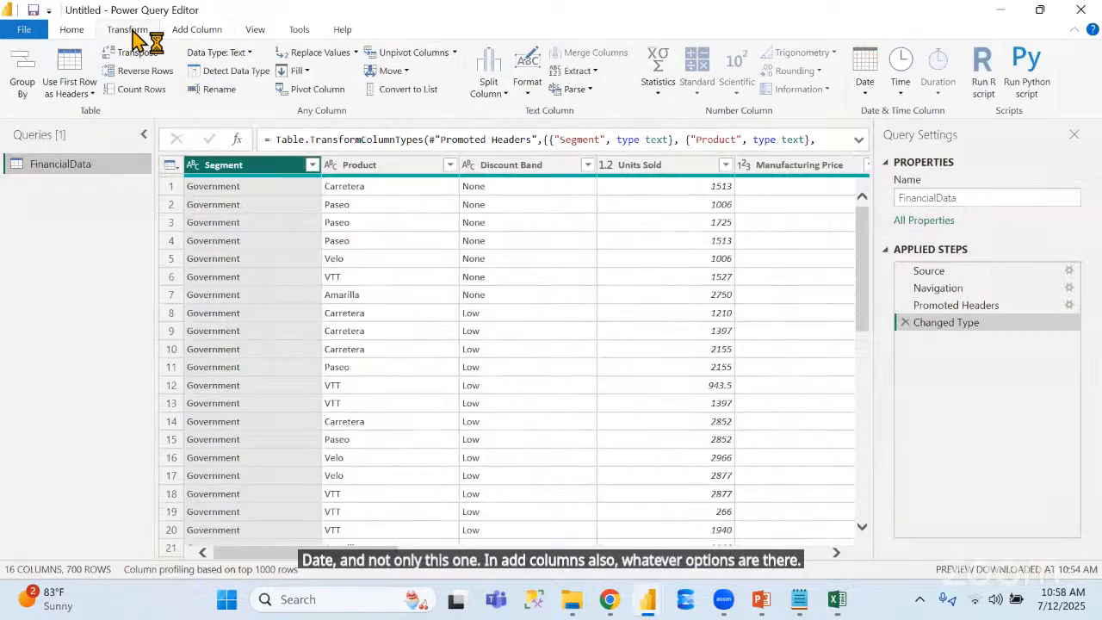
left_click(196, 33)
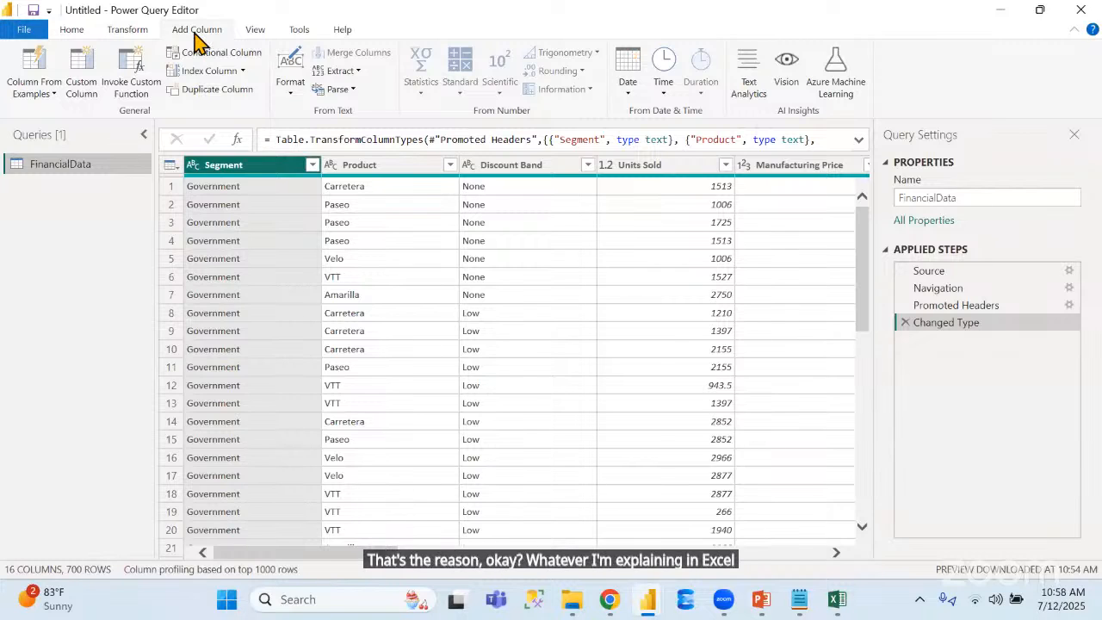
left_click(74, 31)
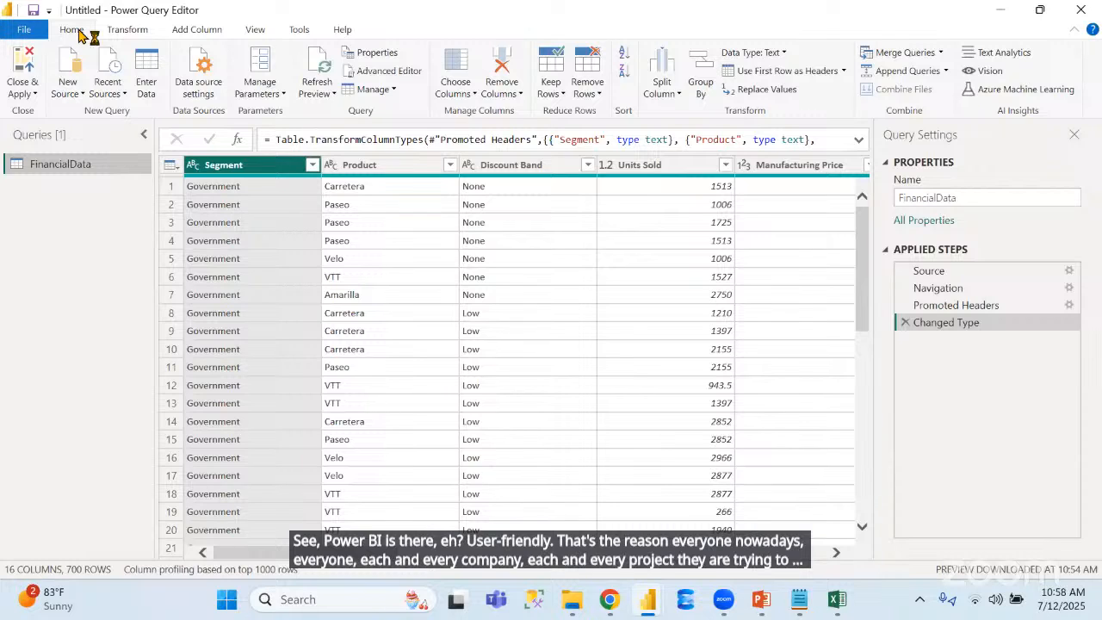
Examine where the FinancialData query and Segment column can be renamed and which data types the Segment column offers, without changing anything
double_click(91, 167)
left_click(45, 203)
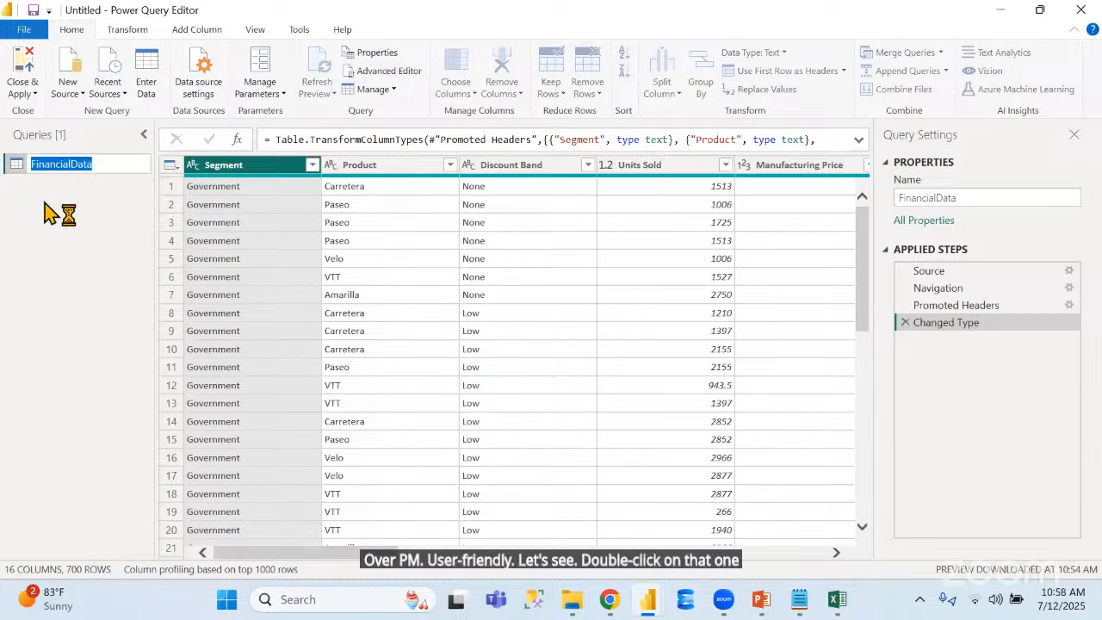
double_click(224, 168)
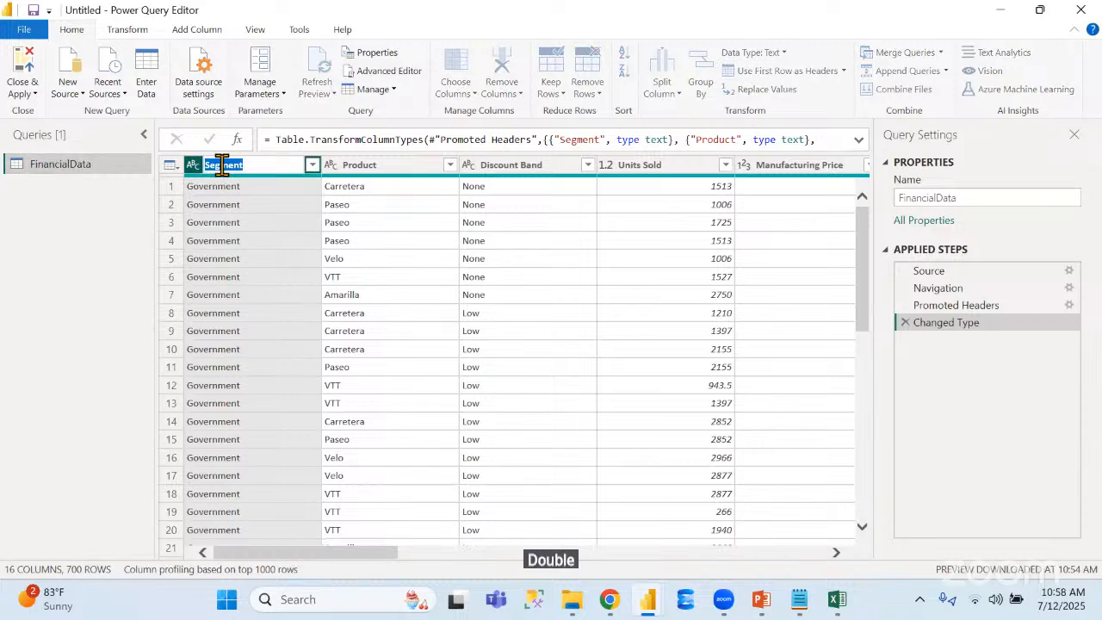
left_click(324, 187)
left_click(251, 164)
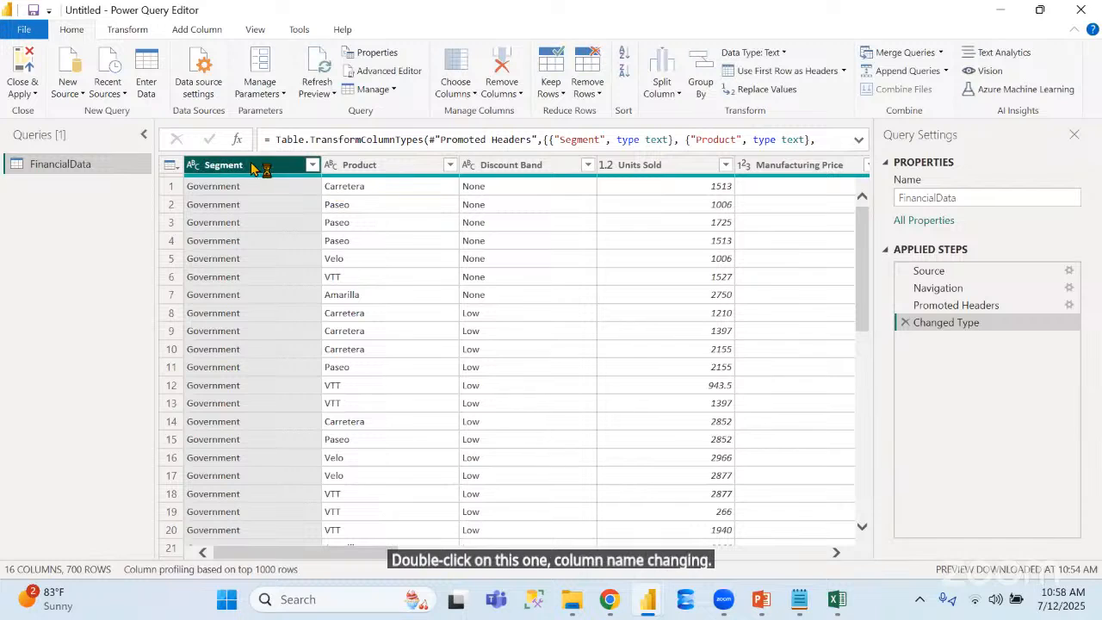
left_click(192, 167)
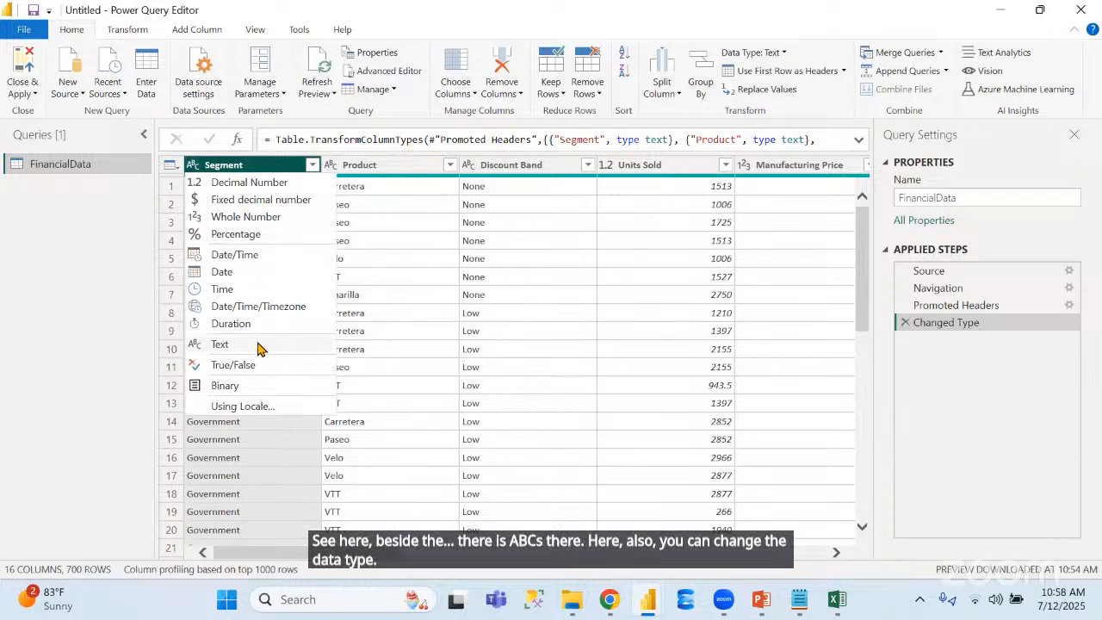
left_click(115, 290)
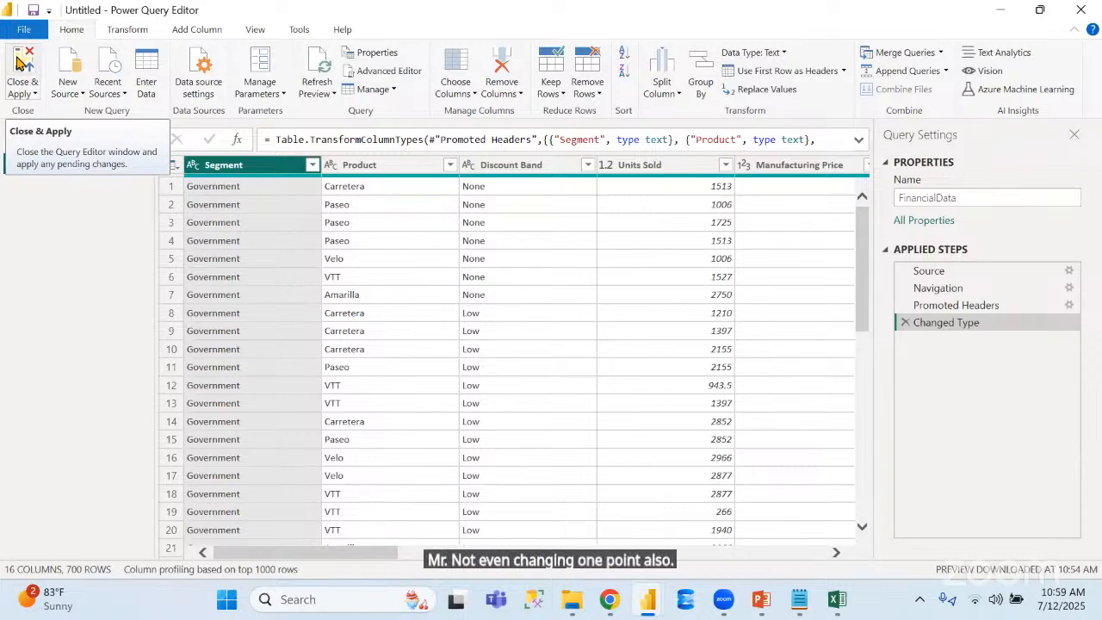
Close Power Query Editor with Close & Apply and display the loaded FinancialData table in Table view
left_click(21, 67)
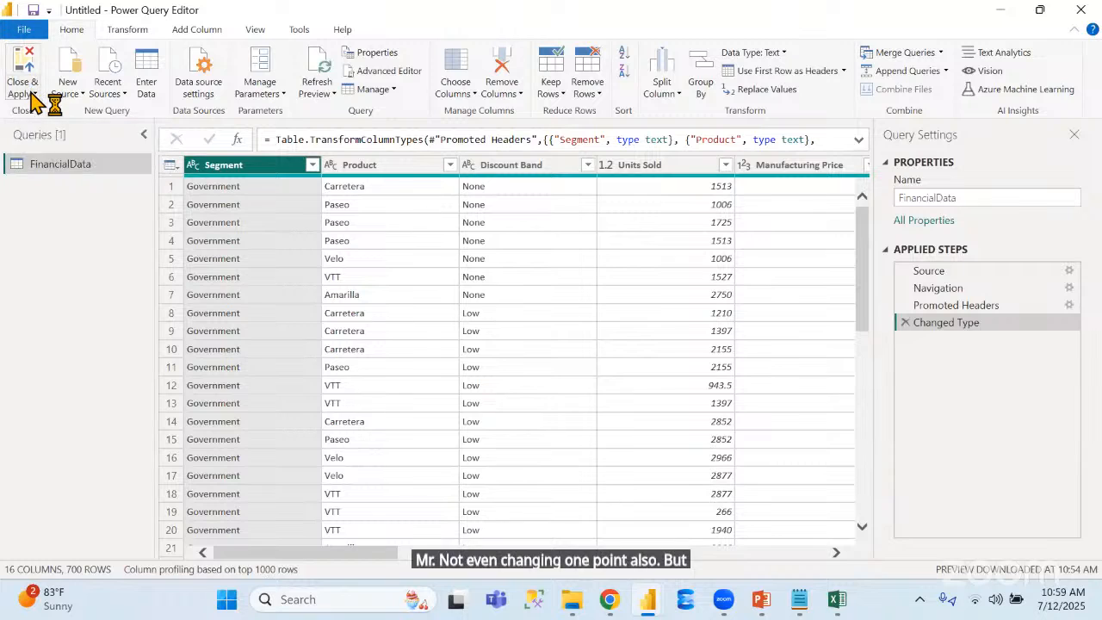
left_click(31, 95)
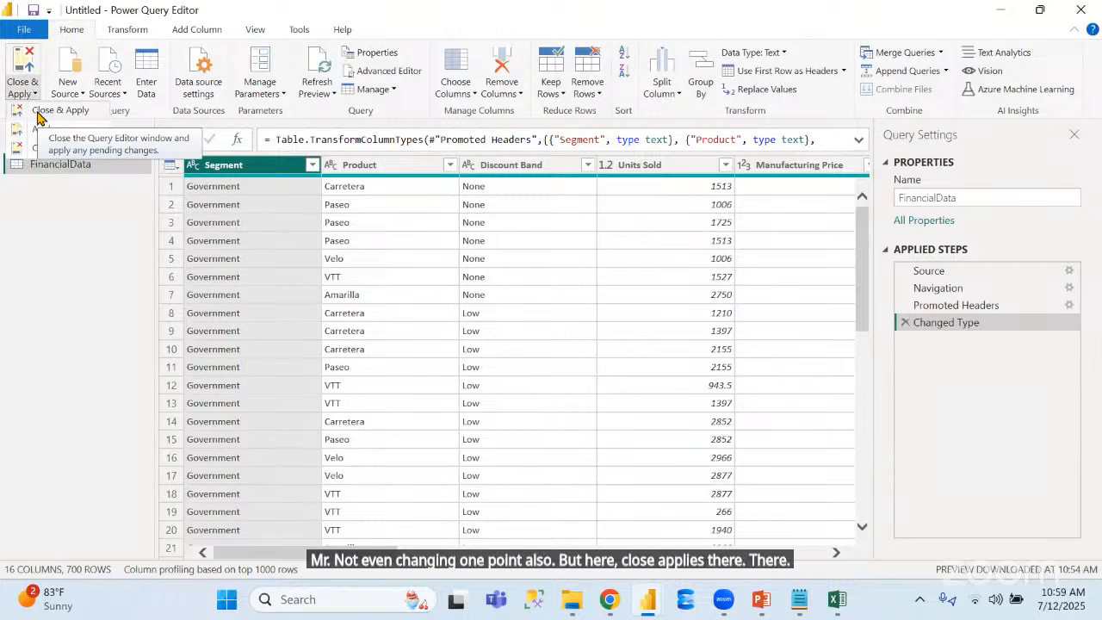
left_click(38, 113)
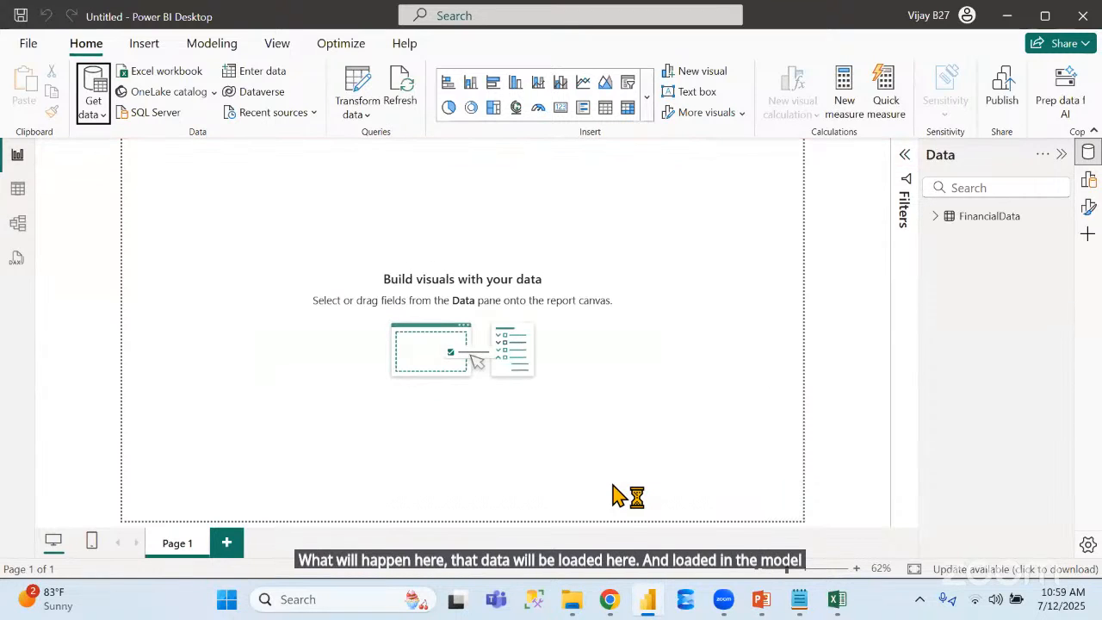
mouse_move(990, 224)
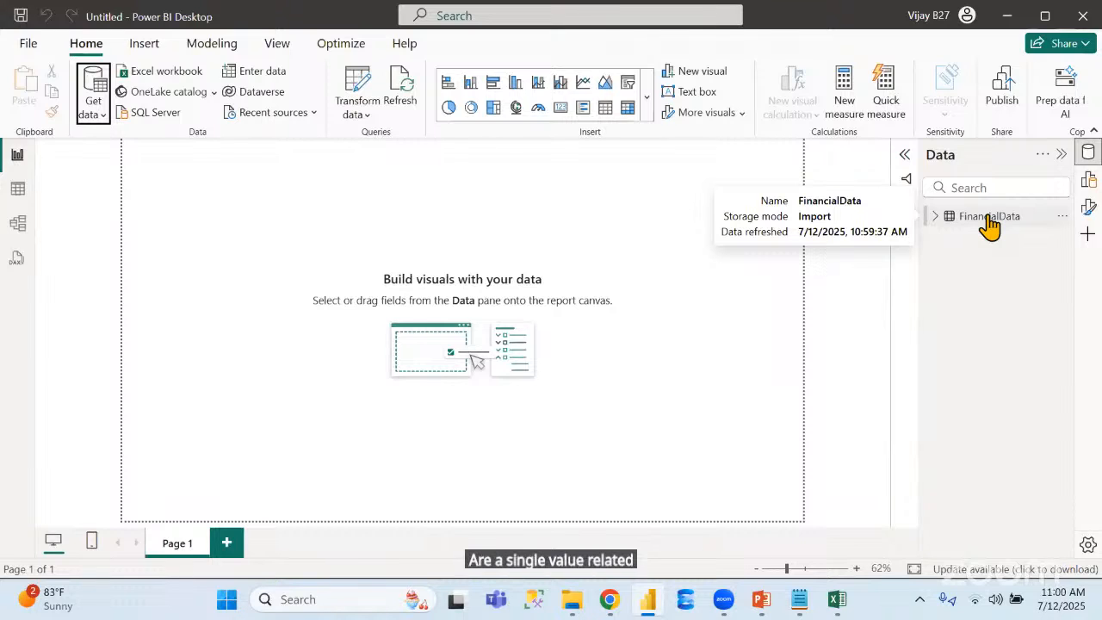
left_click(18, 193)
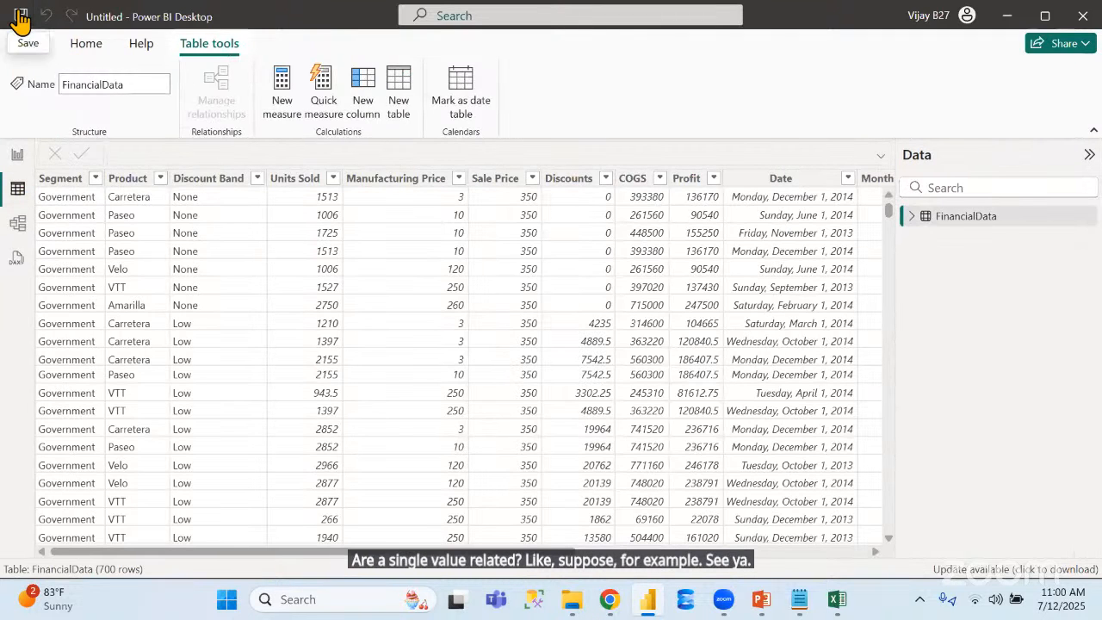
Save the report as Workshop1 in the Naresh IT > Workshop Sessions folder on New Volume (D:)
left_click(21, 17)
left_click(436, 456)
left_click(310, 315)
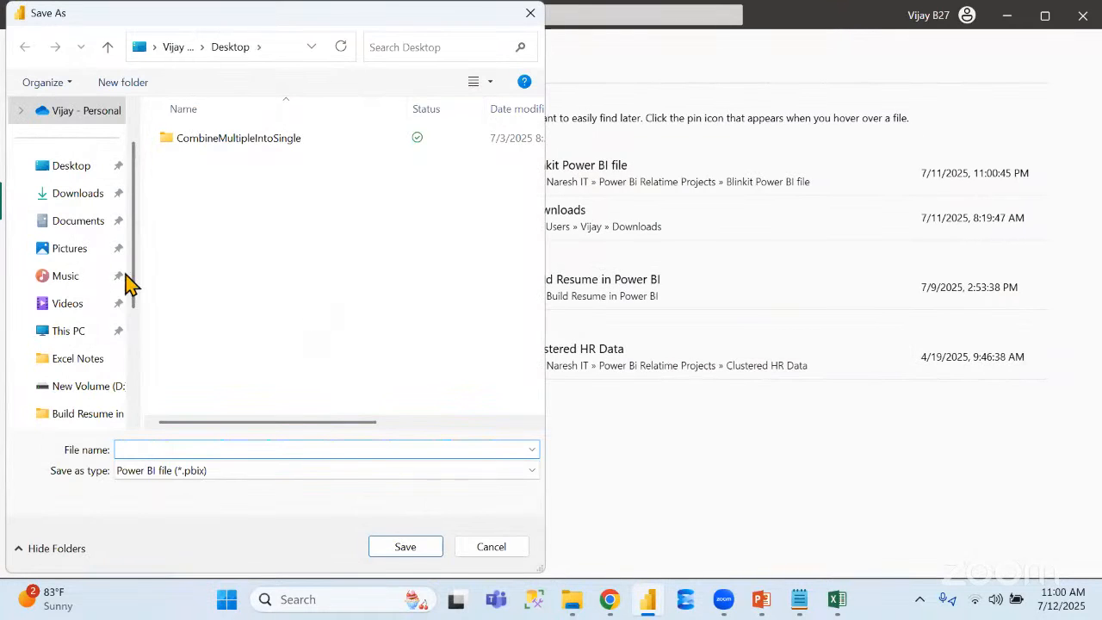
left_click(90, 390)
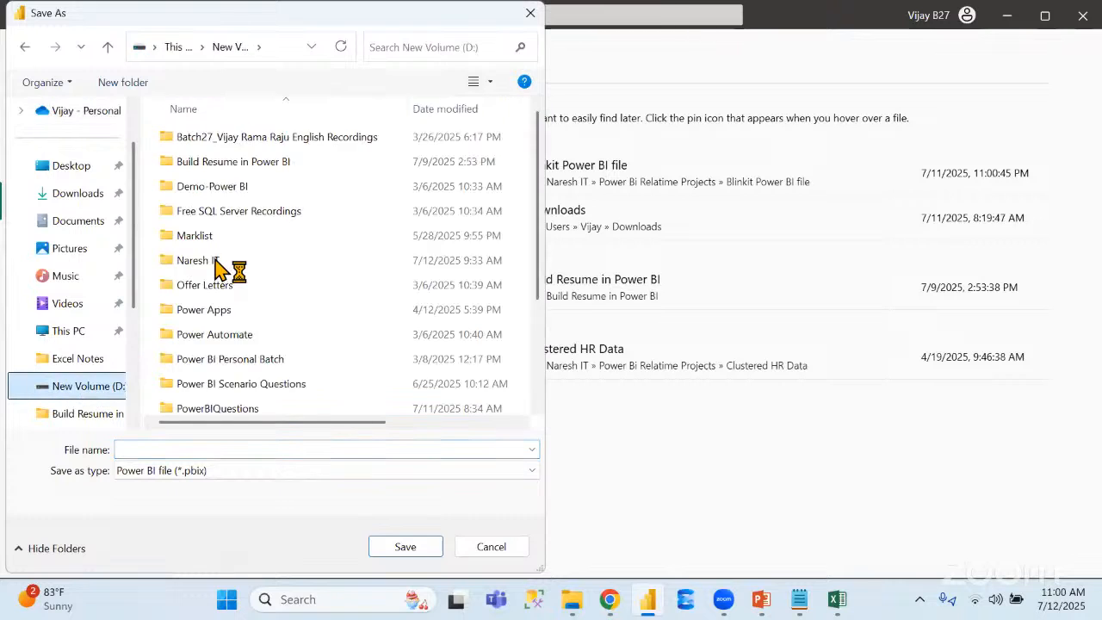
double_click(217, 260)
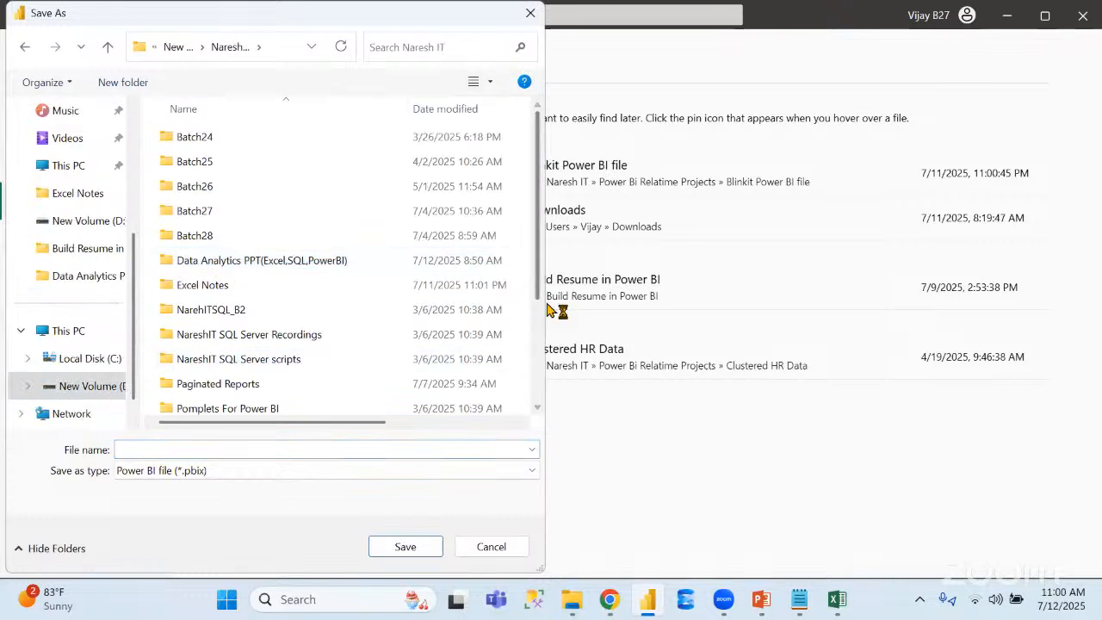
left_click_drag(543, 284, 544, 386)
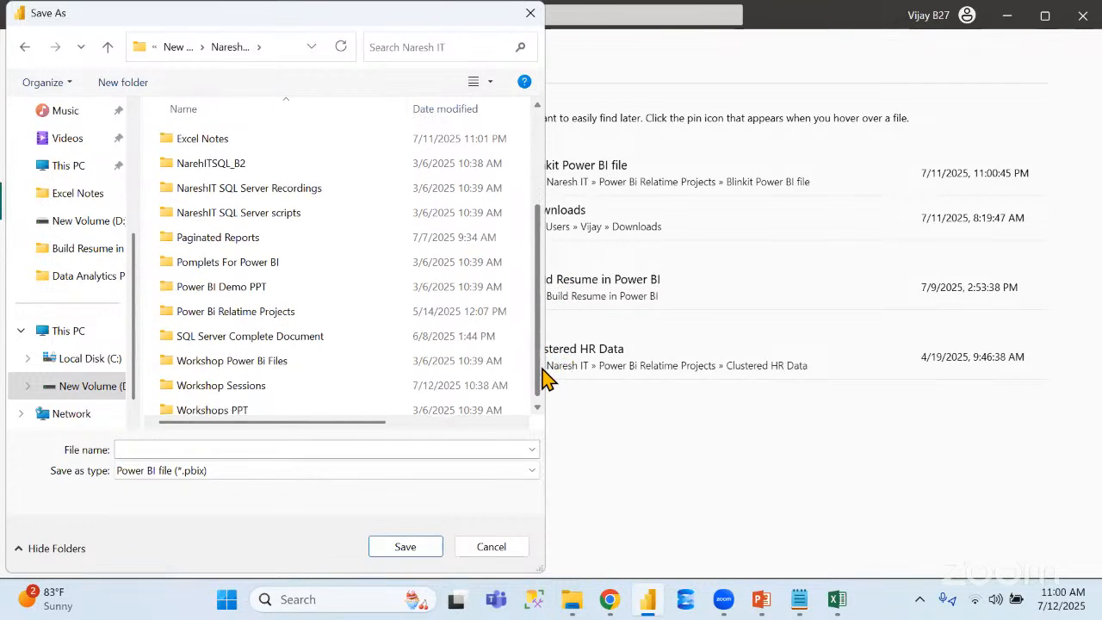
double_click(255, 388)
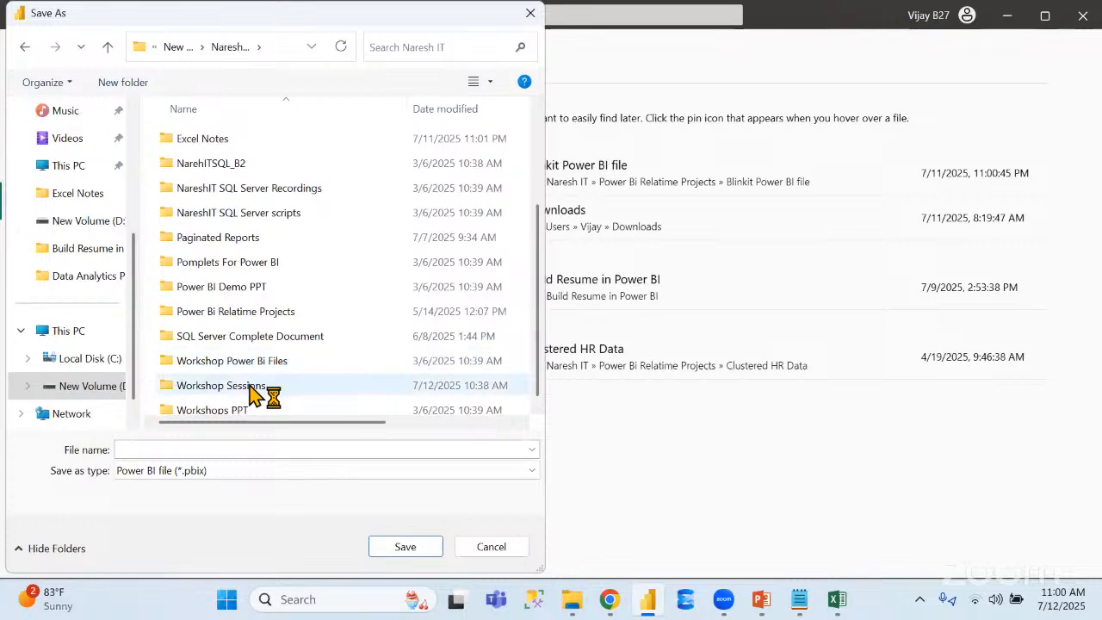
left_click(186, 446)
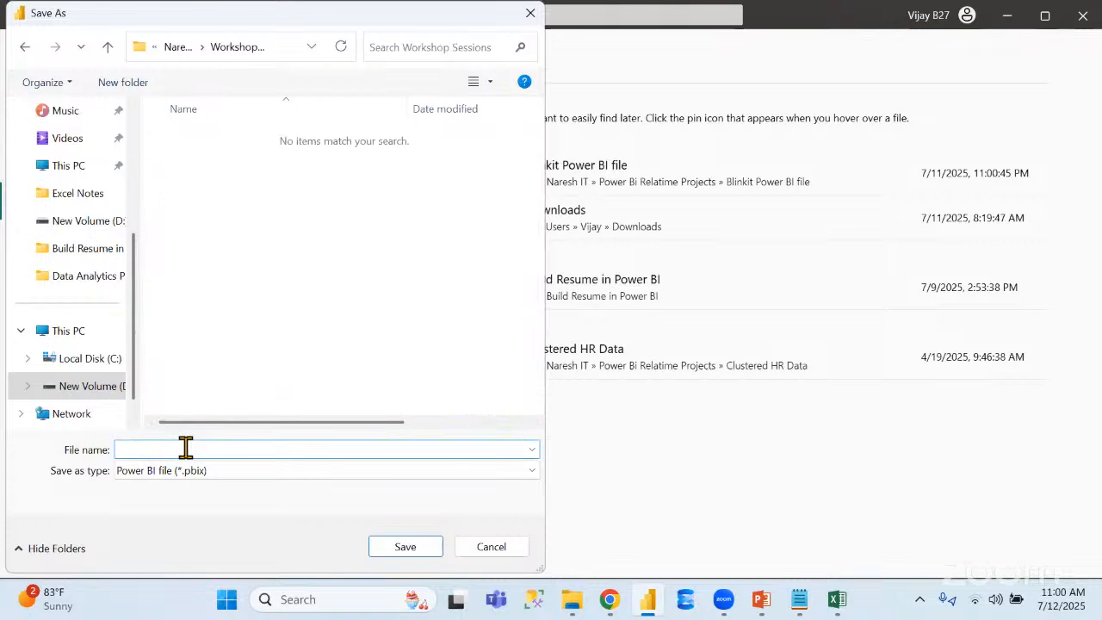
type("Wo")
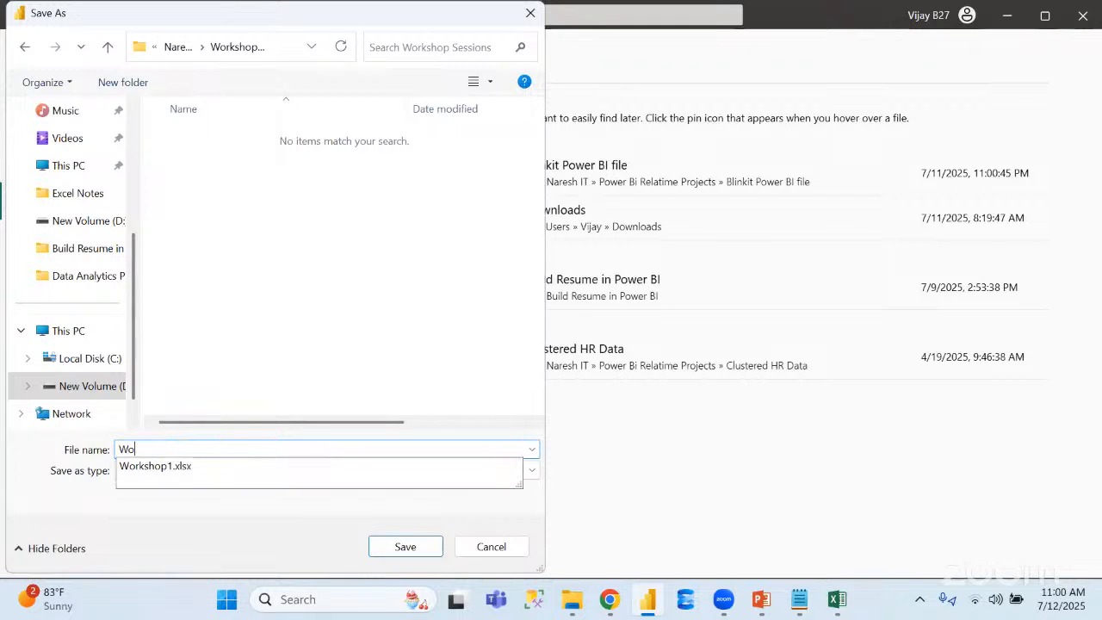
type("rkshop1")
key("Return")
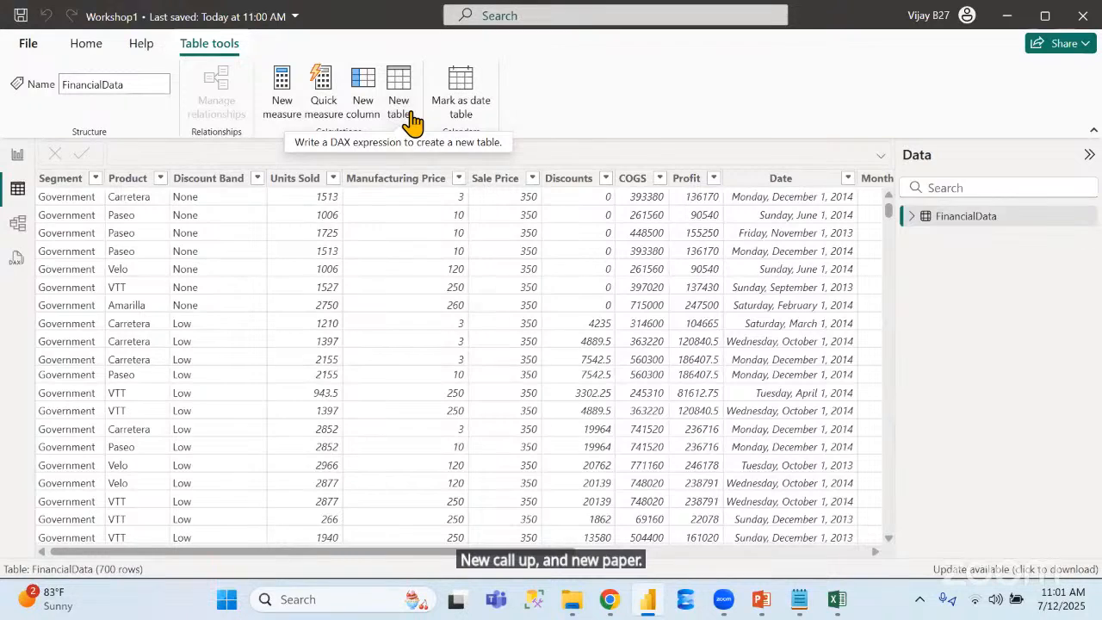
Create a measure in the FinancialData table with the formula Xyz = SUM(FinancialData[ Sales])
left_click(286, 94)
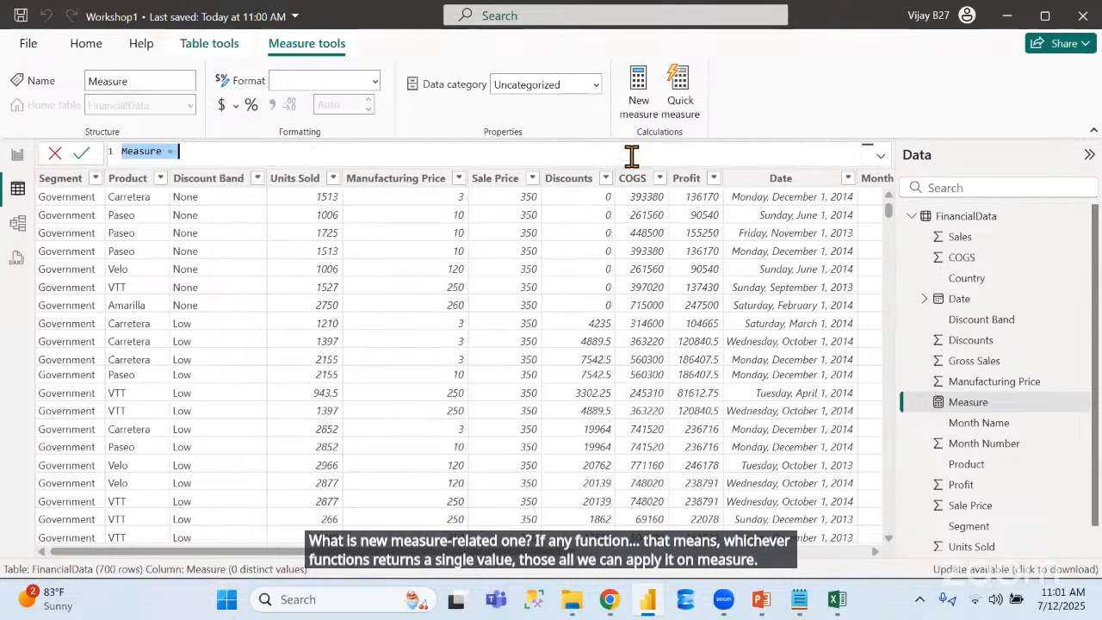
left_click(206, 50)
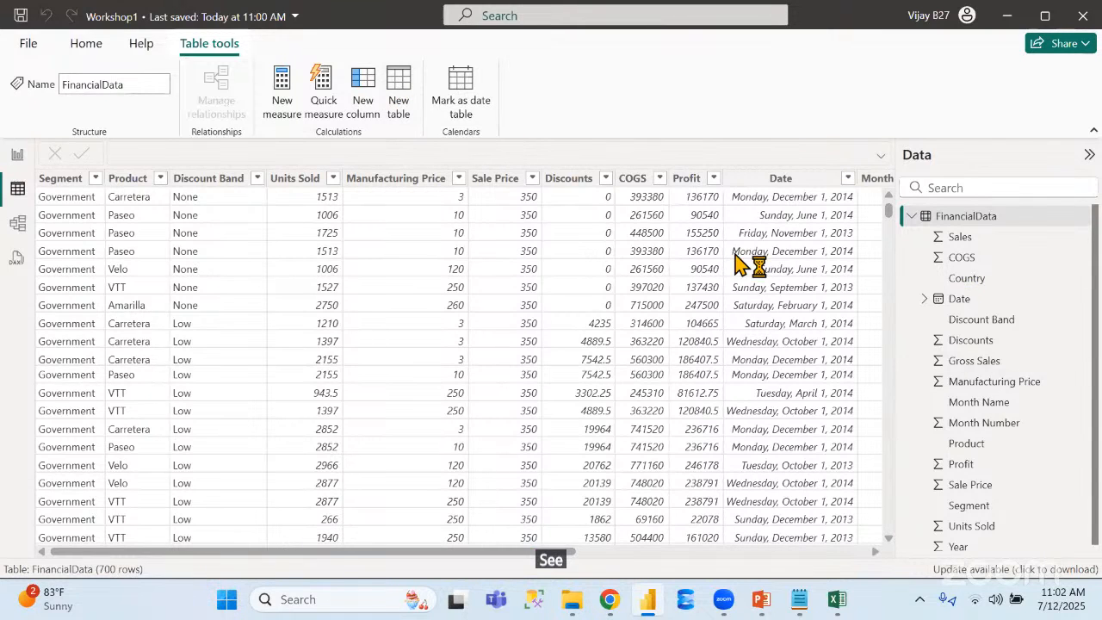
left_click(280, 84)
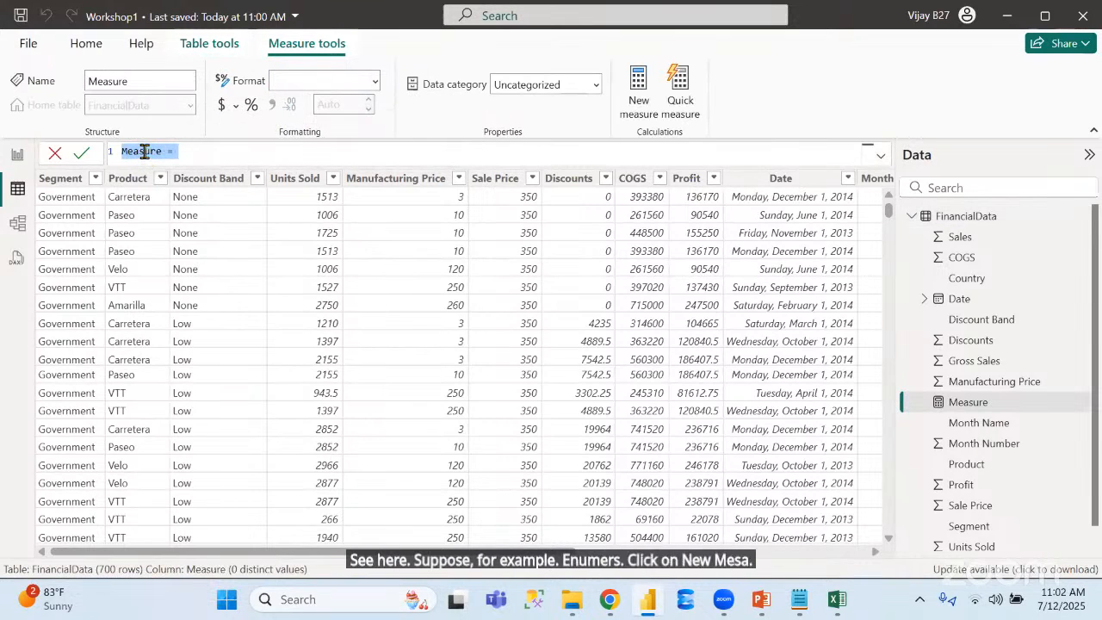
double_click(145, 151)
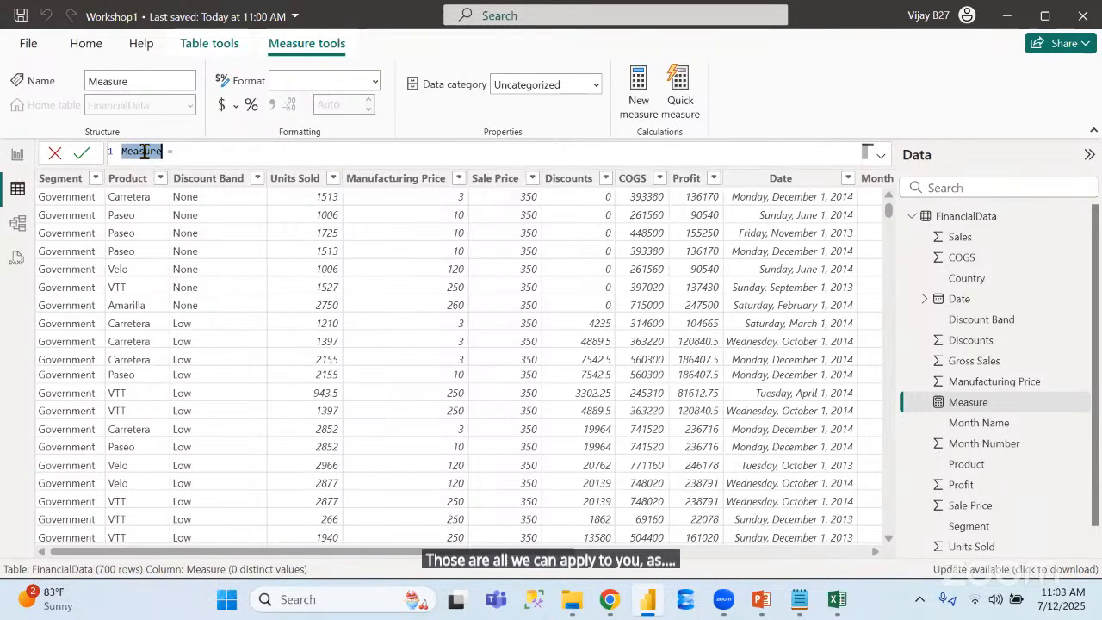
type("xyz = ")
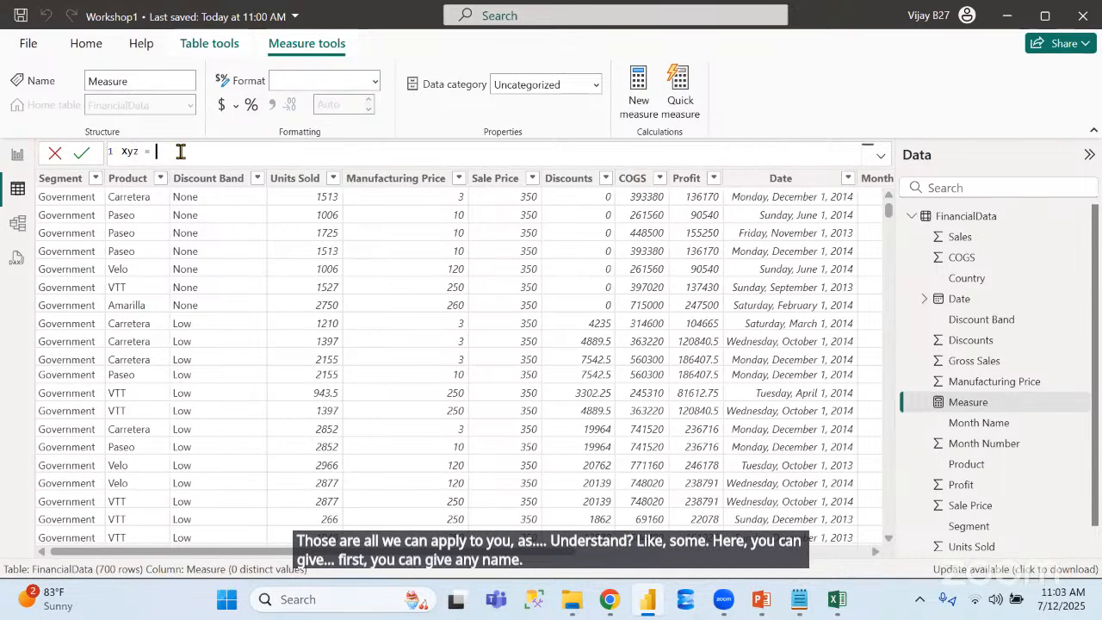
type("sum")
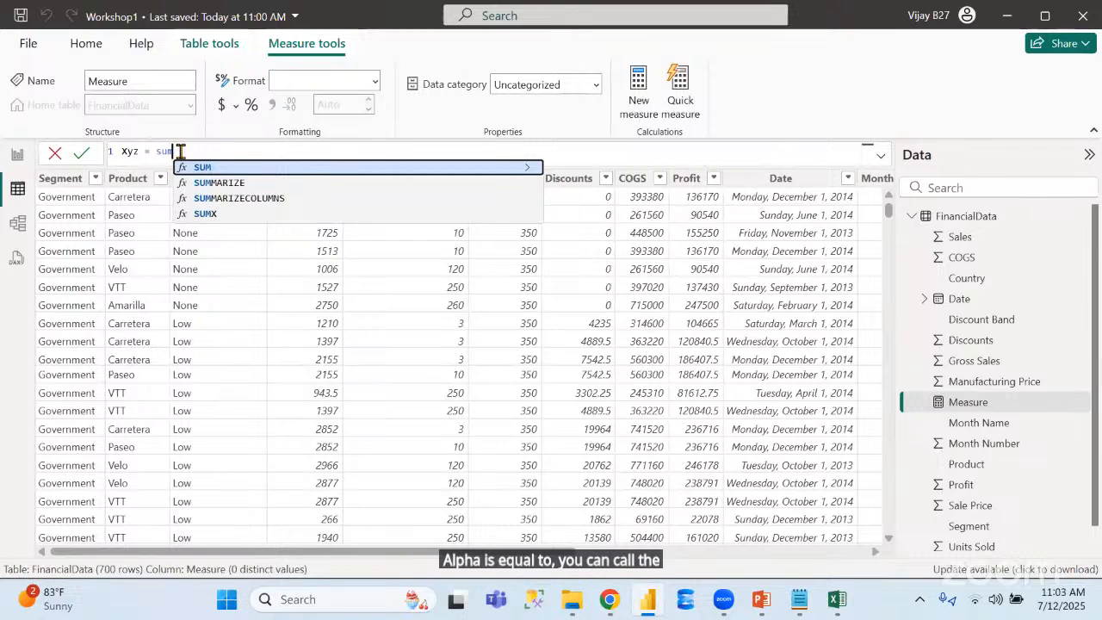
key("Tab")
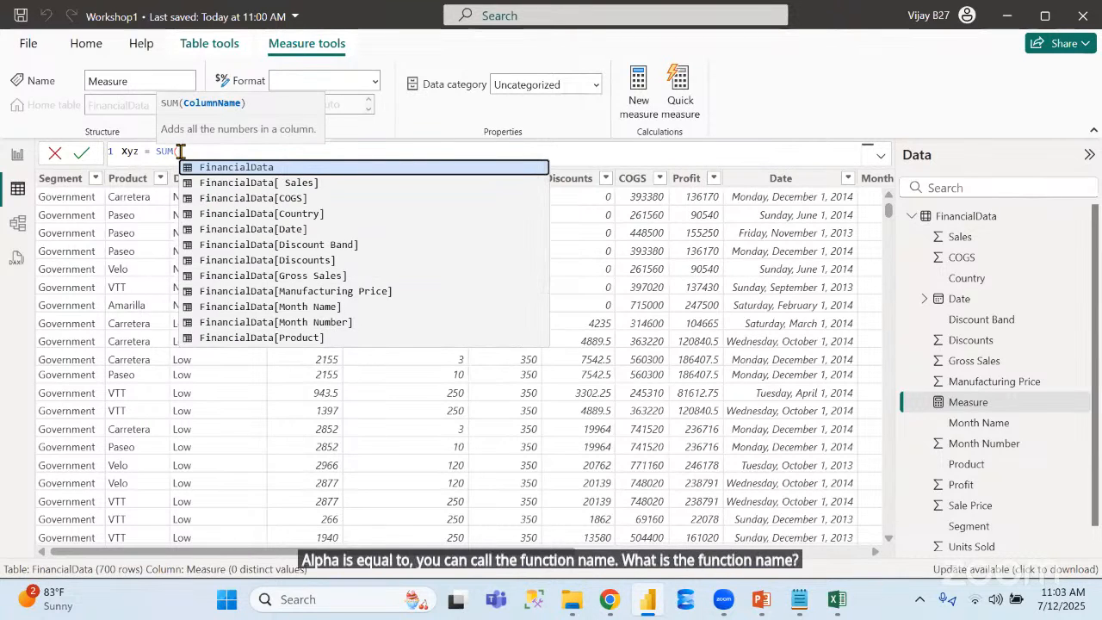
key("Down")
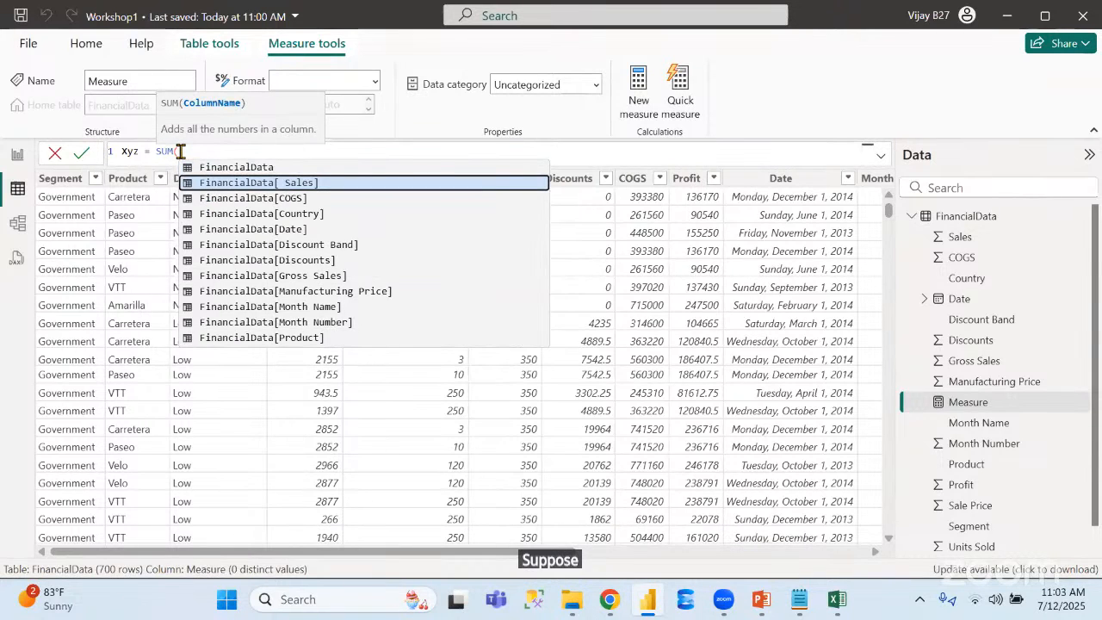
key("Tab")
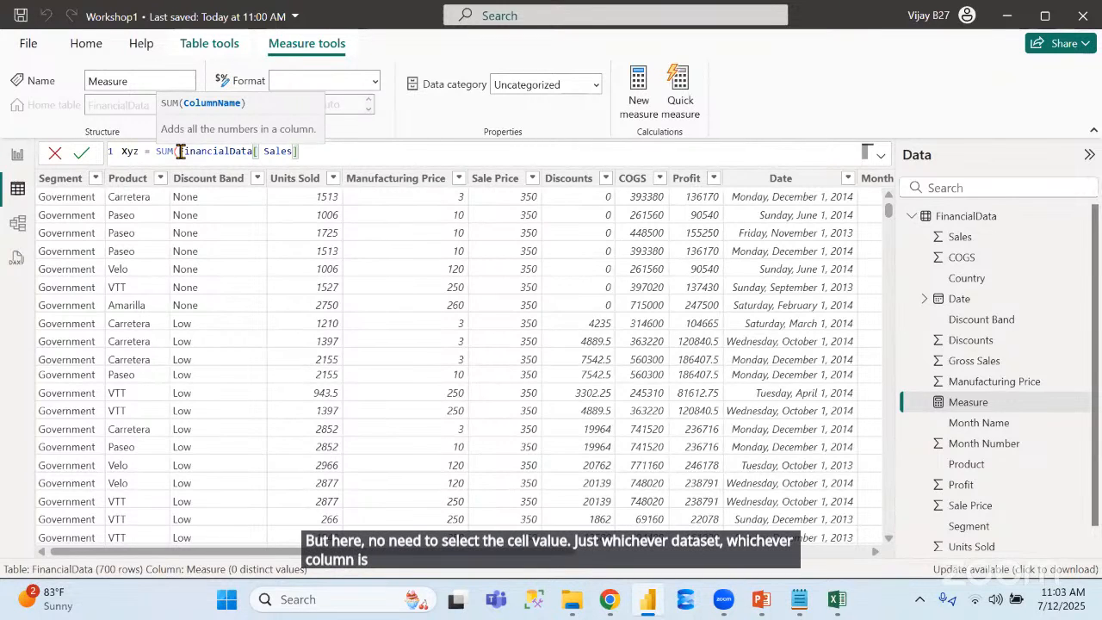
type(")")
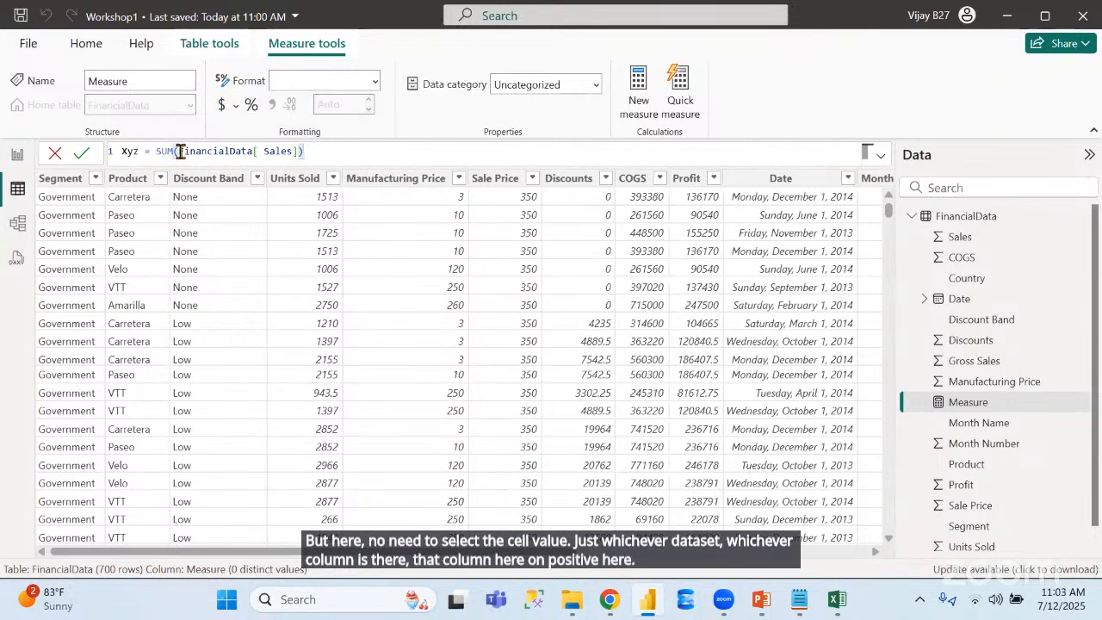
left_click(81, 153)
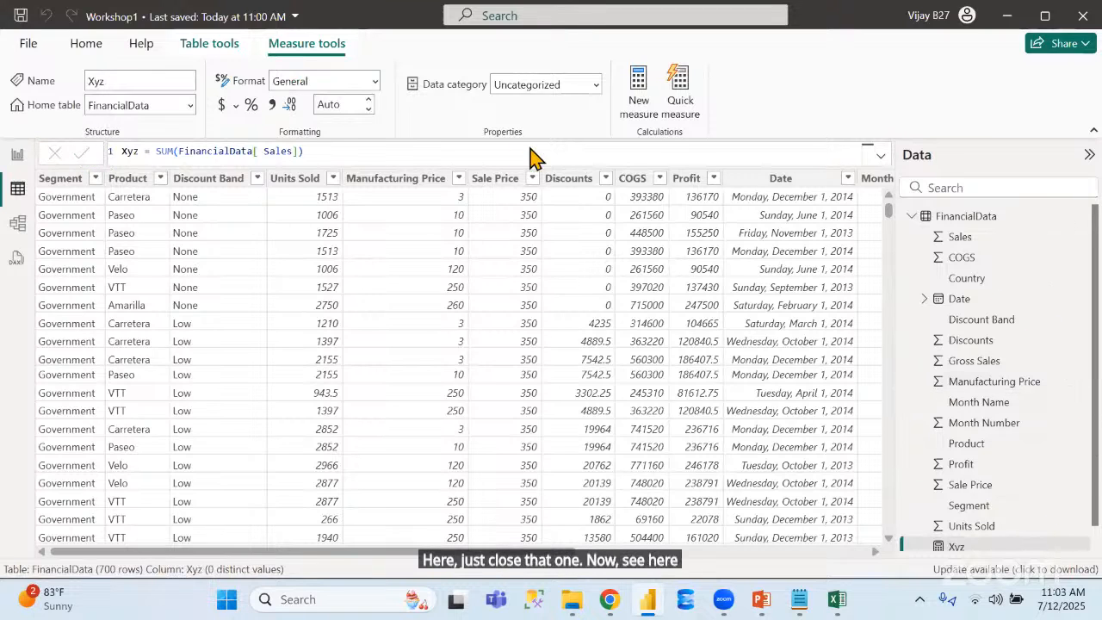
Add a card visual showing the Xyz measure to the report page and reduce its size
left_click(18, 155)
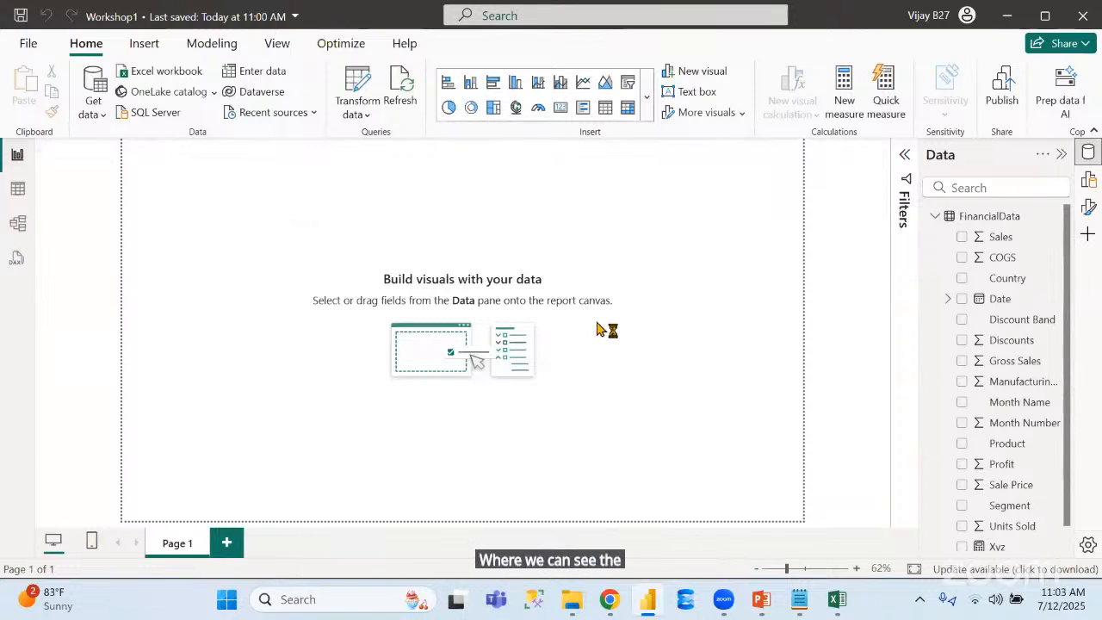
left_click(1089, 182)
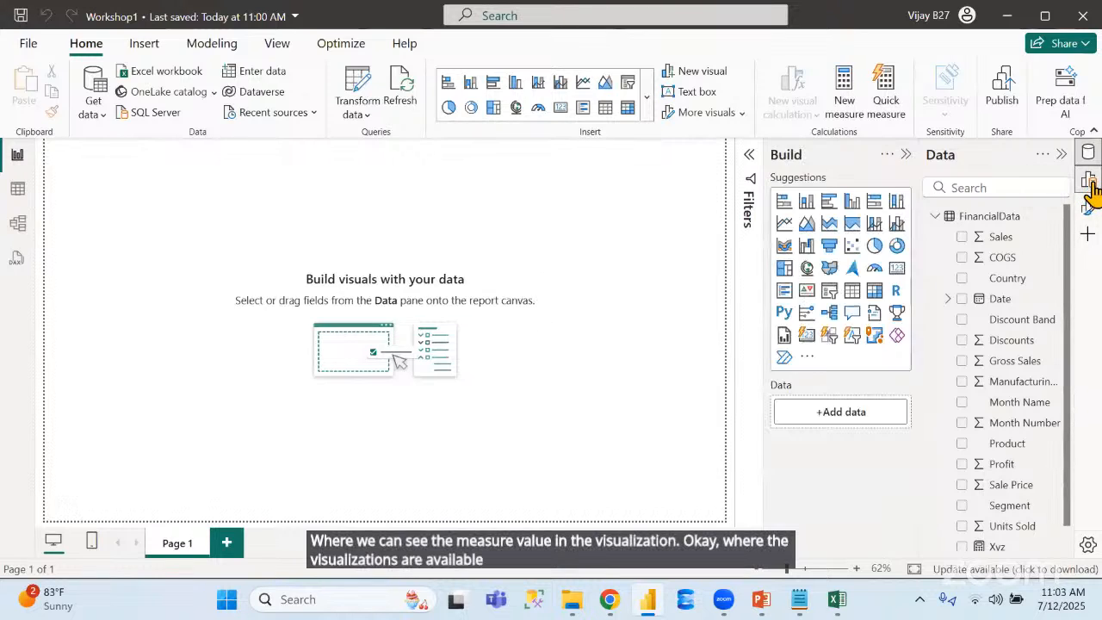
left_click(896, 274)
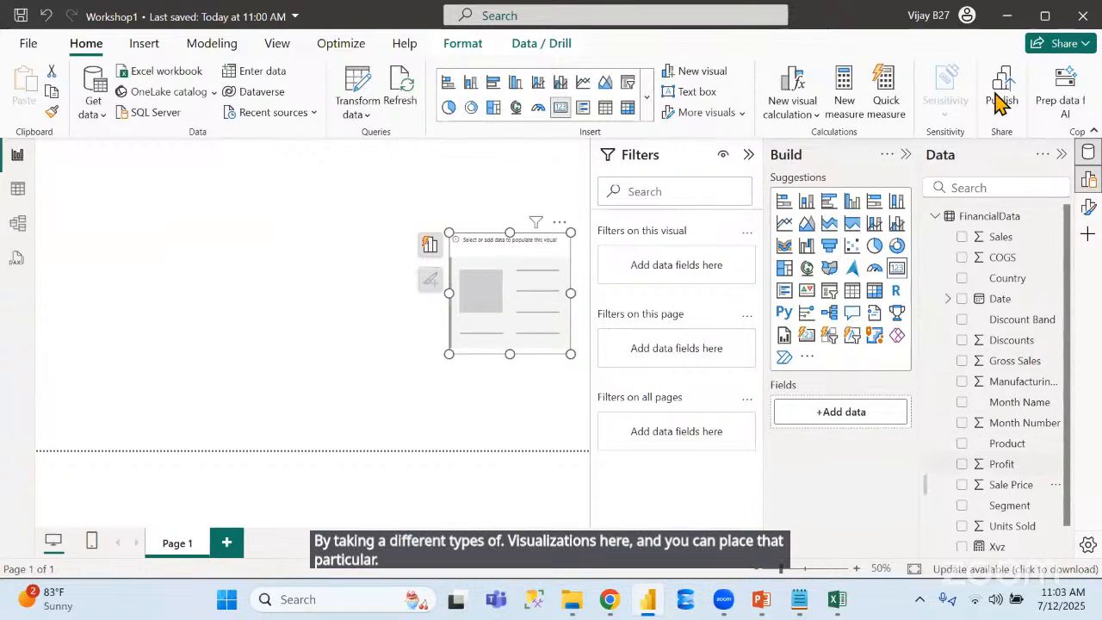
left_click(961, 547)
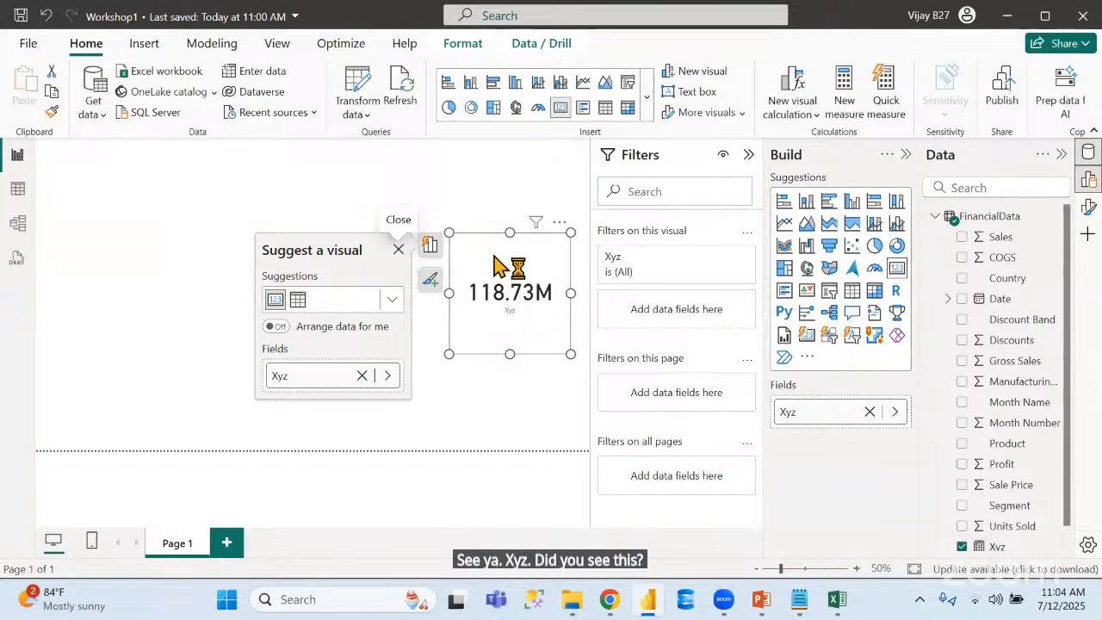
left_click_drag(445, 230, 468, 277)
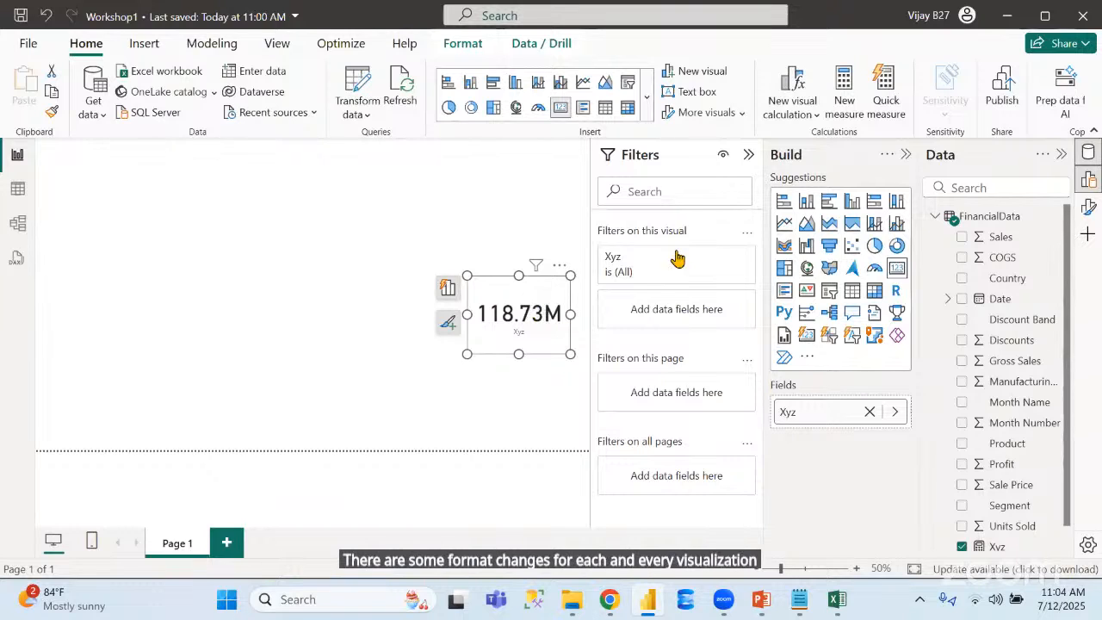
Set the font size of the Xyz card's callout value to 25
left_click(1089, 207)
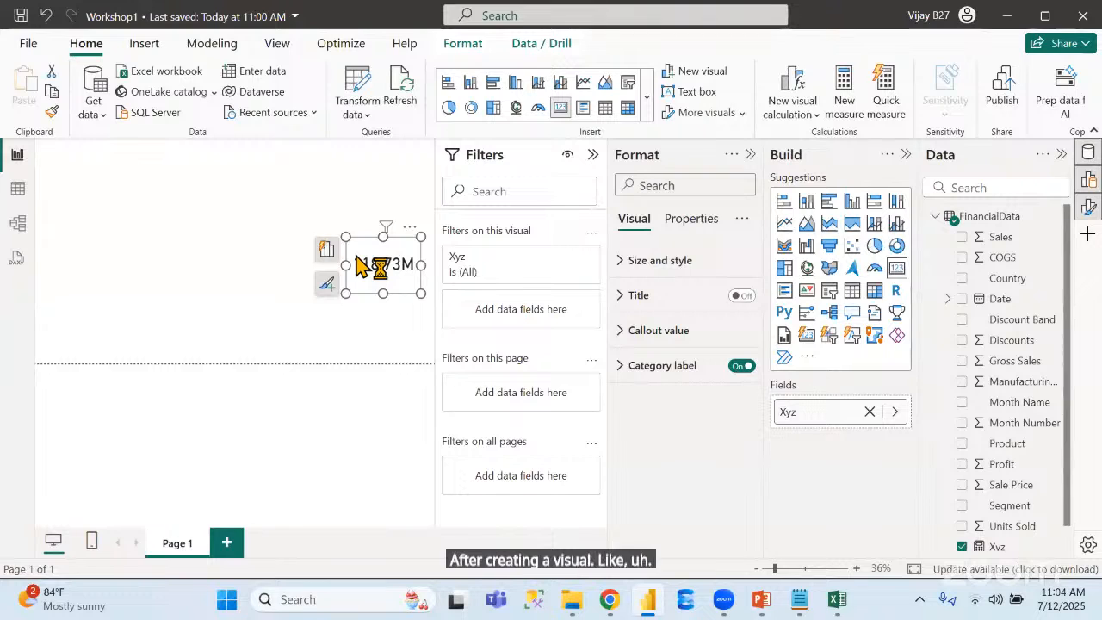
left_click(593, 159)
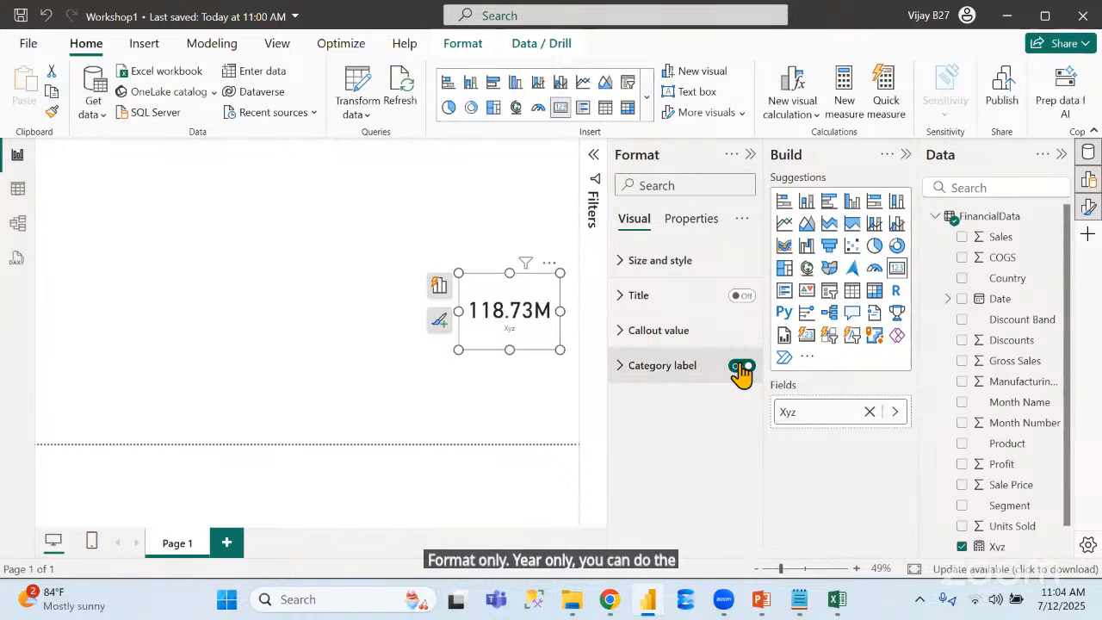
left_click(624, 336)
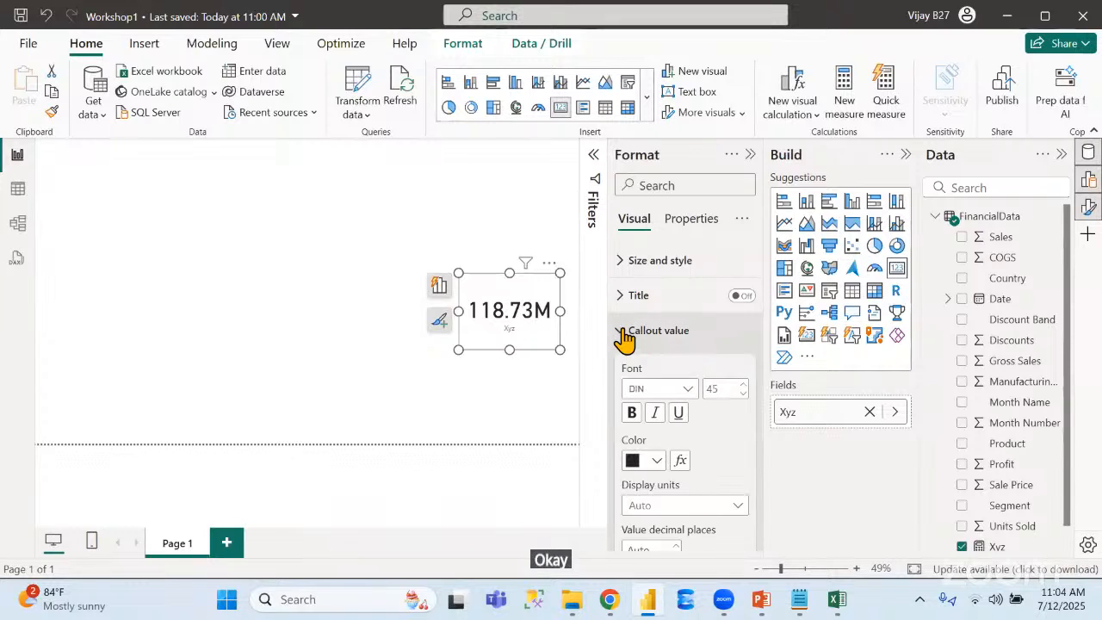
left_click(713, 389)
type("25")
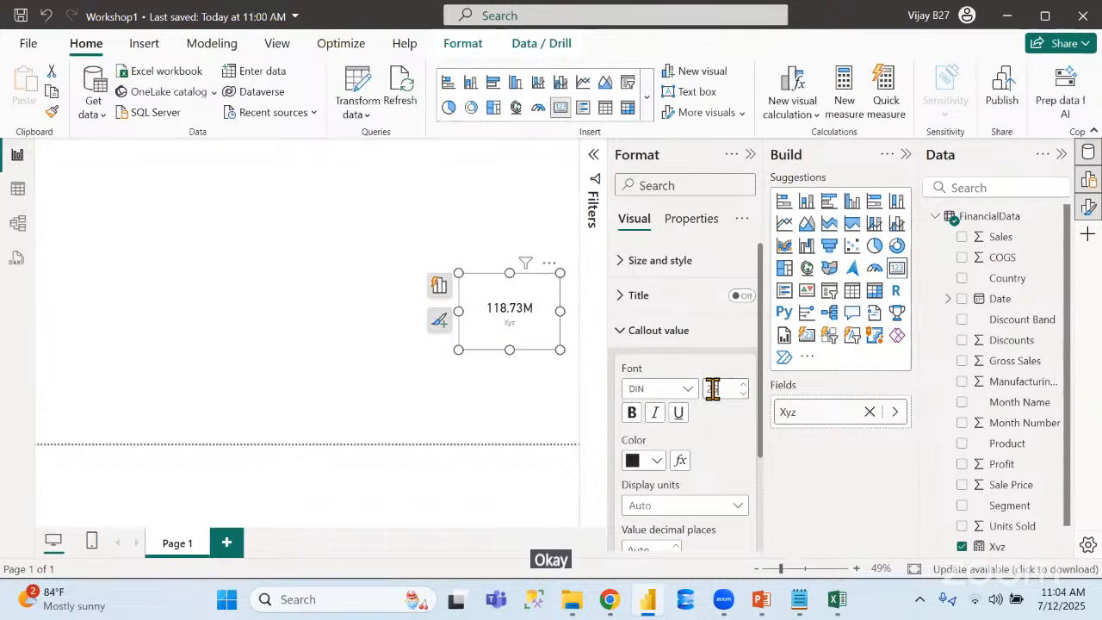
Set the callout value's display units to None and reduce the height of the Xyz card
left_click(731, 509)
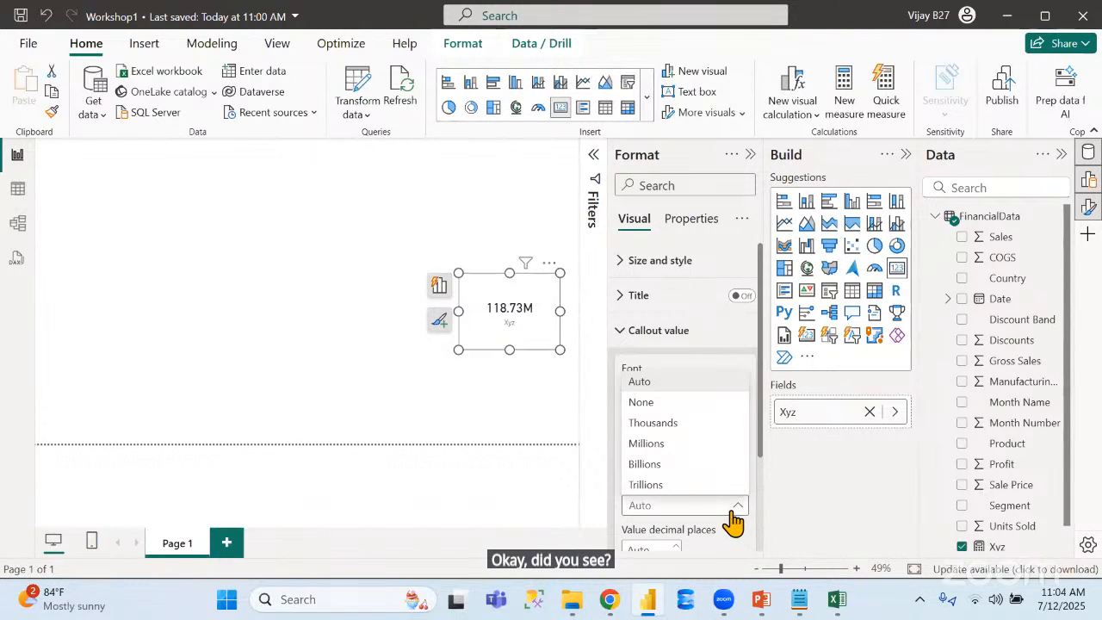
left_click(684, 405)
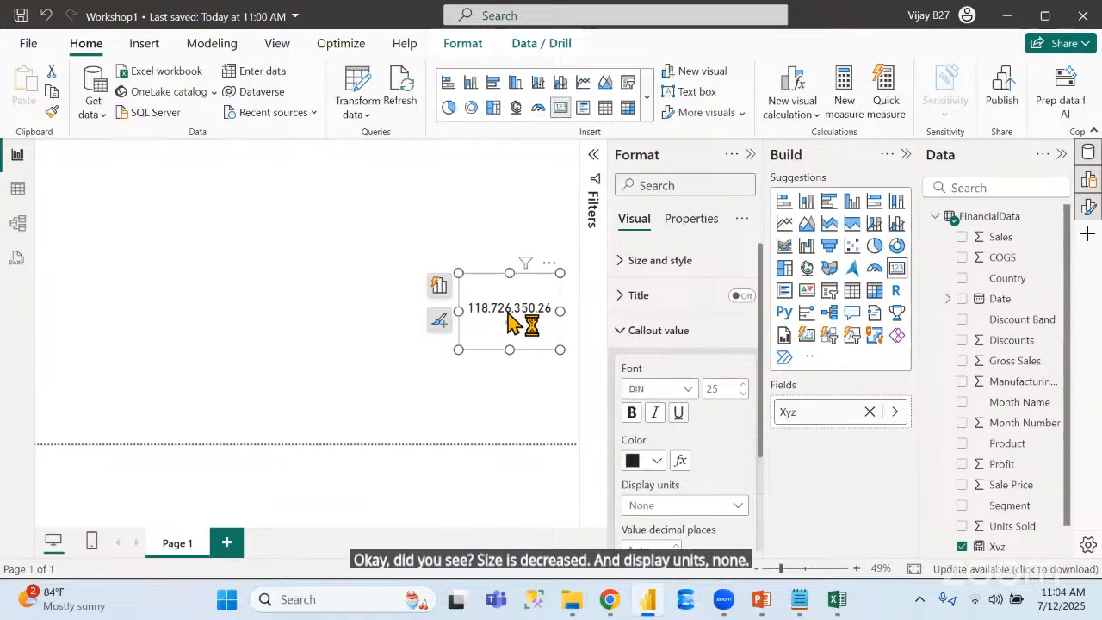
left_click_drag(510, 273, 510, 305)
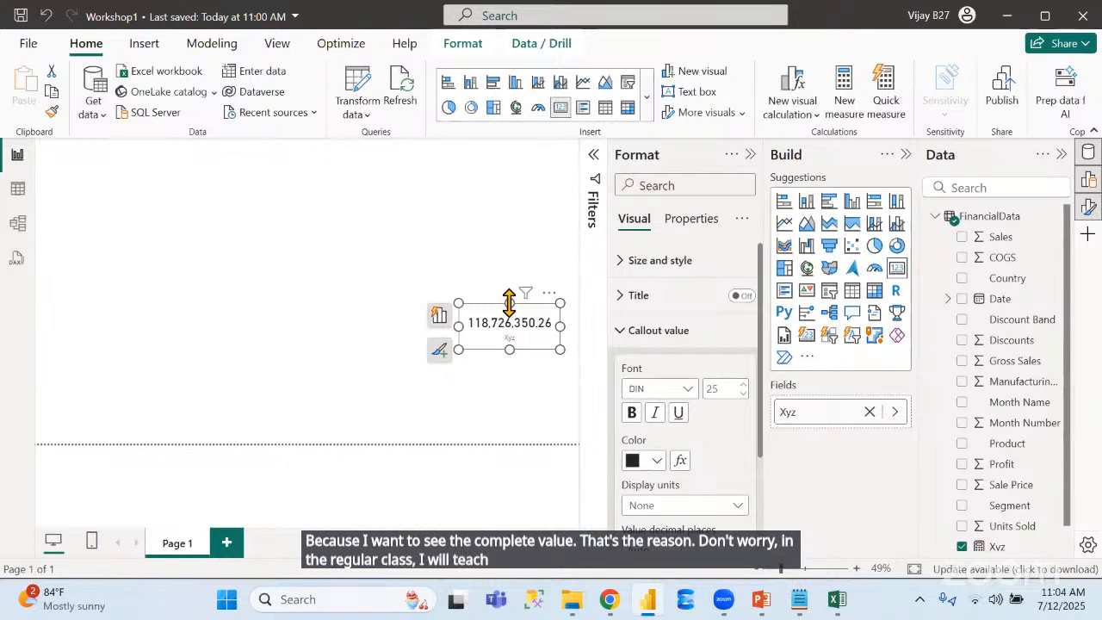
left_click(750, 155)
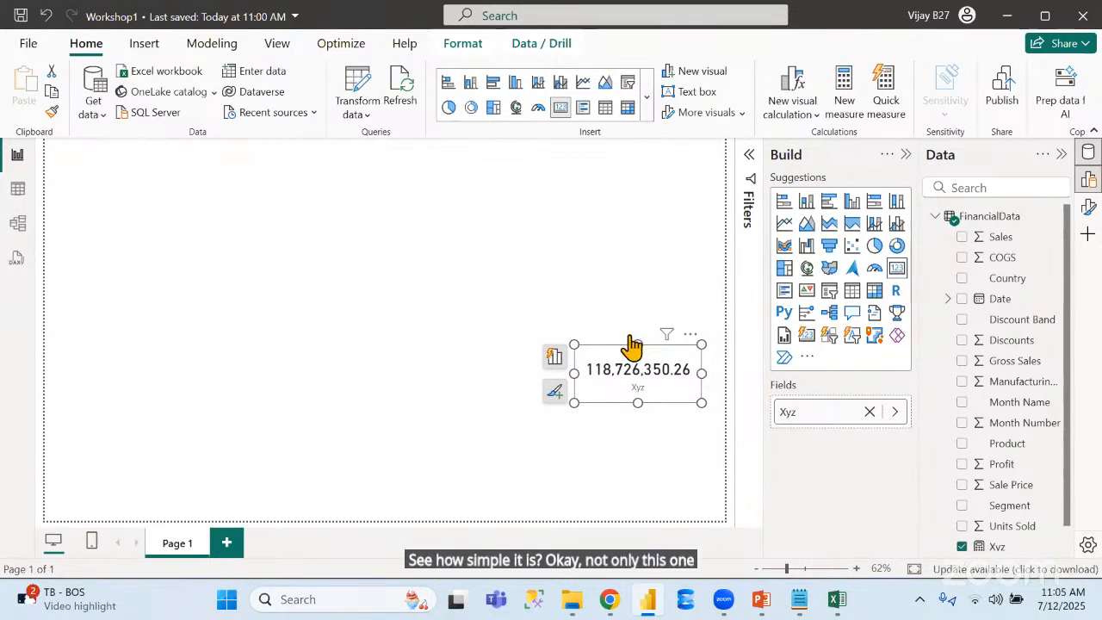
Create a second measure in the FinancialData table with the formula Average = AVERAGE(FinancialData[ Sales])
right_click(1014, 277)
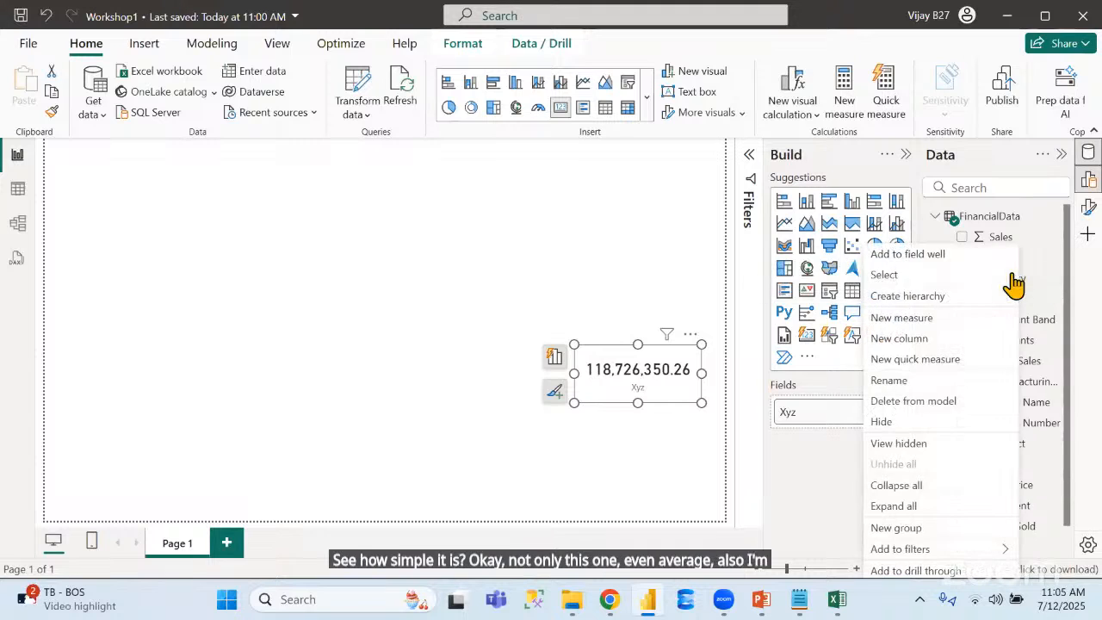
left_click(422, 191)
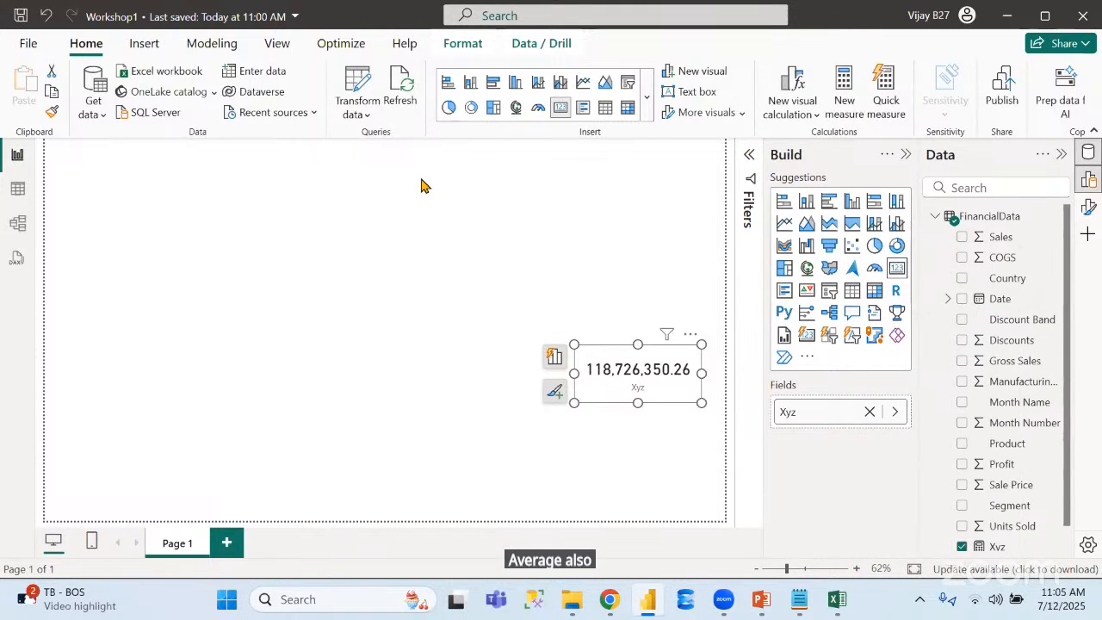
left_click(210, 44)
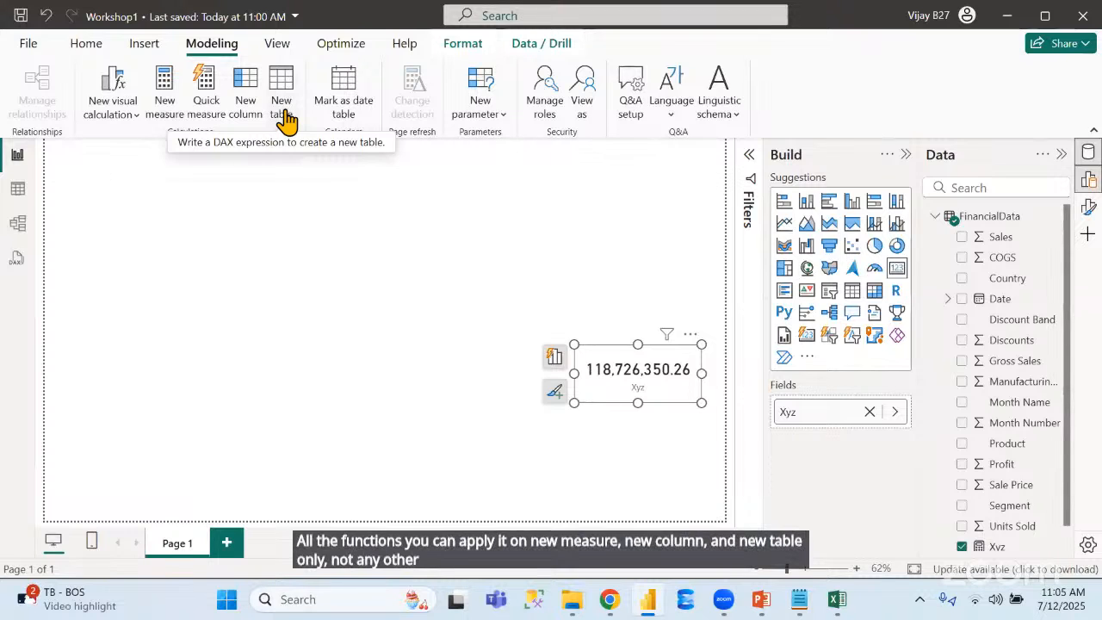
left_click(159, 86)
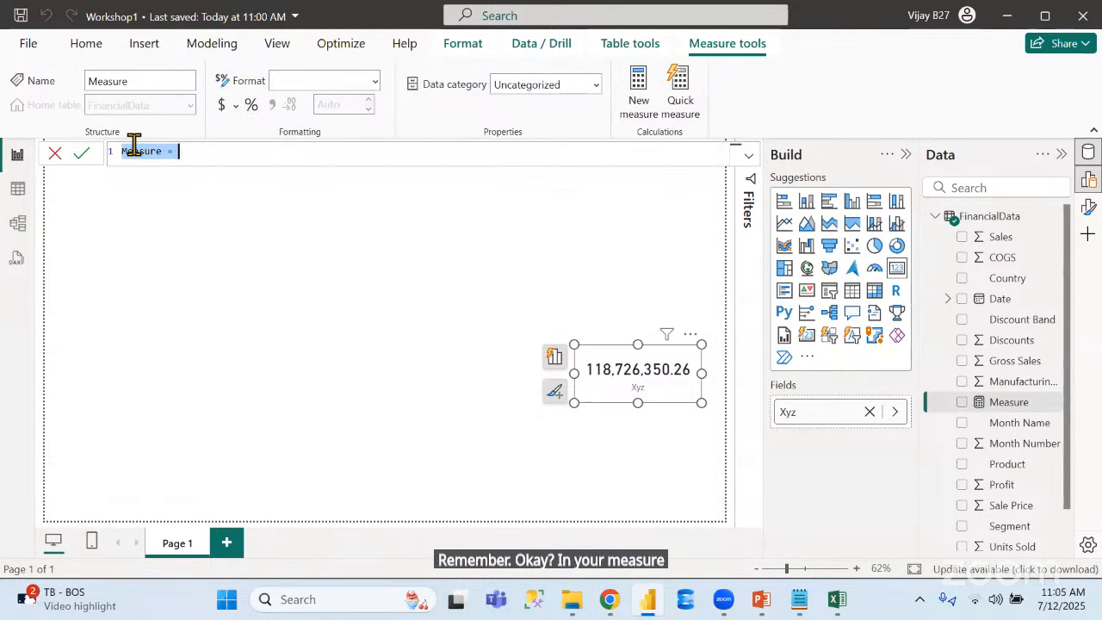
type("Average")
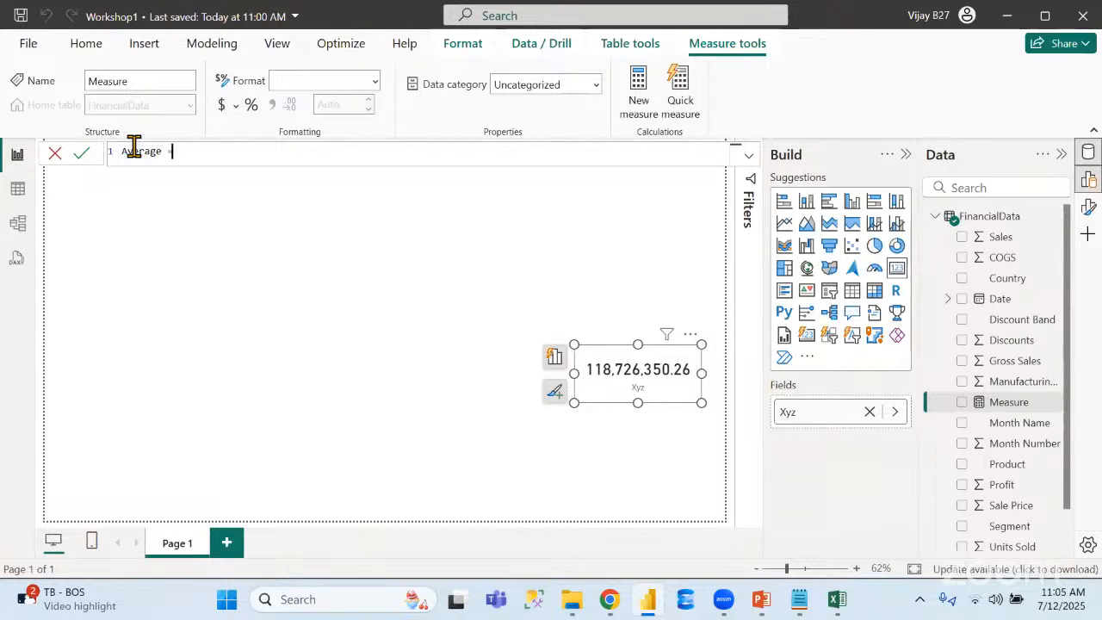
key("Right")
key("Right")
type("ave")
key("Tab")
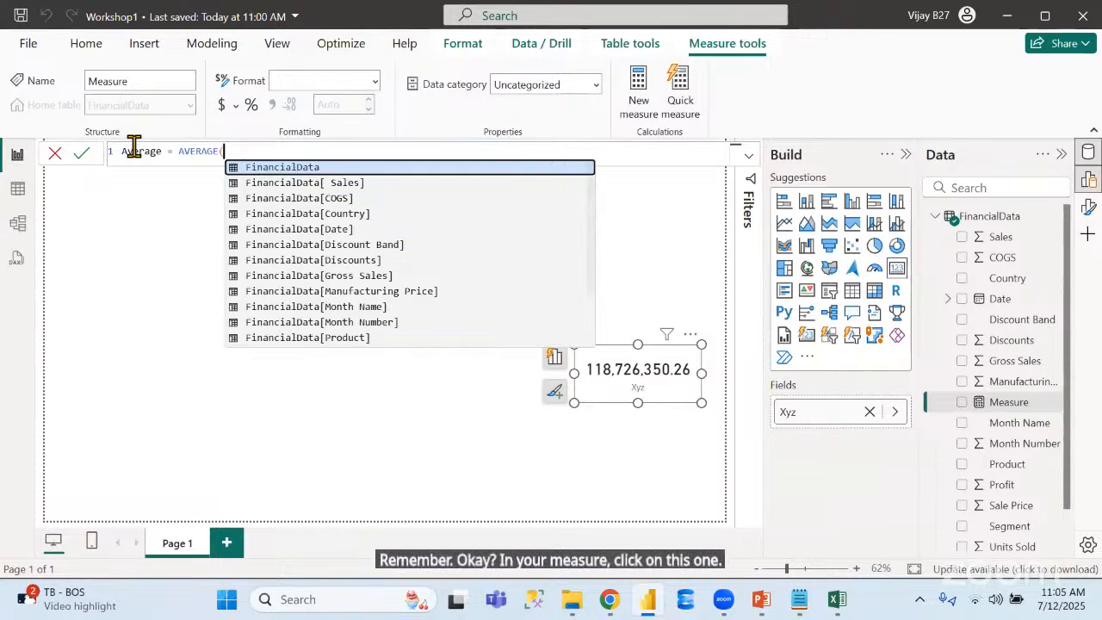
key("Down")
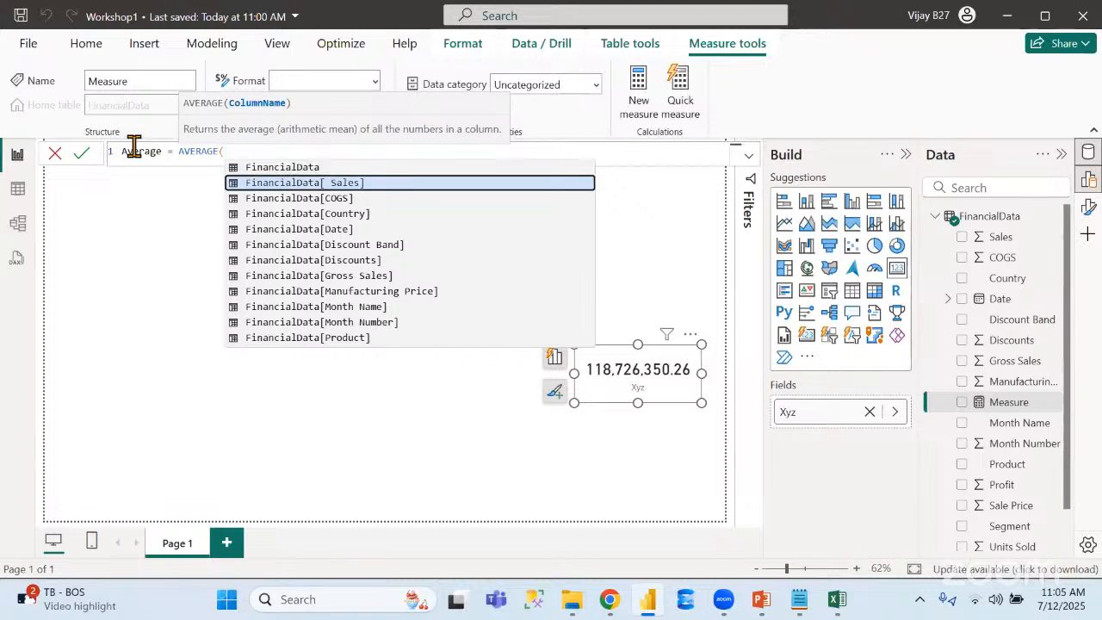
key("Tab")
type(")")
key("Return")
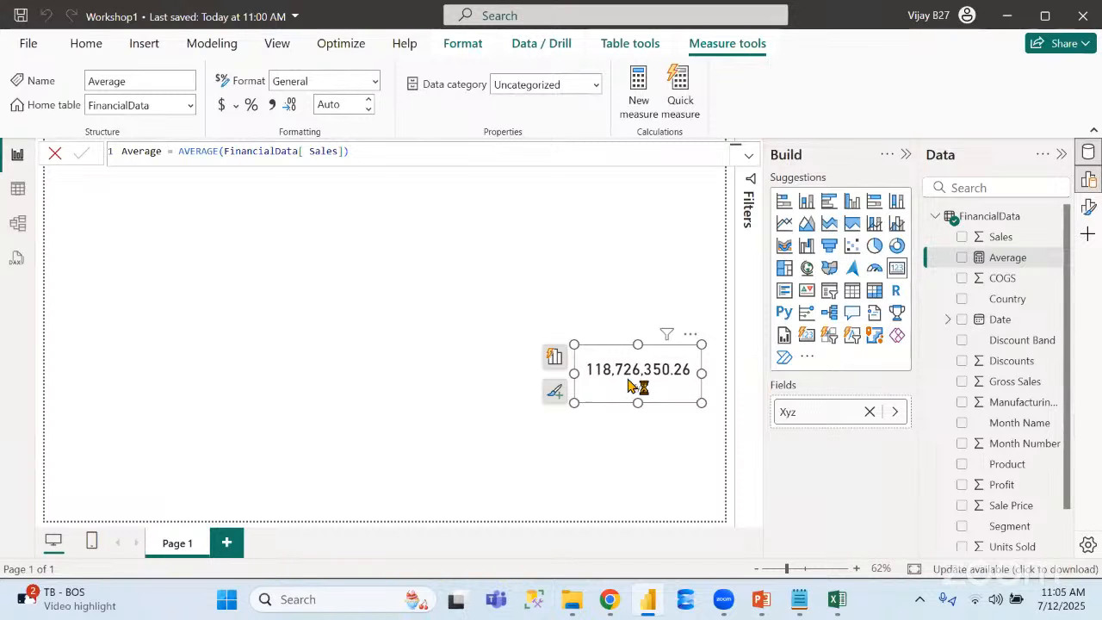
Duplicate the Xyz card and replace the copy's field with the Average measure
left_click(629, 384)
key("ctrl+c")
key("ctrl+v")
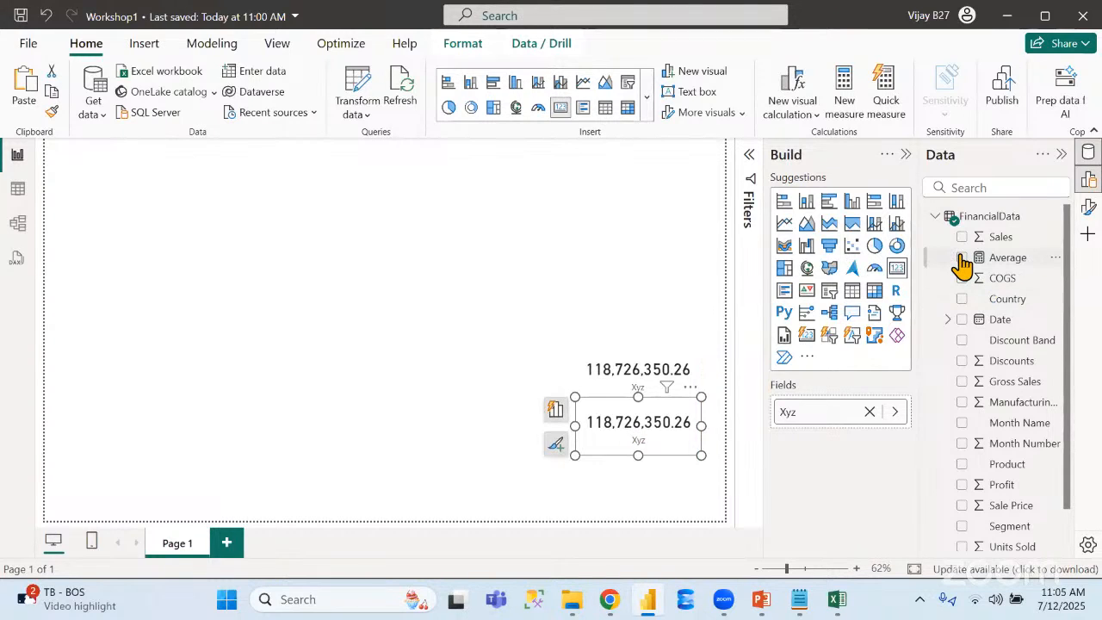
left_click(869, 412)
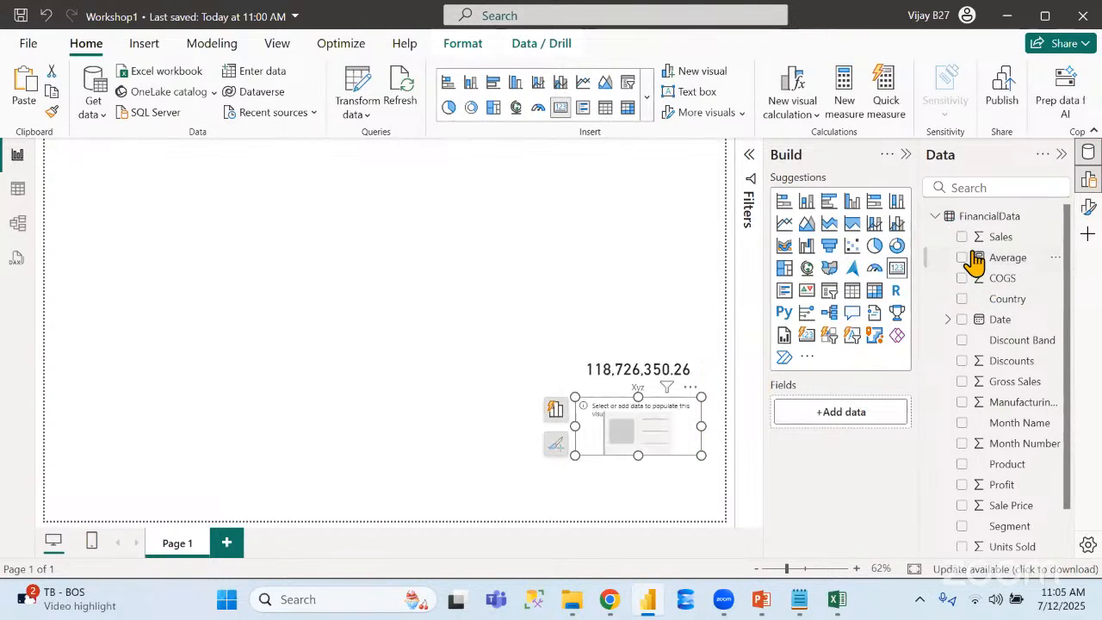
left_click(963, 258)
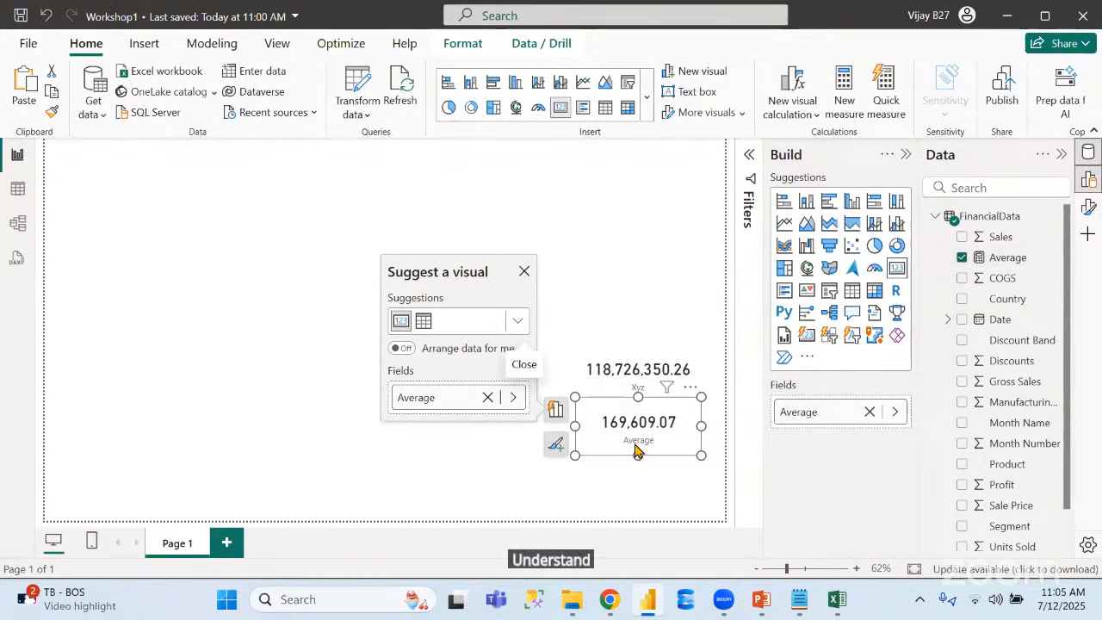
Create a measure in the FinancialData table with the formula Count = count(FinancialData[Country])
left_click(1008, 257)
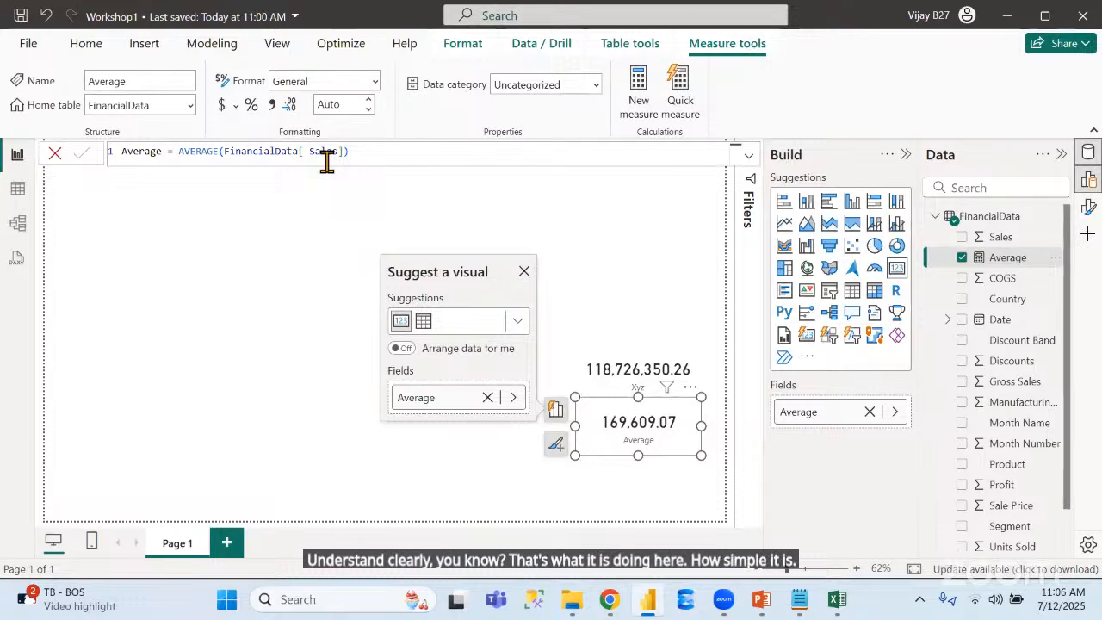
left_click(18, 191)
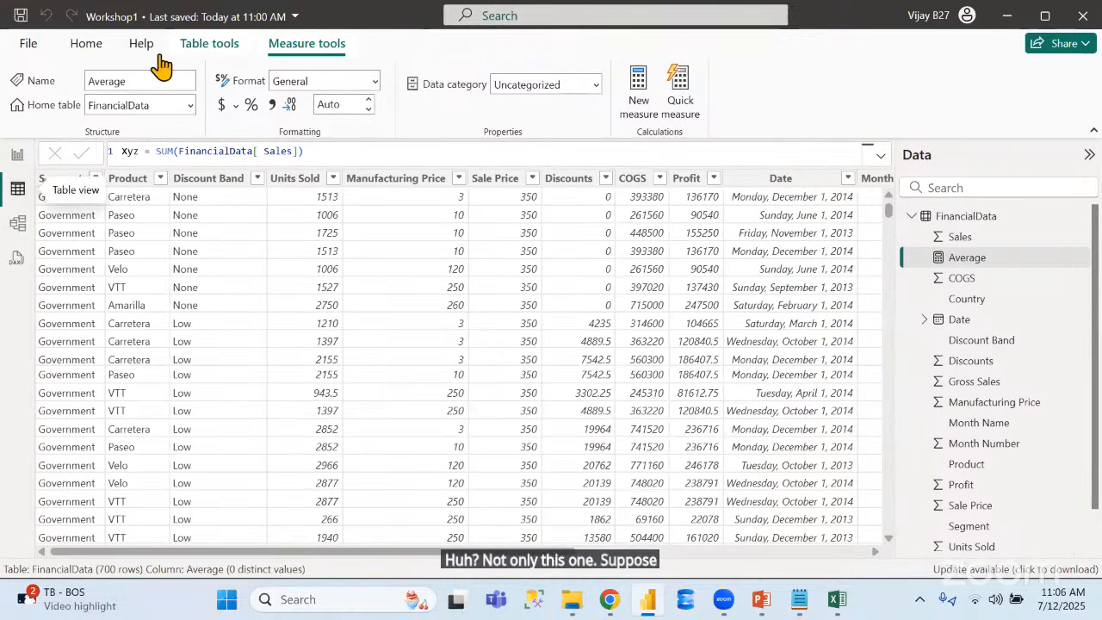
left_click(207, 43)
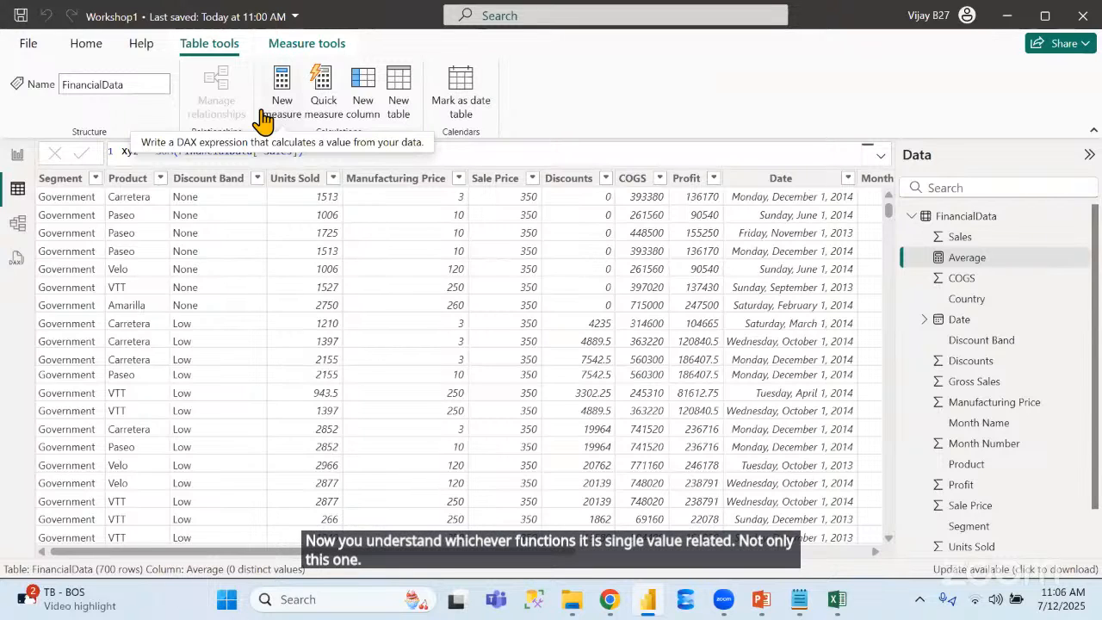
right_click(947, 241)
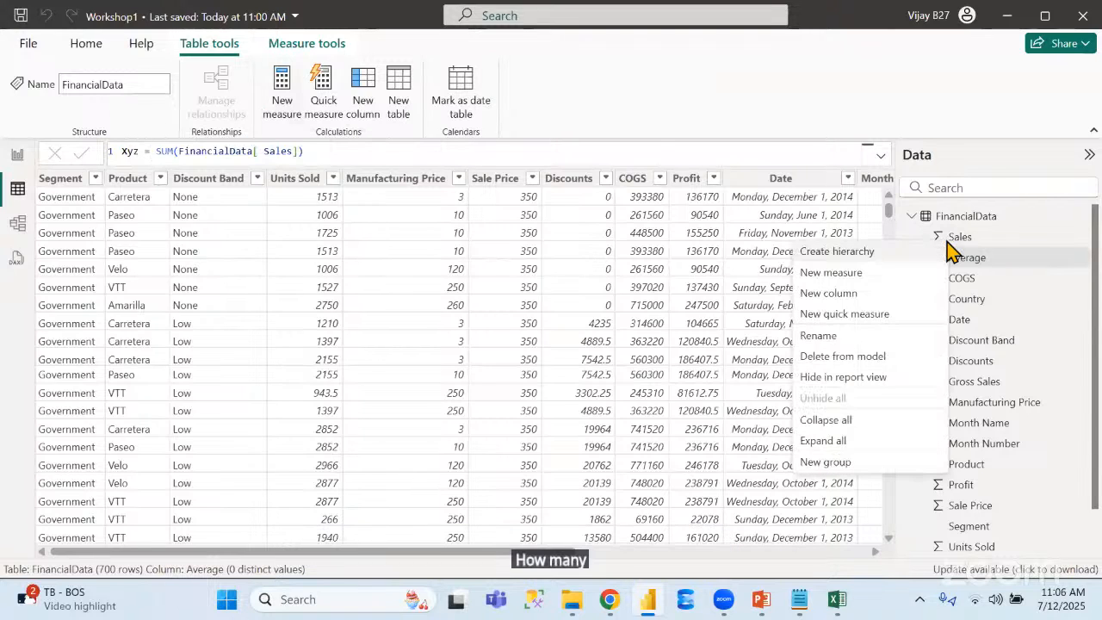
left_click(801, 273)
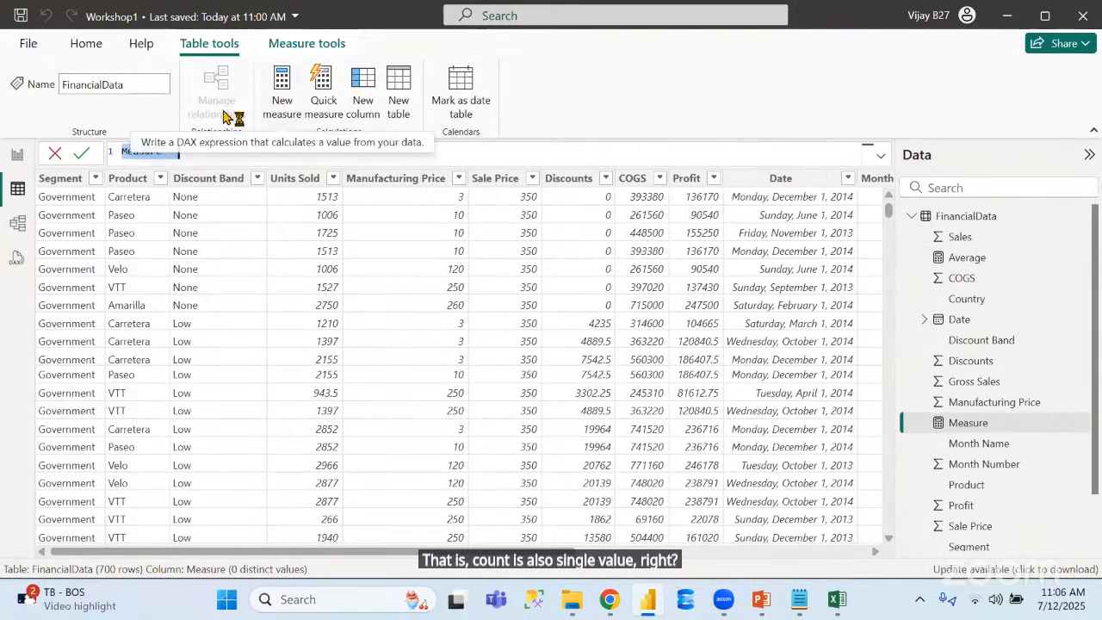
double_click(139, 144)
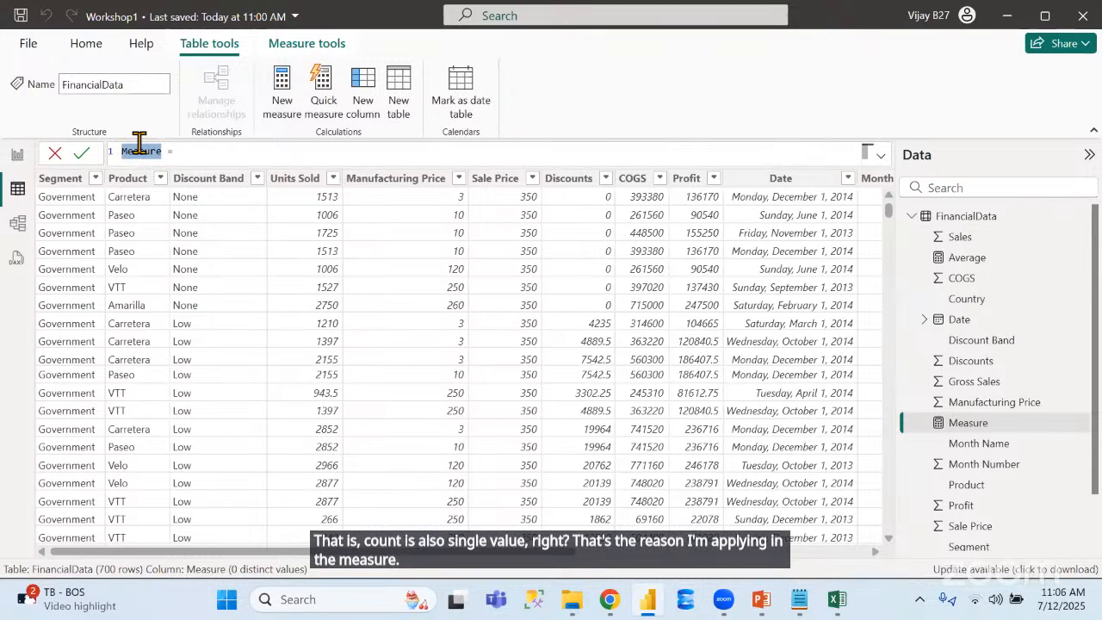
type("Count")
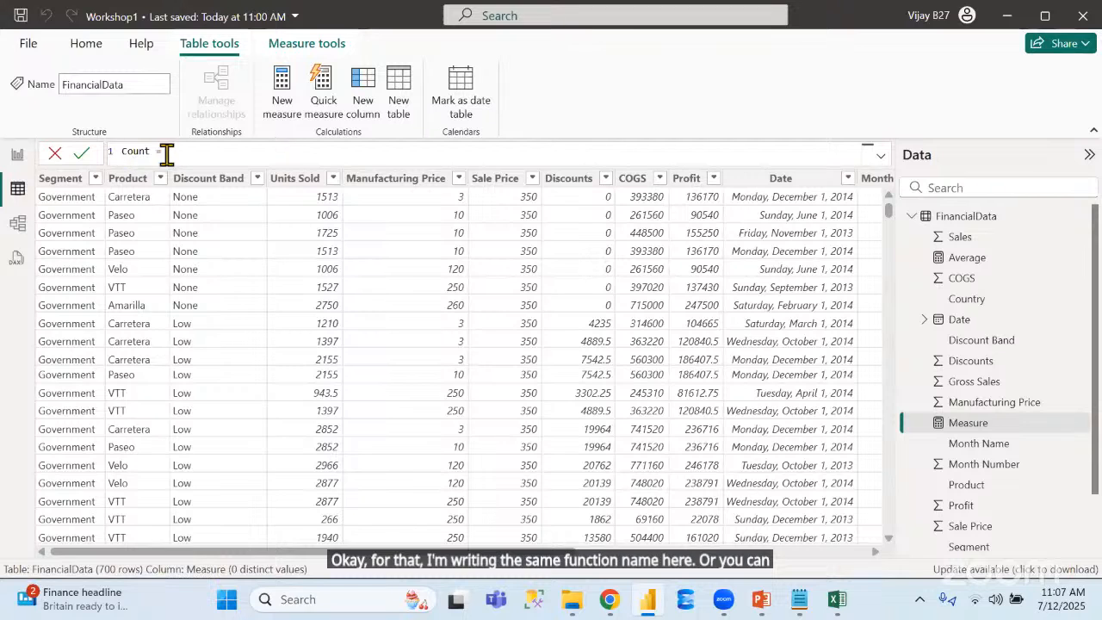
type("count")
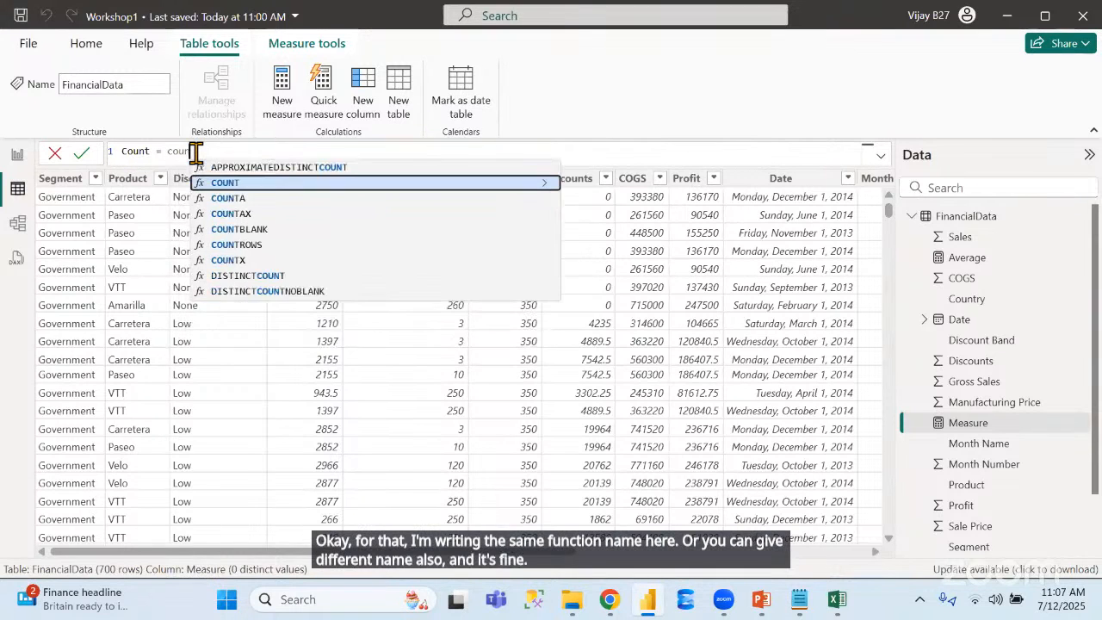
type("(cou")
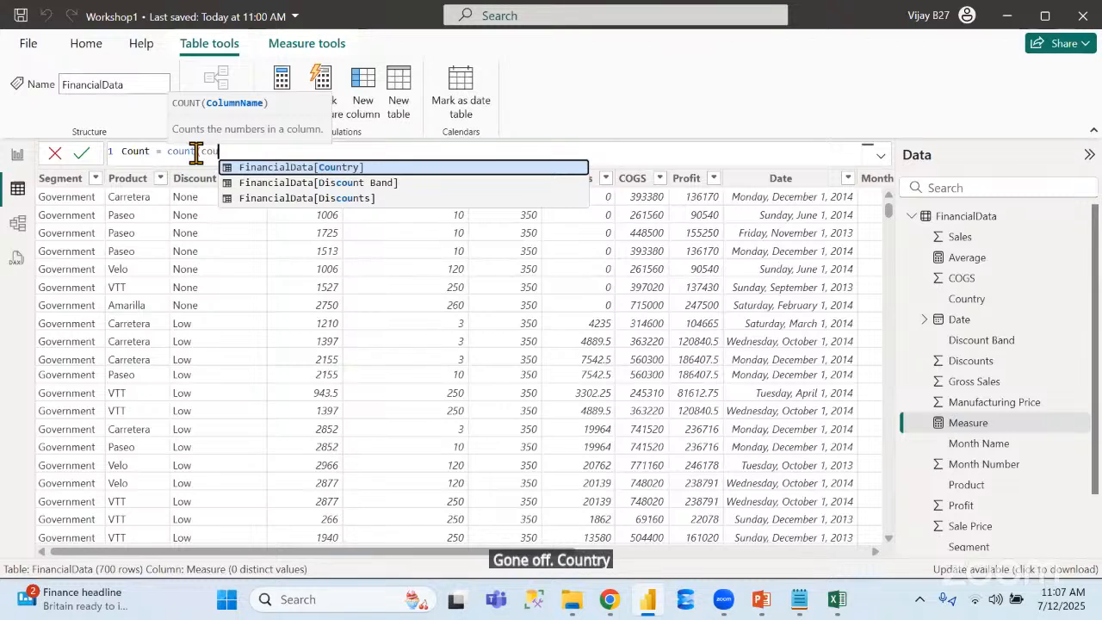
key("Tab")
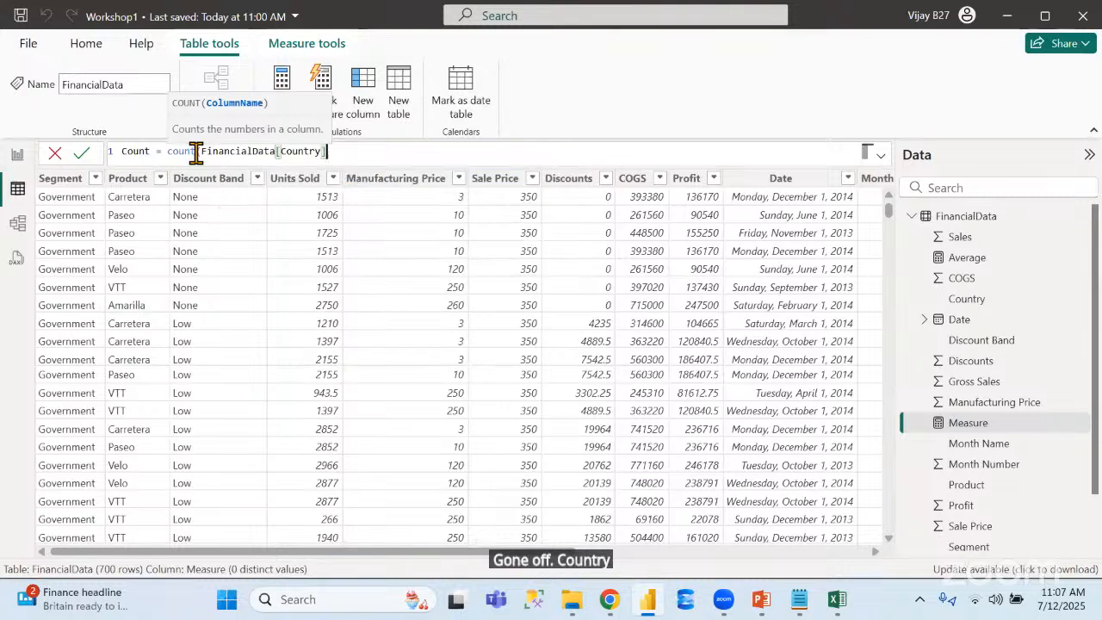
type(")")
key("Return")
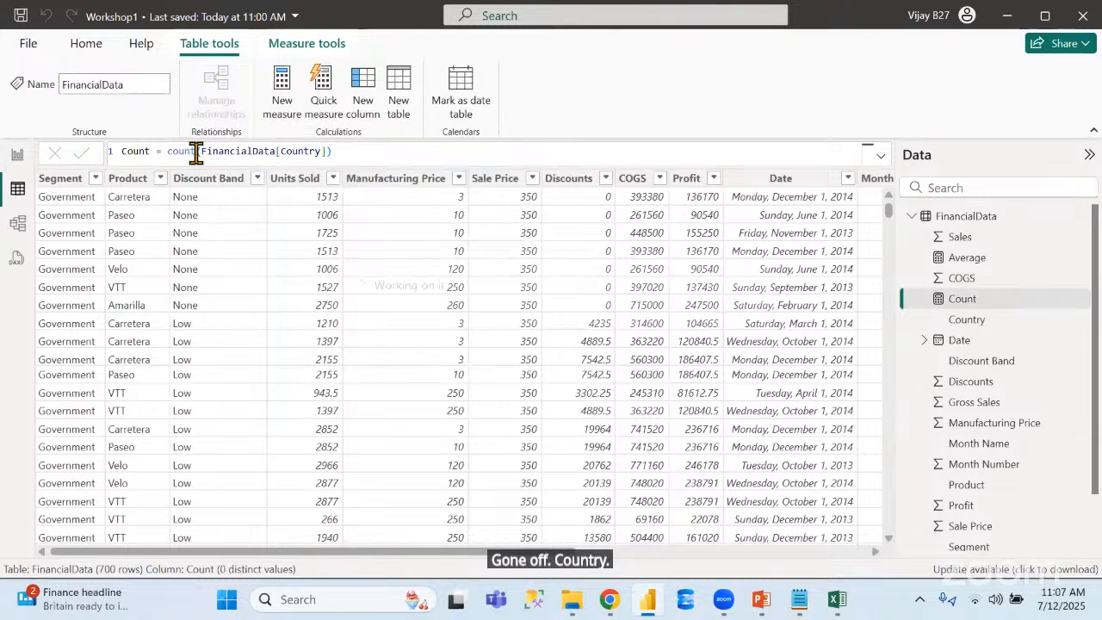
Duplicate the Average card on the report page, place the copy below it, and replace the copy's field with the Count measure
left_click(17, 157)
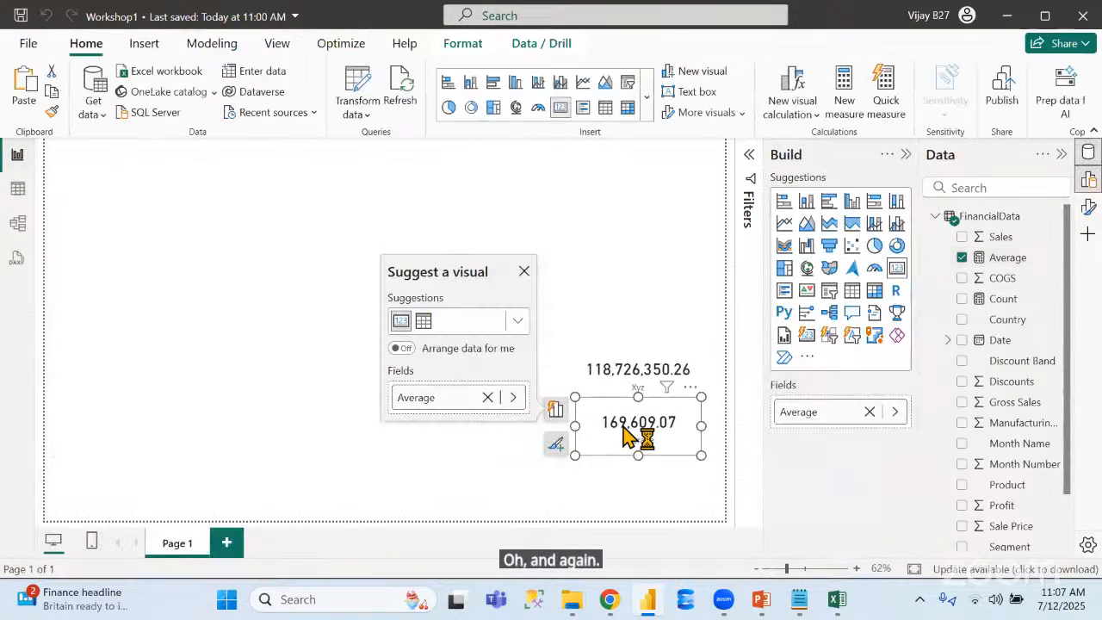
key("ctrl+v")
left_click_drag(623, 428, 627, 491)
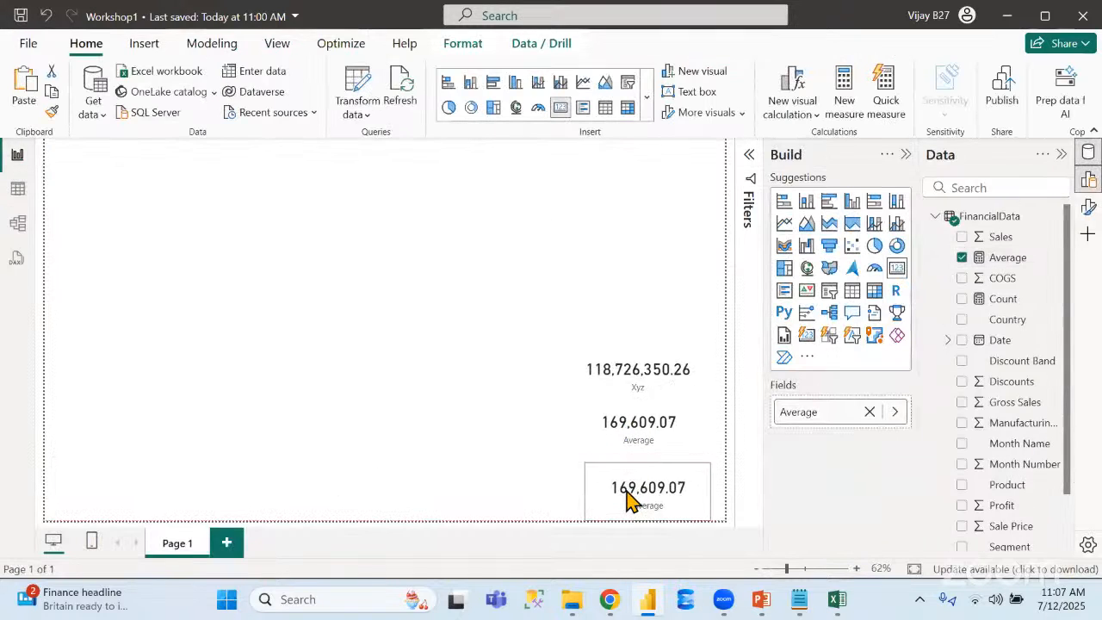
left_click(870, 412)
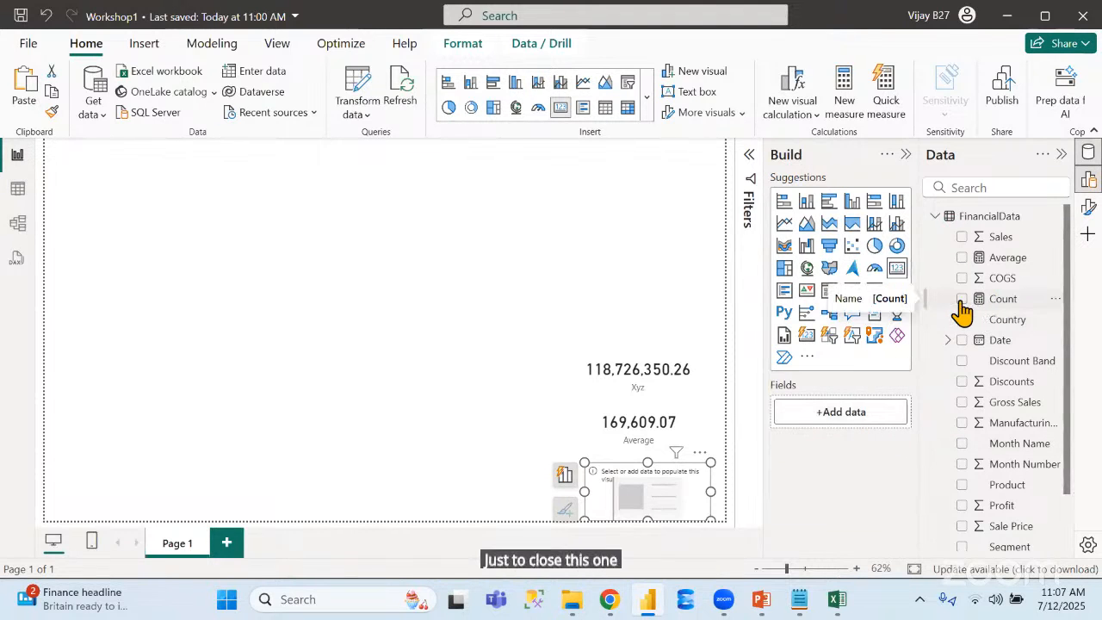
left_click(961, 298)
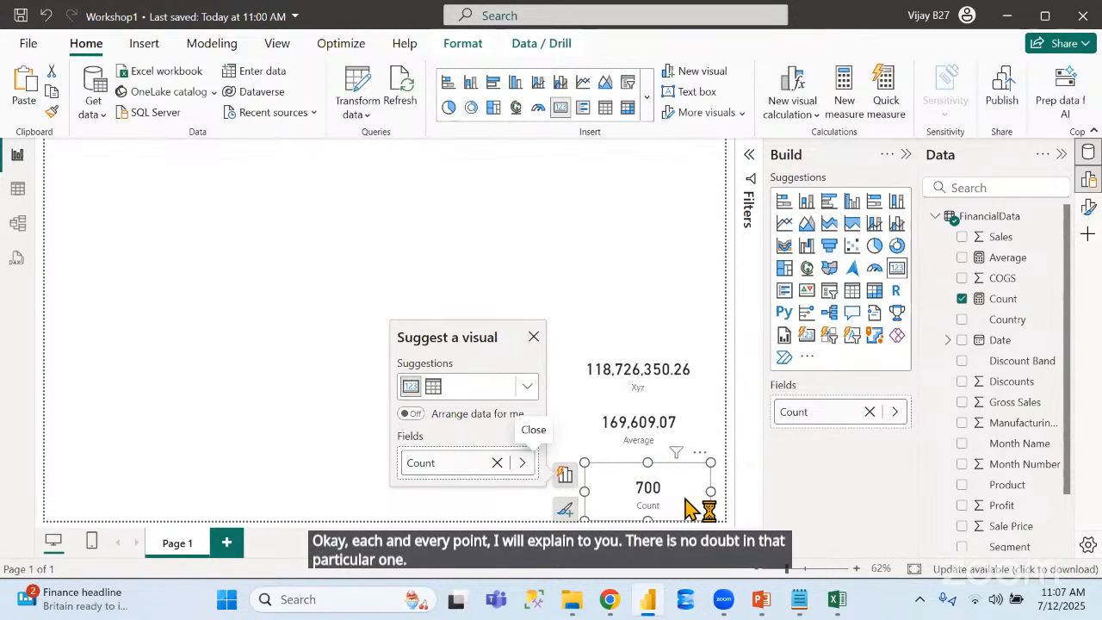
Add a calculated column to the FinancialData table with the formula Month = MONTH(FinancialData[Date])
left_click(17, 189)
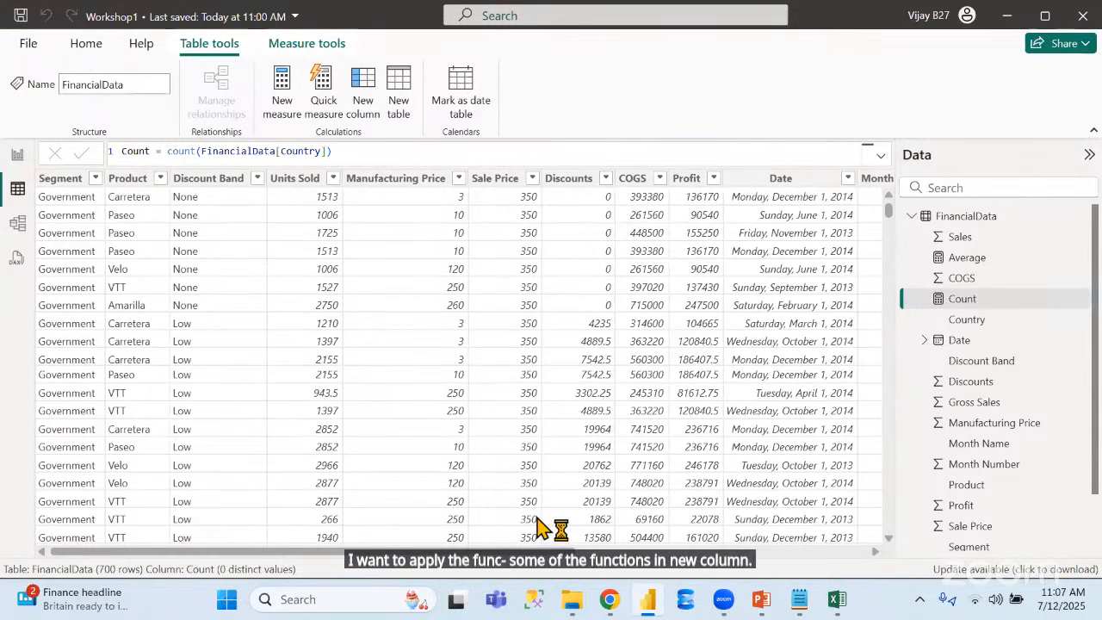
left_click_drag(568, 551, 810, 551)
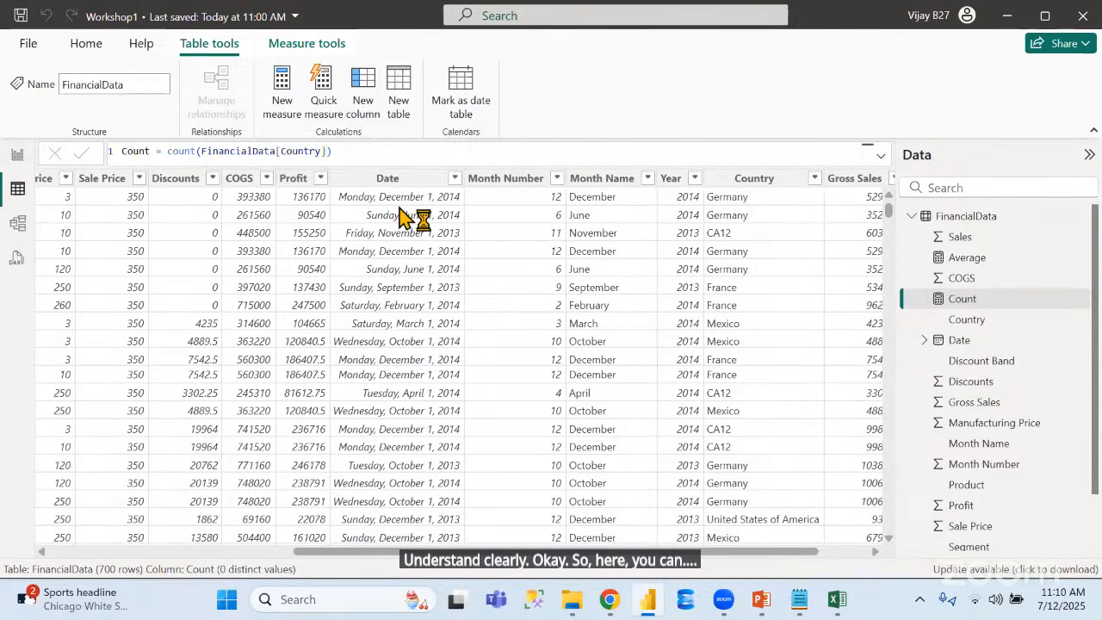
left_click(365, 93)
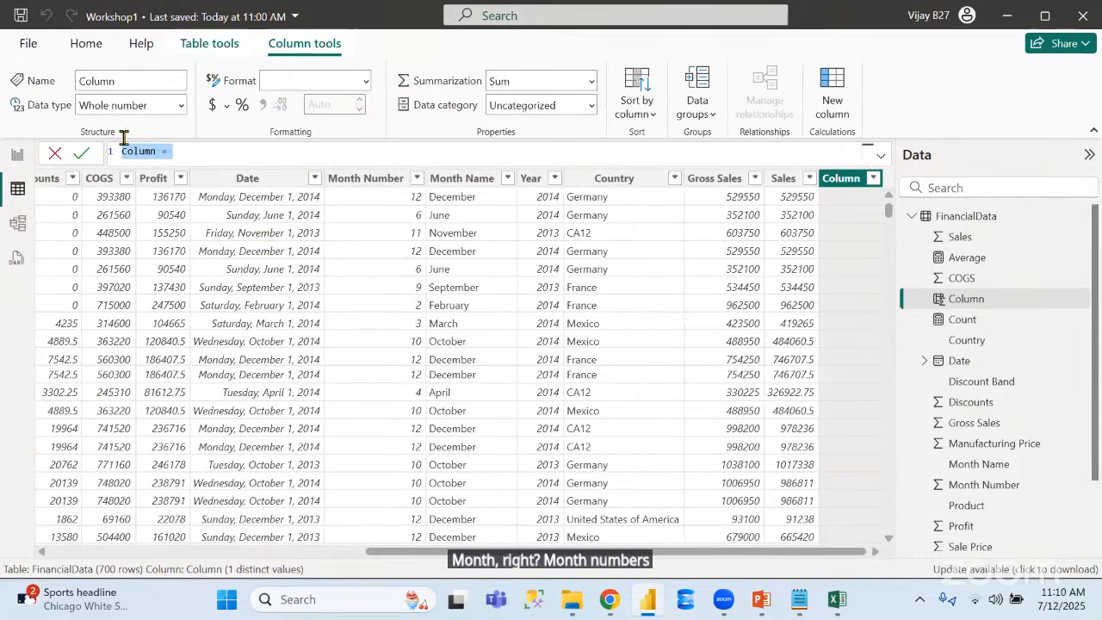
type("Month")
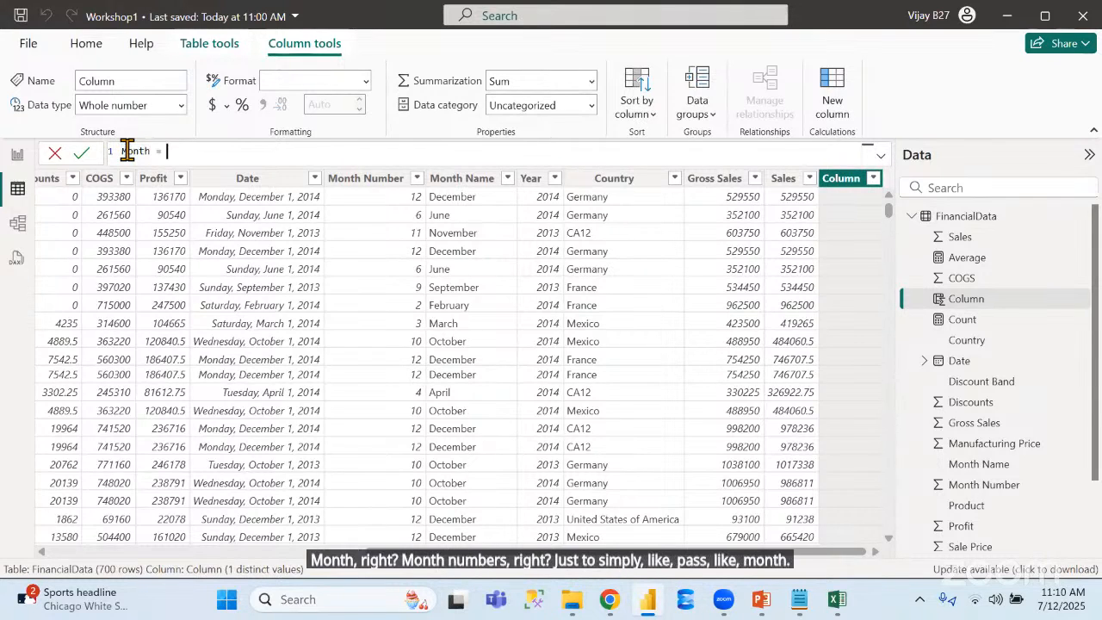
type(" month")
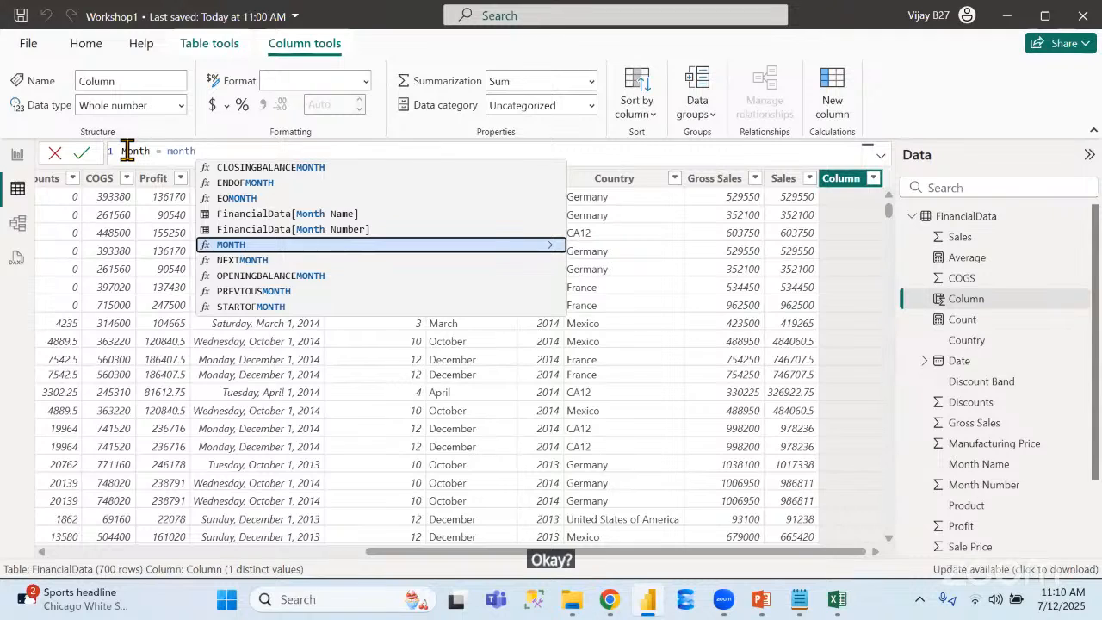
key("Tab")
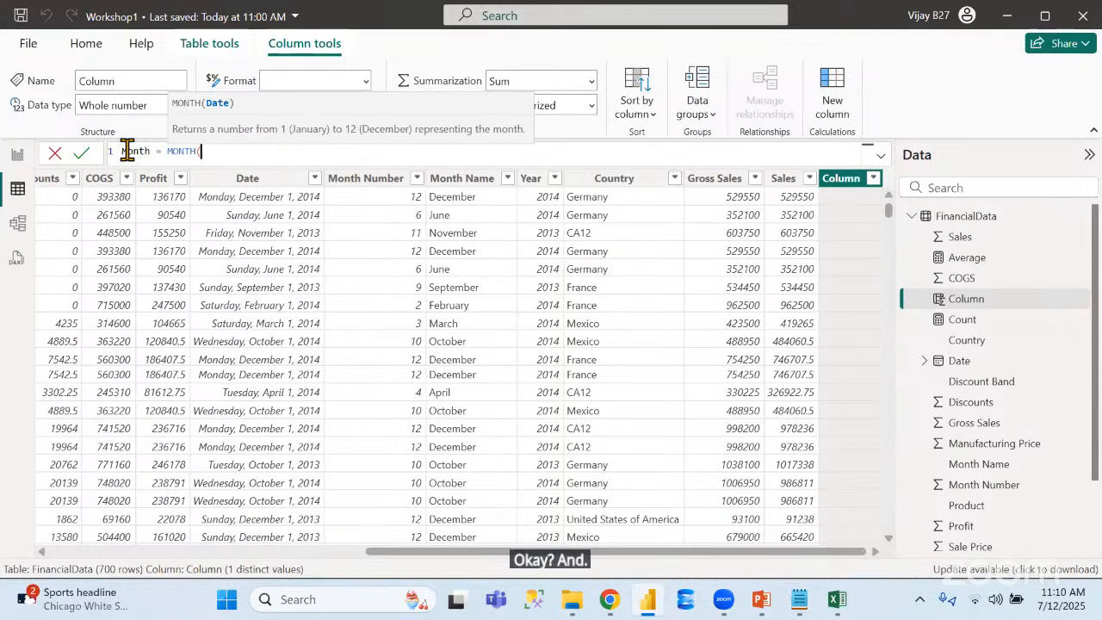
type("date")
key("Down")
key("Down")
key("Down")
key("Down")
key("Down")
key("Down")
key("Down")
key("Down")
key("Down")
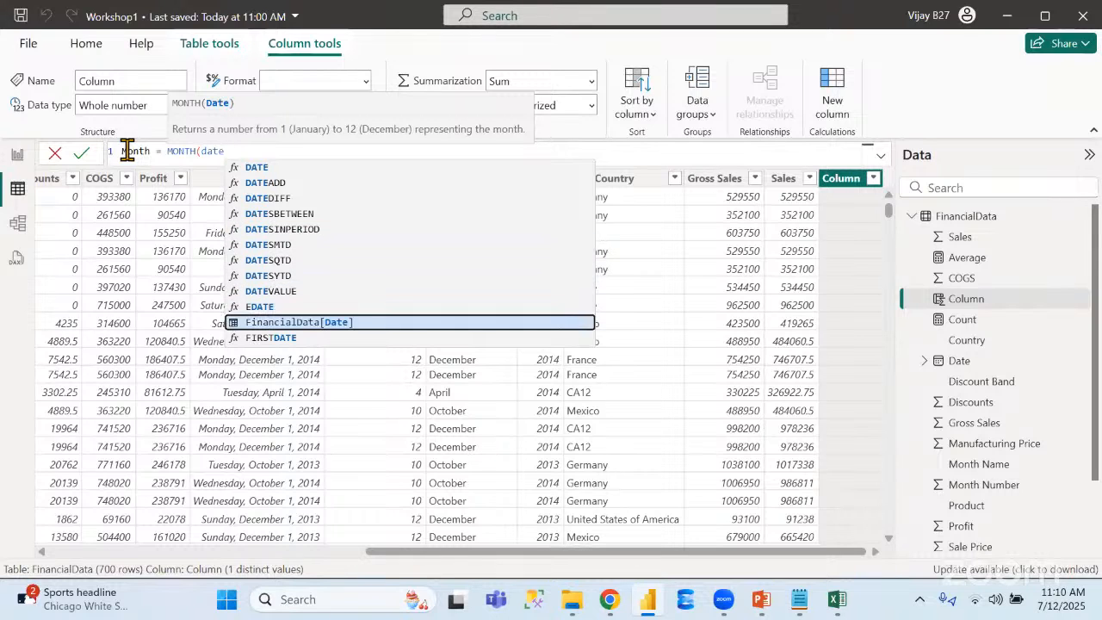
key("Tab")
type(")")
key("Return")
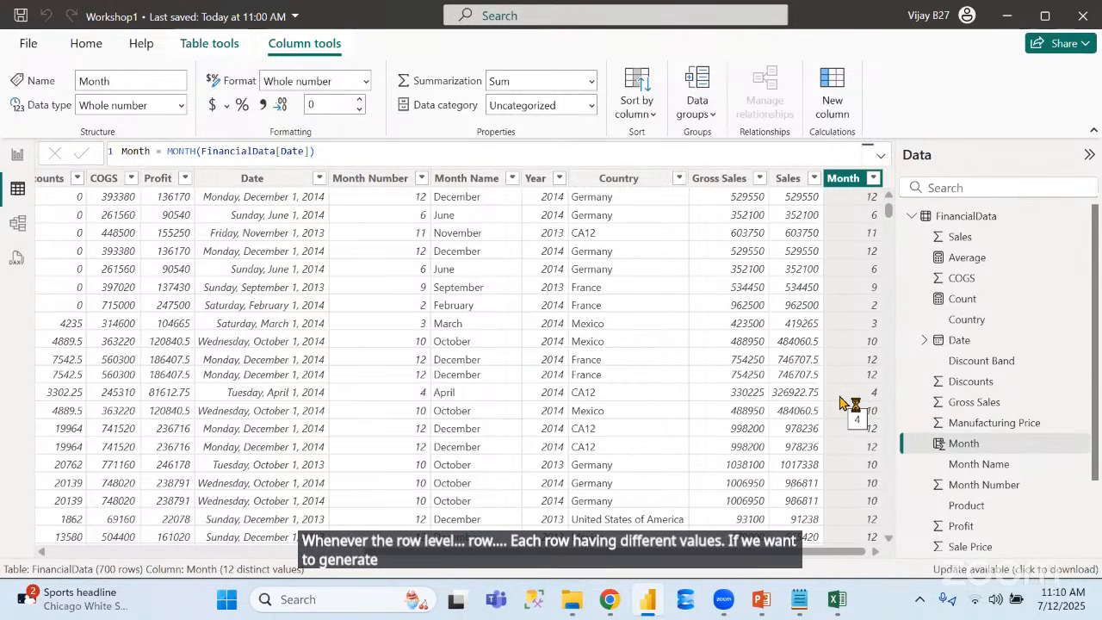
Start a new calculated table named DataTable, using the DATATABLE function as its formula
left_click(203, 45)
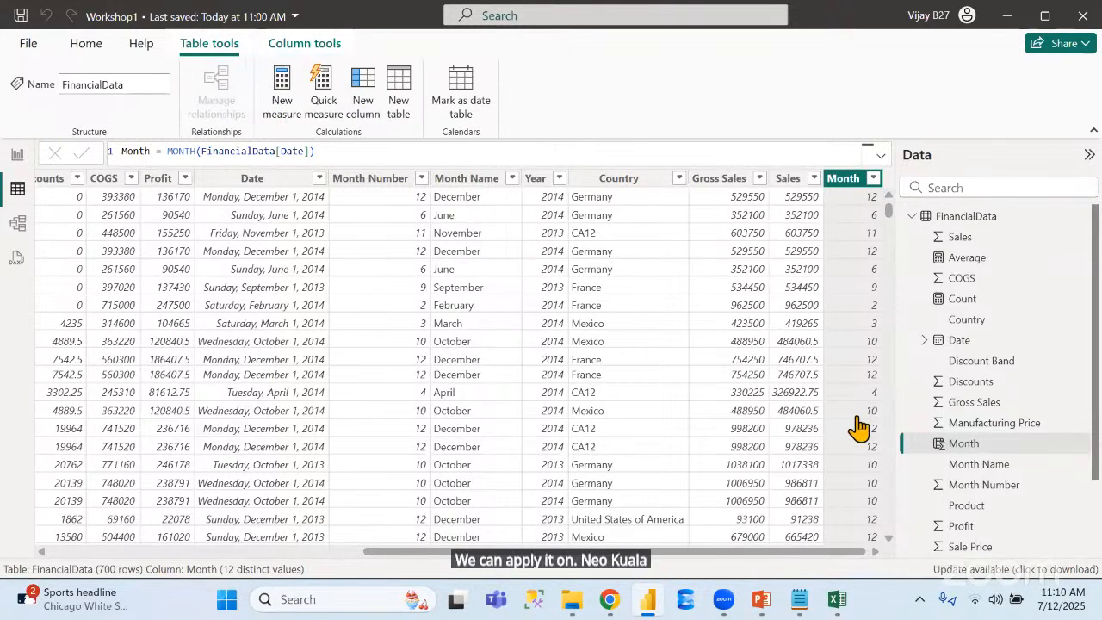
left_click(398, 103)
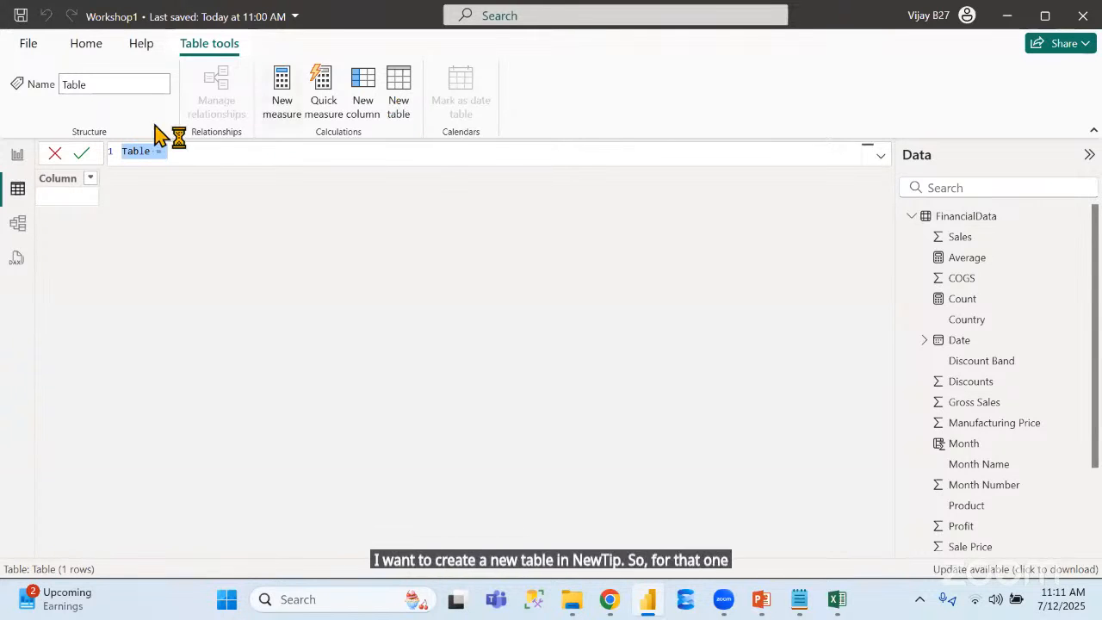
double_click(135, 151)
type("DataTable")
key("End")
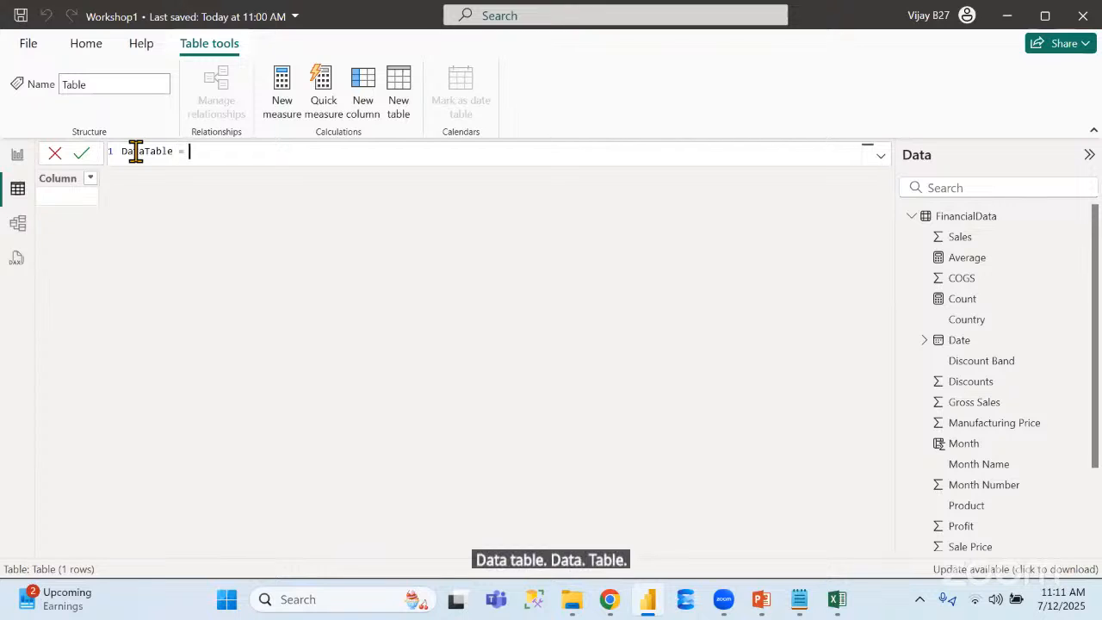
type("data")
key("Tab")
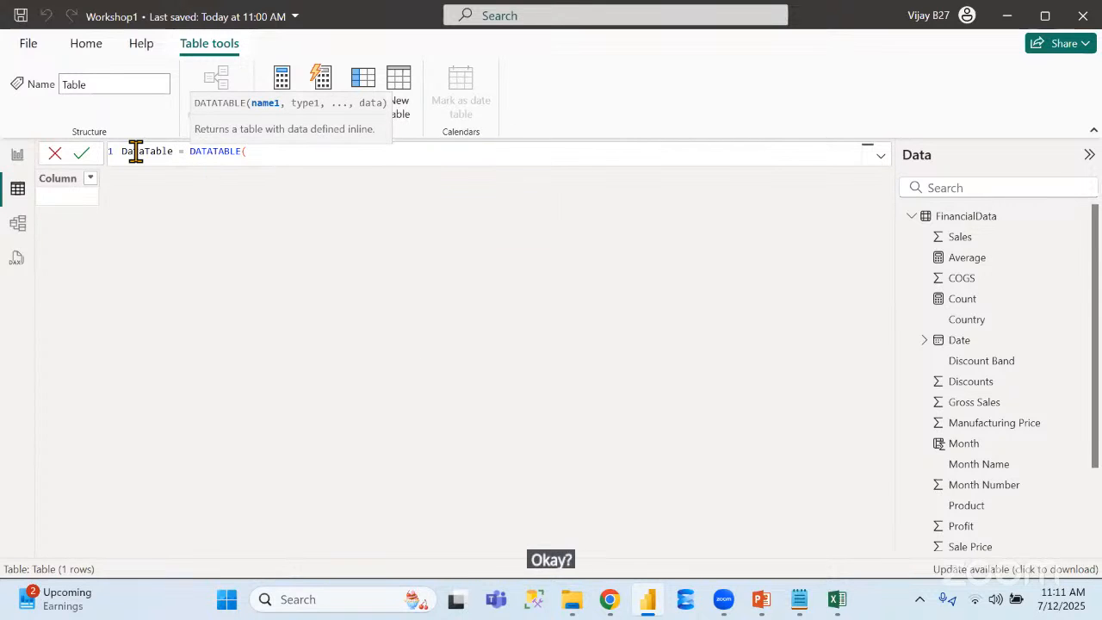
Define the first column in the DATATABLE formula as "Id" with the data type INTEGER
type("\"T")
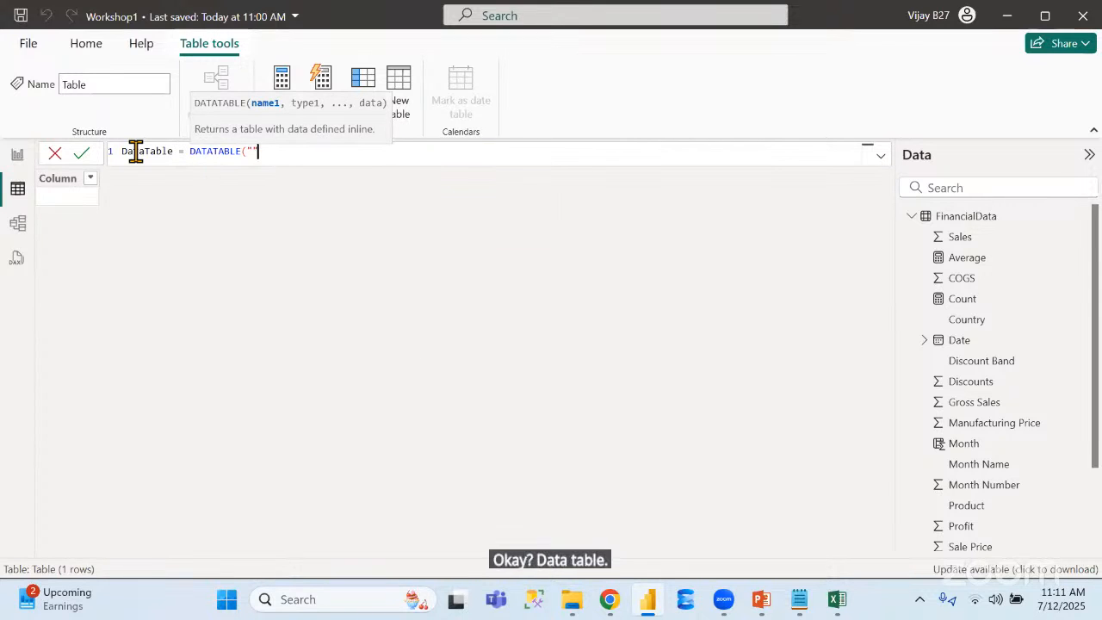
type("d\"")
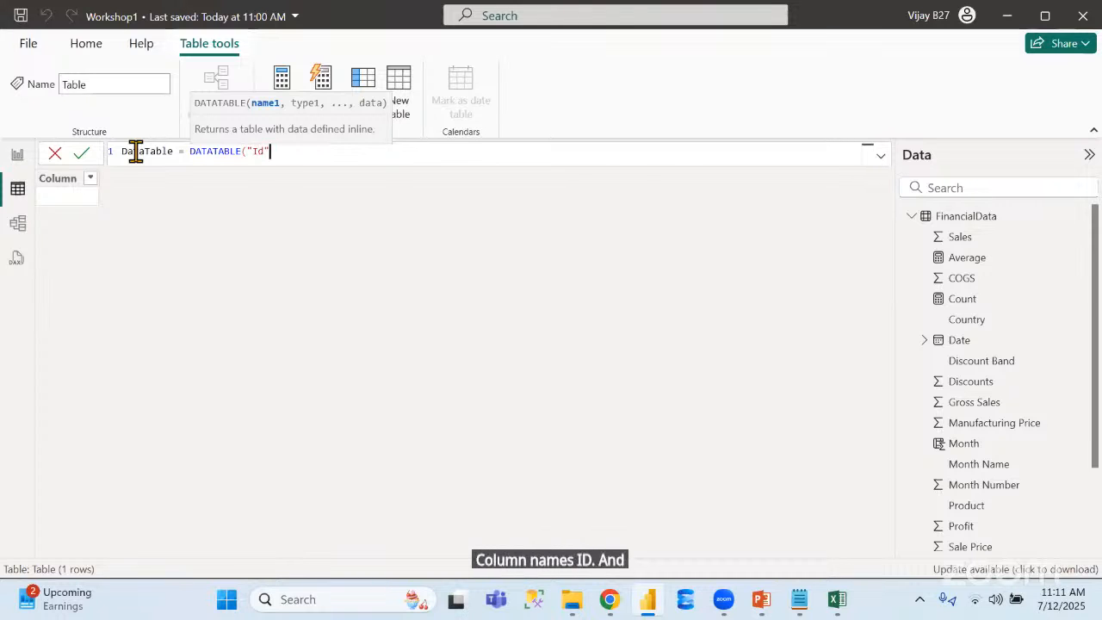
type(",")
key("Down")
key("Down")
key("Down")
key("Down")
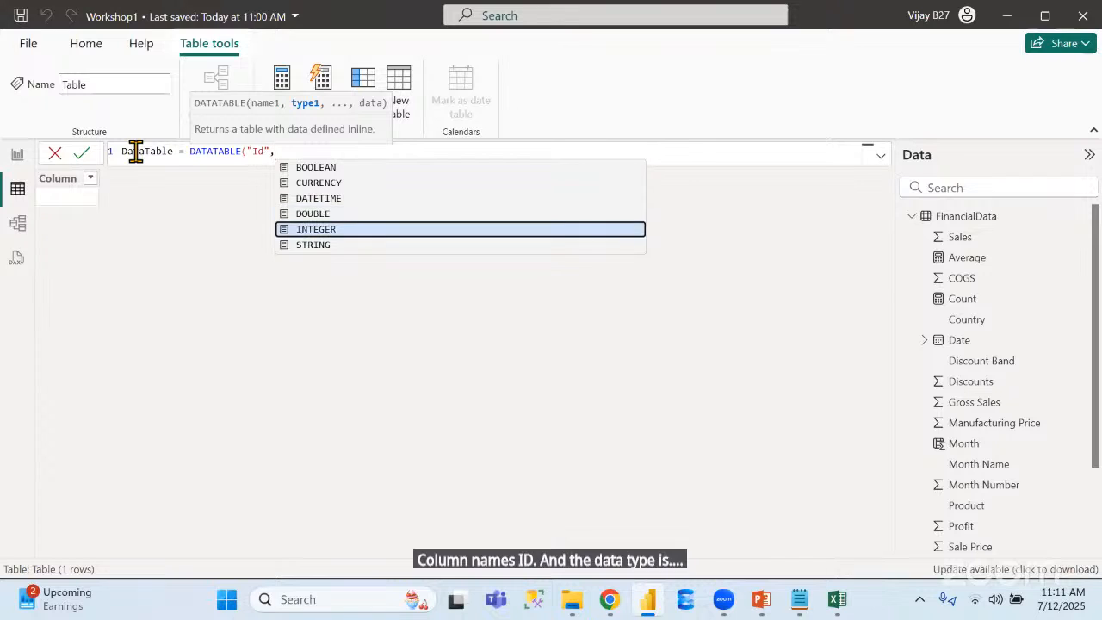
key("Tab")
type(",")
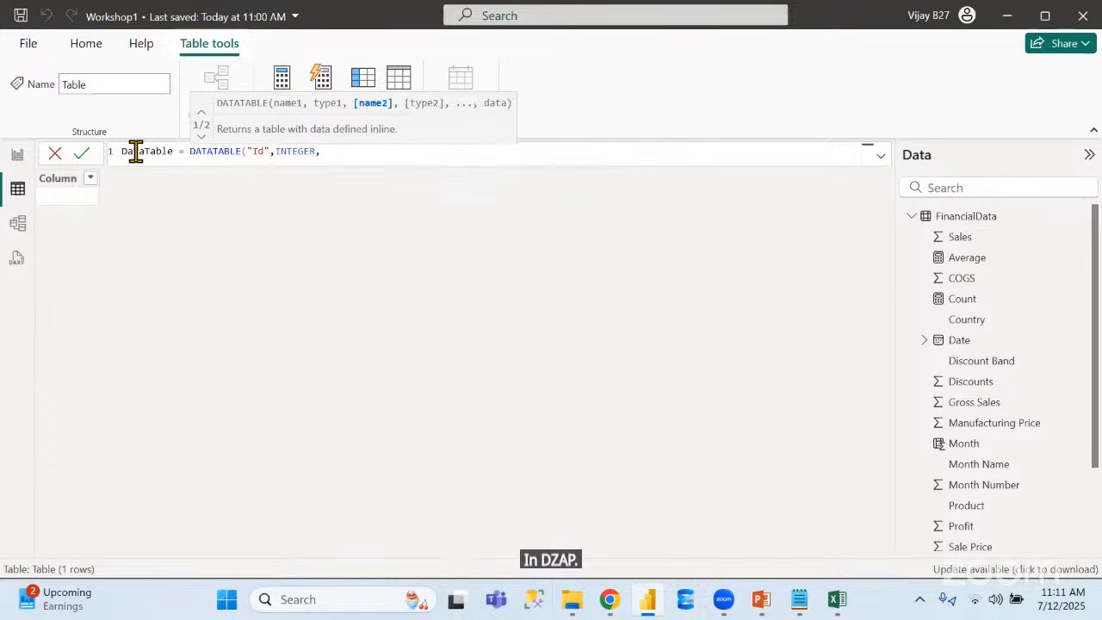
type("\"\"Name")
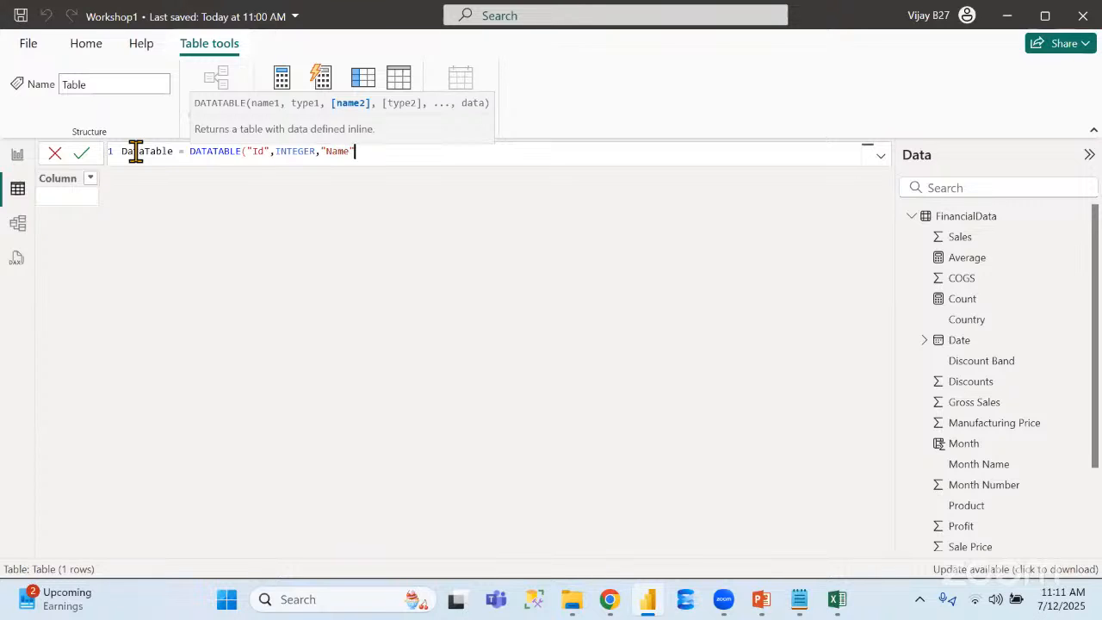
type("\",")
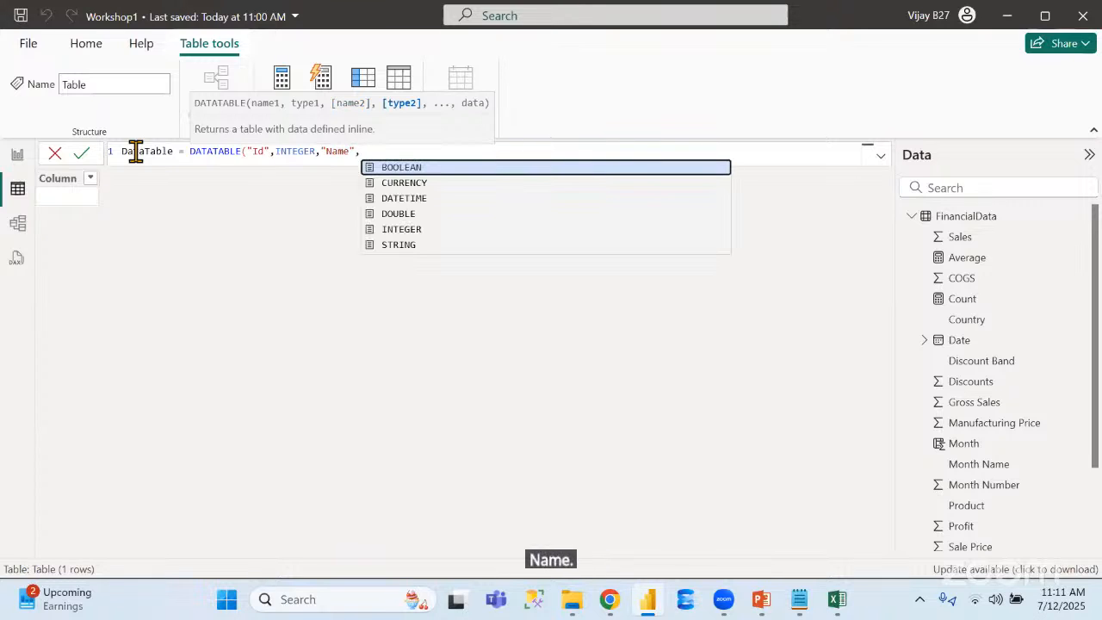
Define the second column in the DATATABLE formula as "Name" with the data type STRING
key("Down")
key("Down")
key("Down")
key("Down")
key("Down")
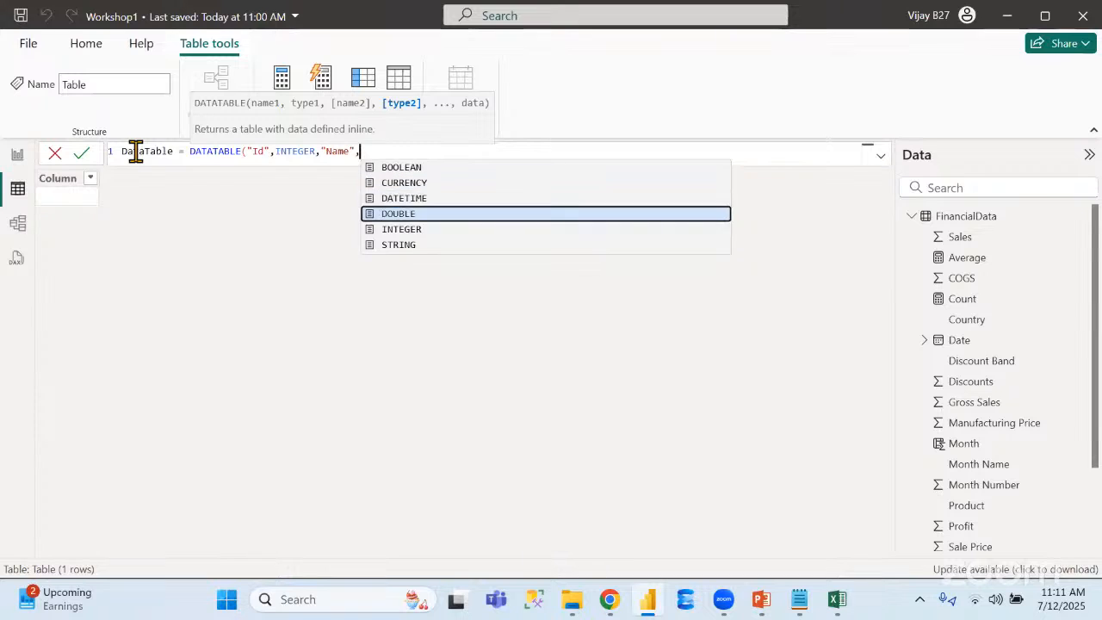
key("Tab")
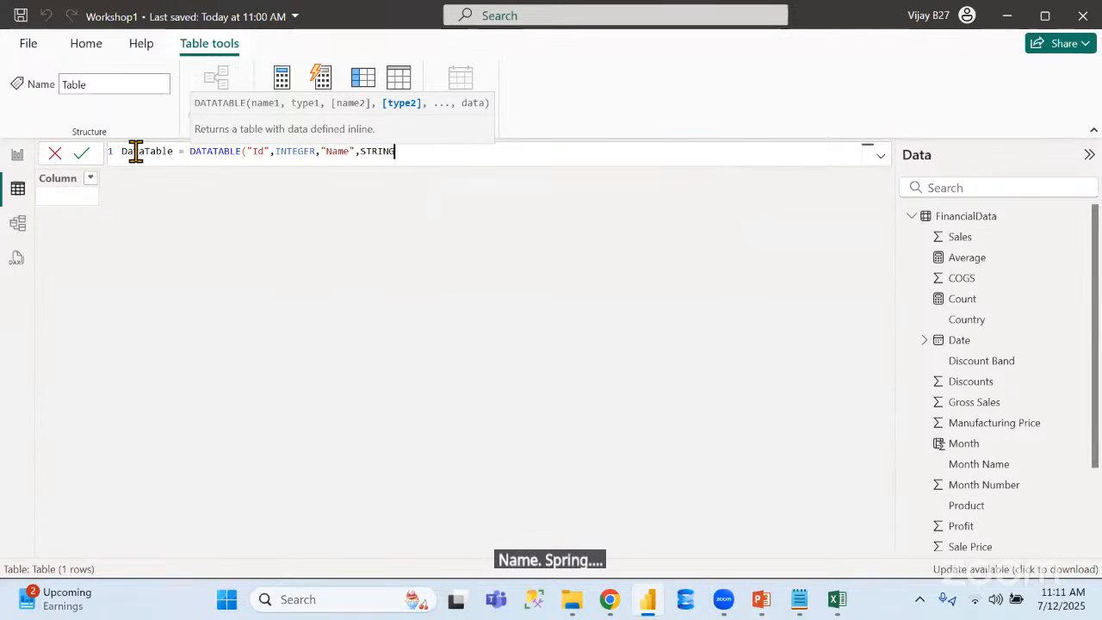
Add an empty multi-line data block in curly braces after the STRING type and close the DATATABLE function
type(",")
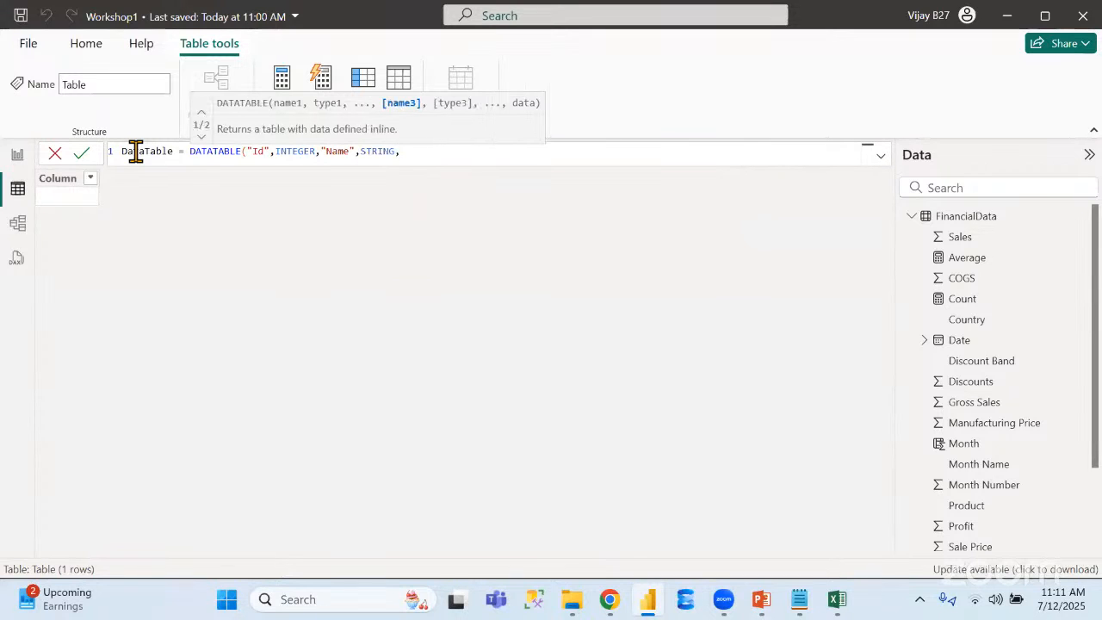
key("shift+Return")
type("{")
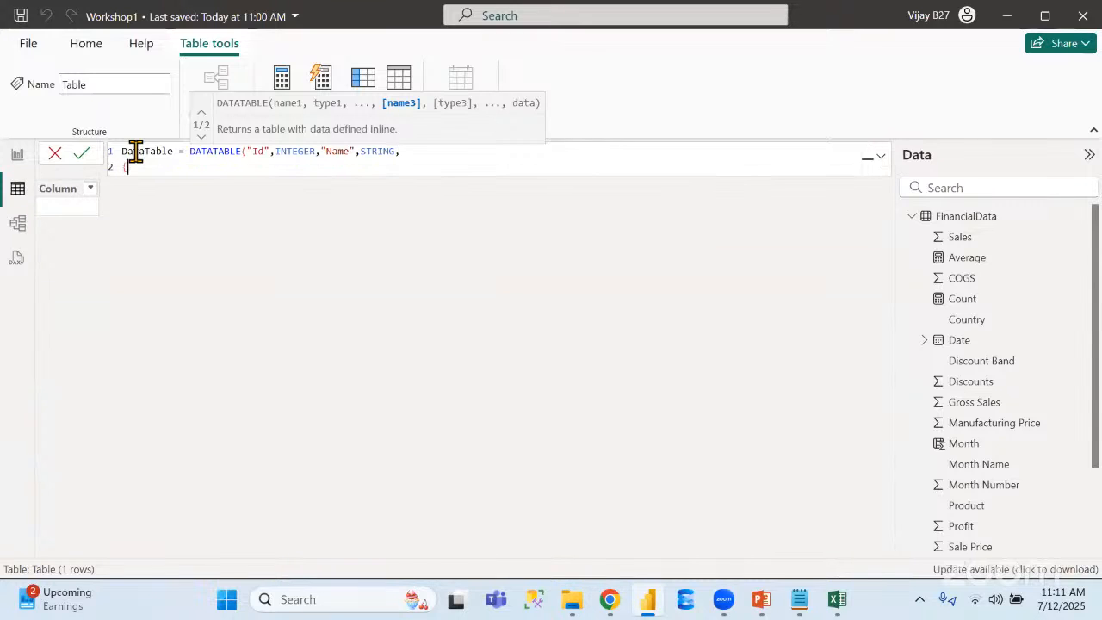
key("shift+Return")
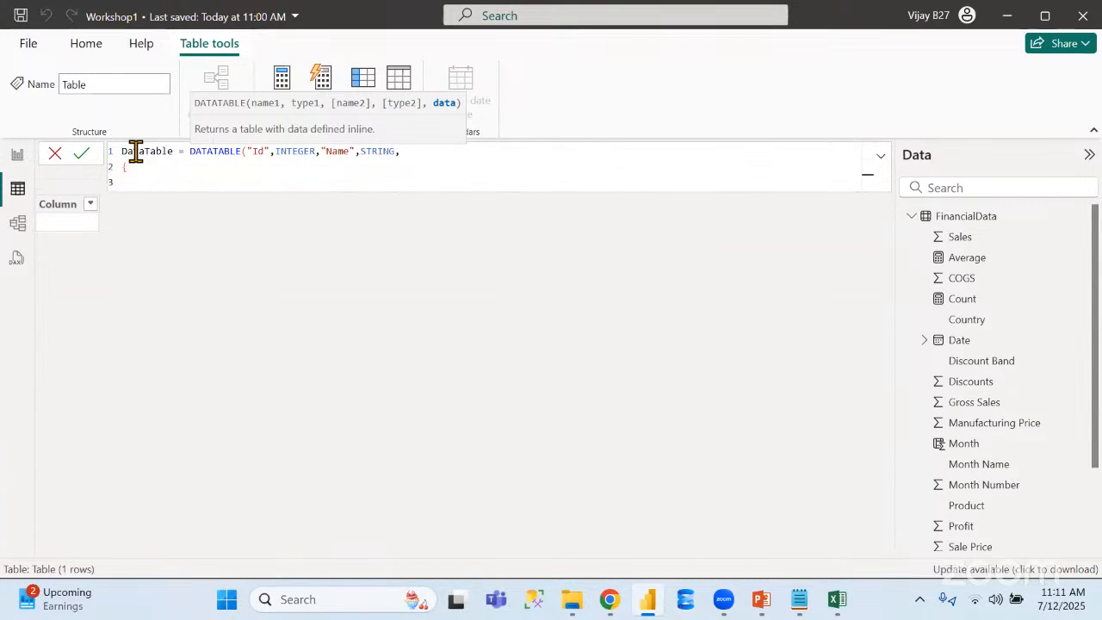
key("BackSpace")
type("})")
key("Up")
key("shift+Return")
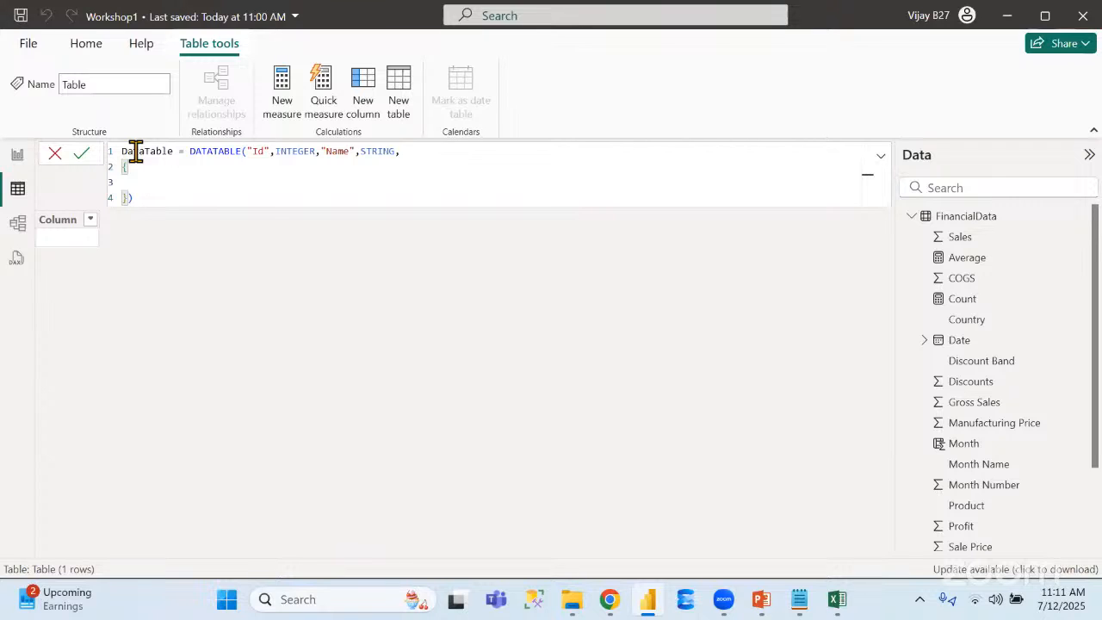
Enter the first data row {1,"a"} inside the DATATABLE data block
type("{}")
type("1,")
type("\"a\"")
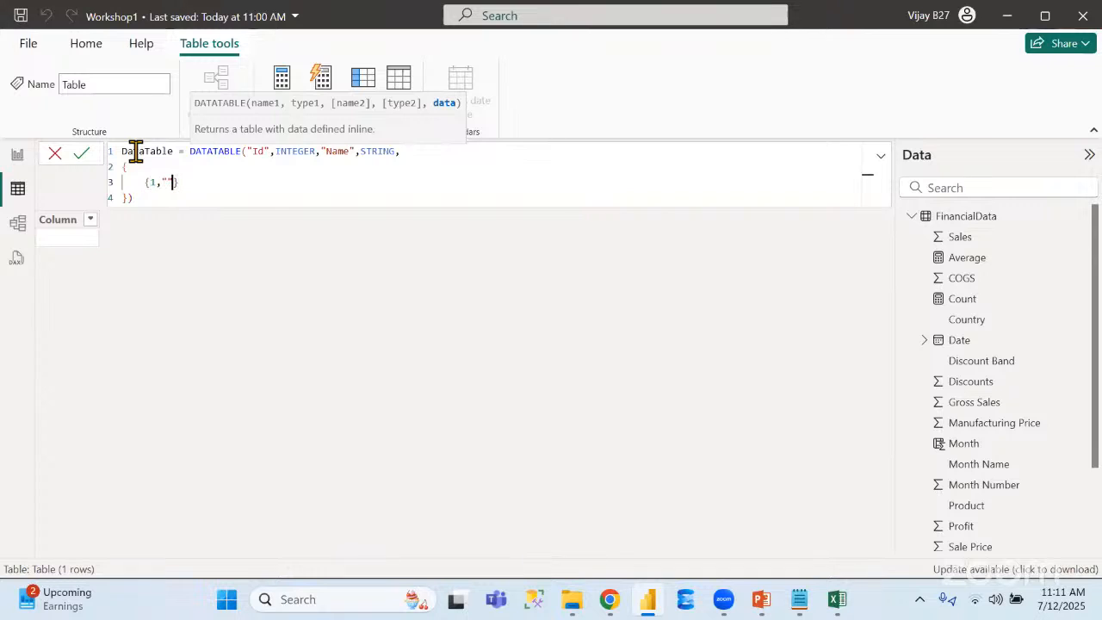
key("Right")
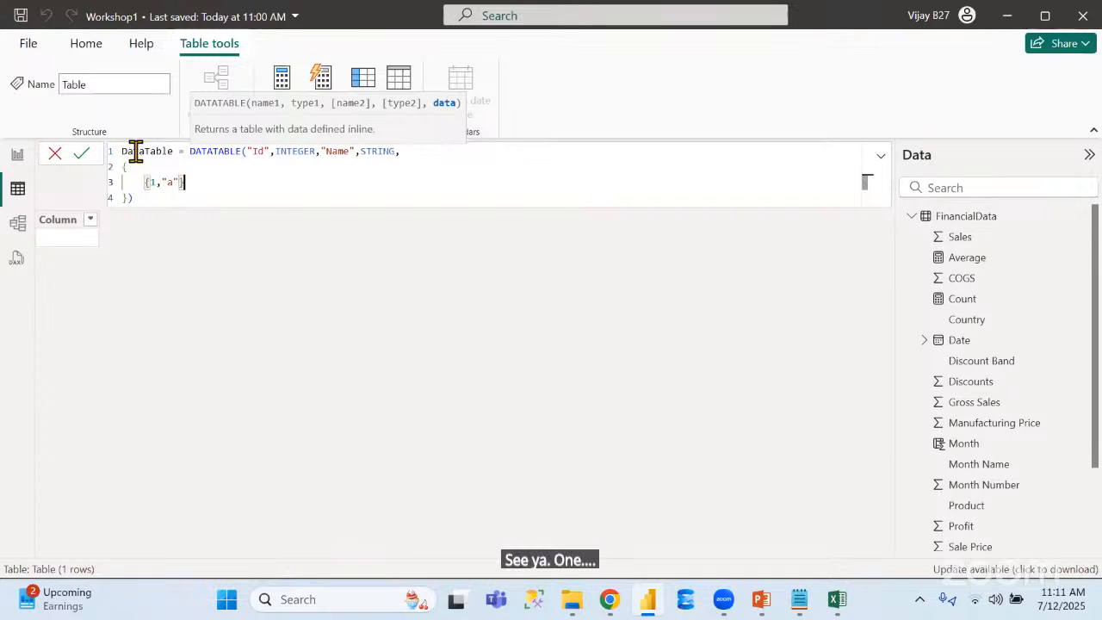
Add a second data row {2,"b"} to the DATATABLE formula and commit it to create the table
type(",")
key("shift+Return")
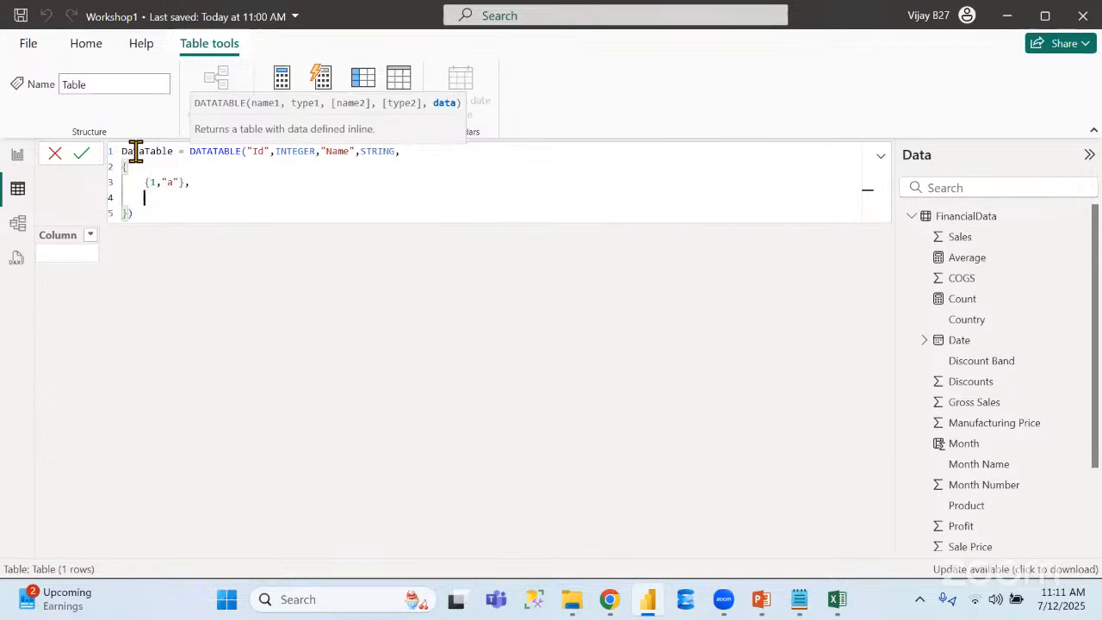
left_click_drag(216, 185, 144, 186)
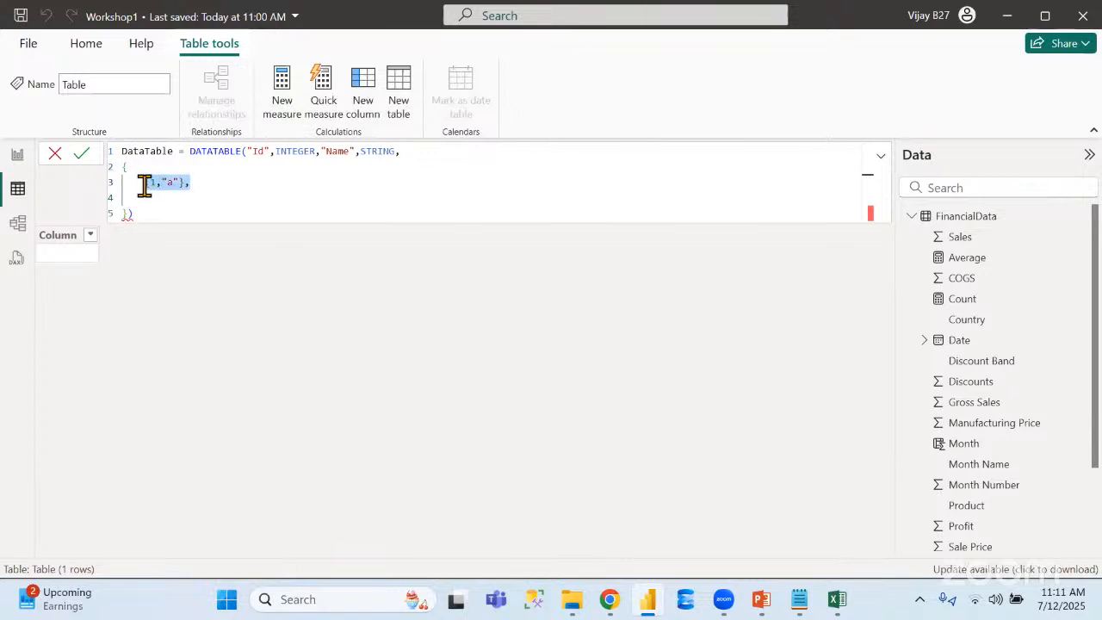
left_click(150, 197)
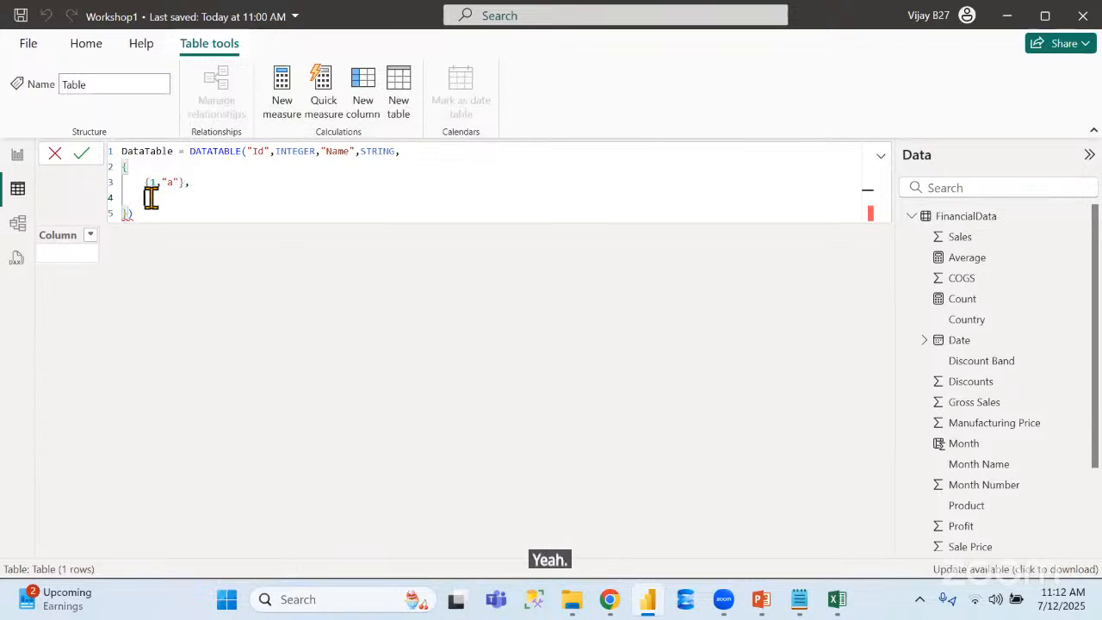
key("BackSpace")
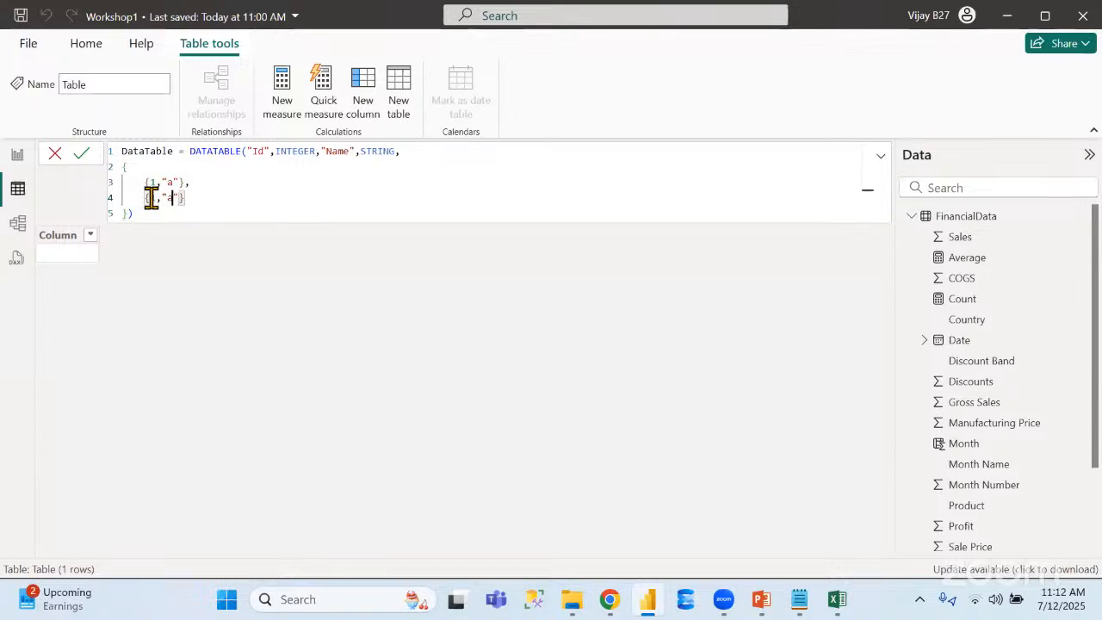
type("b")
key("BackSpace")
left_click(81, 153)
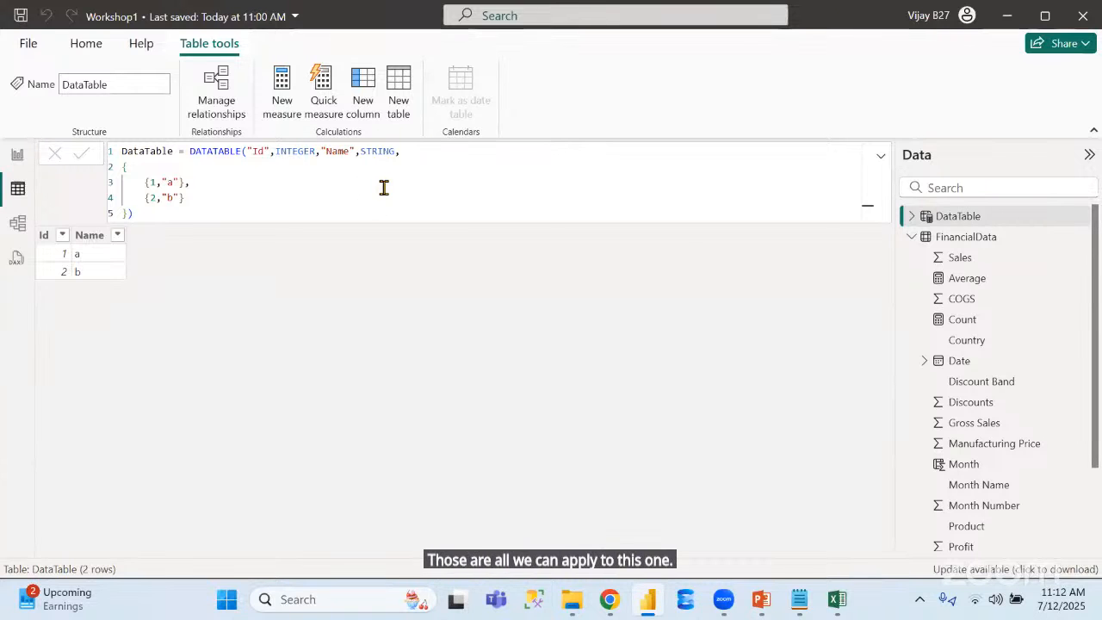
Create a stacked column chart of Sales by Country on the report page and widen it to about twice its width
left_click(16, 156)
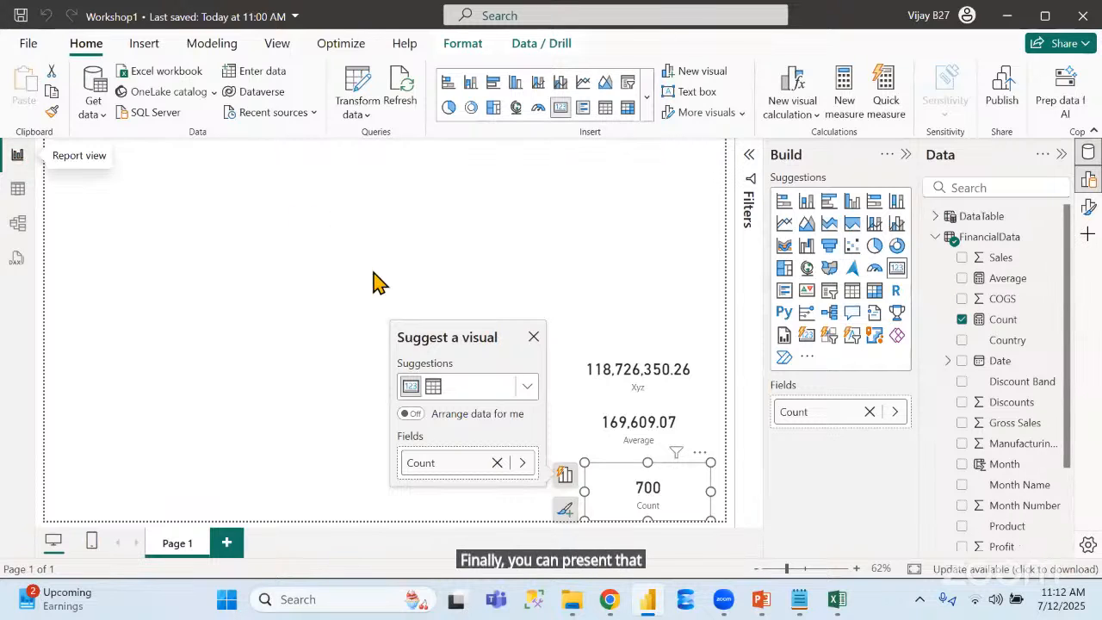
left_click(422, 213)
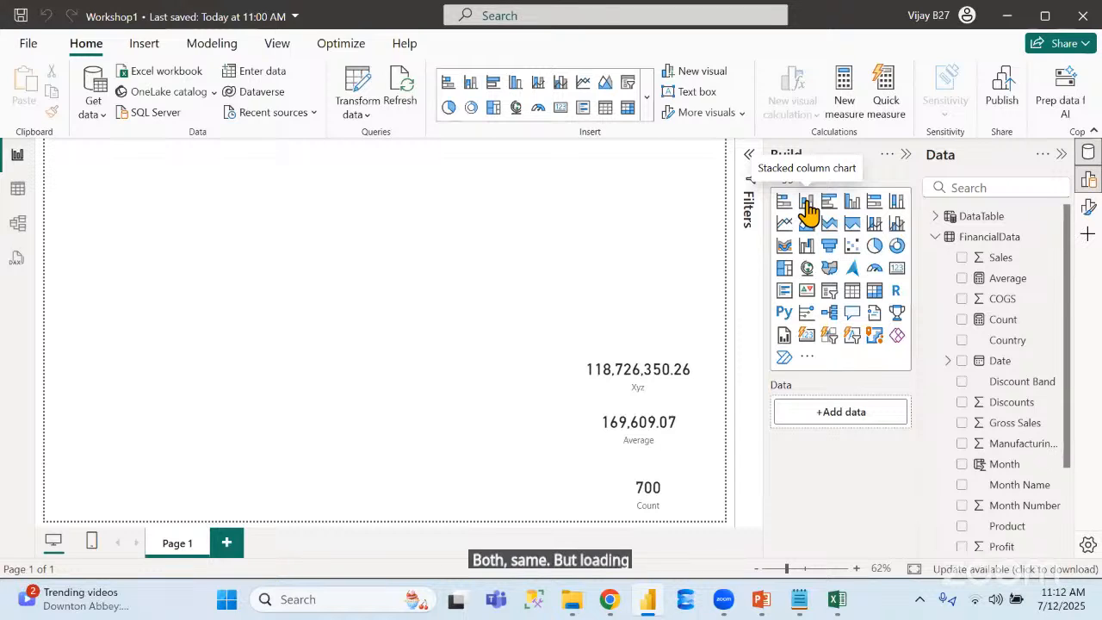
left_click(807, 209)
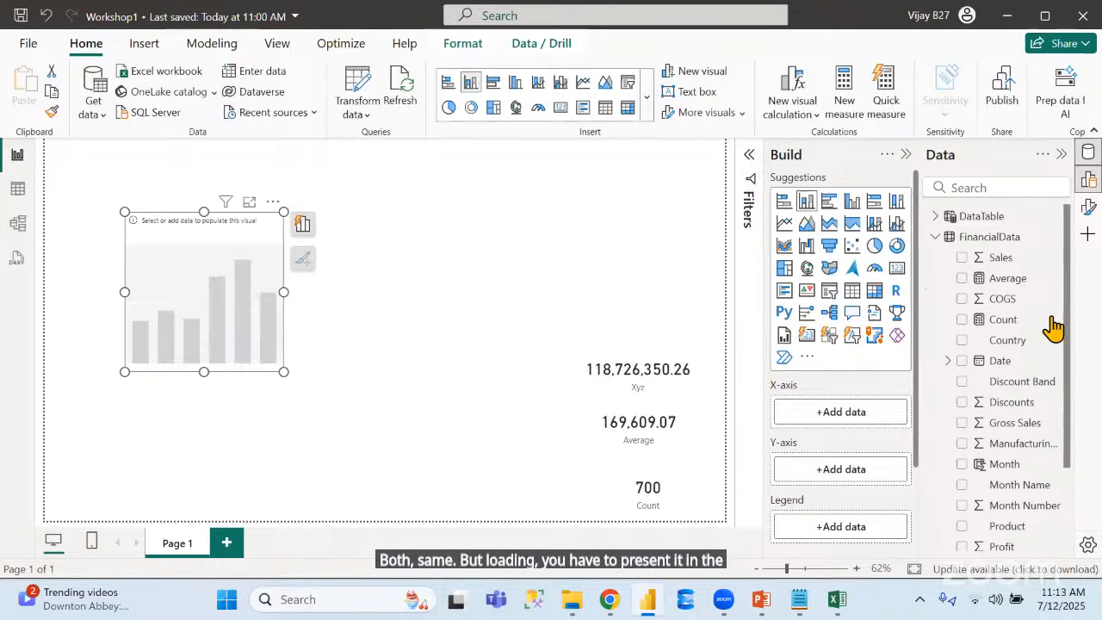
left_click(964, 342)
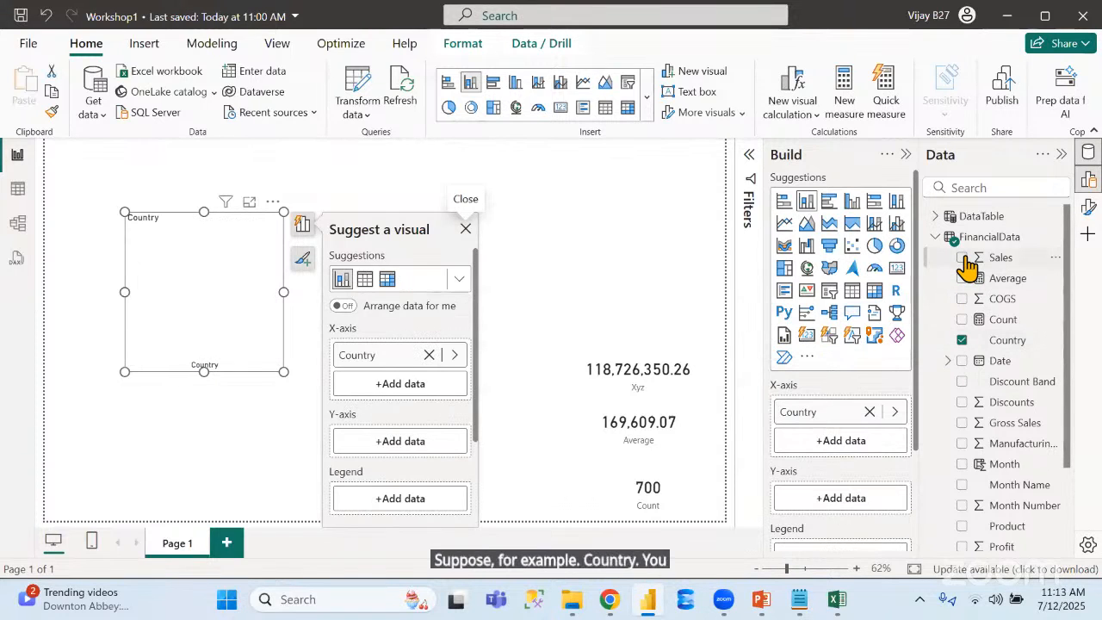
left_click(962, 257)
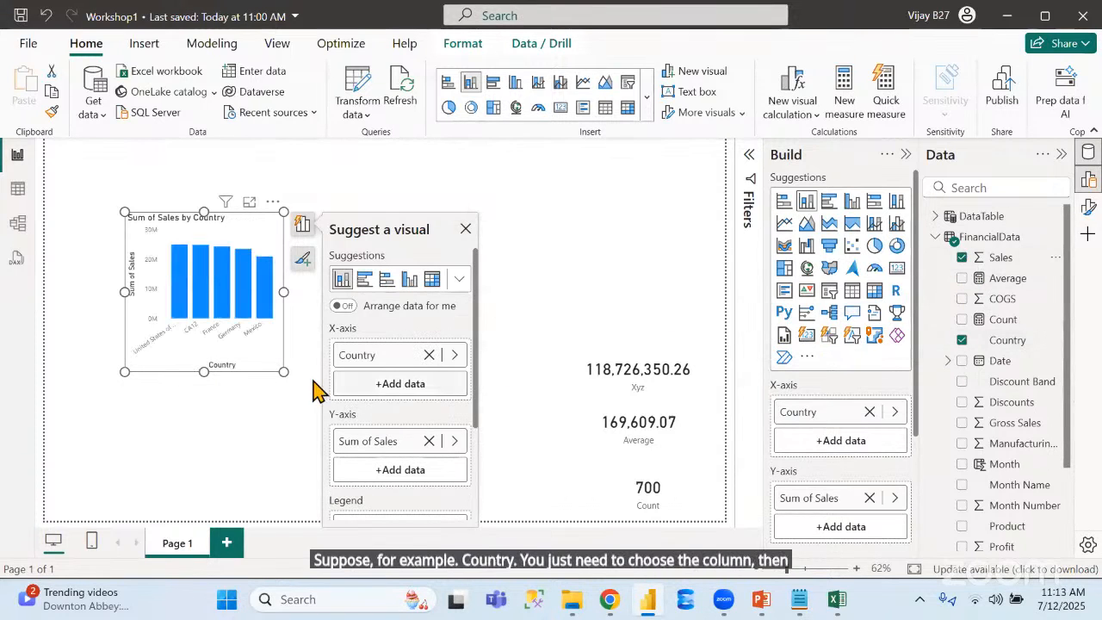
left_click(287, 377)
left_click_drag(358, 371, 457, 371)
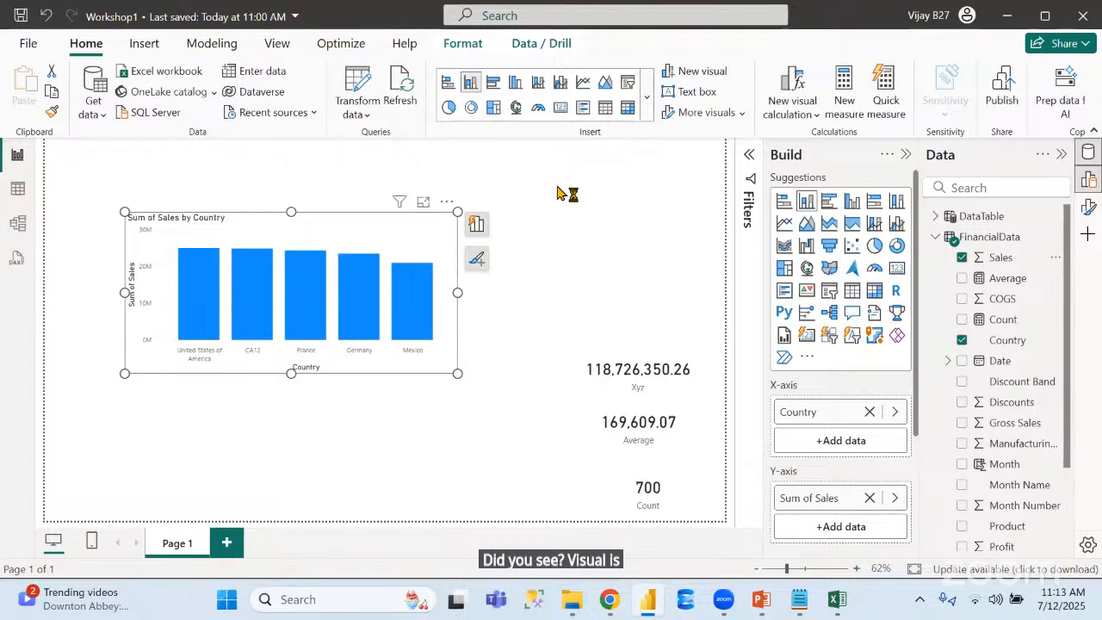
Add an empty pie chart to the report page, shrink it and place it above the Xyz card
left_click(686, 229)
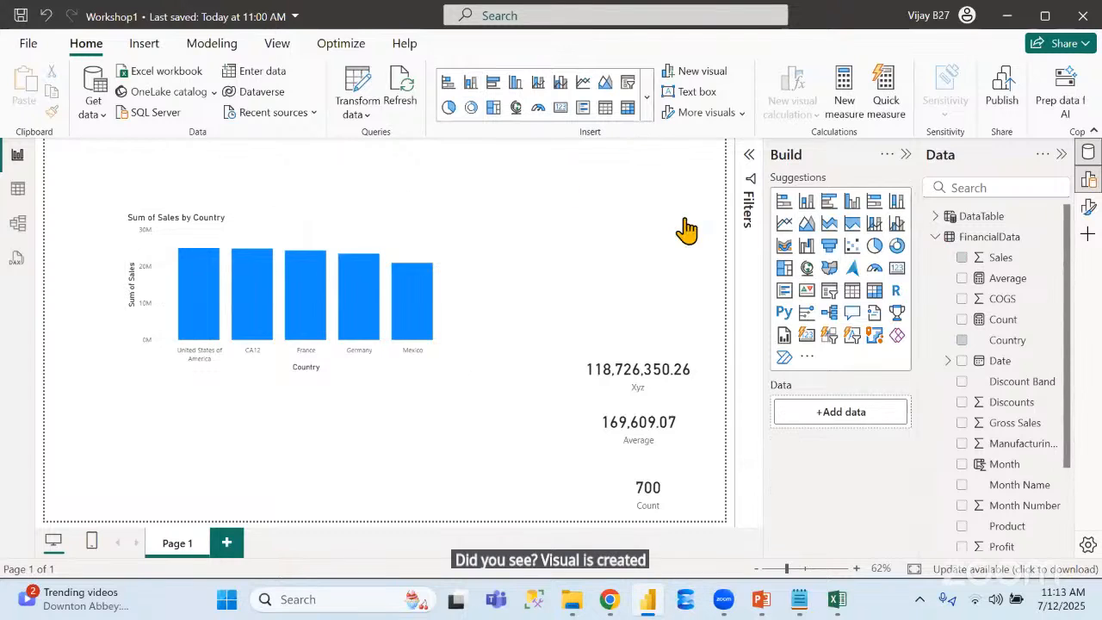
left_click(873, 247)
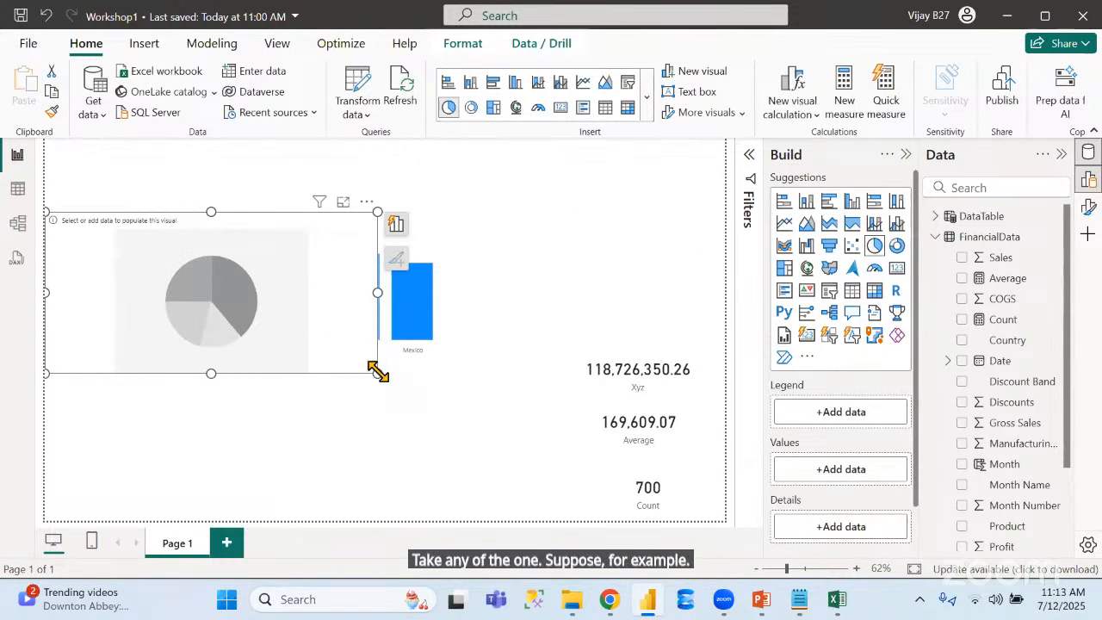
left_click_drag(377, 372, 175, 342)
left_click_drag(108, 263, 607, 227)
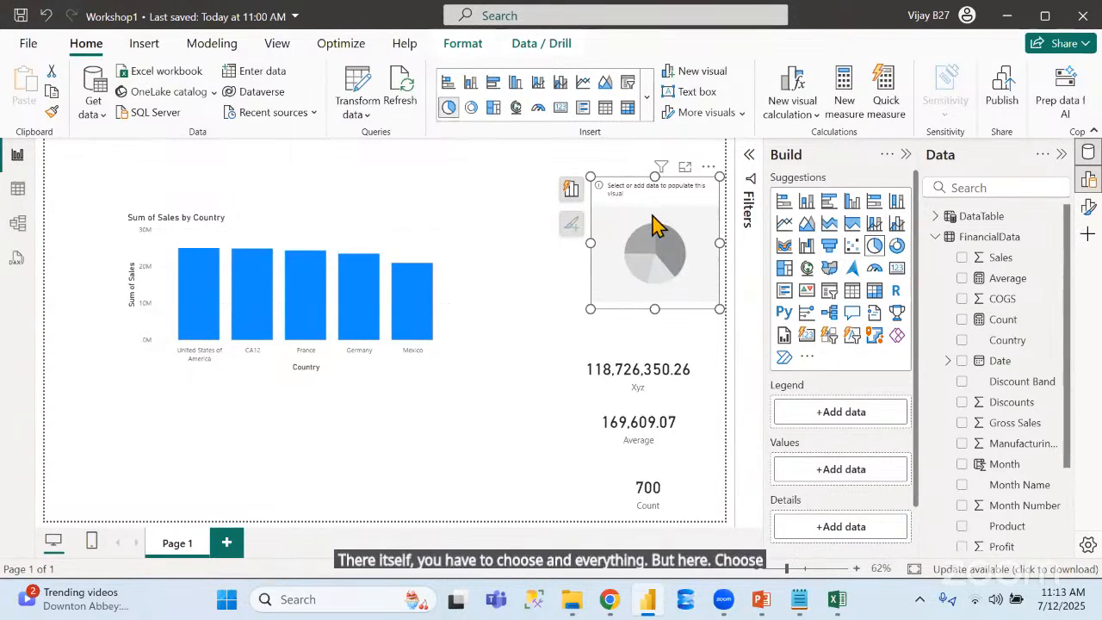
Populate the pie chart with Sales by Country and enlarge it toward the column chart
left_click(962, 341)
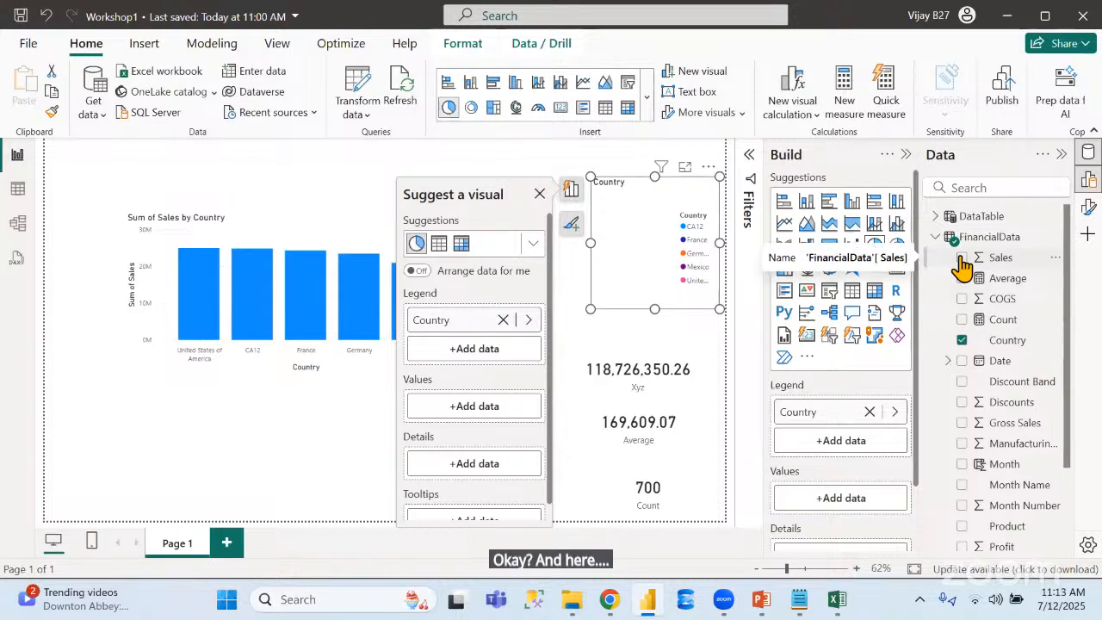
left_click(962, 259)
left_click_drag(591, 310, 467, 362)
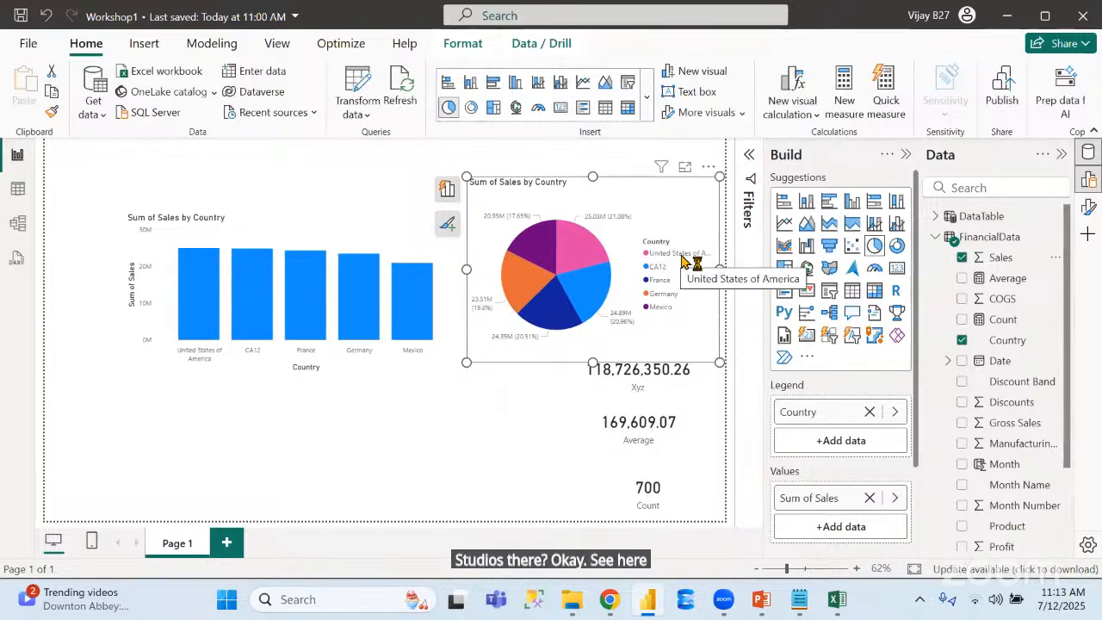
mouse_move(516, 269)
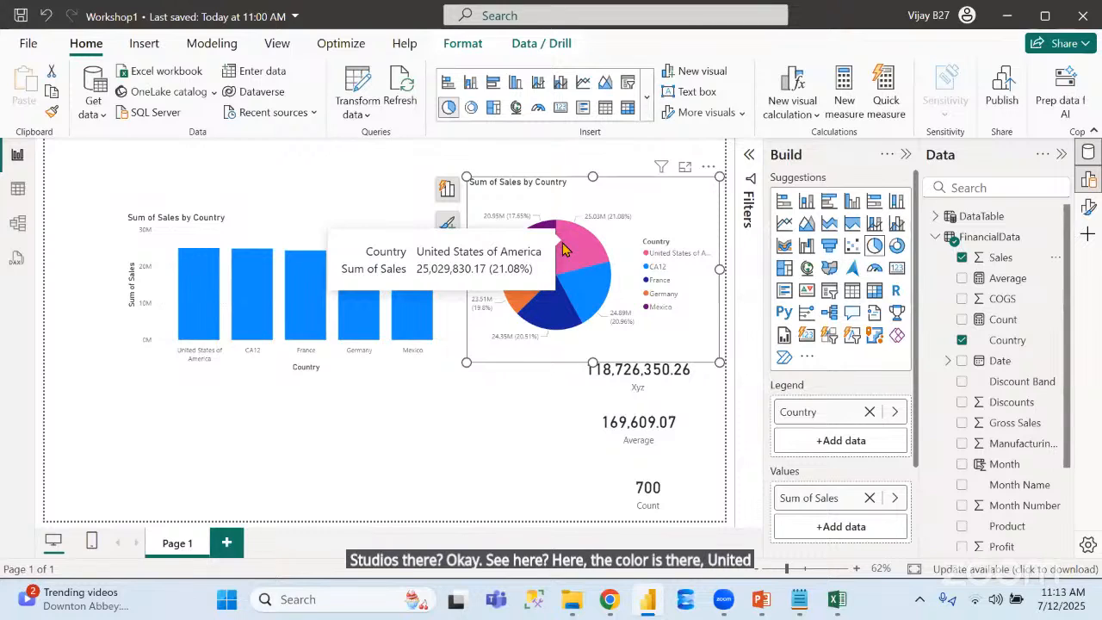
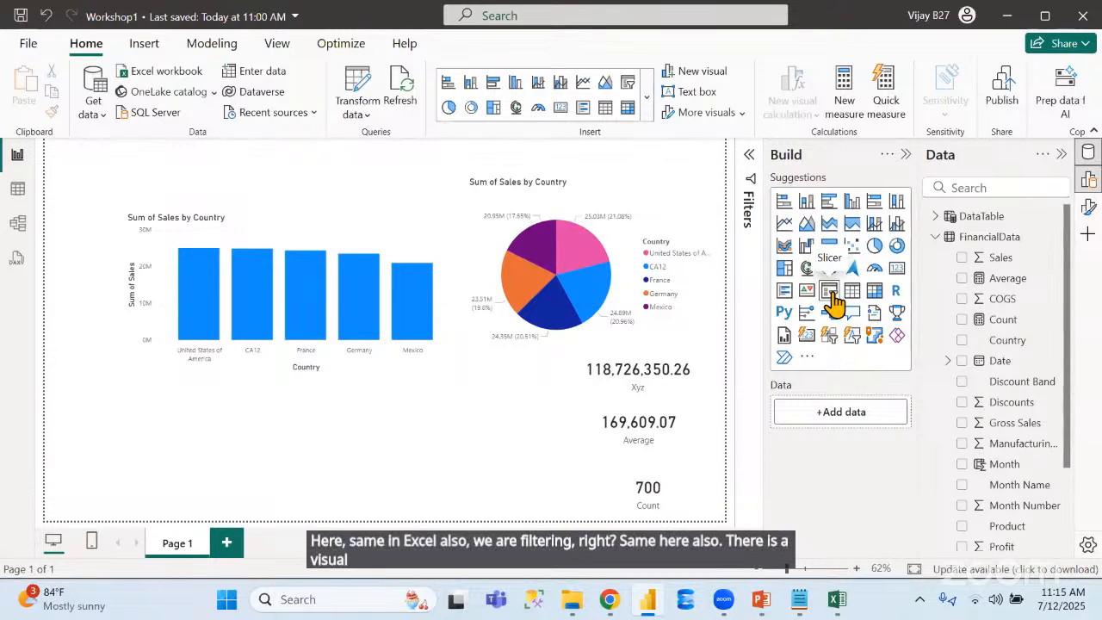
Add a Country slicer to the report page, place it in the page's upper-left corner and size it to fit all countries
left_click(829, 292)
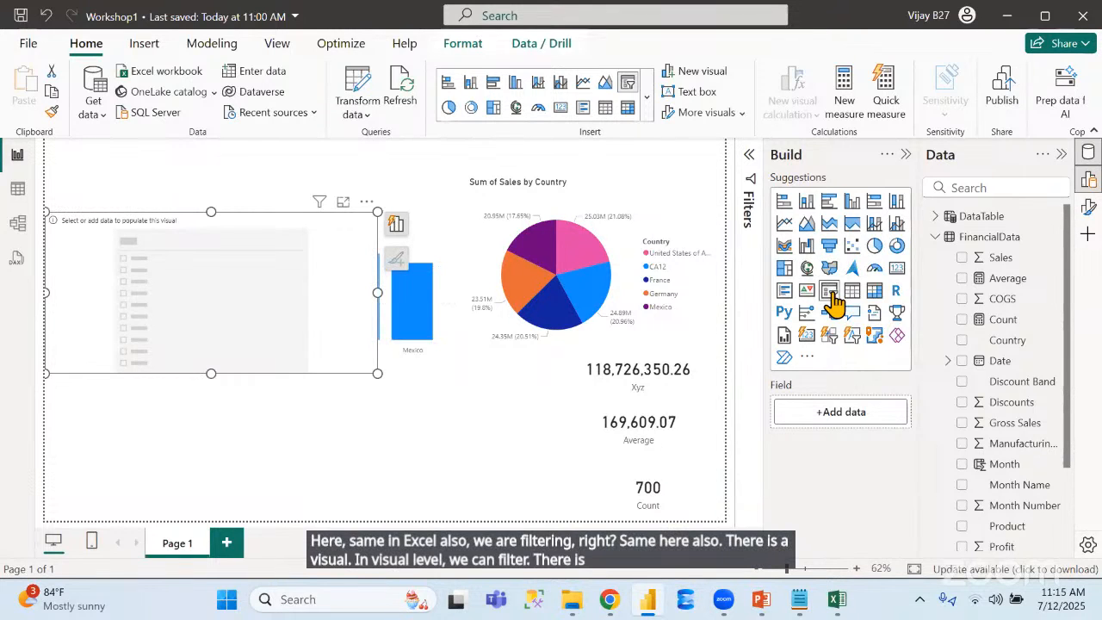
left_click_drag(379, 372, 143, 292)
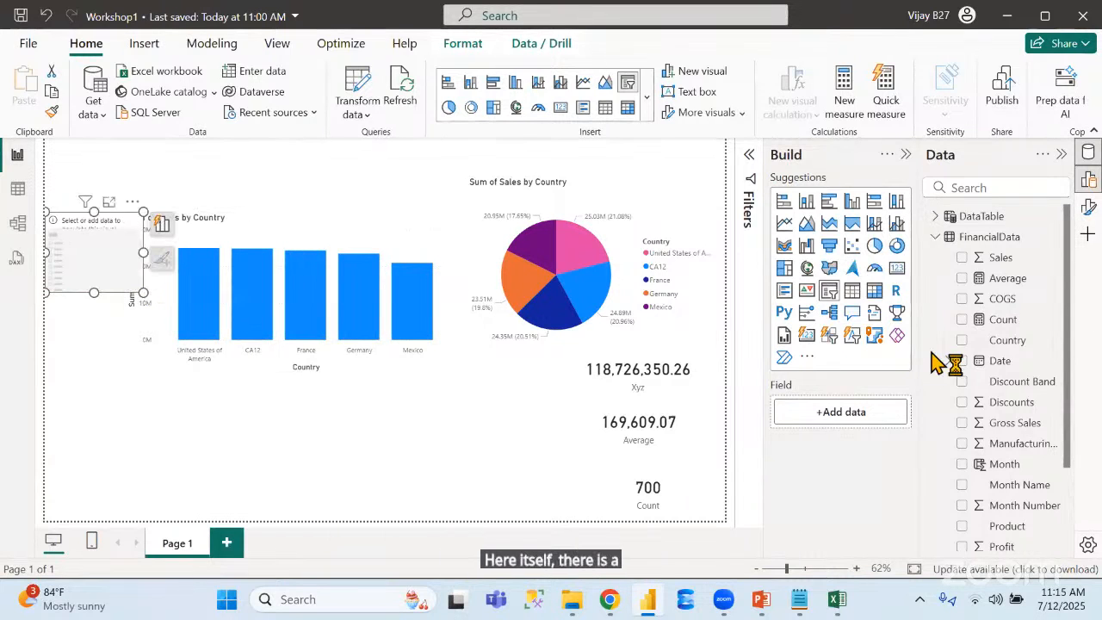
left_click(962, 343)
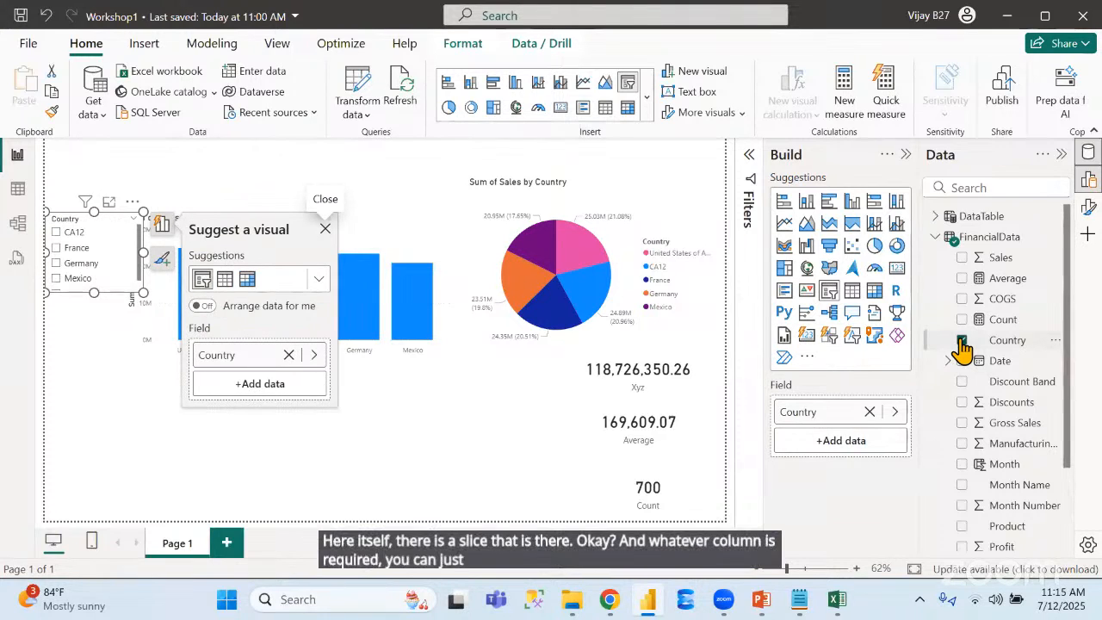
left_click_drag(109, 223, 102, 142)
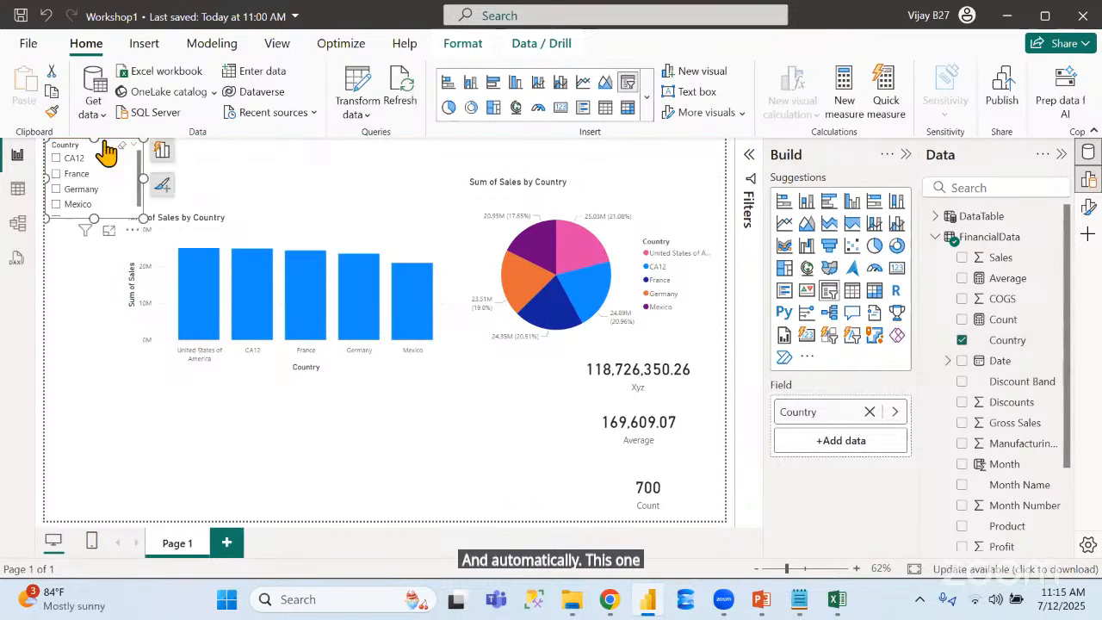
left_click_drag(143, 219, 185, 256)
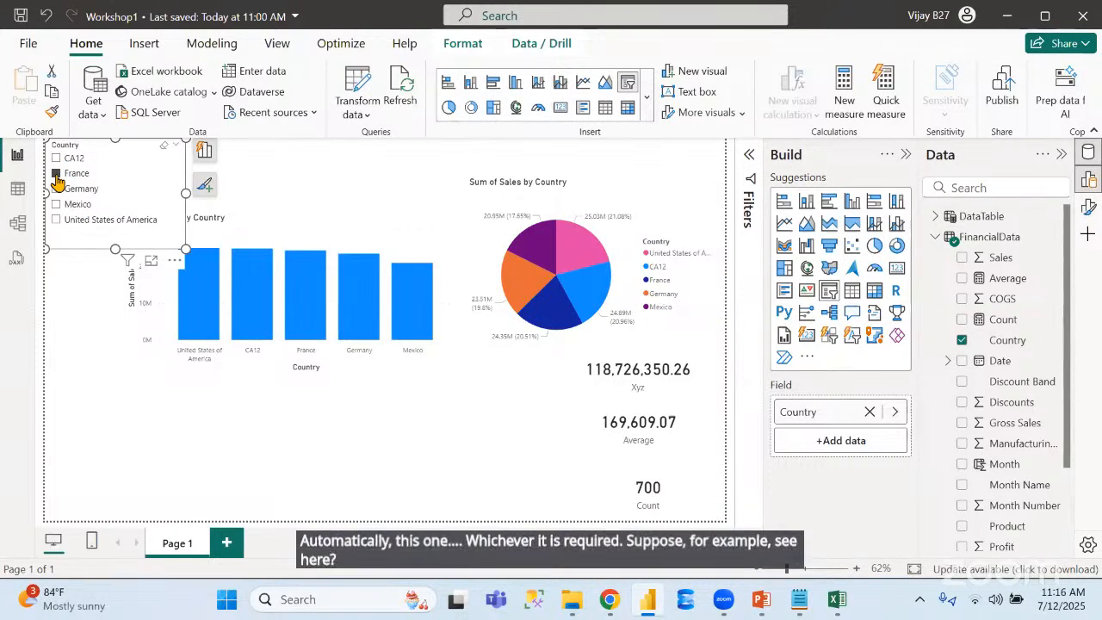
Filter the report with the Country slicer, first by France and after that by Germany
left_click(56, 174)
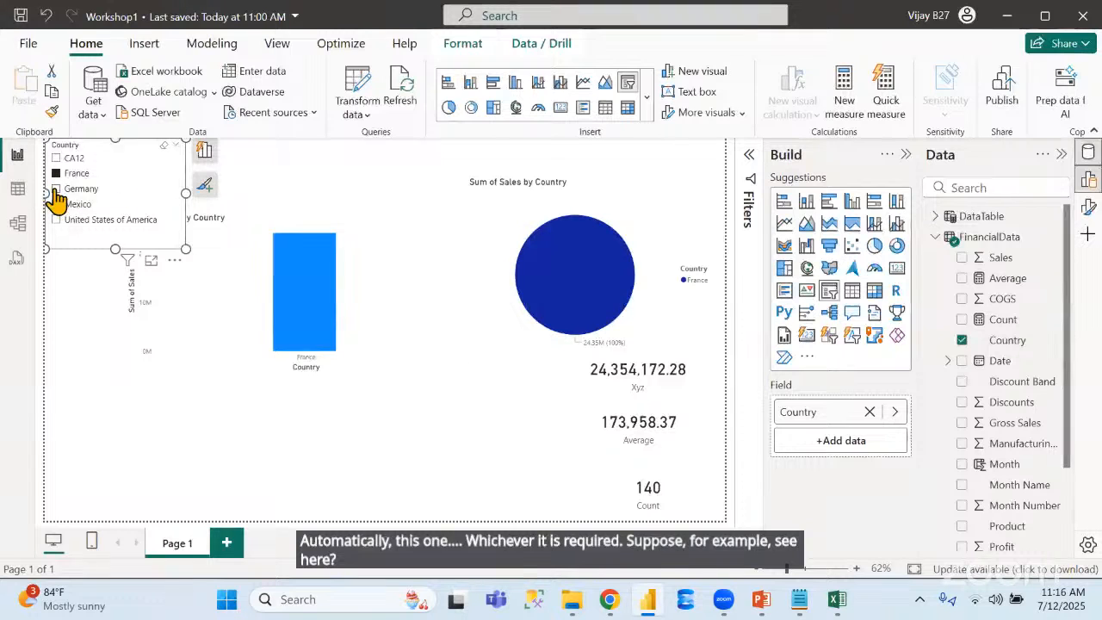
left_click(56, 189)
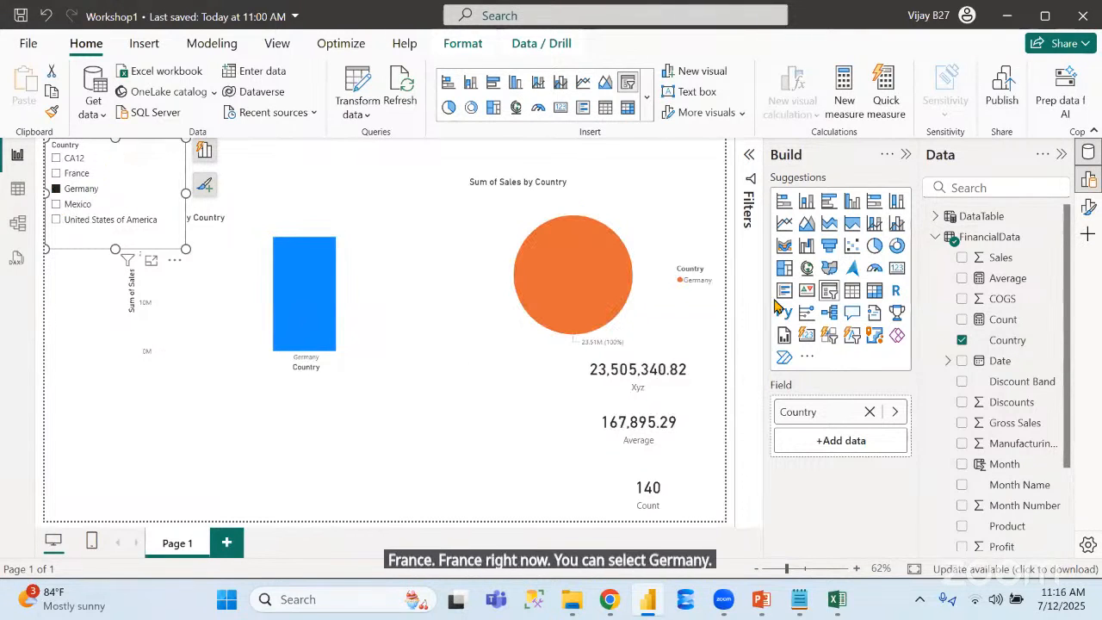
Change the Country slicer's style to Dropdown and look at its selection options
left_click(1089, 209)
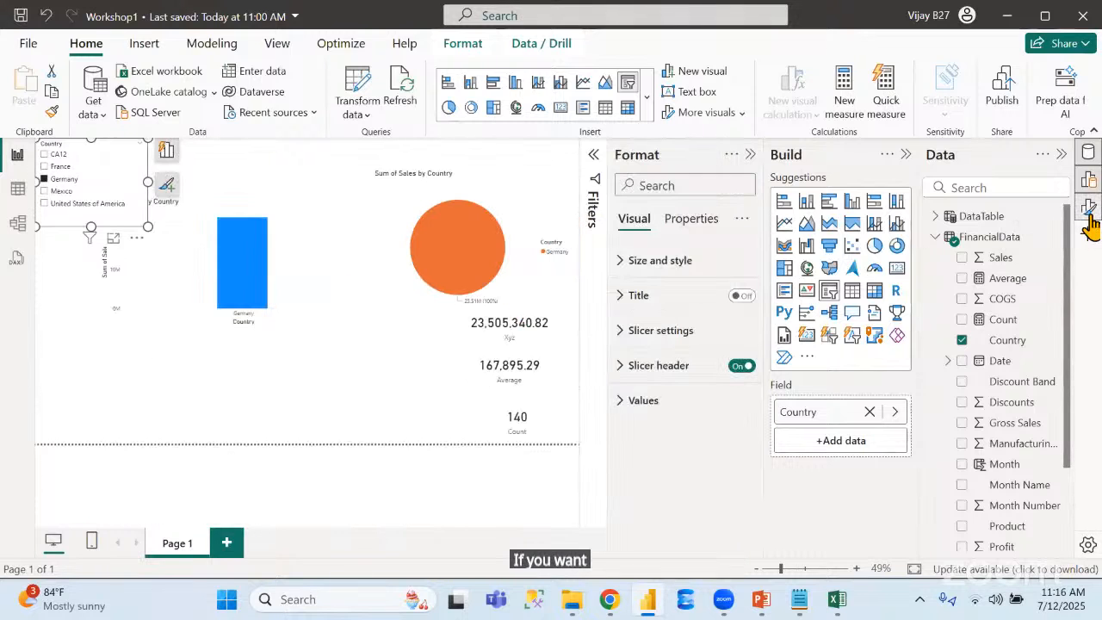
left_click(631, 334)
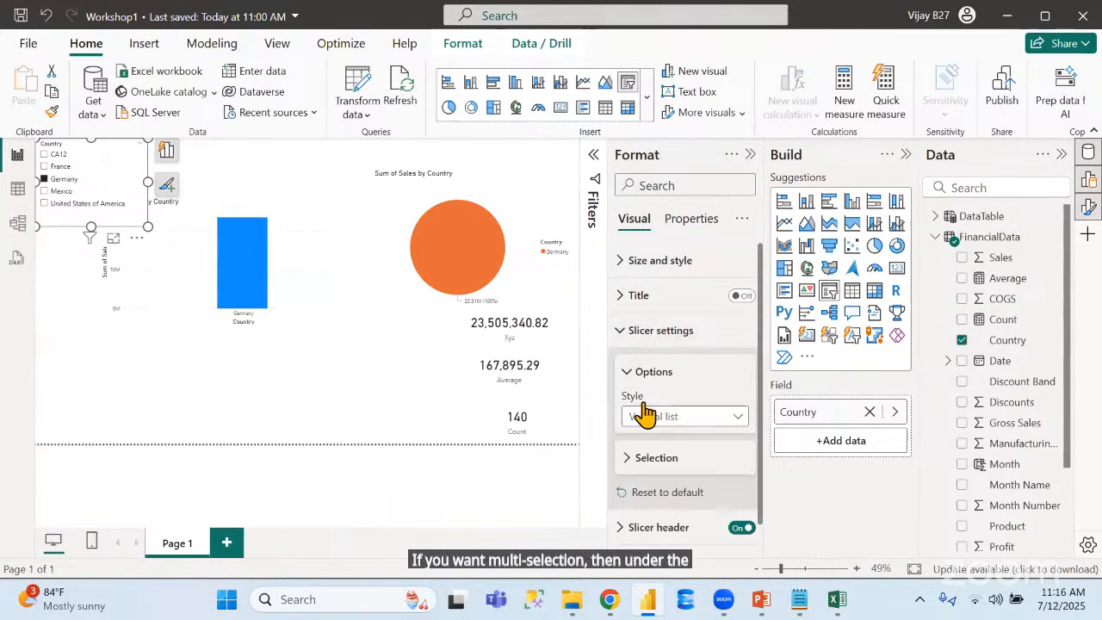
left_click(696, 422)
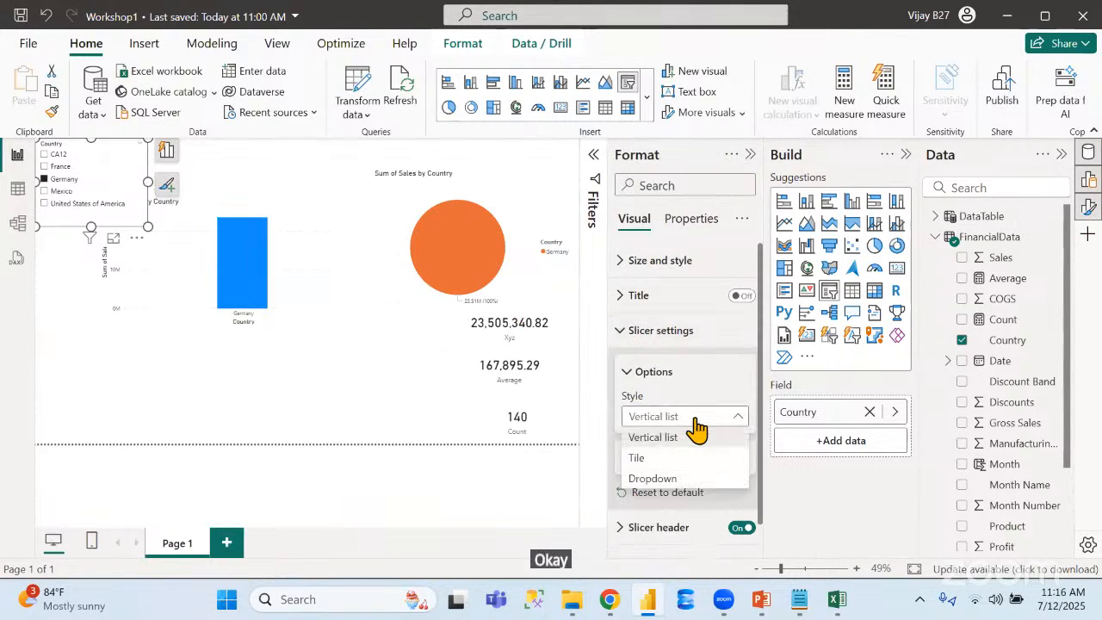
left_click(660, 482)
left_click(648, 459)
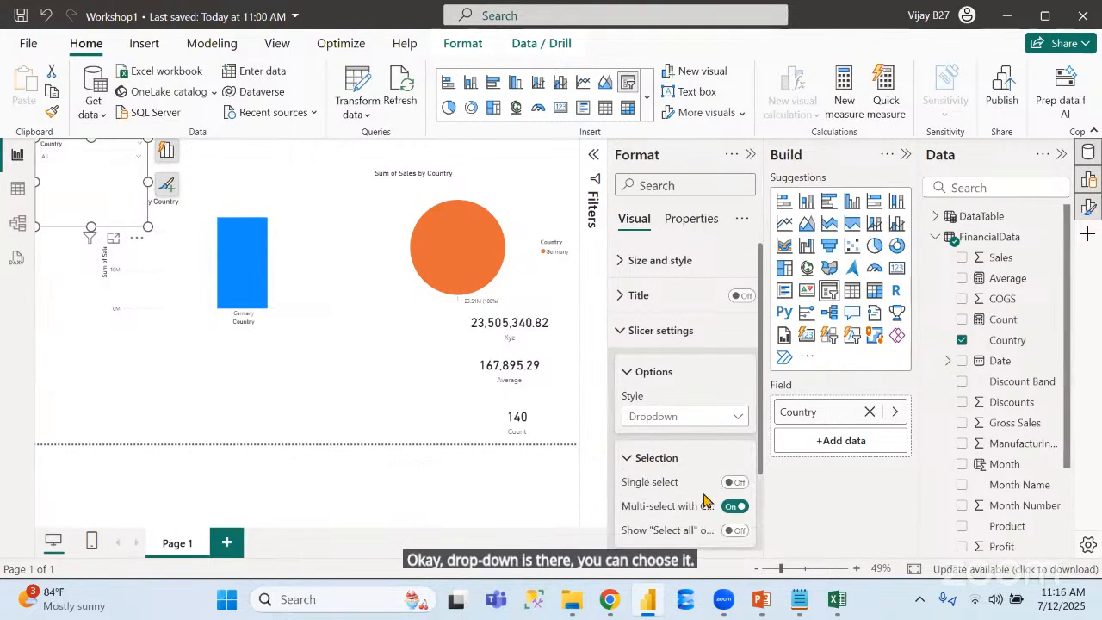
left_click(620, 333)
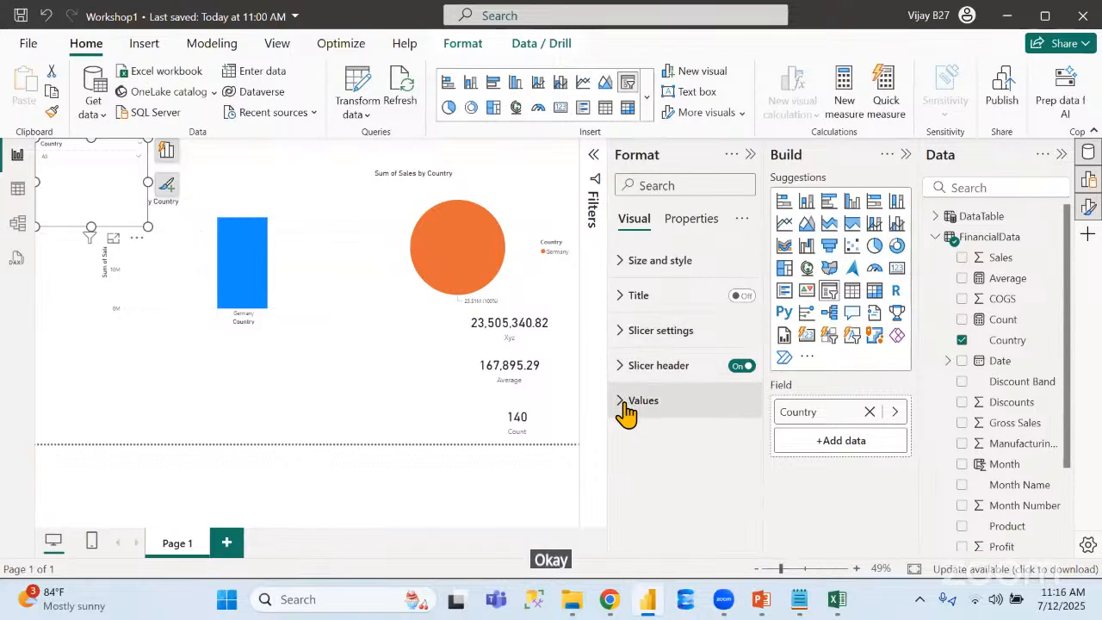
Increase the font size of the Country slicer's values to 16
left_click(625, 402)
left_click(745, 484)
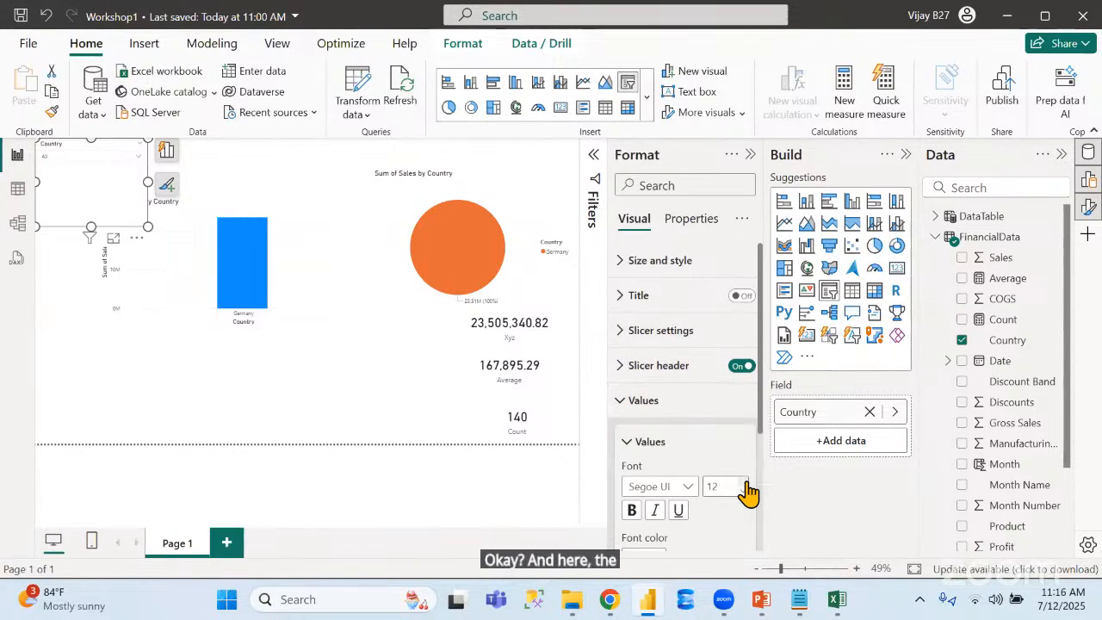
left_click(746, 484)
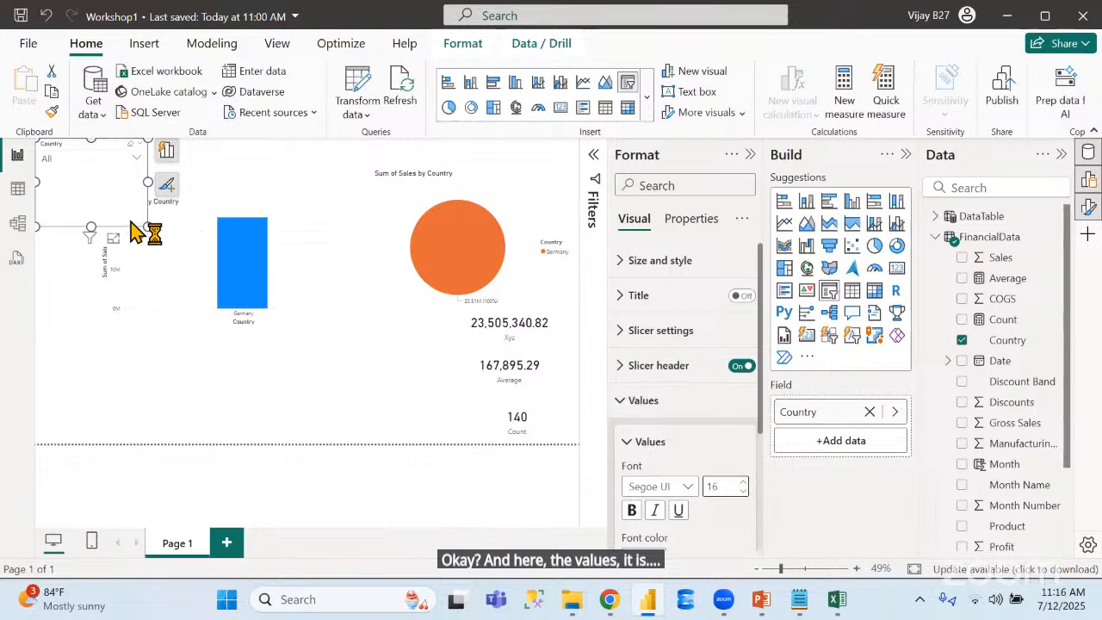
Move the column chart down, clear of the Country slicer, and filter the report to France and Germany
left_click(295, 221)
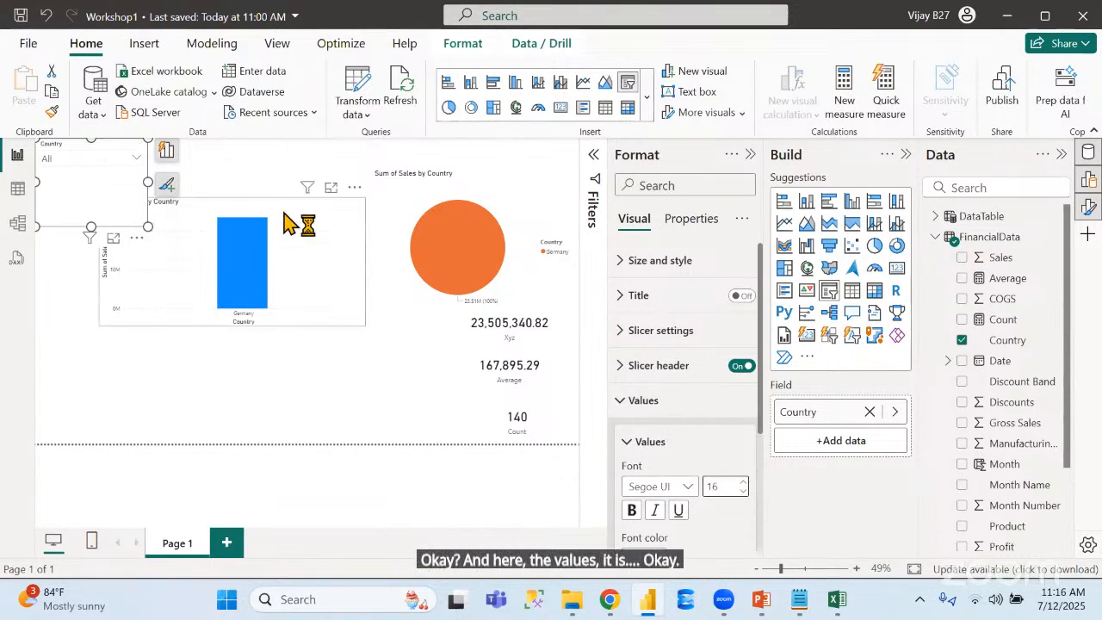
left_click_drag(300, 233, 331, 325)
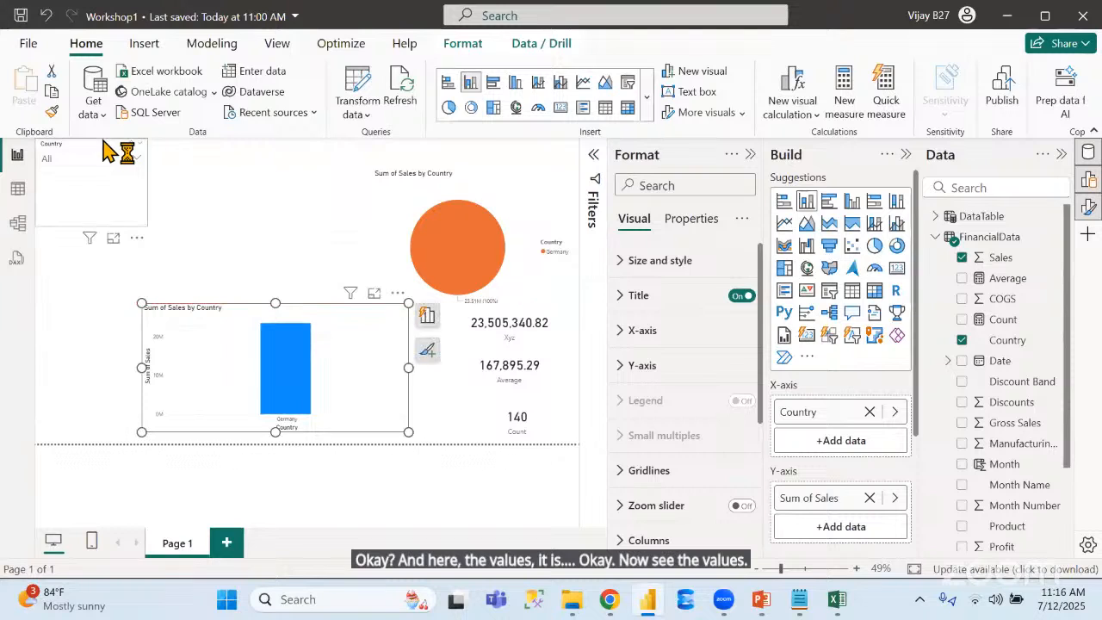
left_click(105, 167)
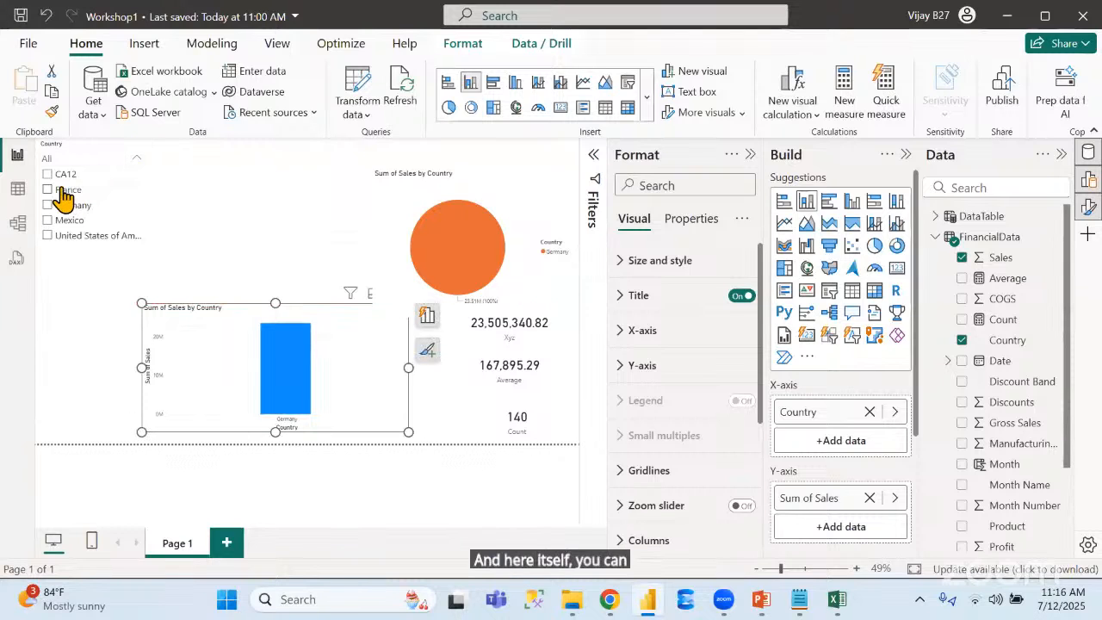
left_click(57, 193)
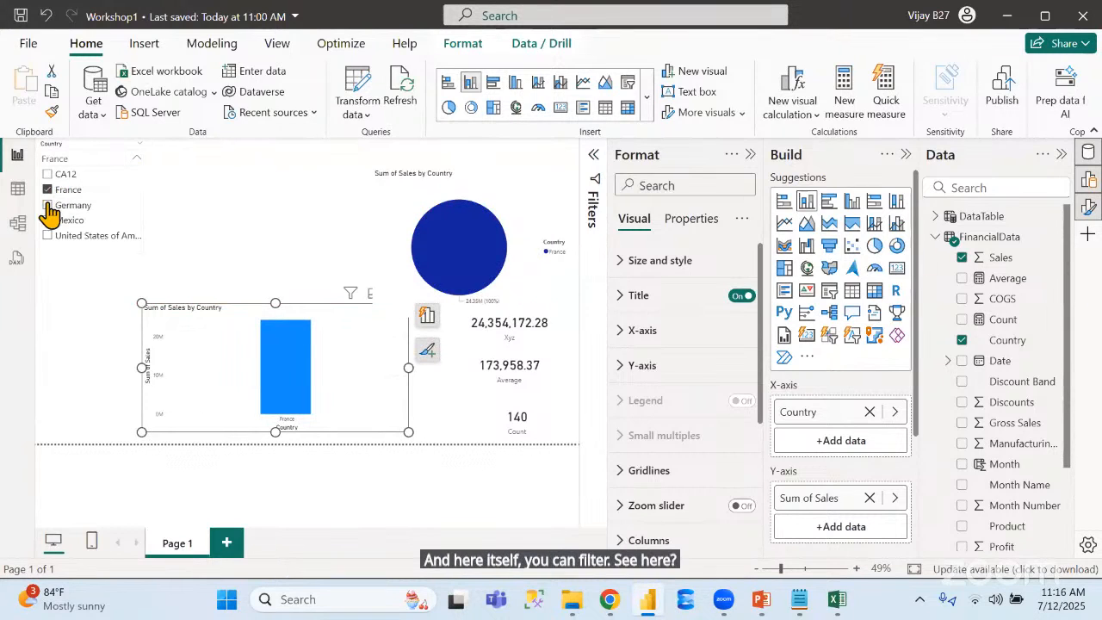
left_click(49, 207)
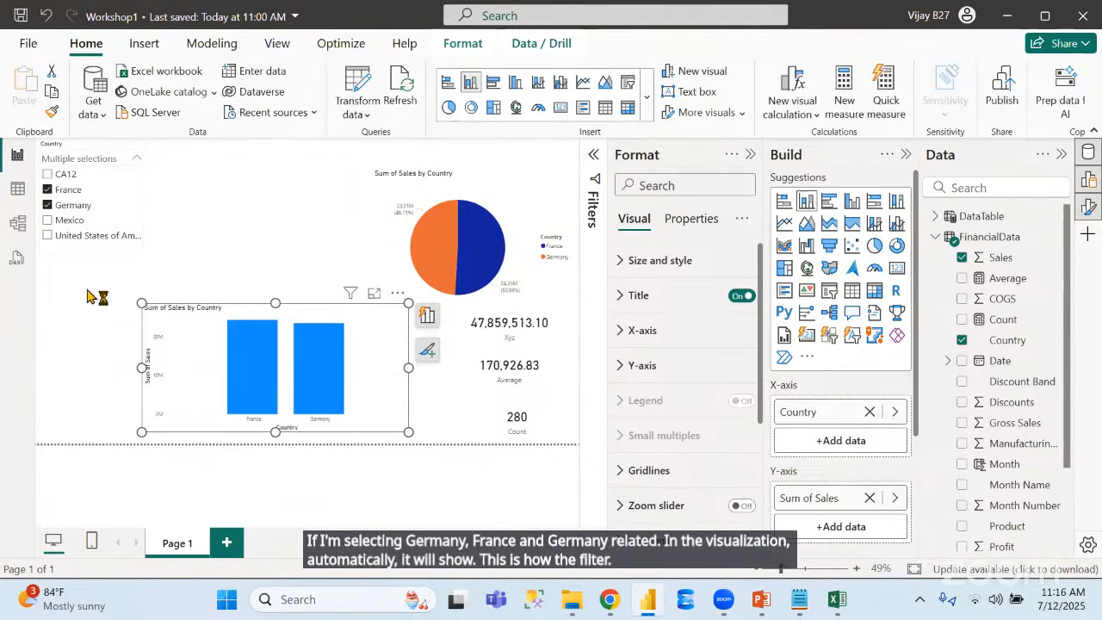
Switch to the PowerPoint slide show to review the Power BI features slide, and return to the Power BI report
left_click(762, 600)
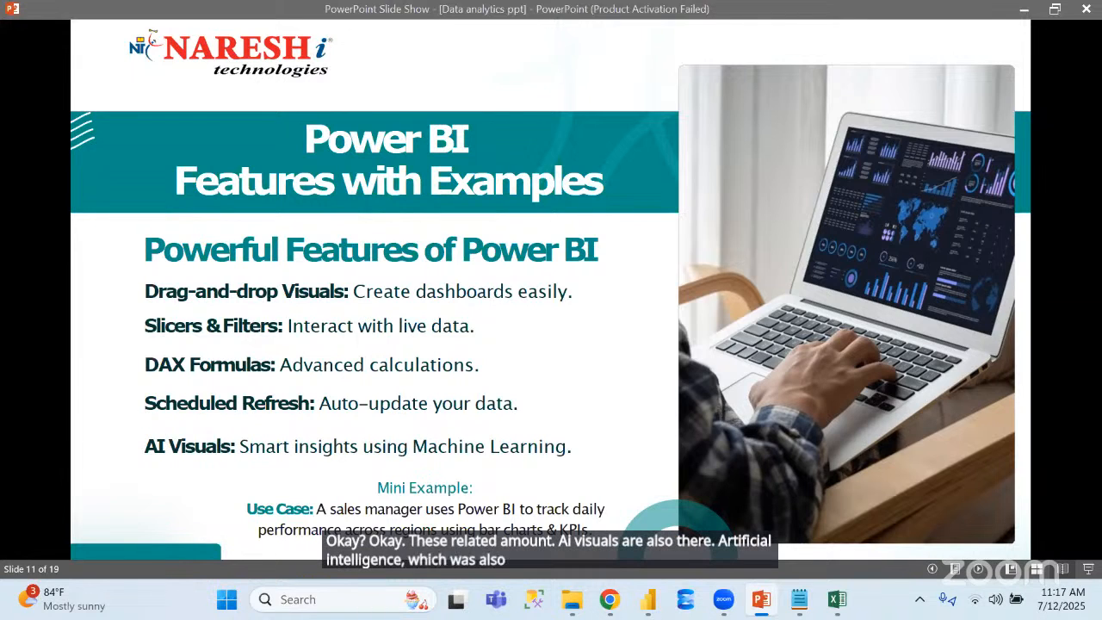
key("alt+Tab")
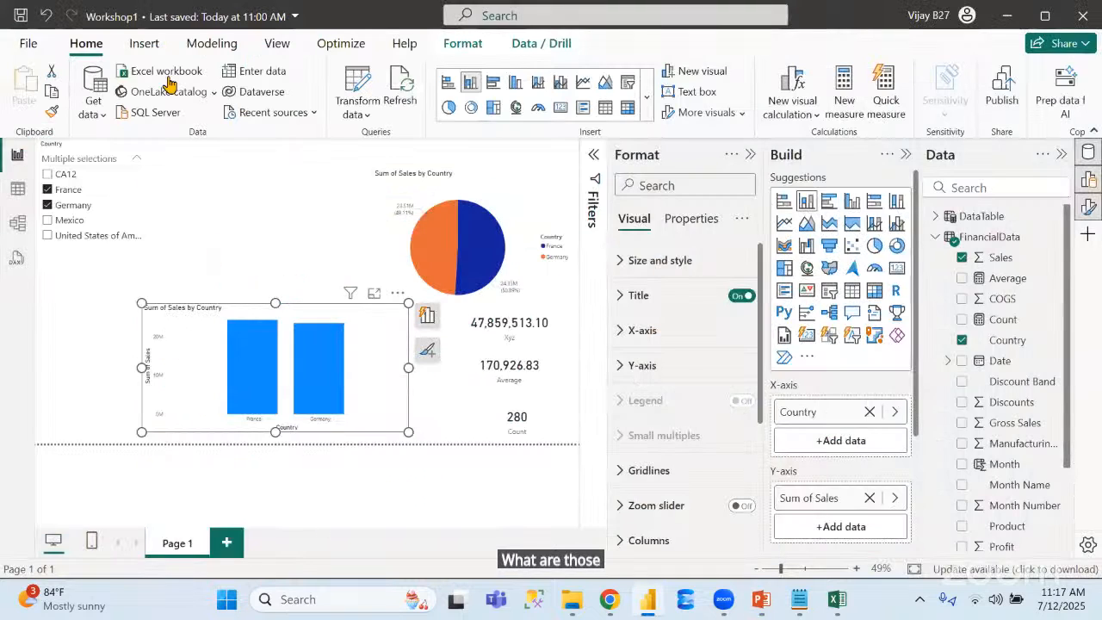
Insert a Q&A visual, free up canvas space, and place the visual above the column chart at about twice its width
left_click(144, 44)
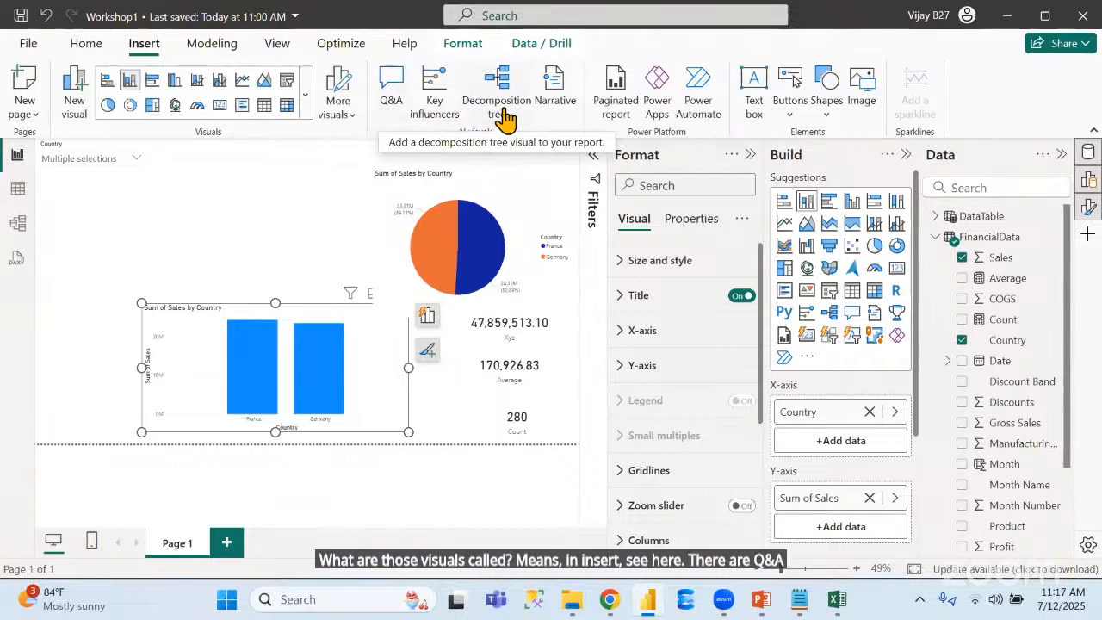
left_click(392, 95)
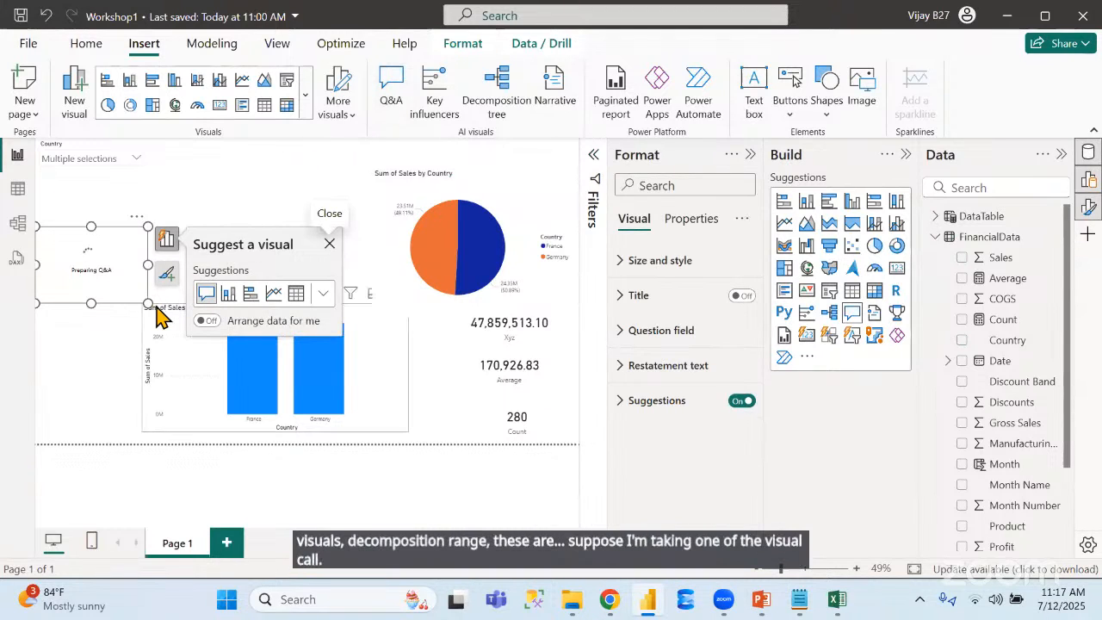
left_click(750, 158)
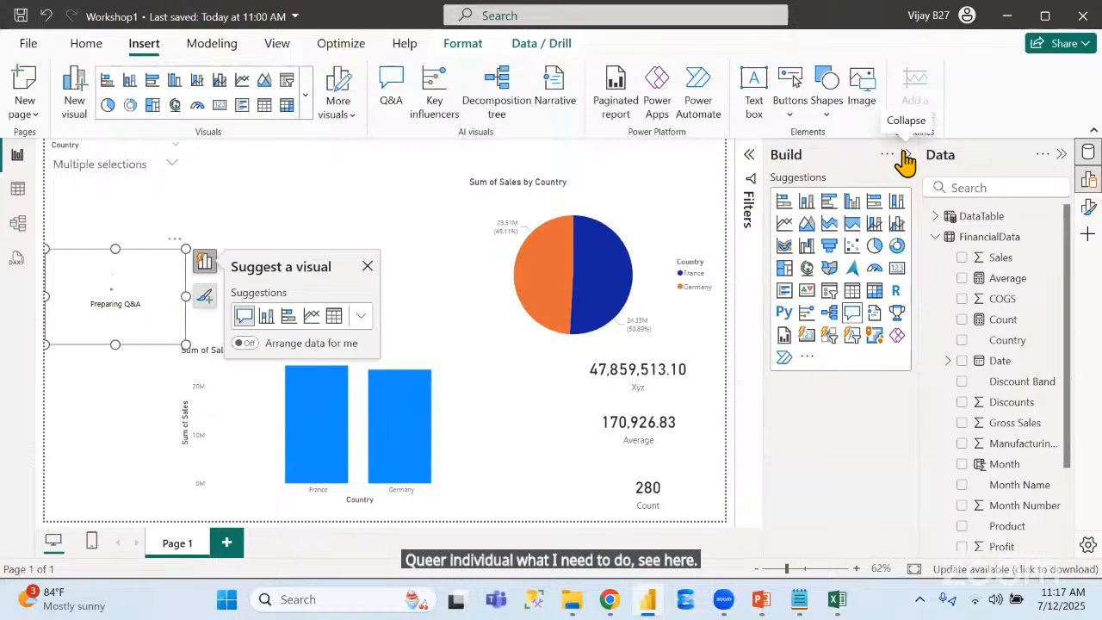
left_click(902, 155)
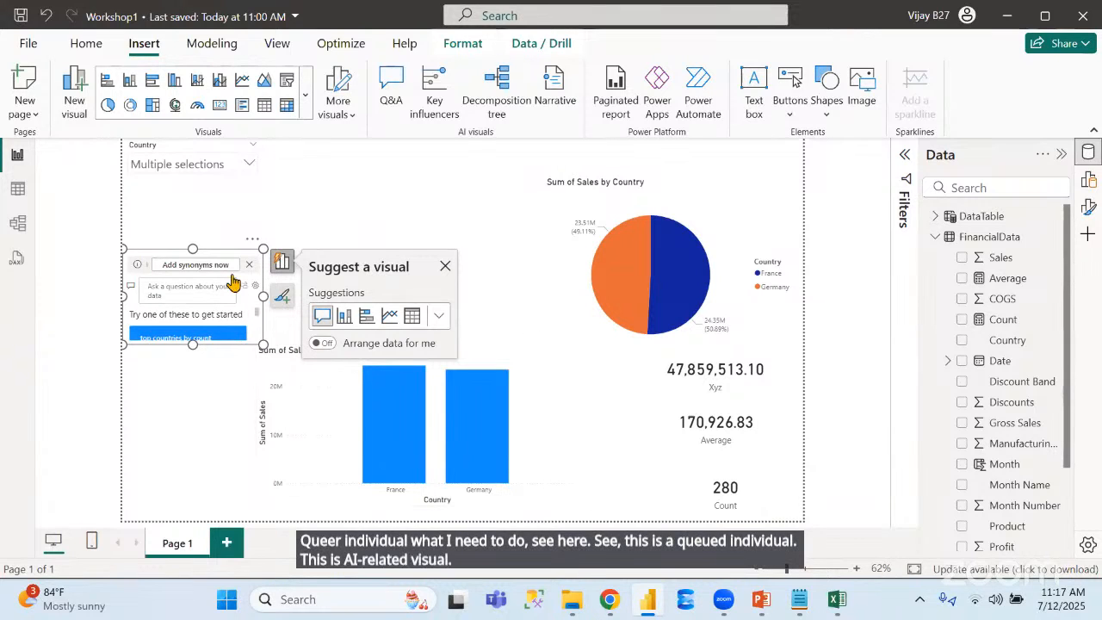
left_click_drag(244, 264, 376, 199)
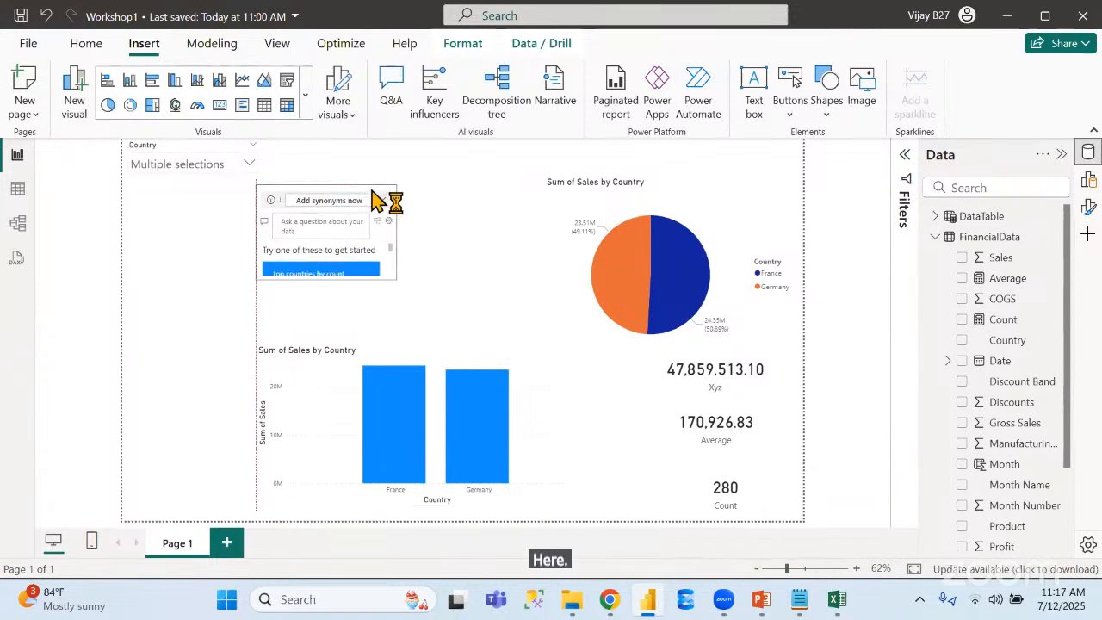
left_click_drag(396, 279, 544, 323)
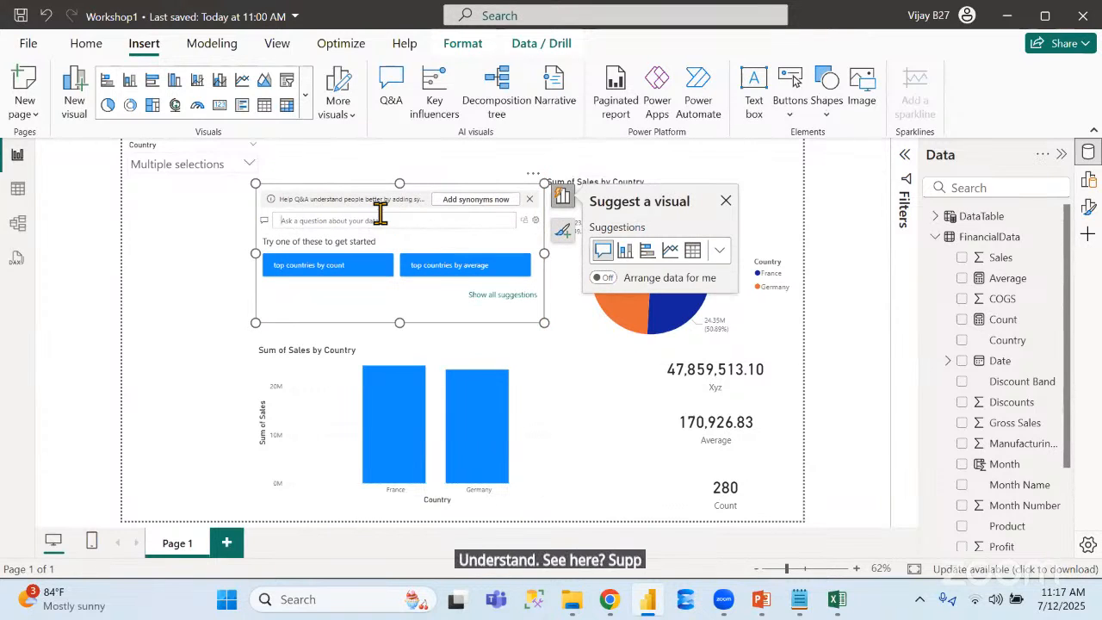
Ask the Q&A visual for "sum of sales" and clear the Country slicer's selections
type("total")
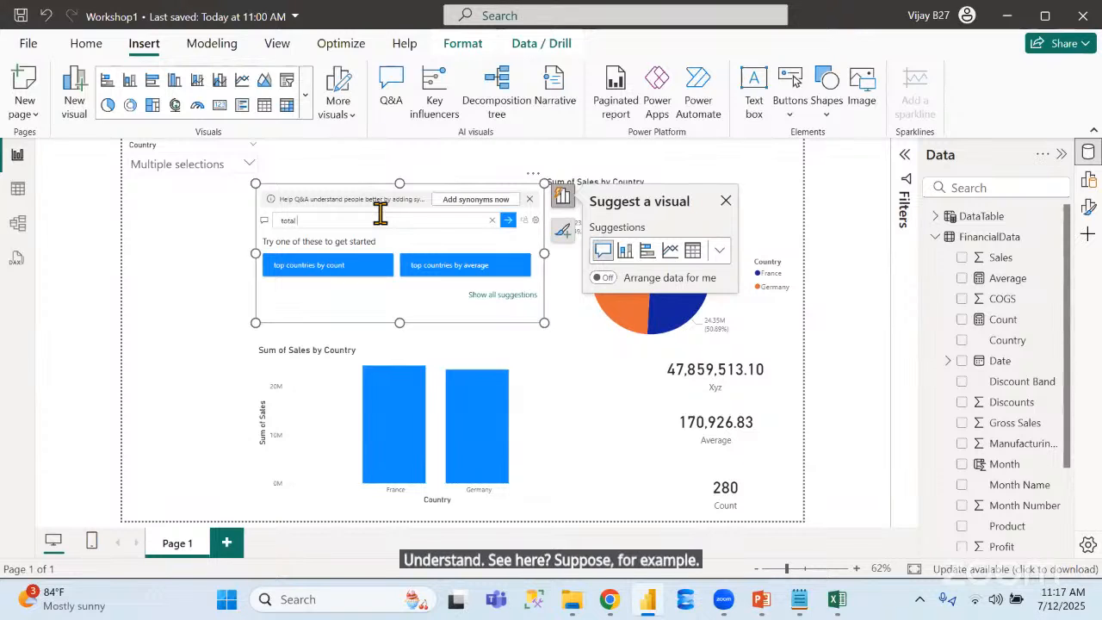
type(" s")
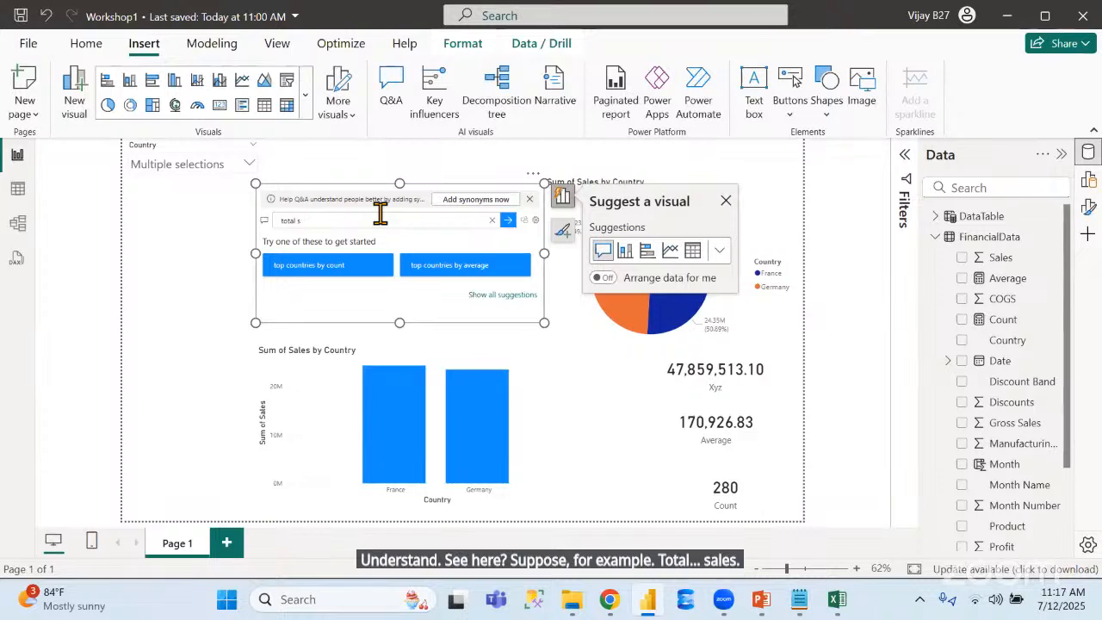
key("BackSpace")
key("BackSpace")
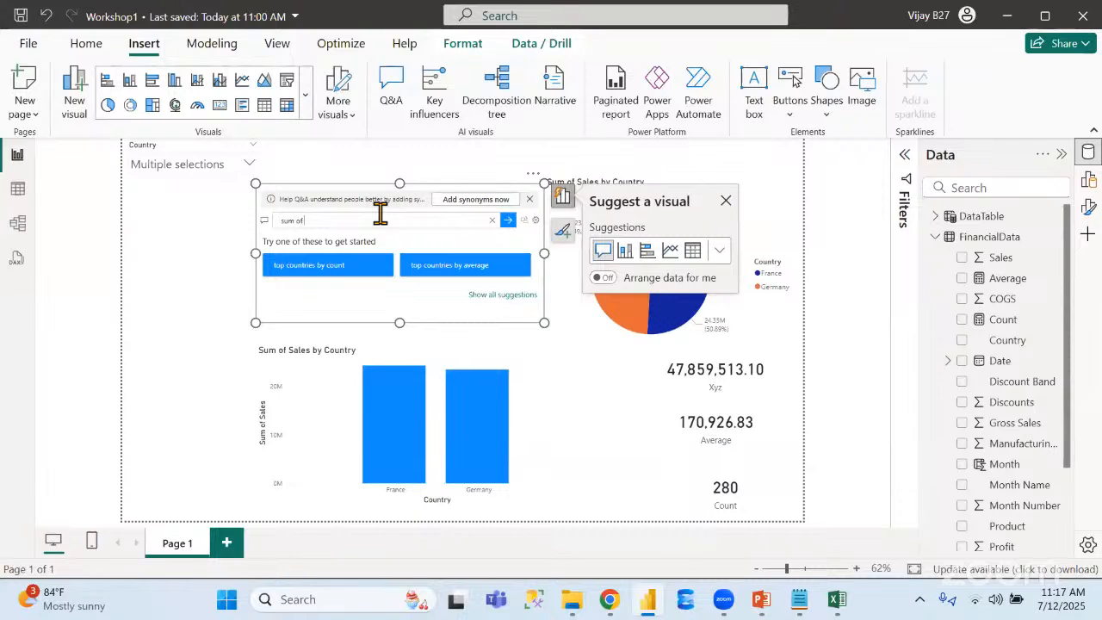
type("of sales")
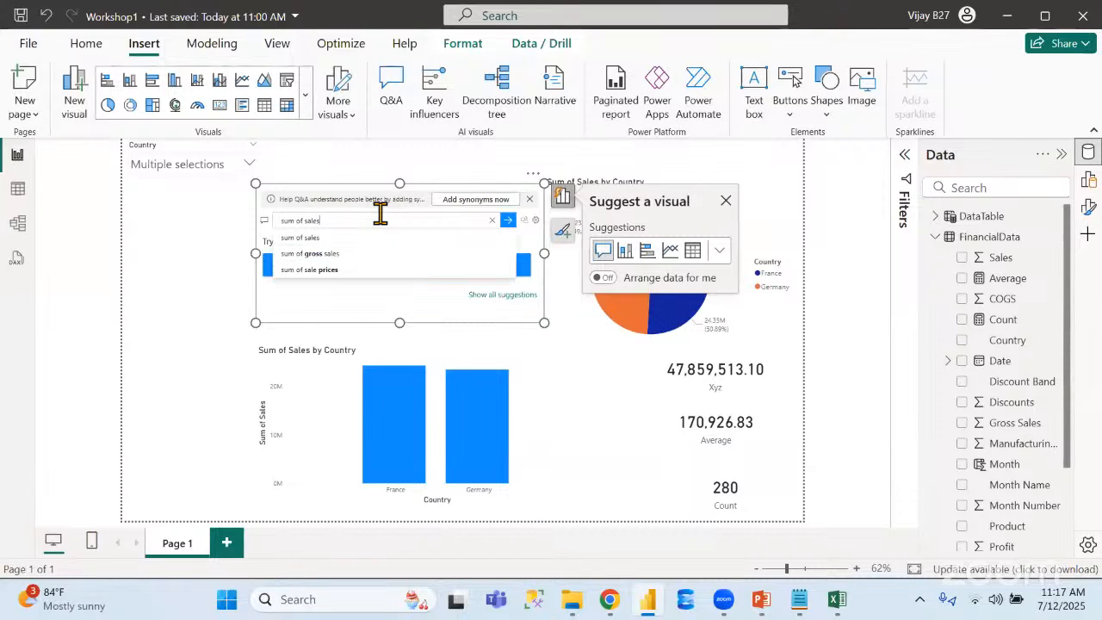
left_click(320, 239)
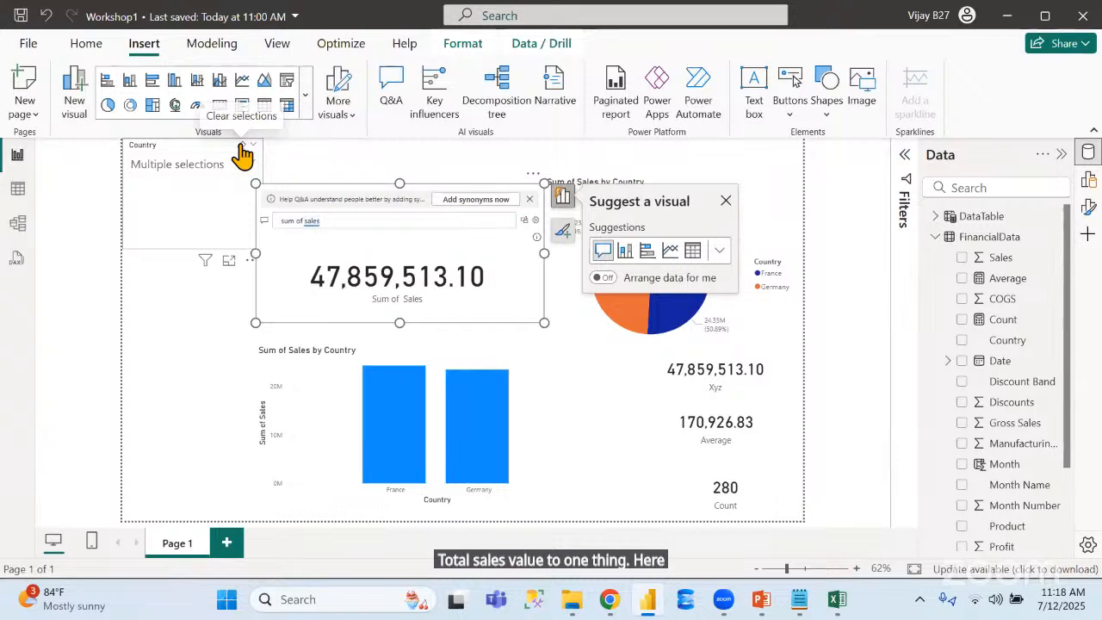
left_click(243, 147)
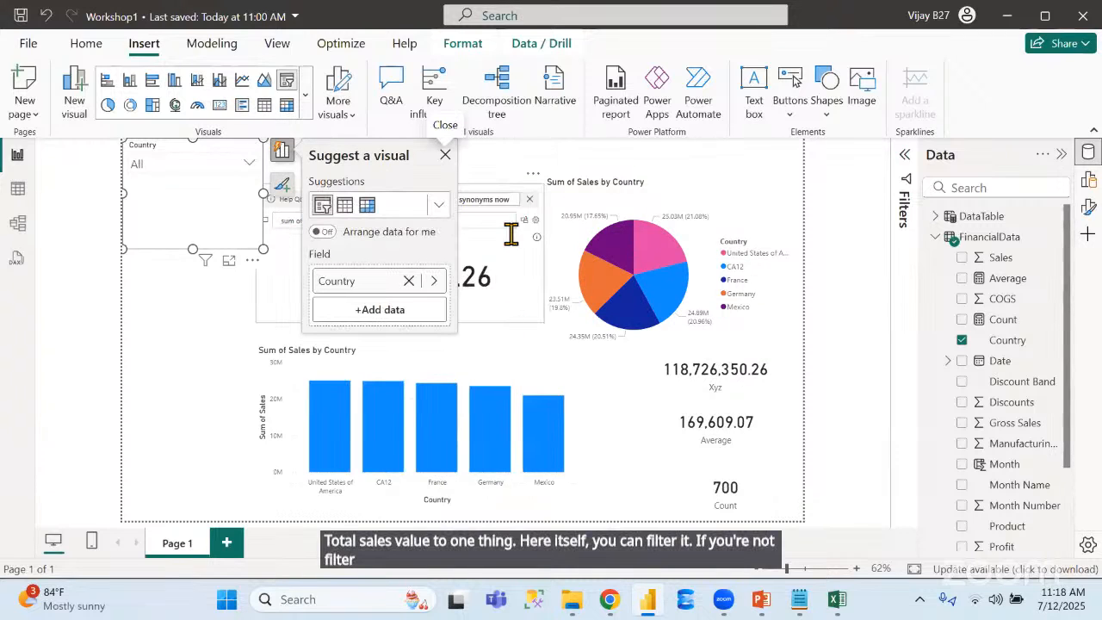
Replace the Q&A visual's question with "country wise total sales" and extend the visual downward over the top of the column chart
left_click(514, 268)
left_click(370, 217)
key("BackSpace")
key("BackSpace")
key("BackSpace")
key("BackSpace")
key("BackSpace")
key("BackSpace")
key("BackSpace")
key("BackSpace")
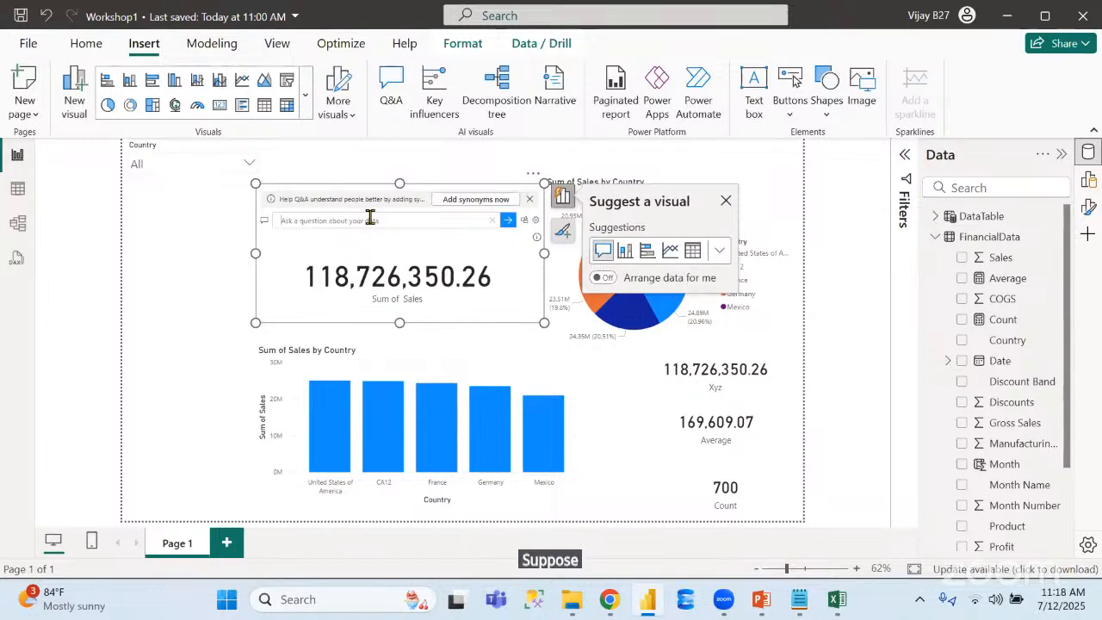
type("co")
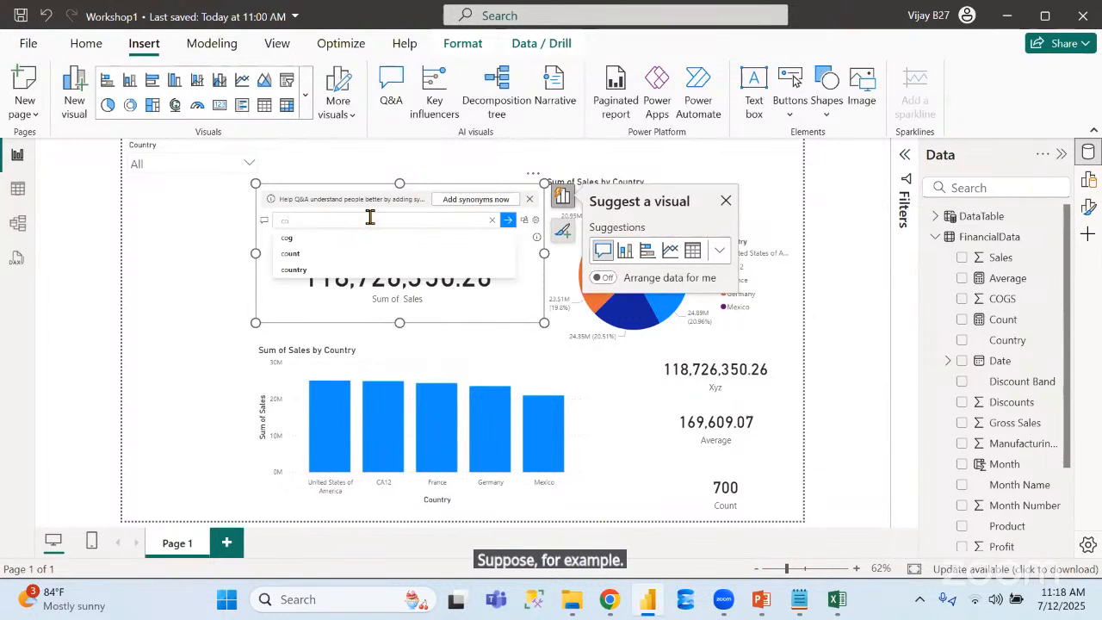
type("untry")
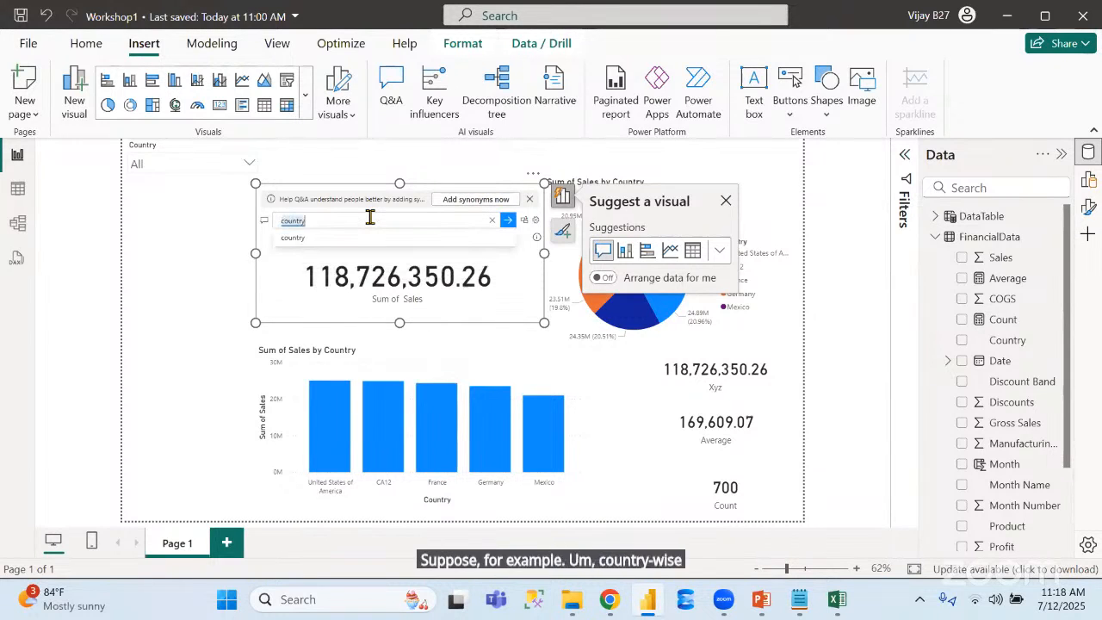
type(" wise t")
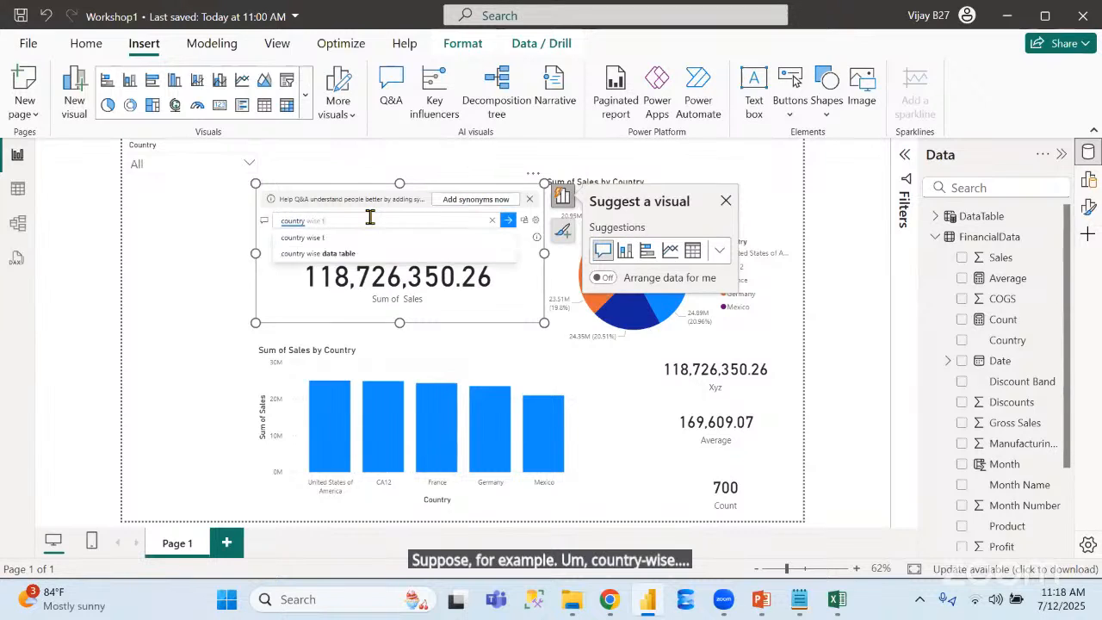
type("otal s")
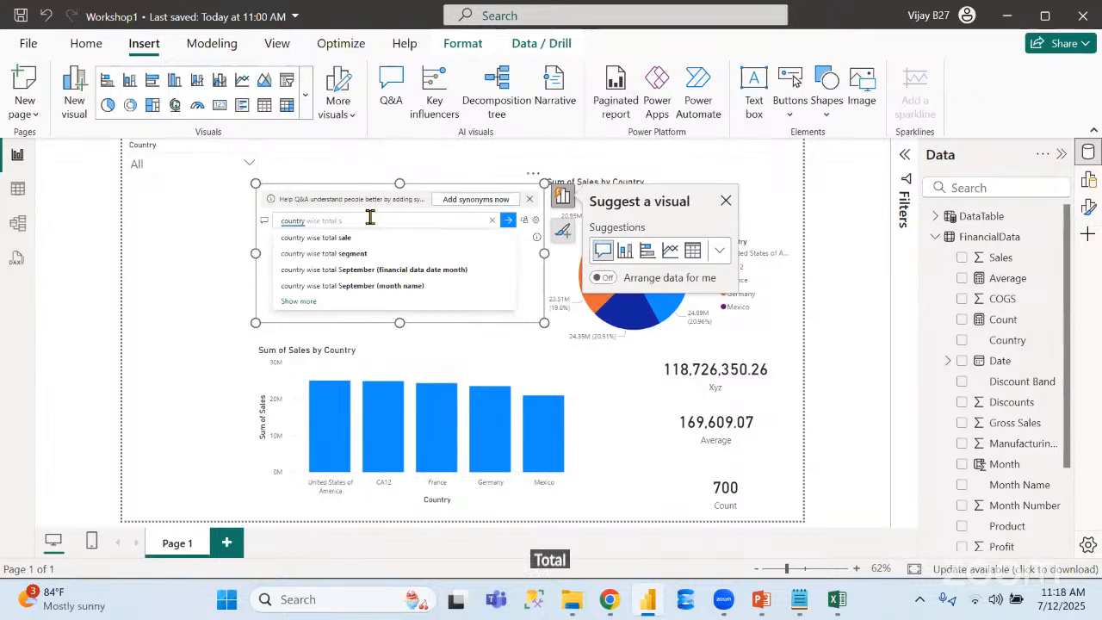
type("a")
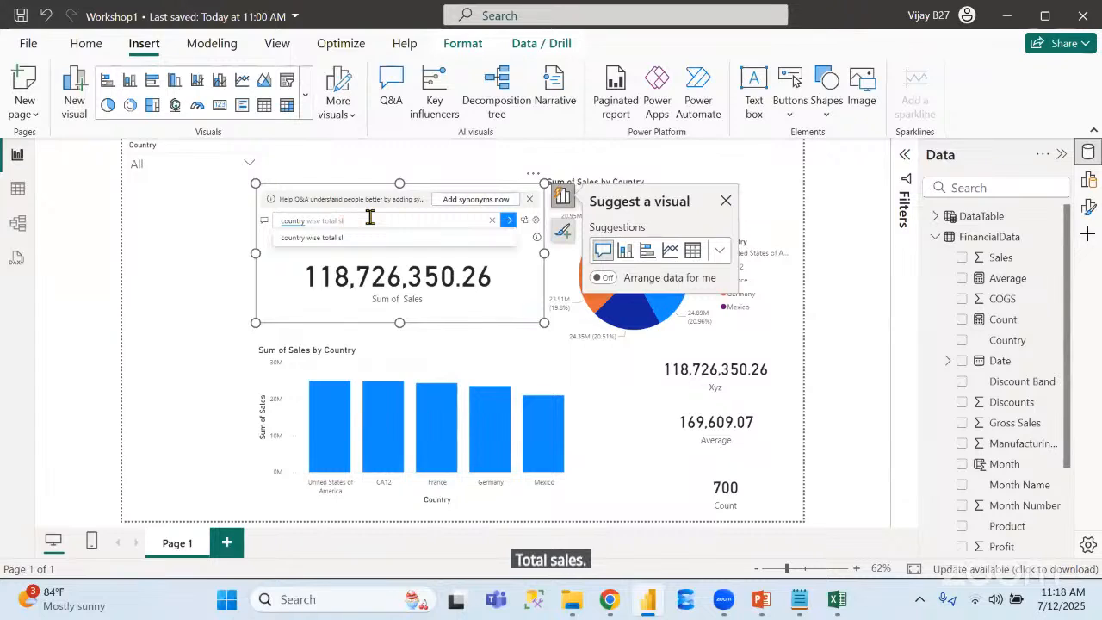
type("les")
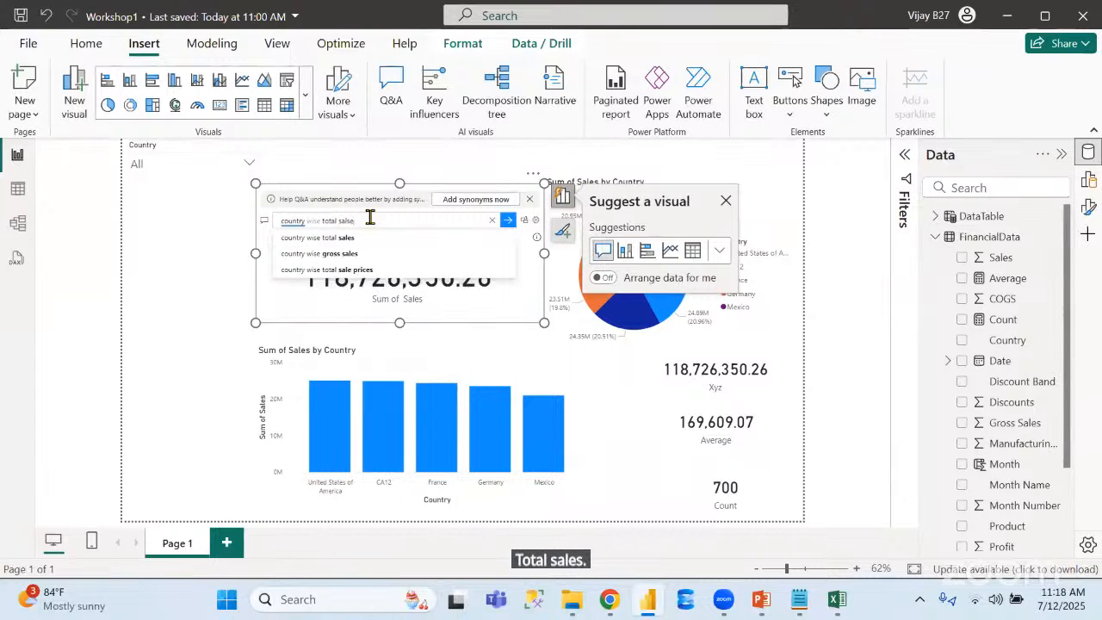
key("Return")
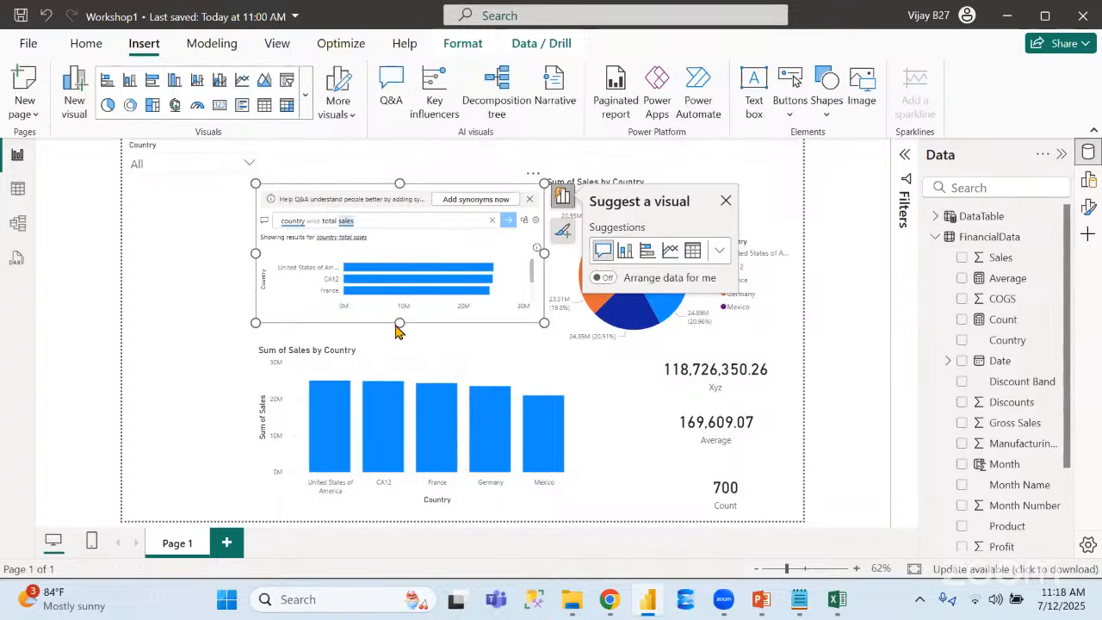
left_click_drag(399, 324, 413, 382)
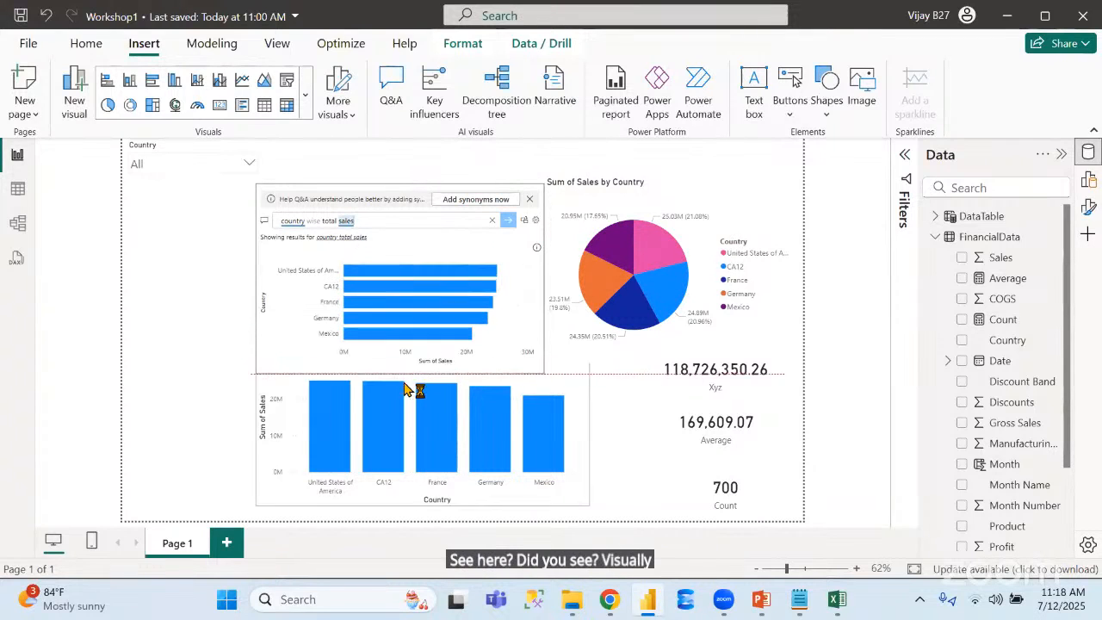